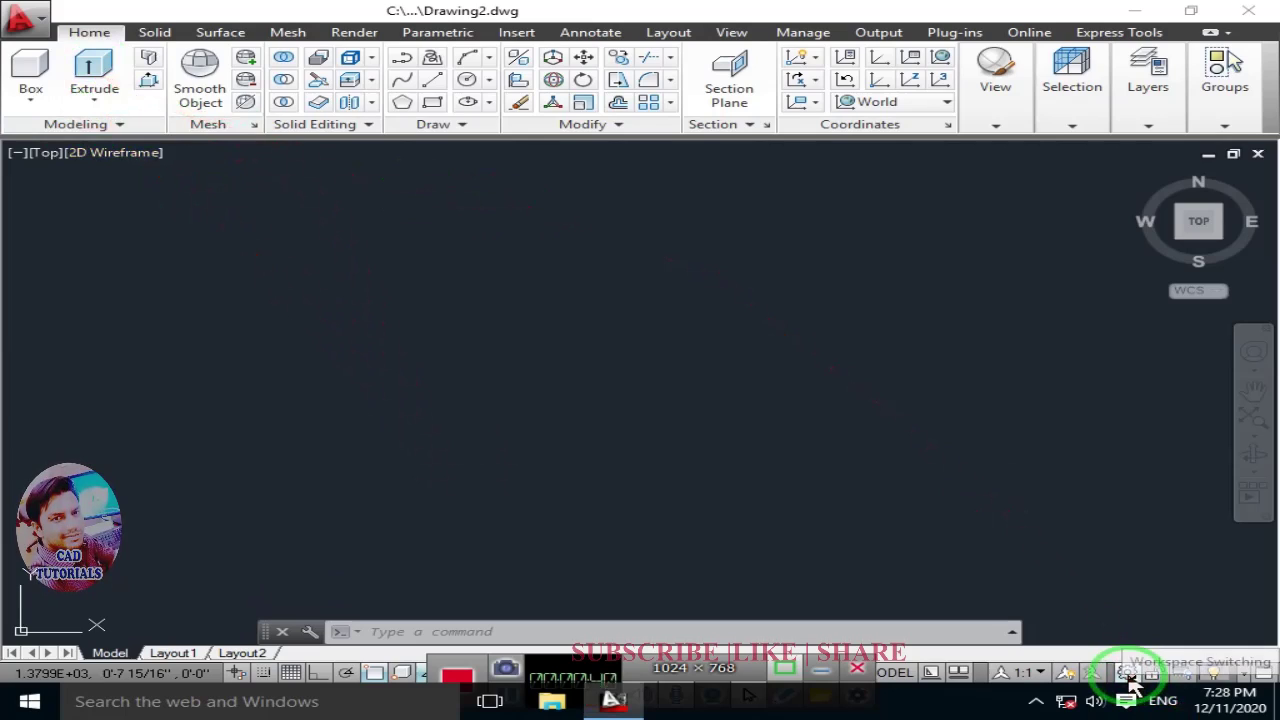
Step: Choose the 3D Basics workspace from the status-bar workspace list
{"action": "left_click", "coordinate": [1127, 674]}
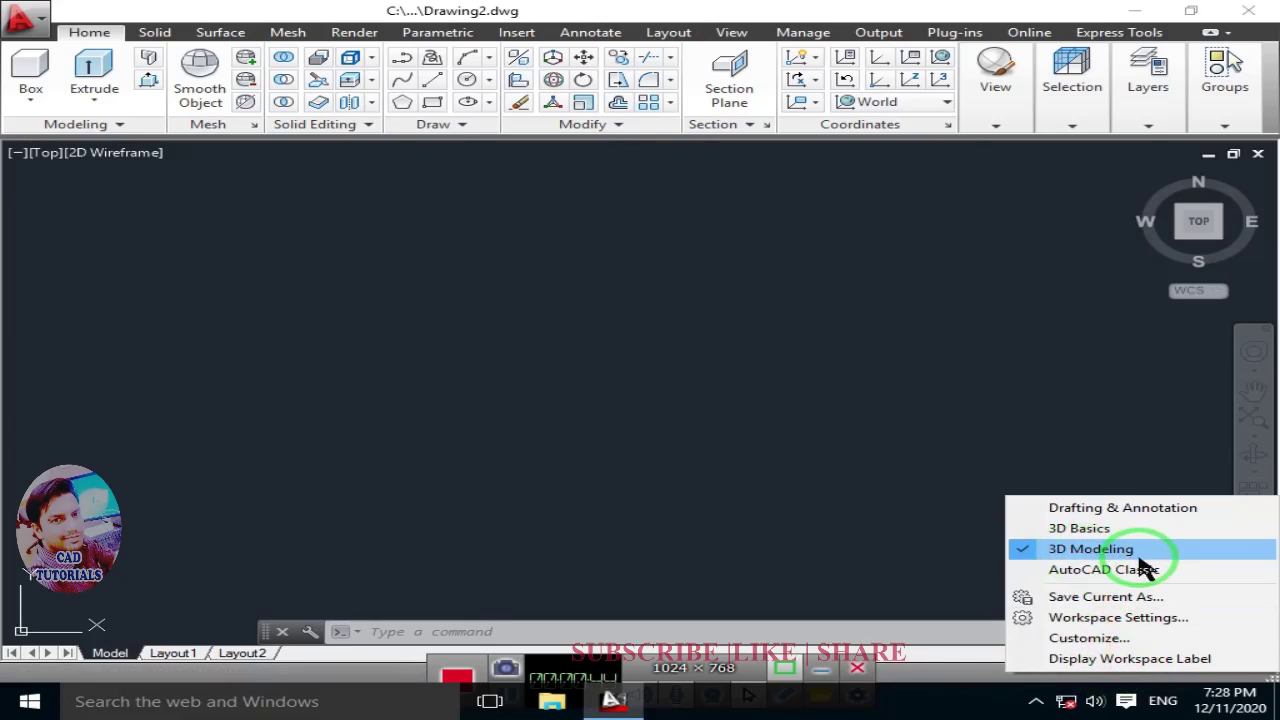
{"action": "left_click", "coordinate": [1078, 530]}
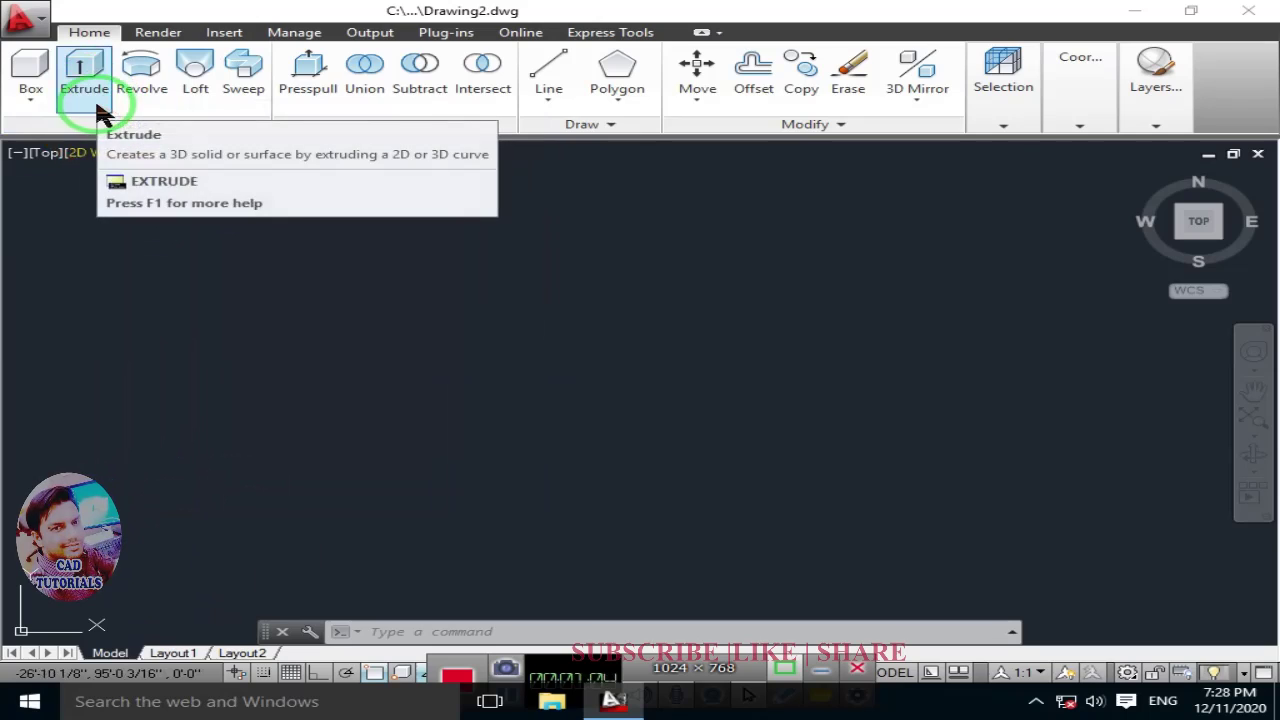
{"action": "mouse_move", "coordinate": [45, 152]}
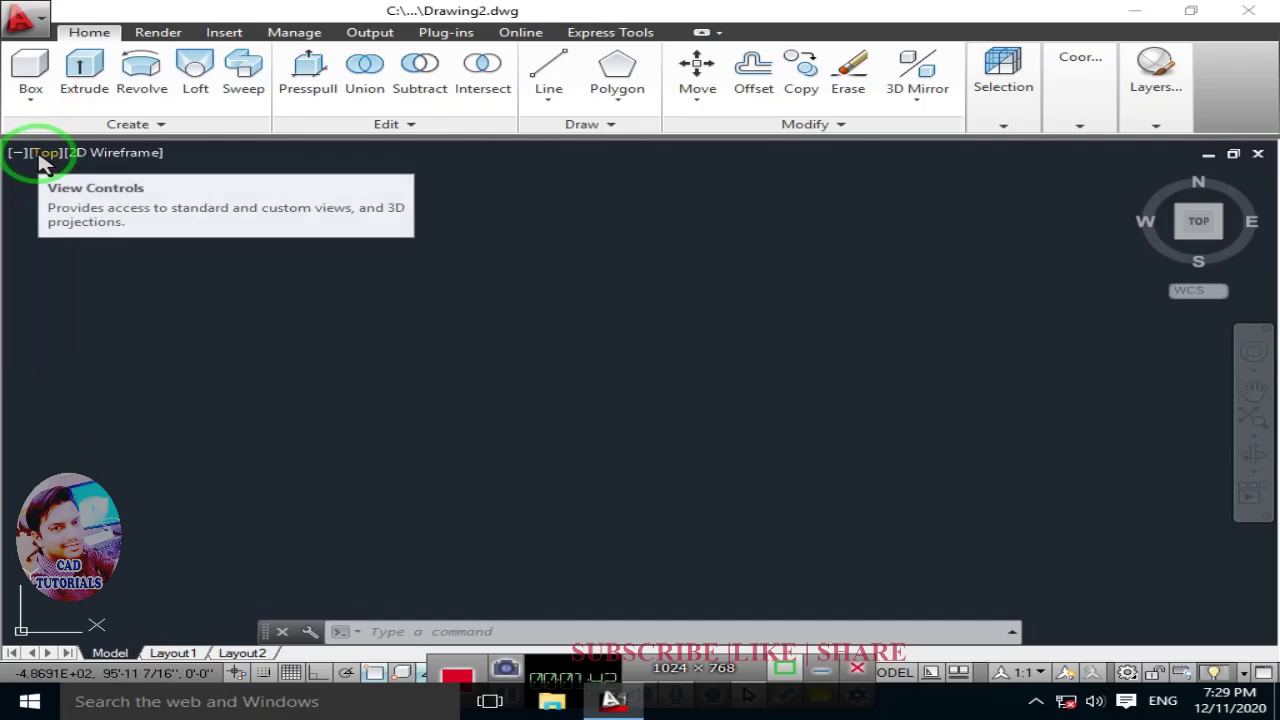
Step: Set the viewport's preset view from Top to SE Isometric
{"action": "left_click", "coordinate": [42, 153]}
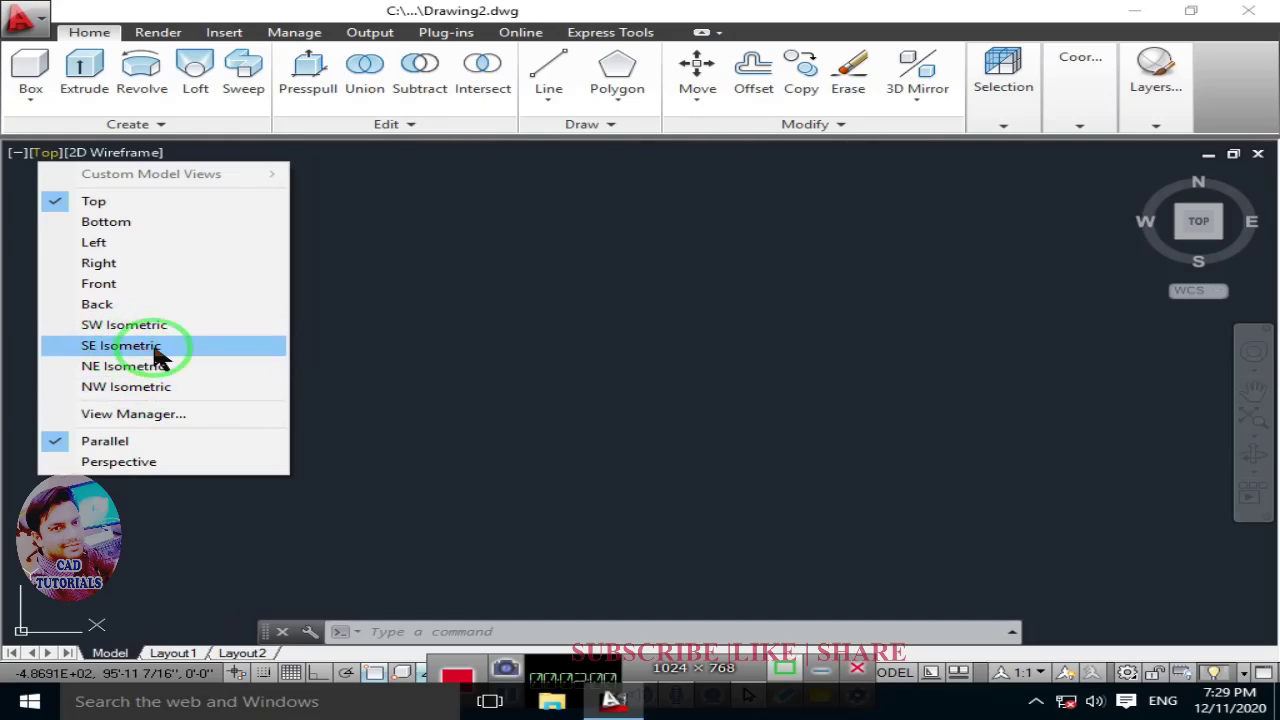
{"action": "left_click", "coordinate": [140, 355]}
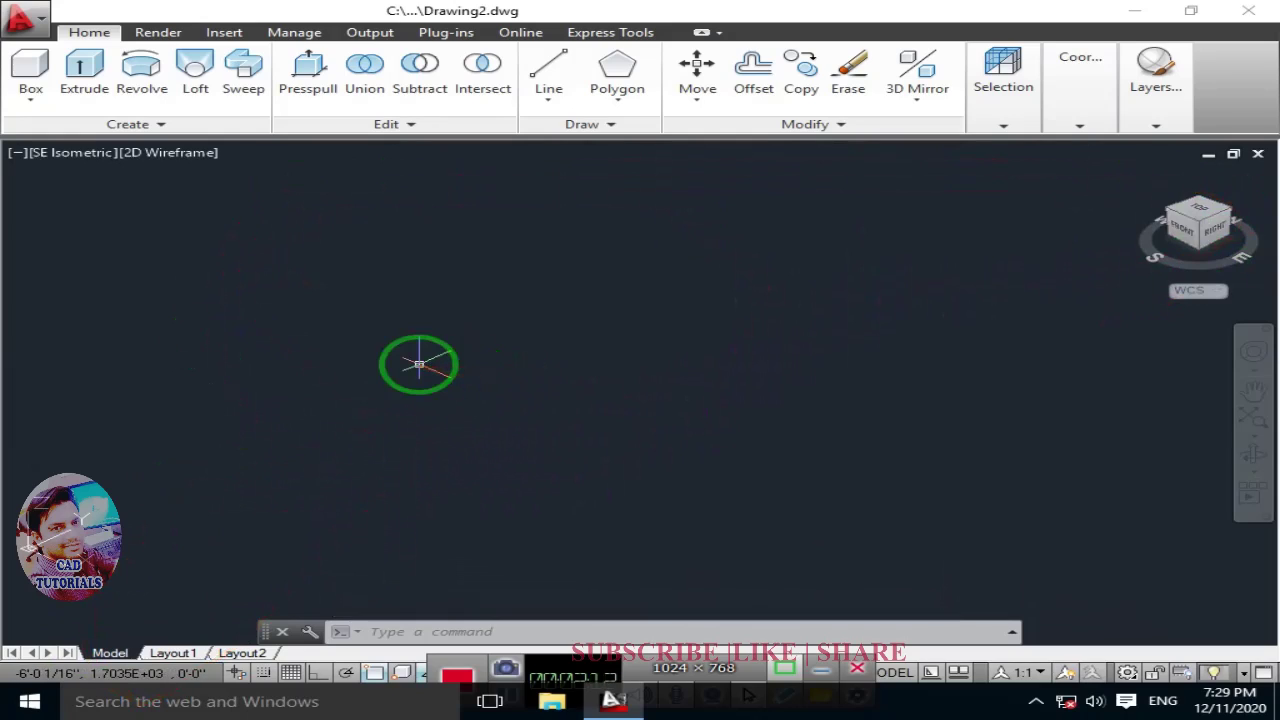
{"action": "type", "text": "REC"}
Step: Draw a long flat rectangle with the RECTANG command
{"action": "key", "text": "Return"}
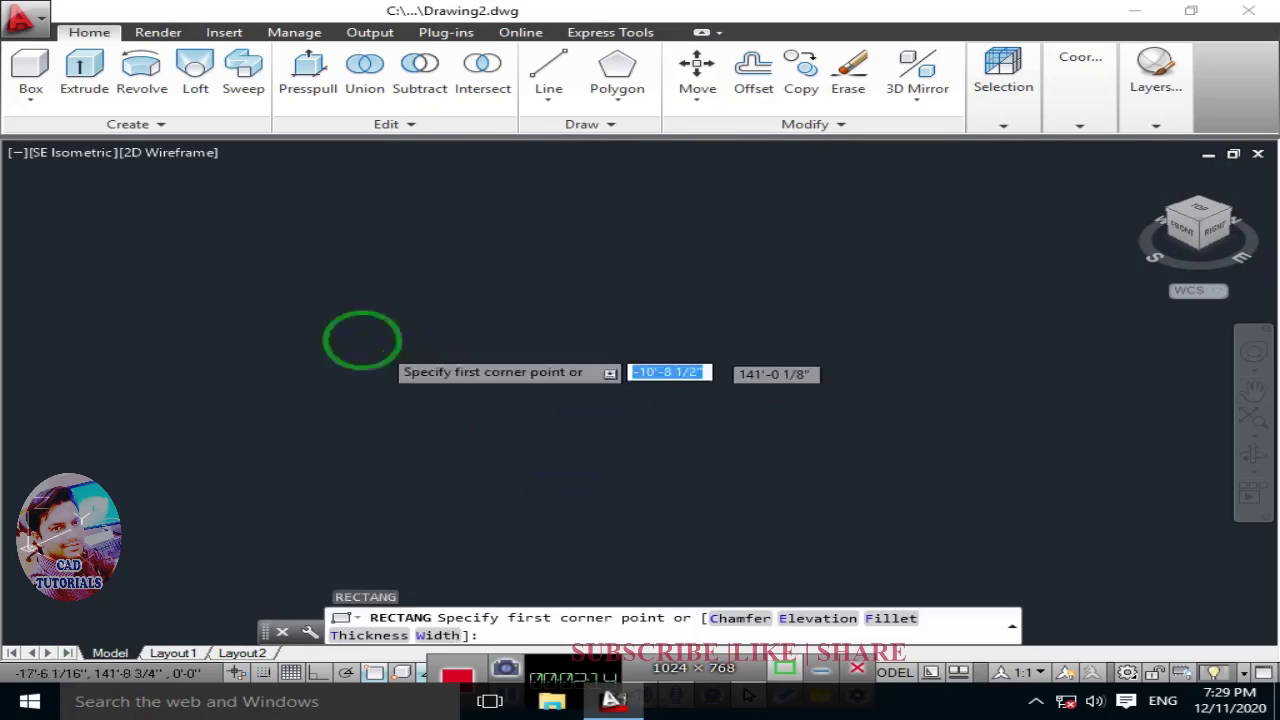
{"action": "left_click", "coordinate": [313, 306]}
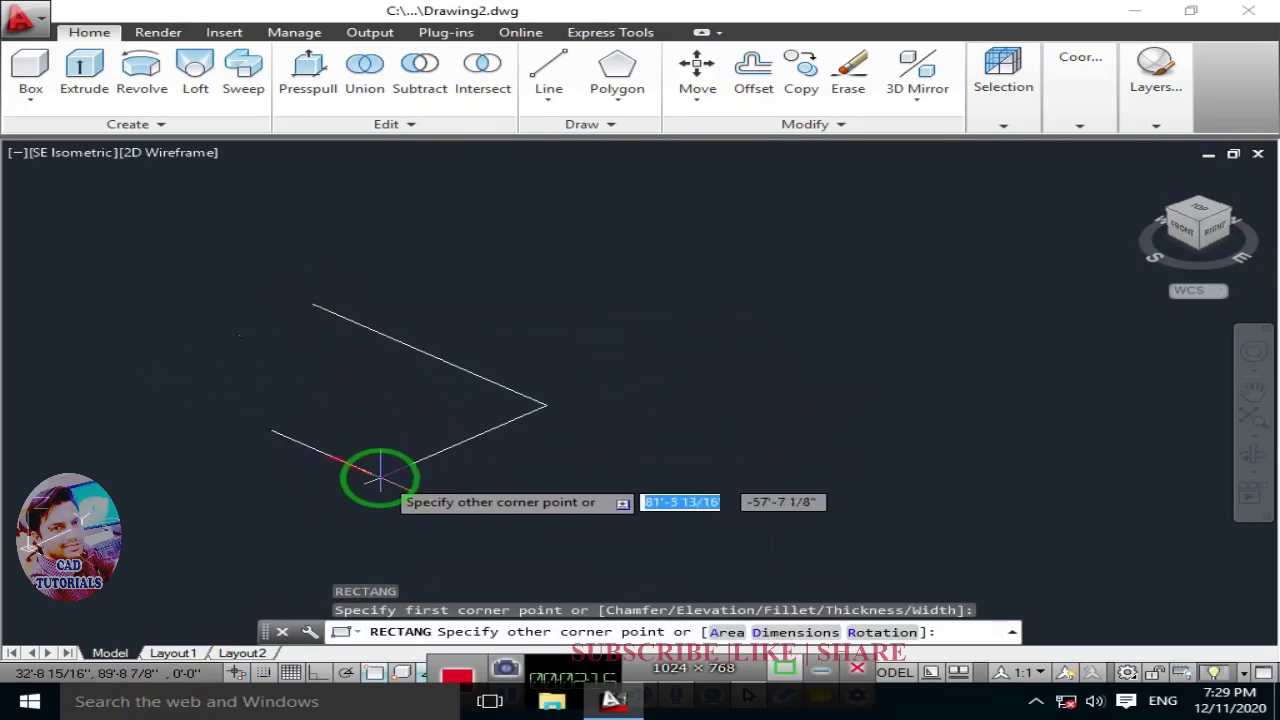
{"action": "left_click", "coordinate": [440, 397]}
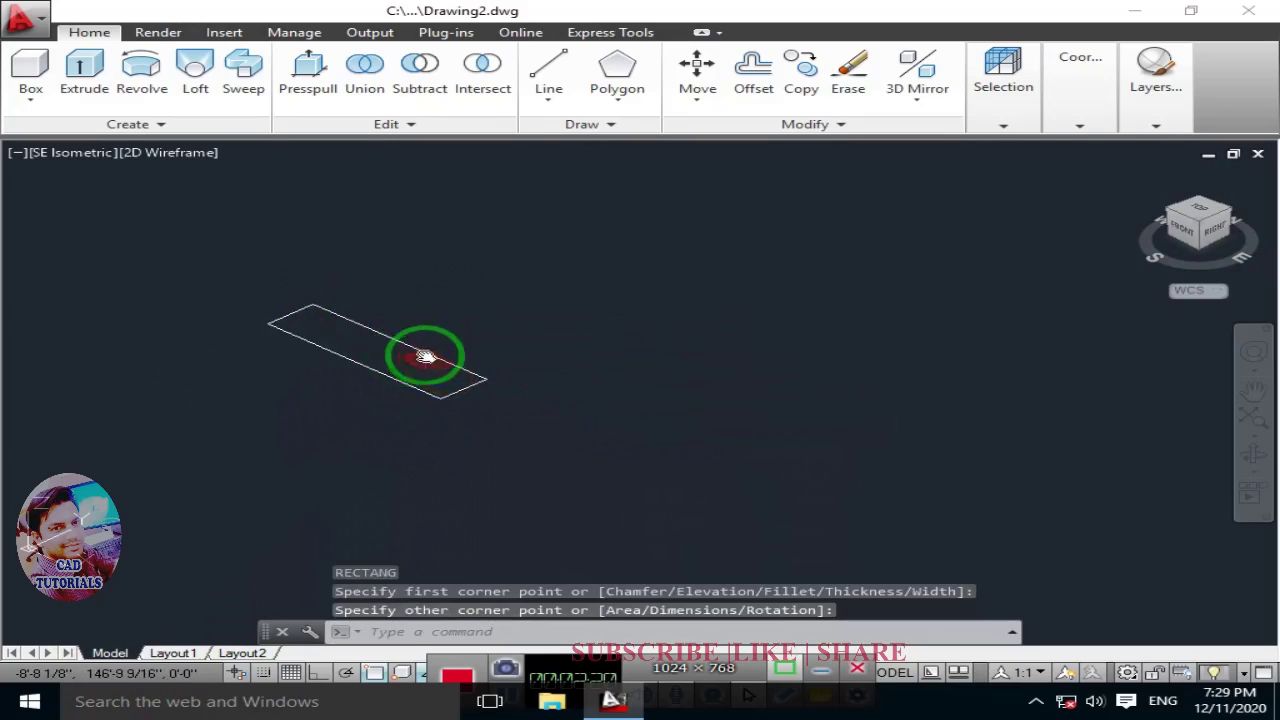
{"action": "middle_click_drag", "start_coordinate": [423, 357], "coordinate": [451, 391]}
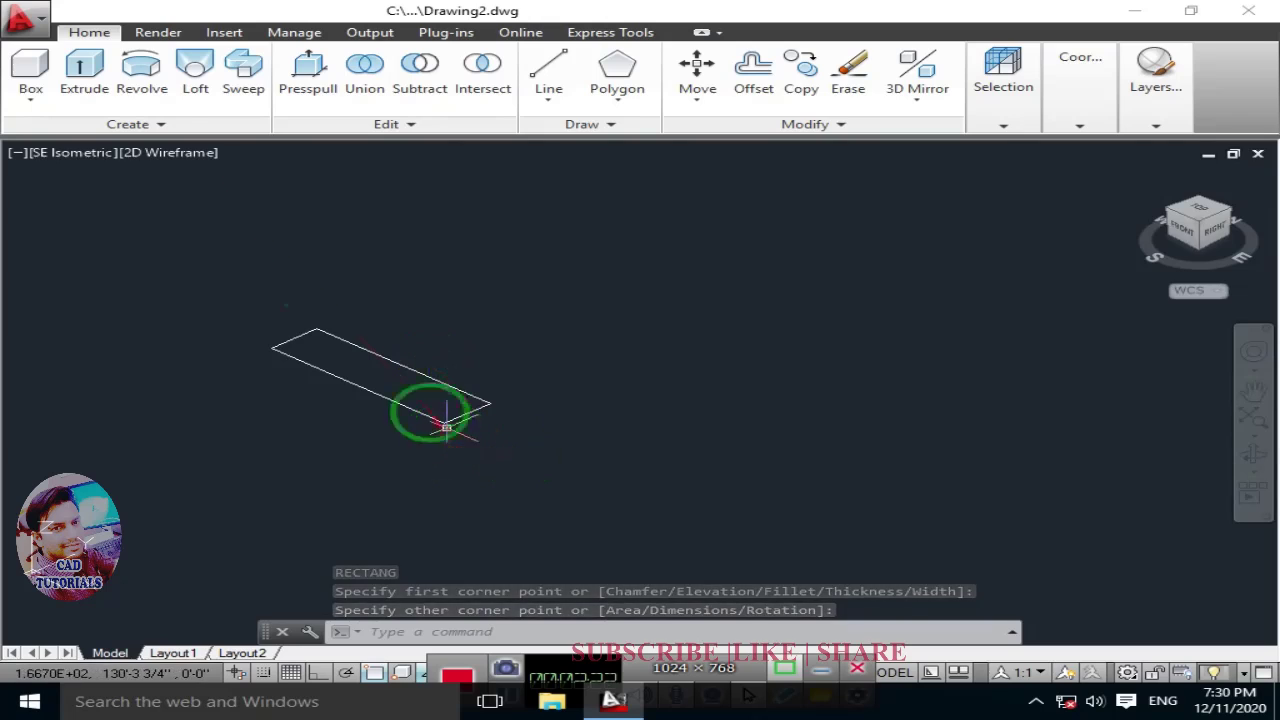
Step: Extrude the rectangle upward into a rectangular box solid
{"action": "left_click", "coordinate": [80, 80]}
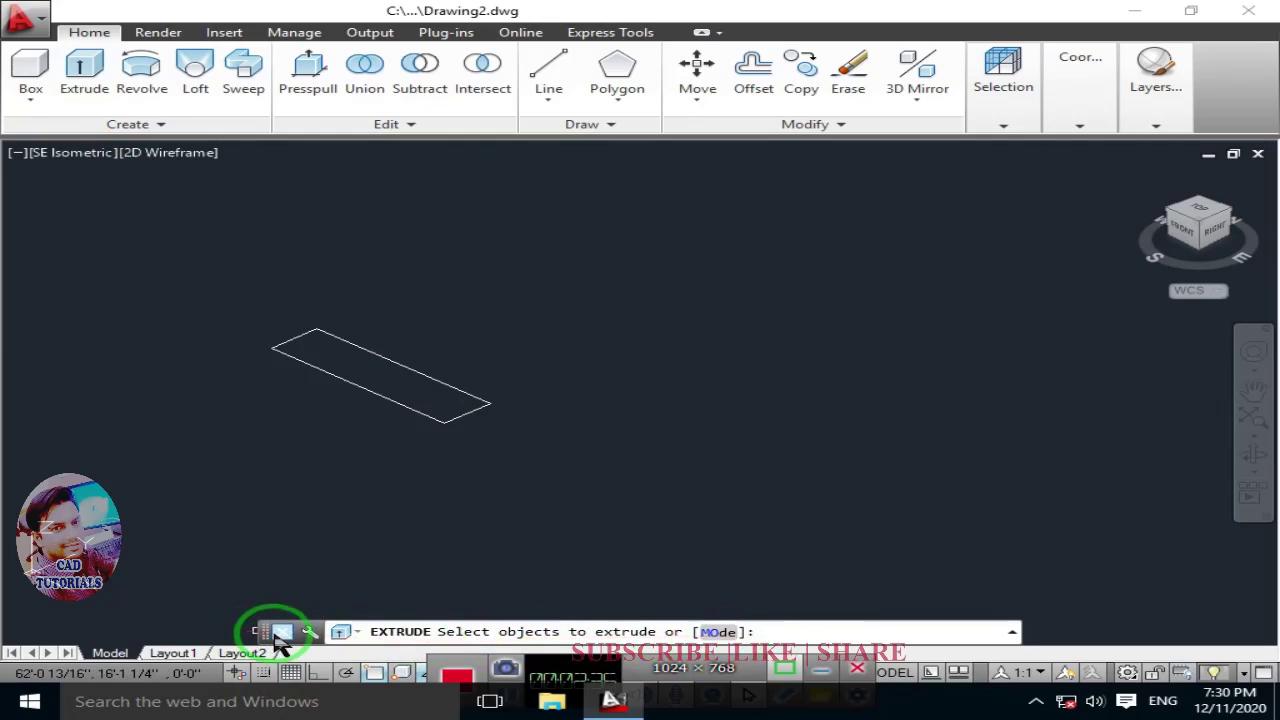
{"action": "left_click_drag", "start_coordinate": [279, 637], "coordinate": [28, 637]}
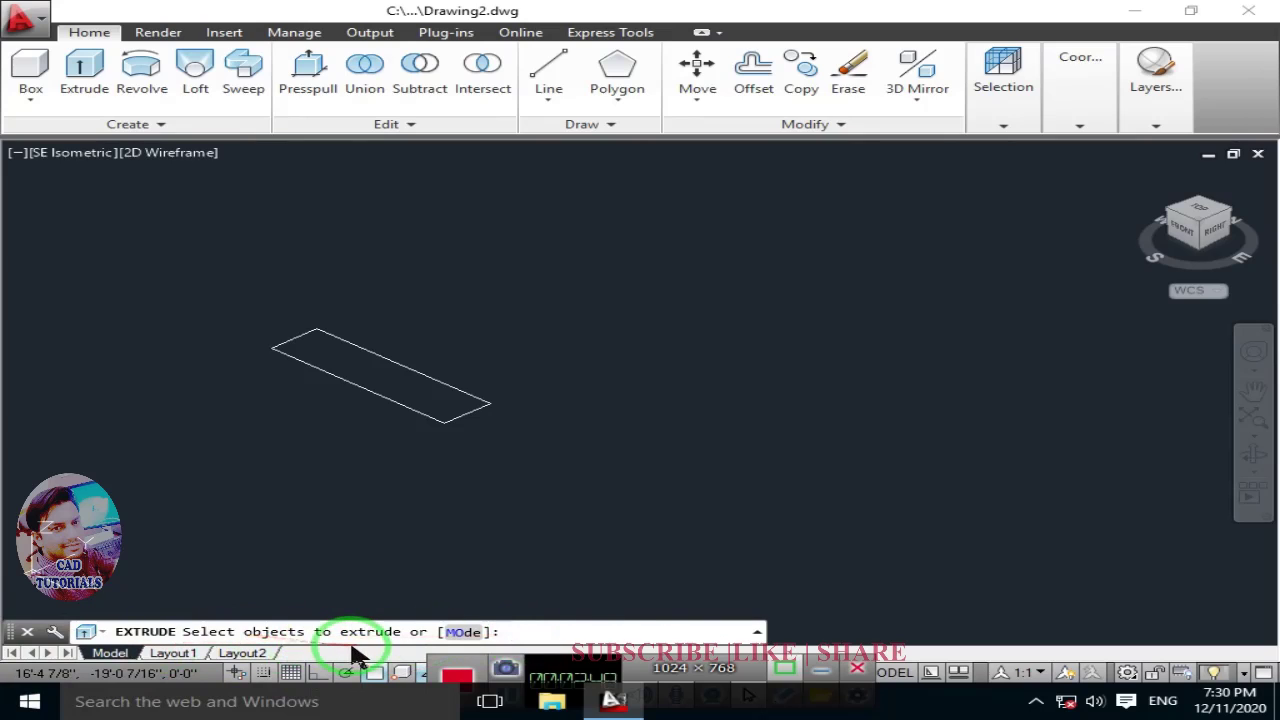
{"action": "left_click", "coordinate": [427, 418]}
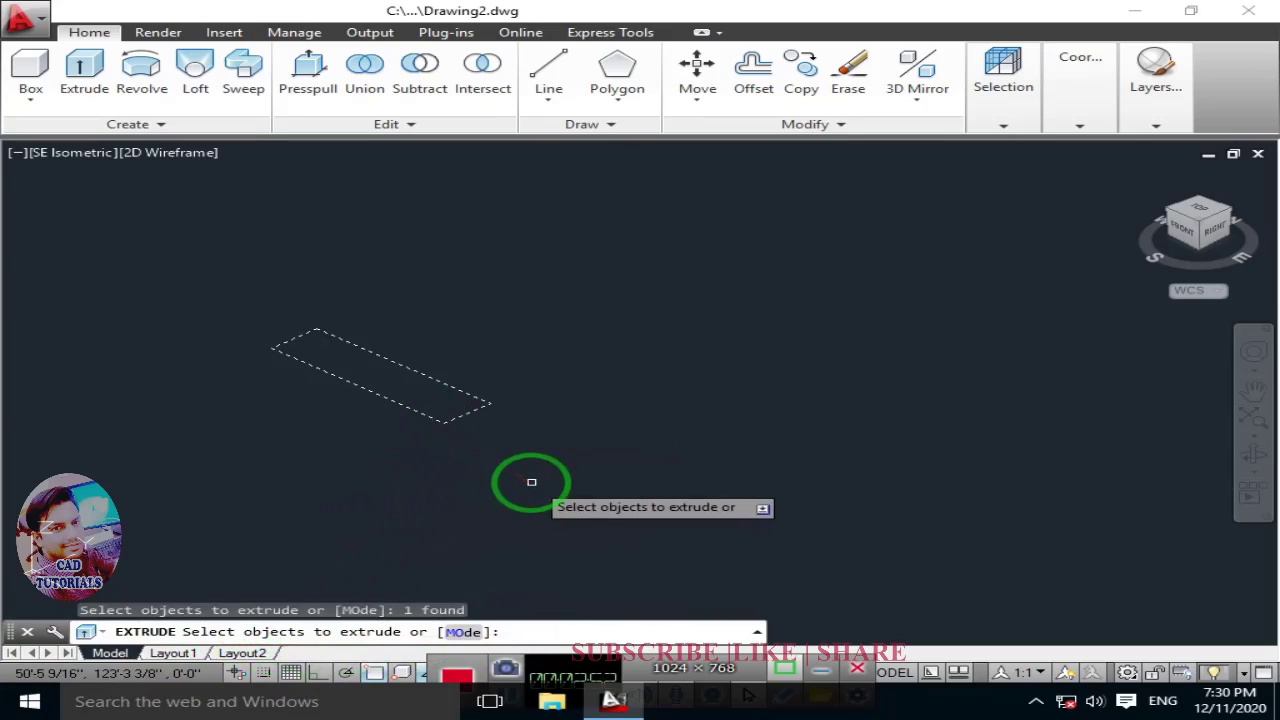
{"action": "key", "text": "Return"}
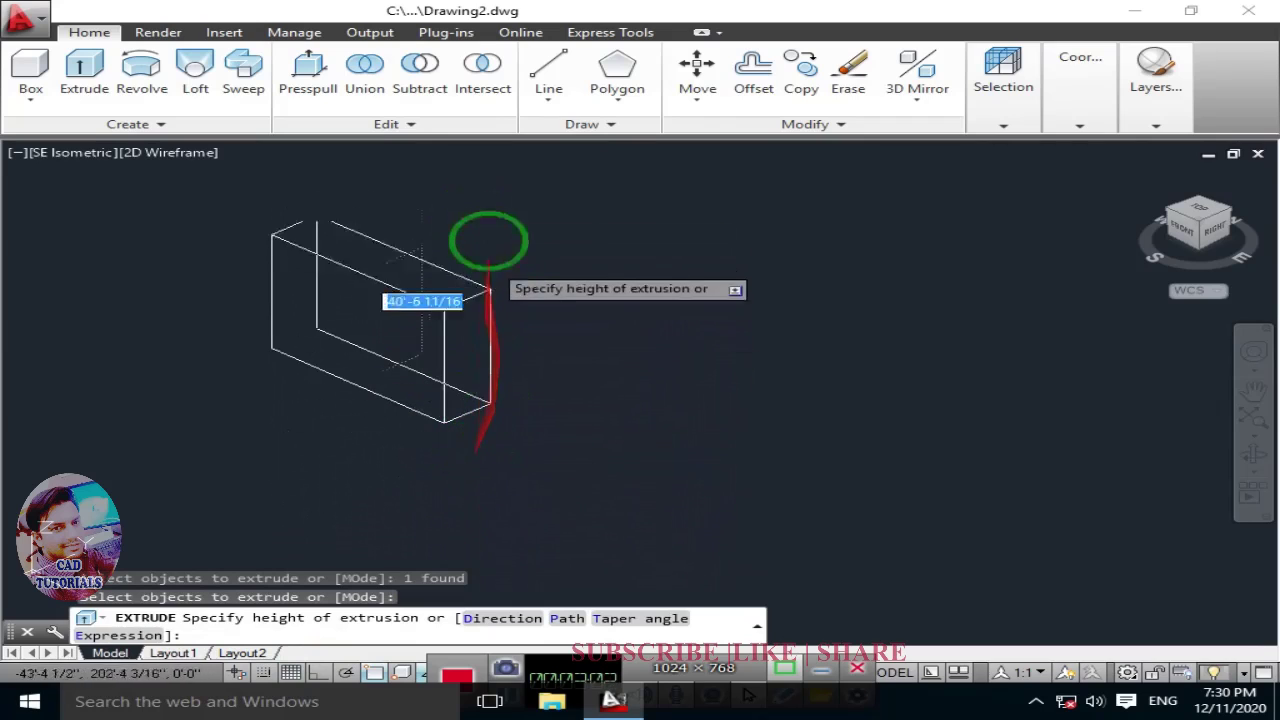
{"action": "left_click", "coordinate": [486, 206]}
{"action": "key", "text": "Return"}
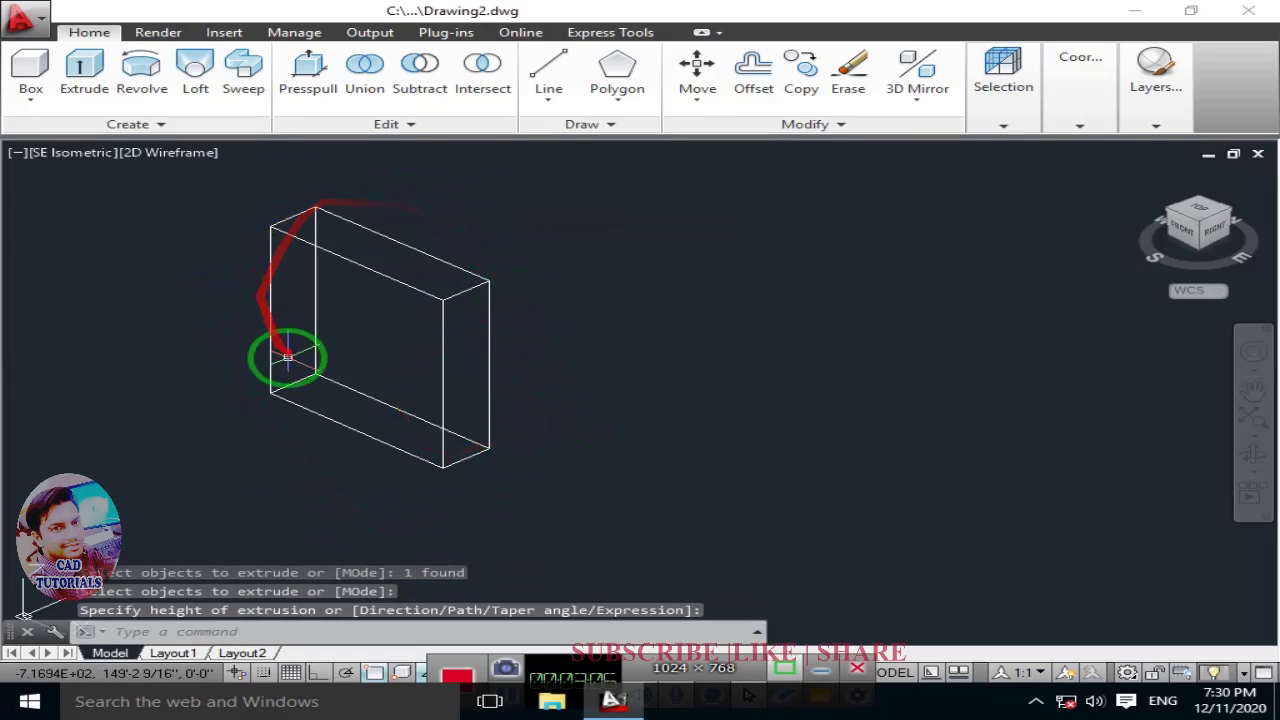
Step: Preview the box in the Conceptual, Hidden, Realistic and Shaded visual styles
{"action": "left_click", "coordinate": [375, 381]}
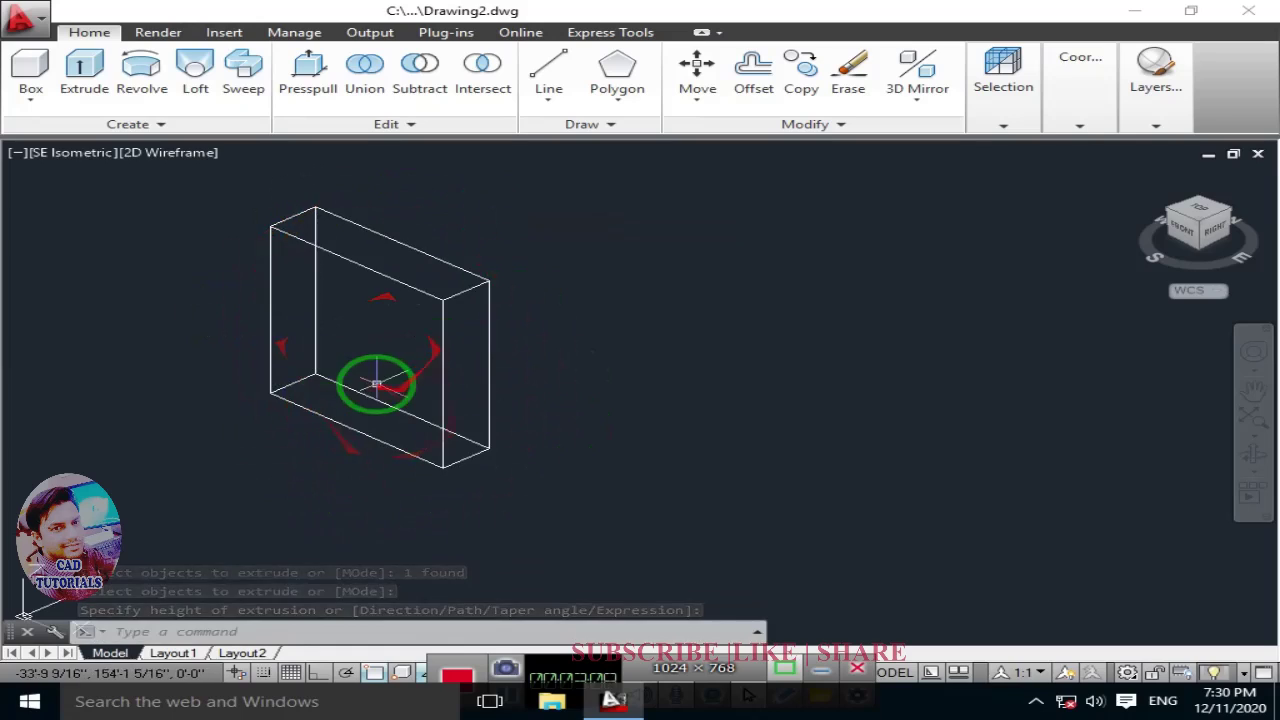
{"action": "left_click", "coordinate": [183, 163]}
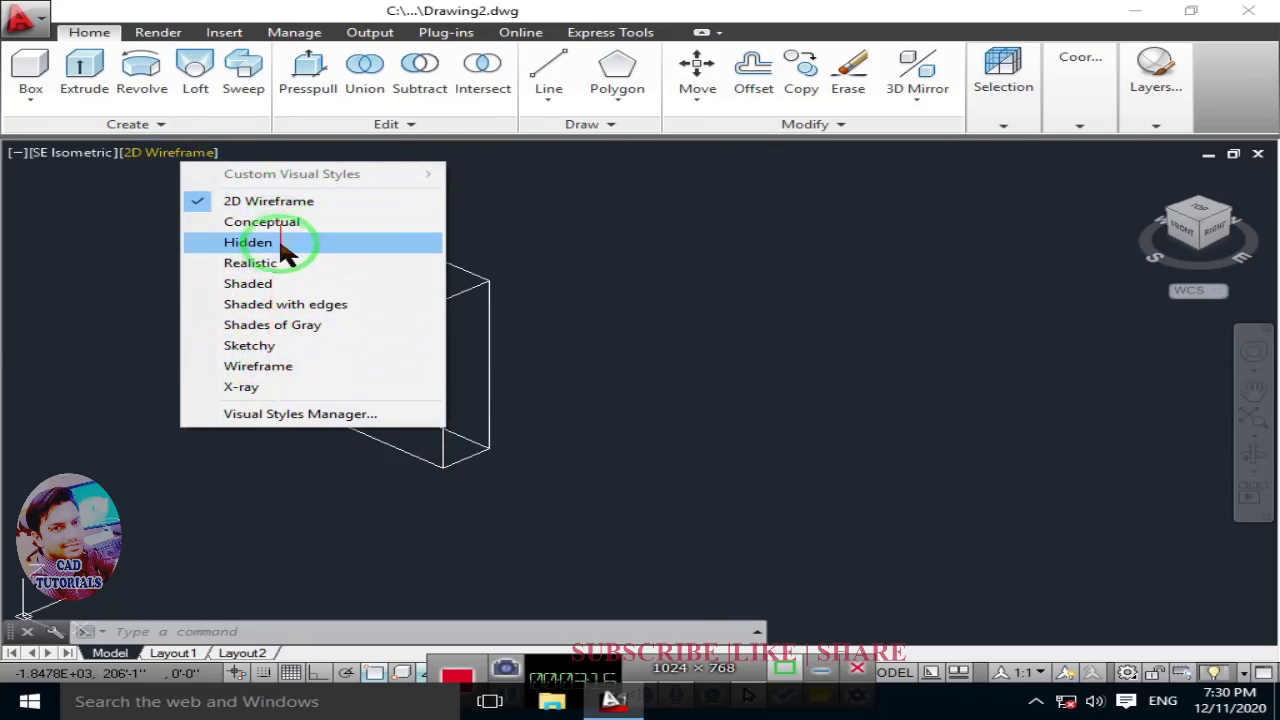
{"action": "left_click", "coordinate": [302, 224]}
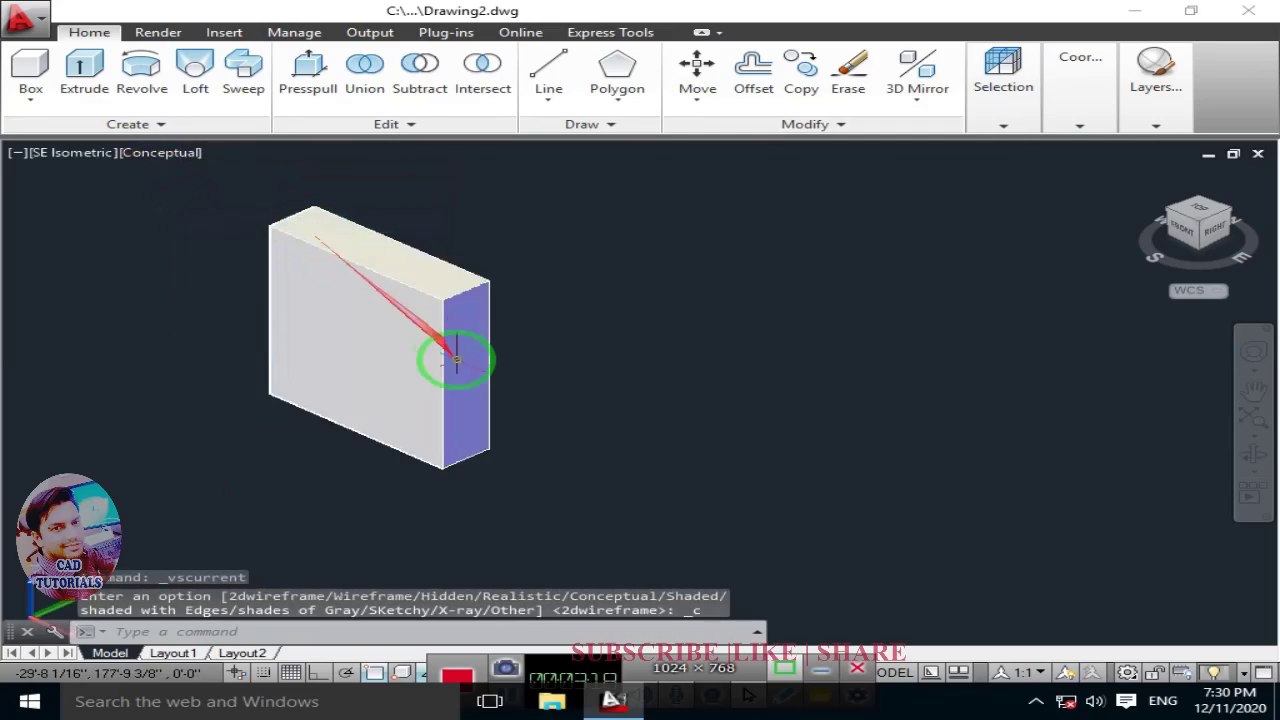
{"action": "left_click", "coordinate": [174, 156]}
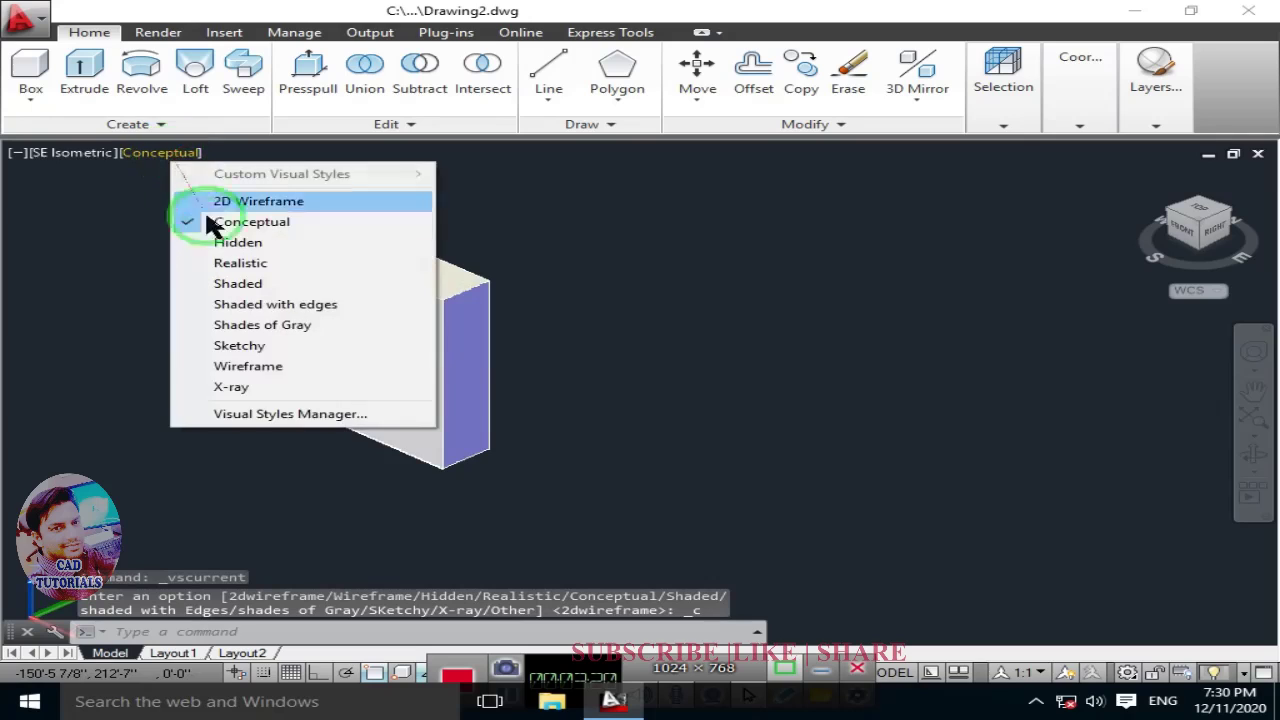
{"action": "left_click", "coordinate": [232, 243]}
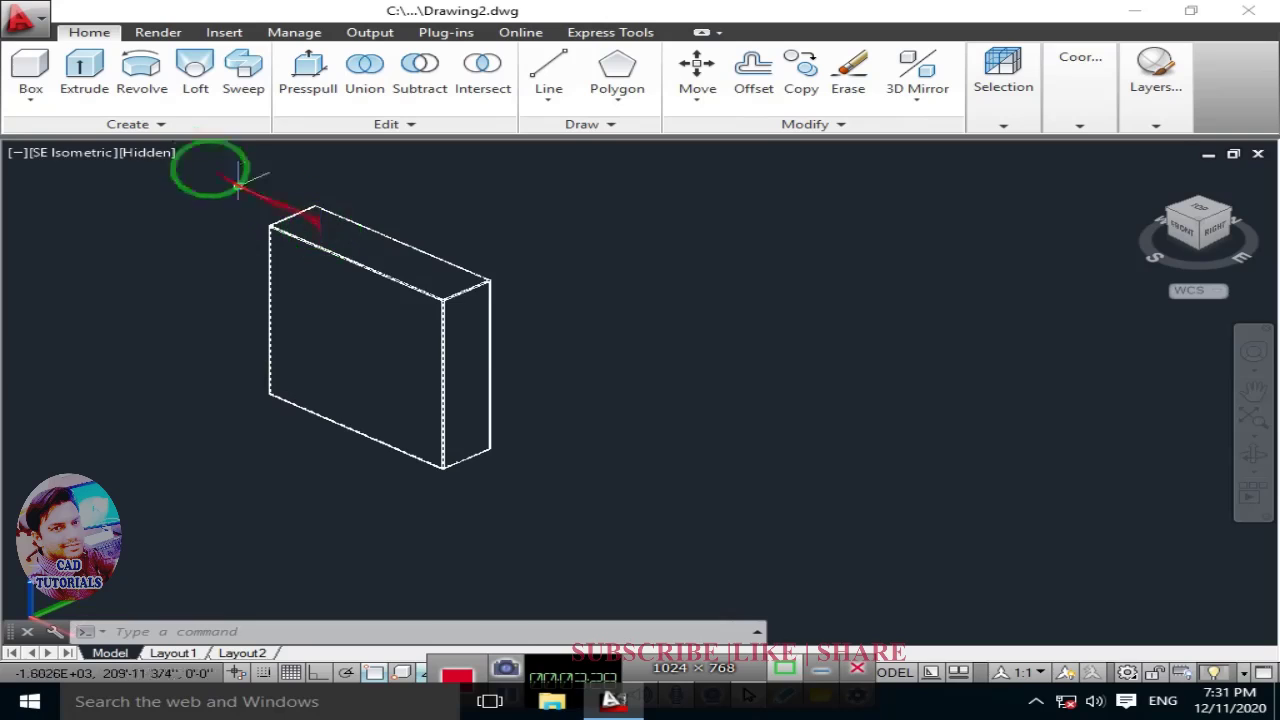
{"action": "left_click", "coordinate": [160, 152]}
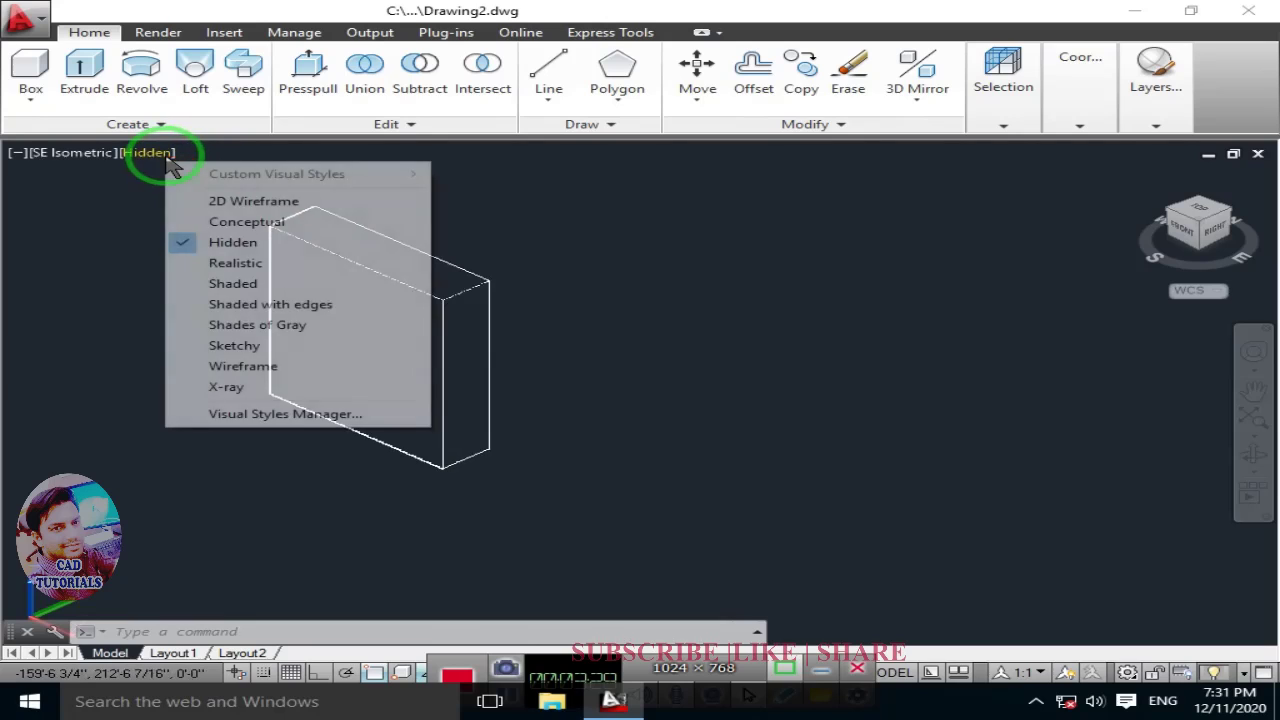
{"action": "left_click", "coordinate": [240, 264]}
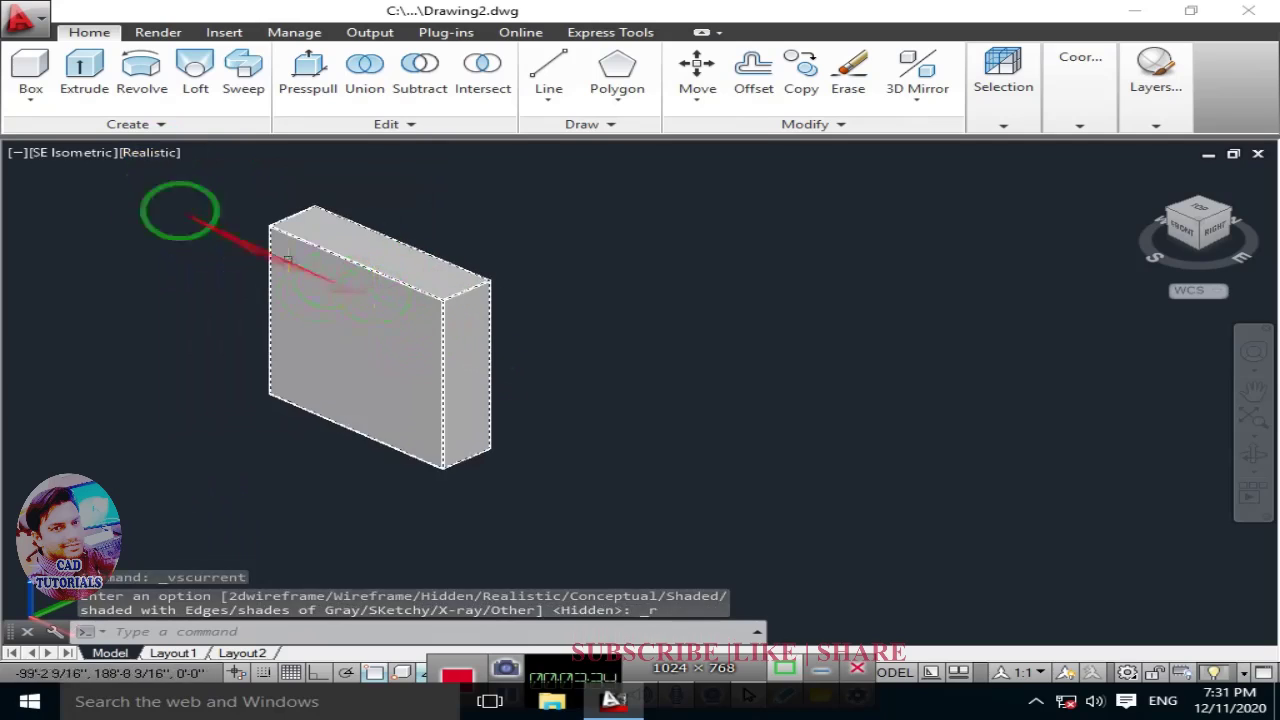
{"action": "left_click", "coordinate": [157, 163]}
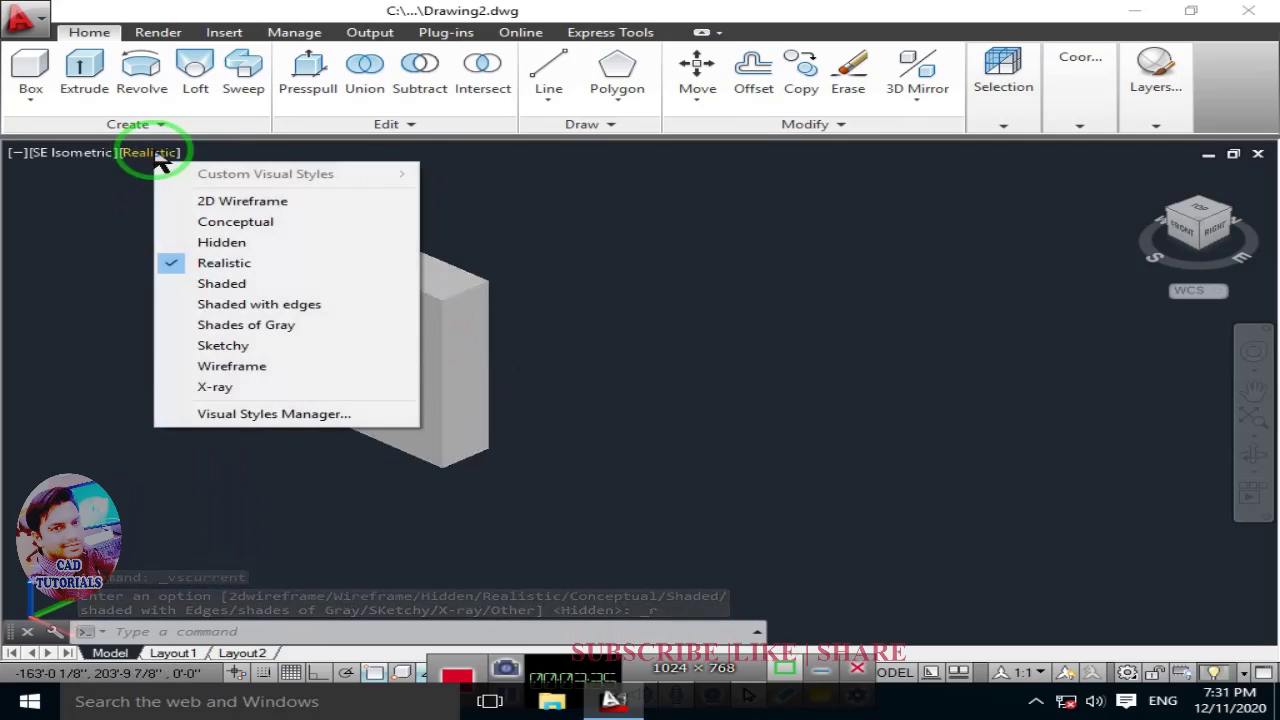
{"action": "left_click", "coordinate": [214, 283]}
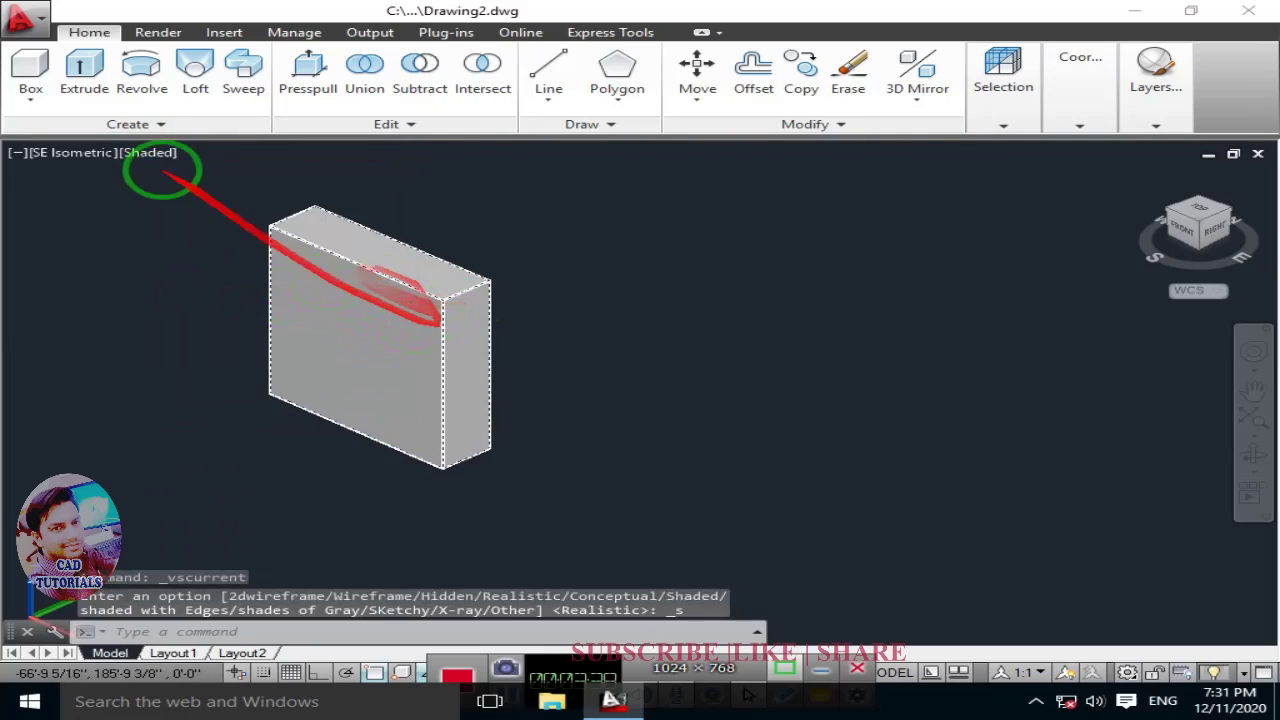
Step: Try Shaded with edges, Sketchy and X-Ray, then settle on Realistic
{"action": "left_click", "coordinate": [150, 152]}
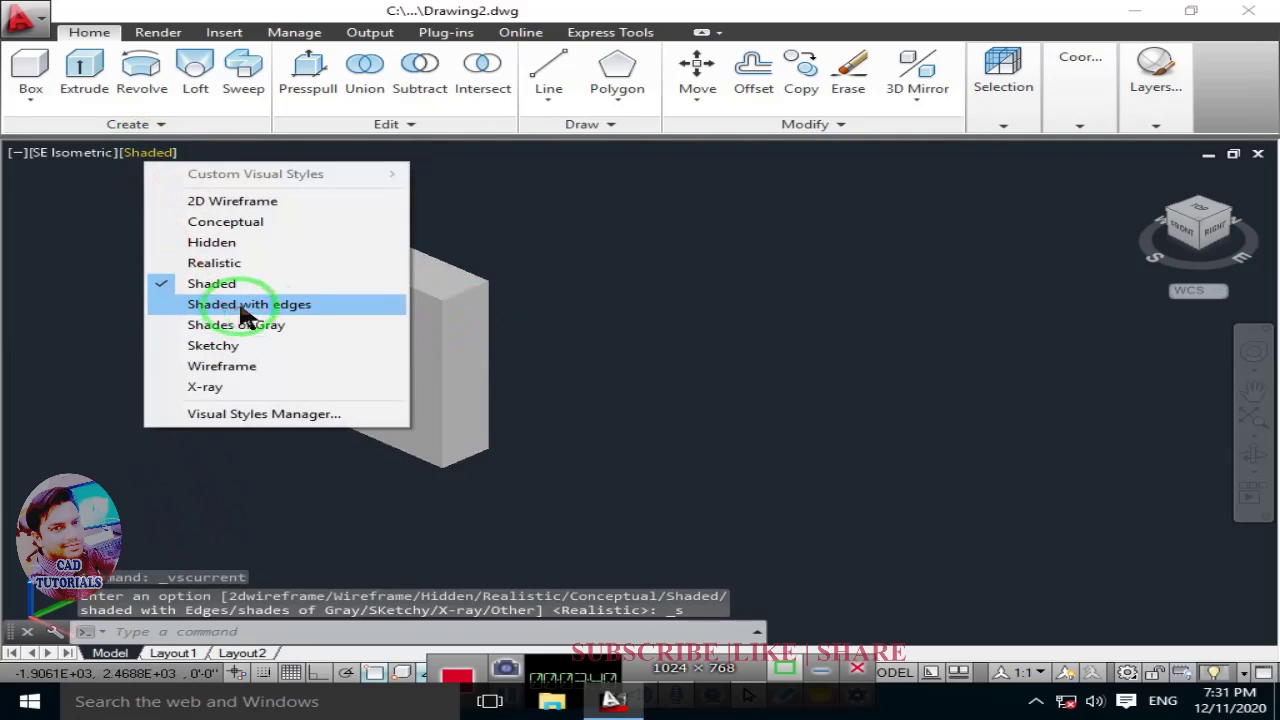
{"action": "left_click", "coordinate": [293, 310]}
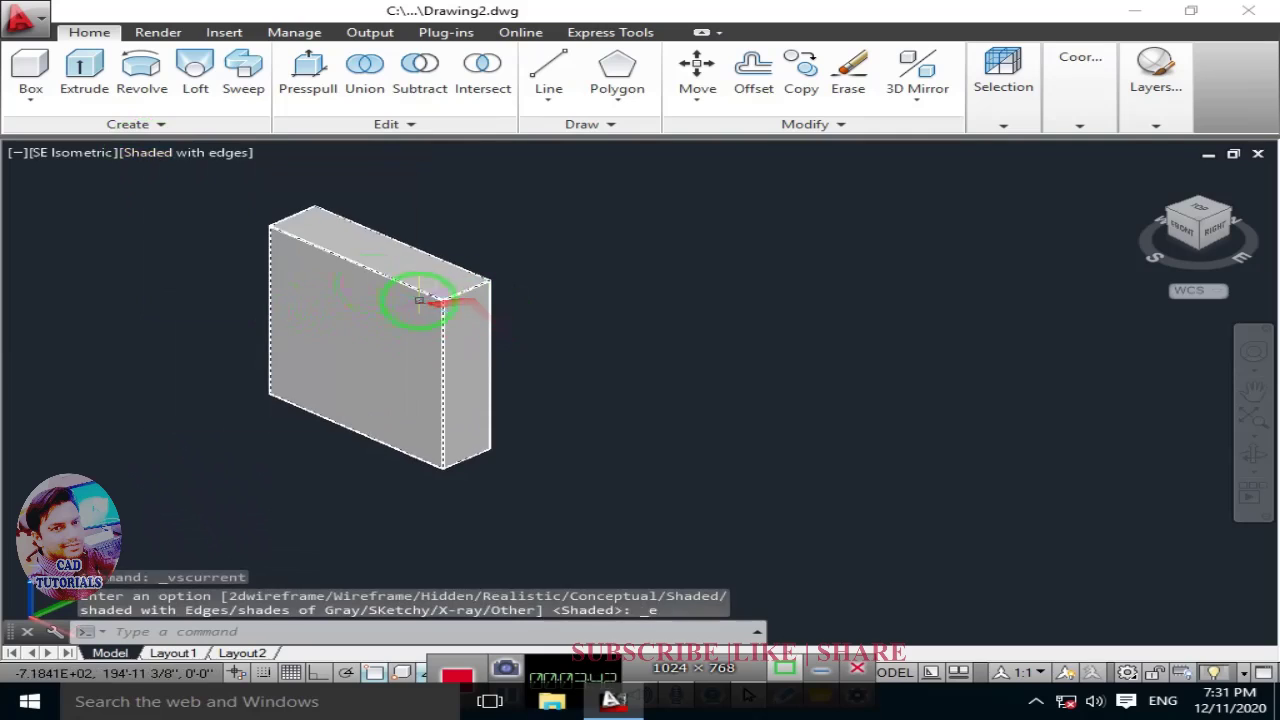
{"action": "left_click", "coordinate": [148, 157]}
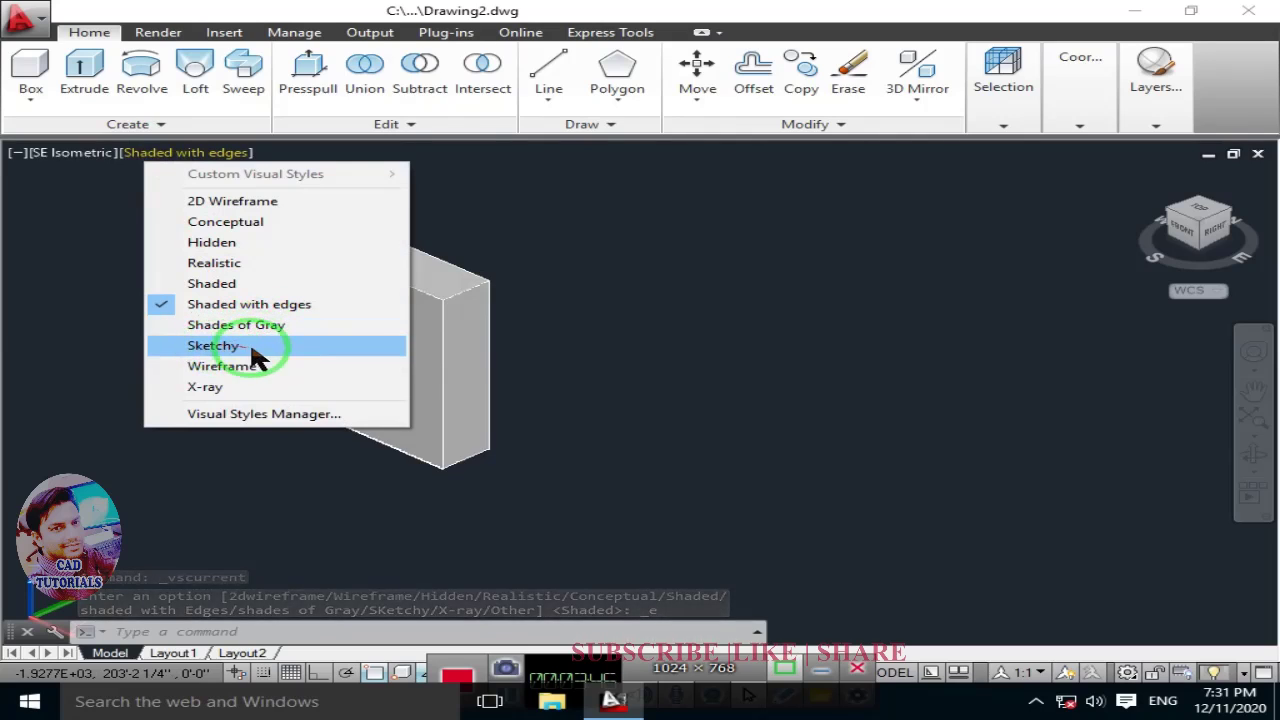
{"action": "left_click", "coordinate": [220, 350]}
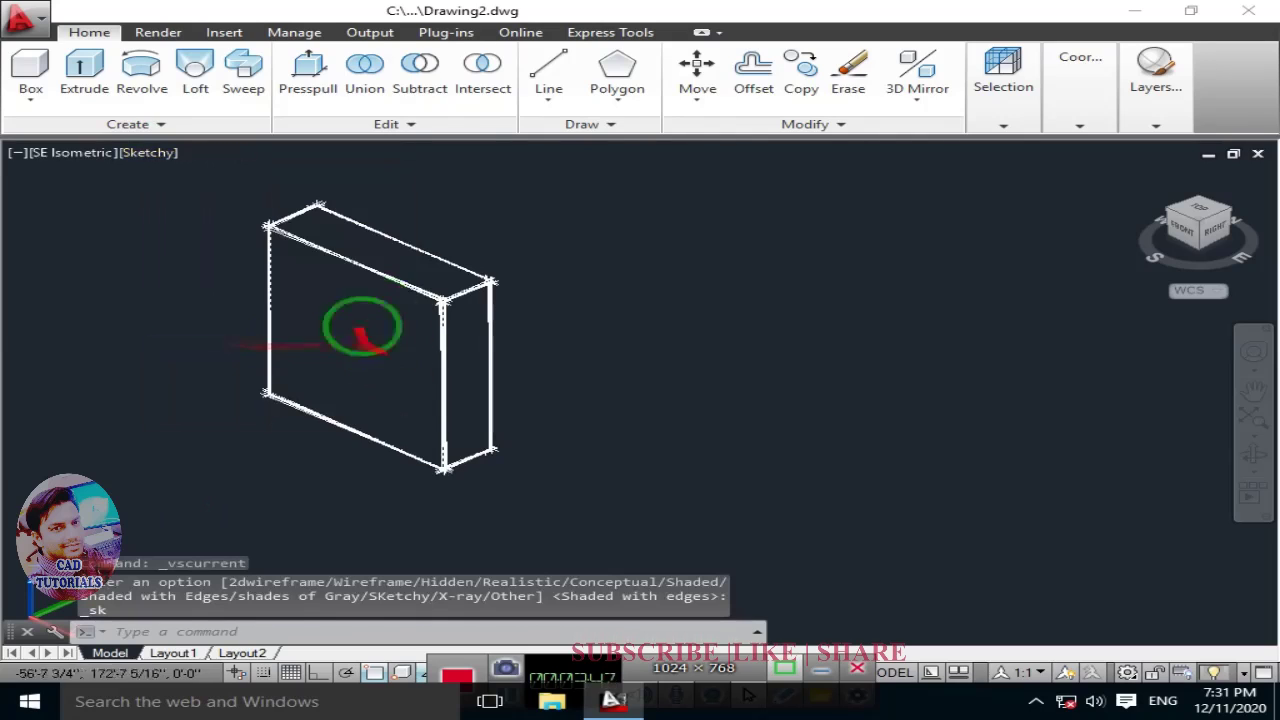
{"action": "left_click", "coordinate": [148, 158]}
{"action": "left_click", "coordinate": [228, 397]}
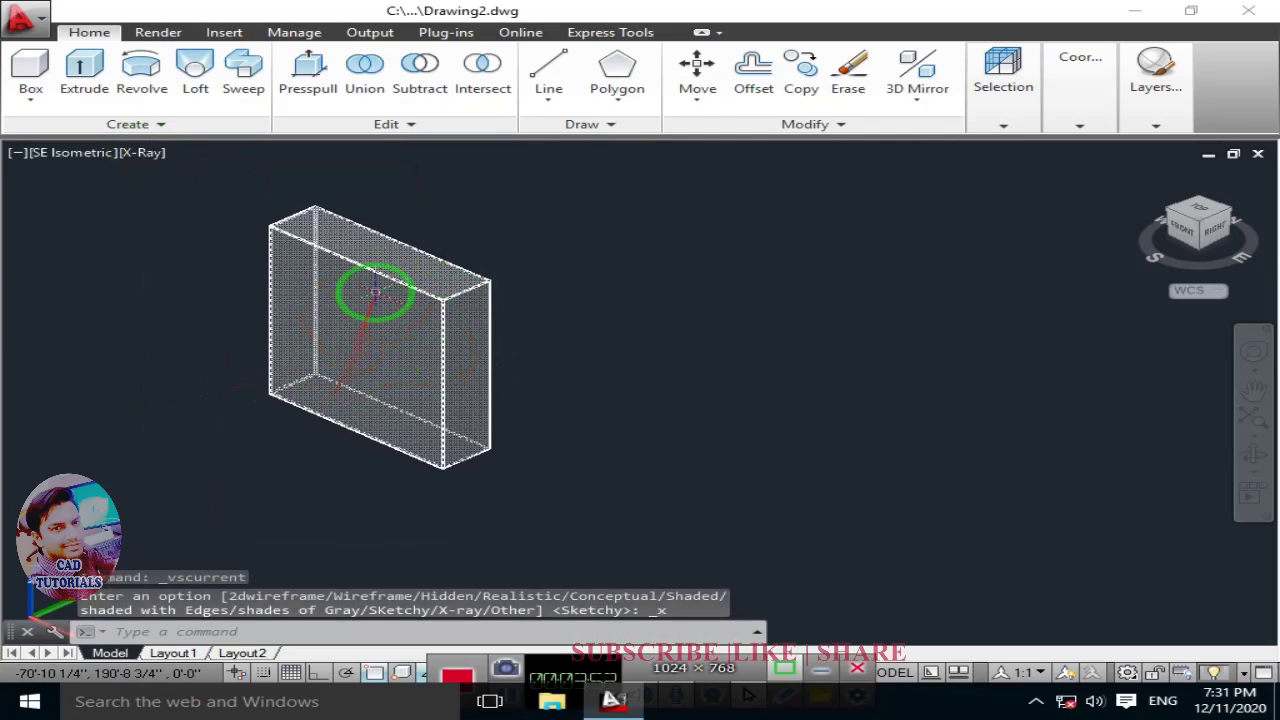
{"action": "left_click", "coordinate": [143, 152]}
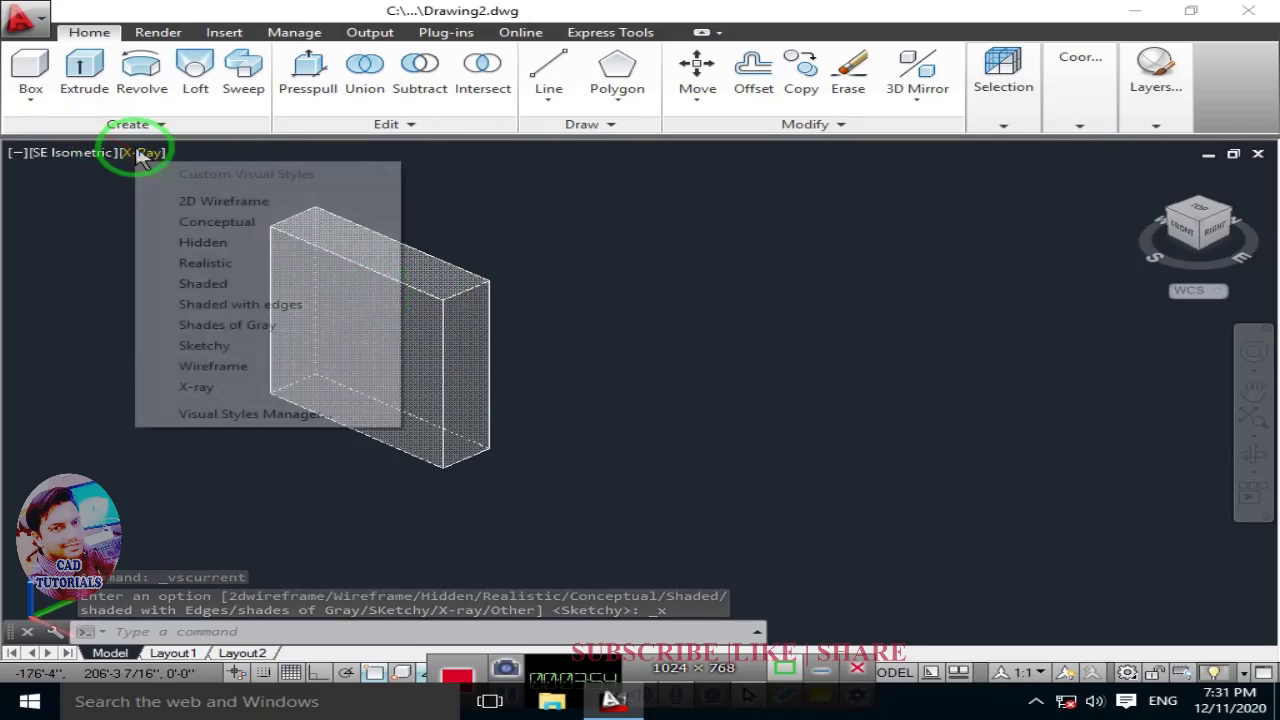
{"action": "left_click", "coordinate": [216, 264]}
{"action": "left_click", "coordinate": [357, 329]}
{"action": "mouse_move", "coordinate": [515, 370]}
{"action": "middle_mouse_down"}
{"action": "mouse_move", "coordinate": [465, 400]}
{"action": "mouse_move", "coordinate": [337, 366]}
{"action": "mouse_move", "coordinate": [214, 429]}
{"action": "mouse_move", "coordinate": [206, 451]}
{"action": "mouse_move", "coordinate": [231, 444]}
{"action": "mouse_move", "coordinate": [208, 391]}
{"action": "middle_mouse_up"}
Step: Draw a second rectangle beside the box
{"action": "key", "text": "Escape"}
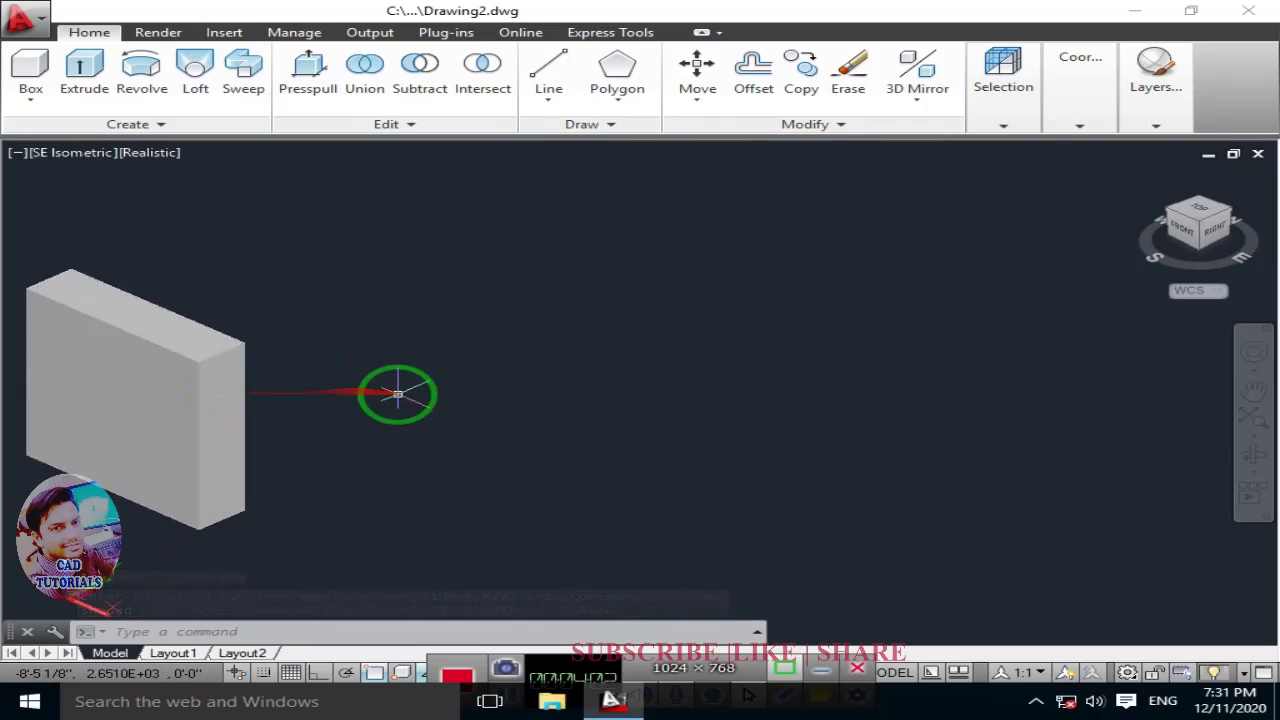
{"action": "type", "text": "rec"}
{"action": "key", "text": "Return"}
{"action": "left_click", "coordinate": [381, 341]}
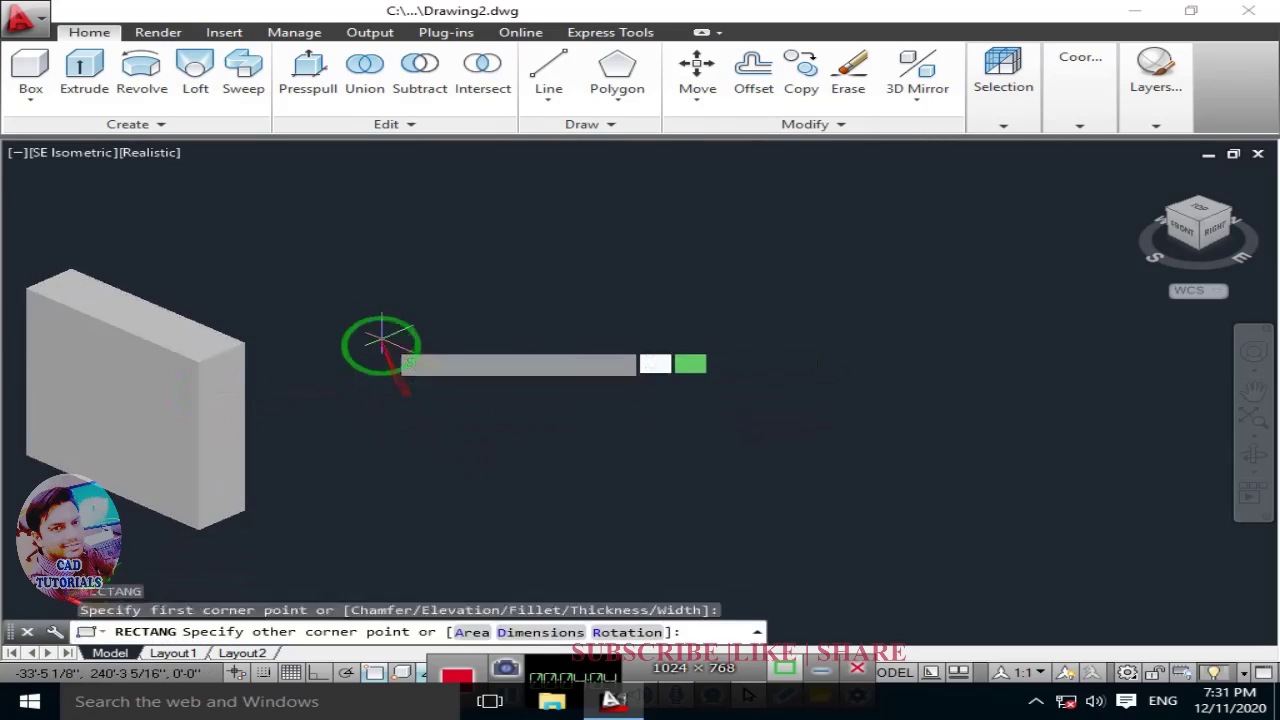
{"action": "left_click", "coordinate": [427, 436]}
{"action": "type", "text": "EXT"}
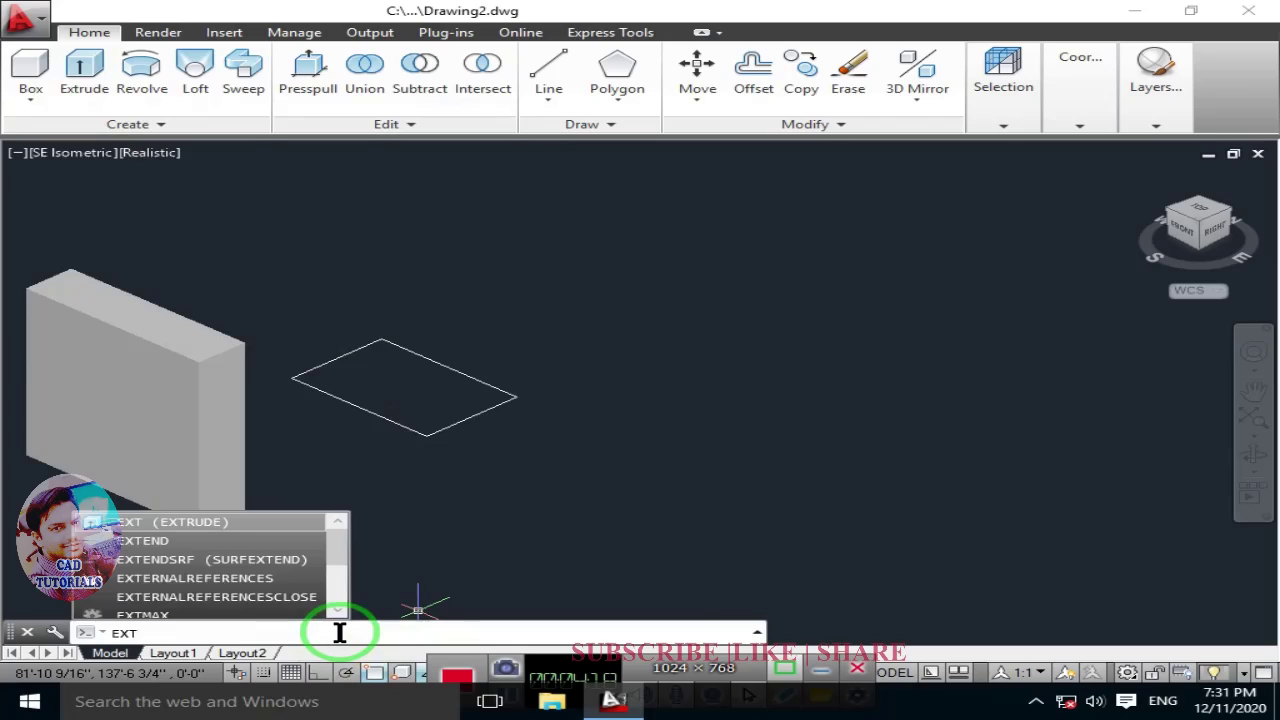
Step: Extrude the new rectangle 10' into a flat slab
{"action": "key", "text": "Return"}
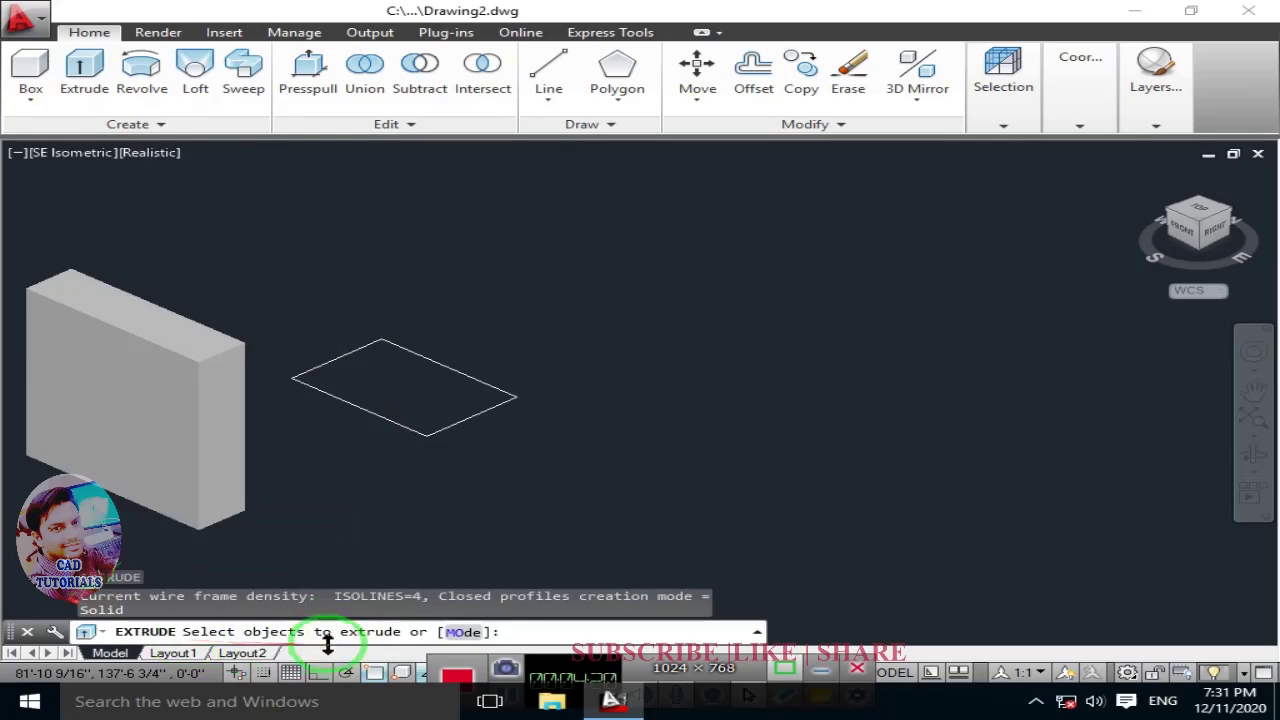
{"action": "left_click", "coordinate": [464, 423]}
{"action": "key", "text": "Return"}
{"action": "type", "text": "10'"}
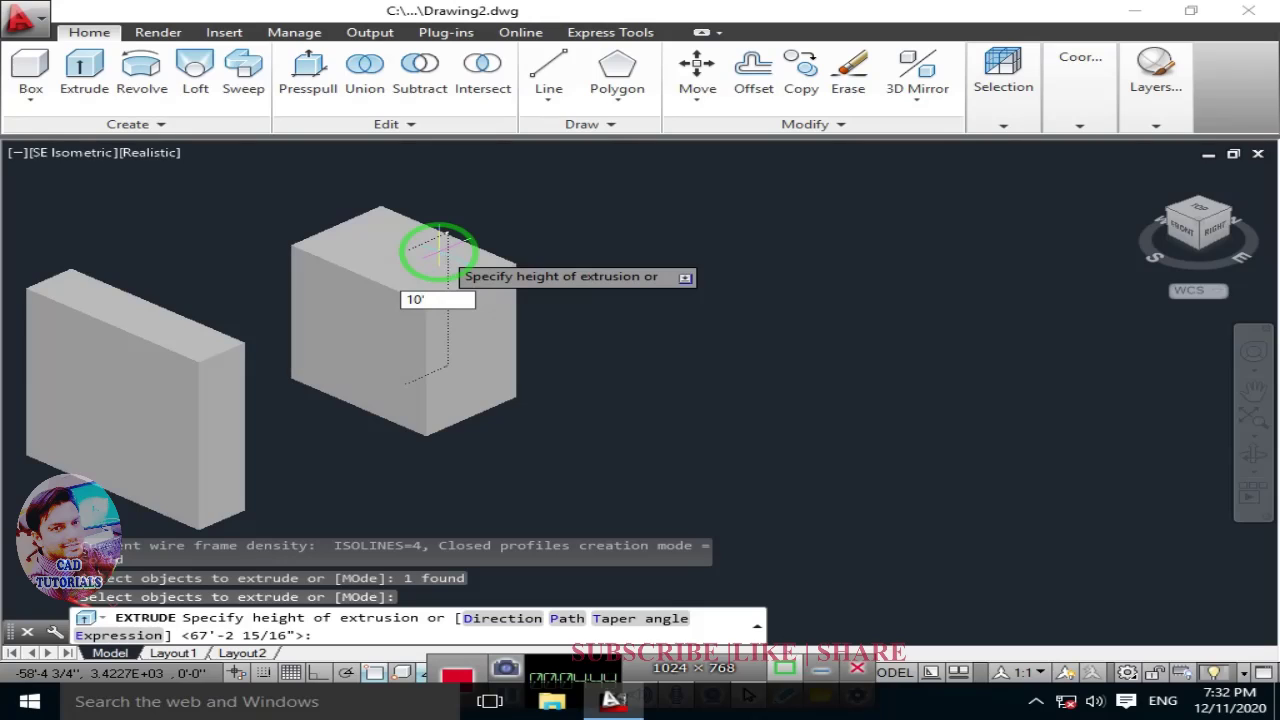
{"action": "key", "text": "Return"}
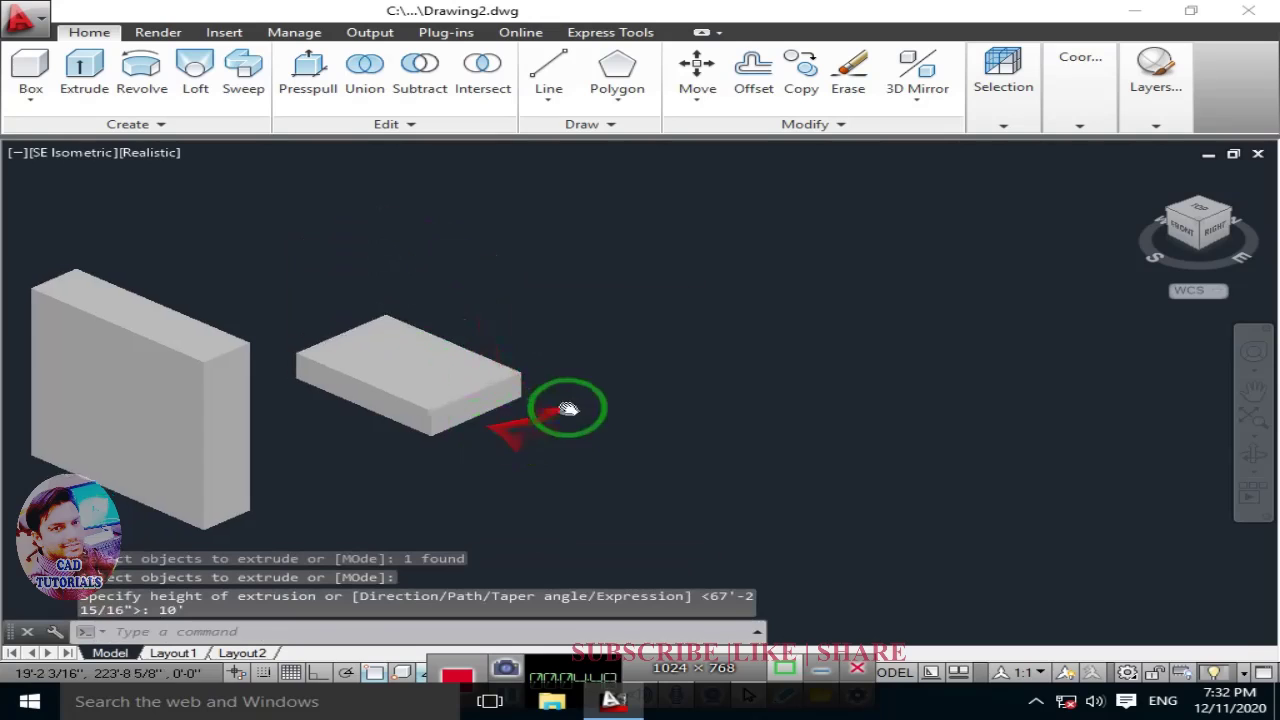
{"action": "scroll", "coordinate": [423, 374], "scroll_direction": "up", "scroll_amount": 2}
{"action": "scroll", "coordinate": [429, 449], "scroll_direction": "up", "scroll_amount": 2}
{"action": "scroll", "coordinate": [608, 405], "scroll_direction": "up", "scroll_amount": 2}
{"action": "scroll", "coordinate": [600, 395], "scroll_direction": "up", "scroll_amount": 1}
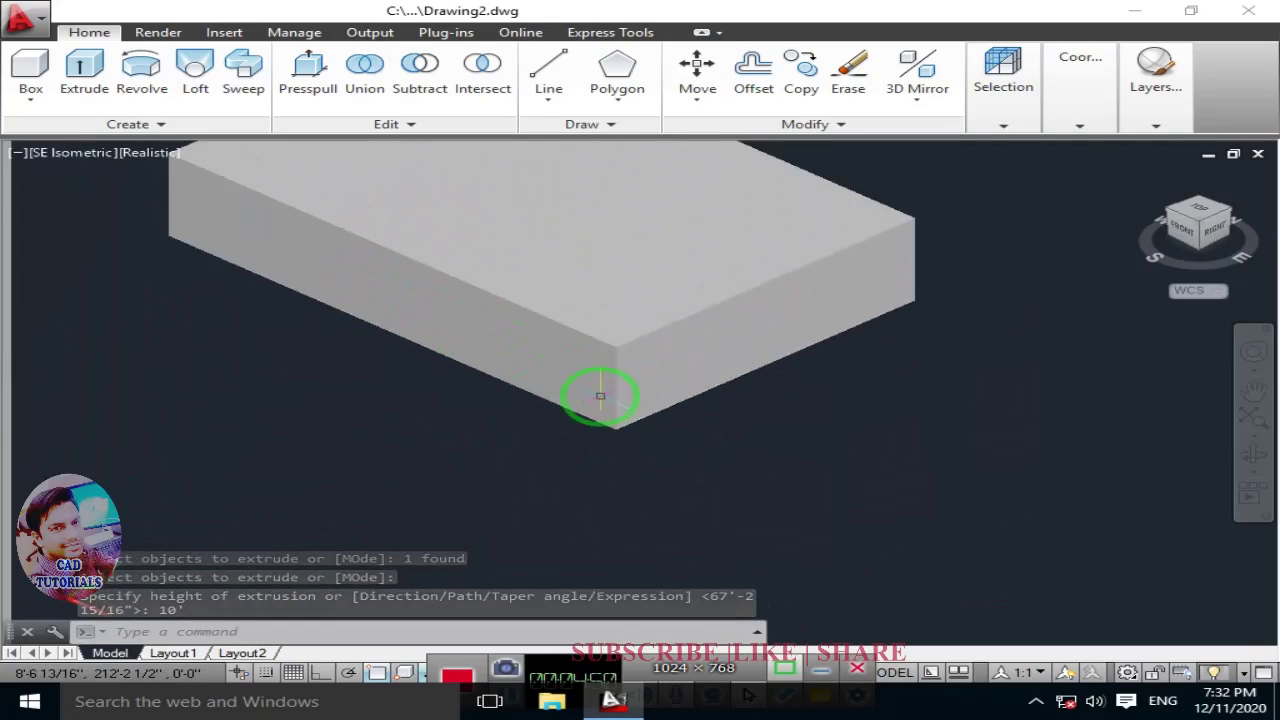
{"action": "scroll", "coordinate": [607, 385], "scroll_direction": "down", "scroll_amount": 2}
{"action": "scroll", "coordinate": [590, 380], "scroll_direction": "down", "scroll_amount": 1}
{"action": "scroll", "coordinate": [506, 403], "scroll_direction": "down", "scroll_amount": 1}
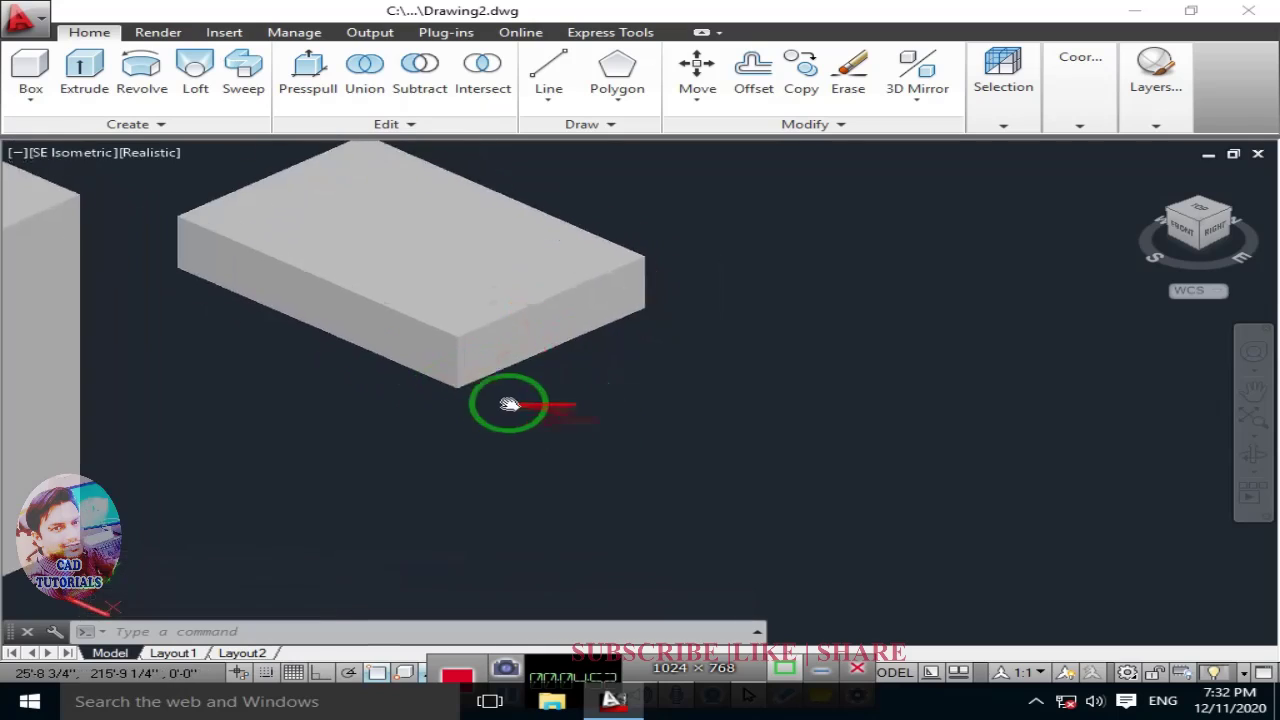
{"action": "scroll", "coordinate": [520, 423], "scroll_direction": "down", "scroll_amount": 1}
{"action": "scroll", "coordinate": [503, 414], "scroll_direction": "down", "scroll_amount": 1}
{"action": "scroll", "coordinate": [454, 430], "scroll_direction": "down", "scroll_amount": 1}
{"action": "scroll", "coordinate": [420, 412], "scroll_direction": "down", "scroll_amount": 1}
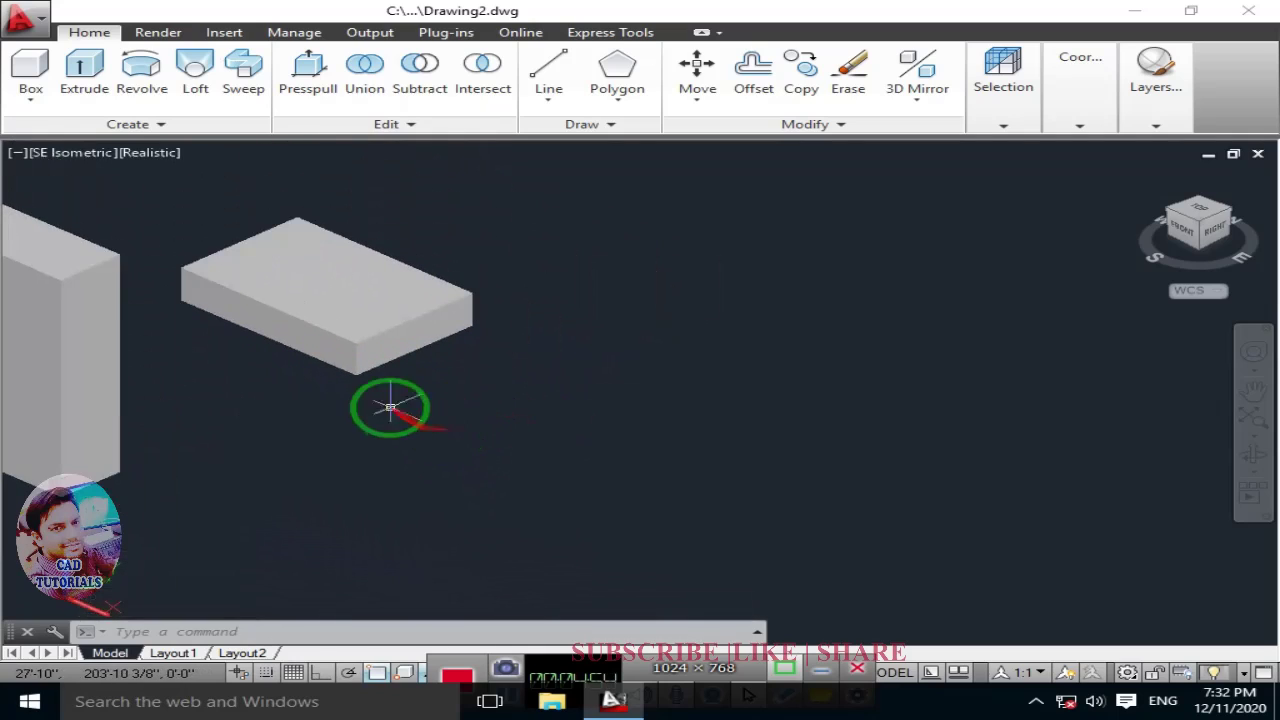
{"action": "scroll", "coordinate": [350, 405], "scroll_direction": "down", "scroll_amount": 1}
{"action": "scroll", "coordinate": [300, 360], "scroll_direction": "up", "scroll_amount": 1}
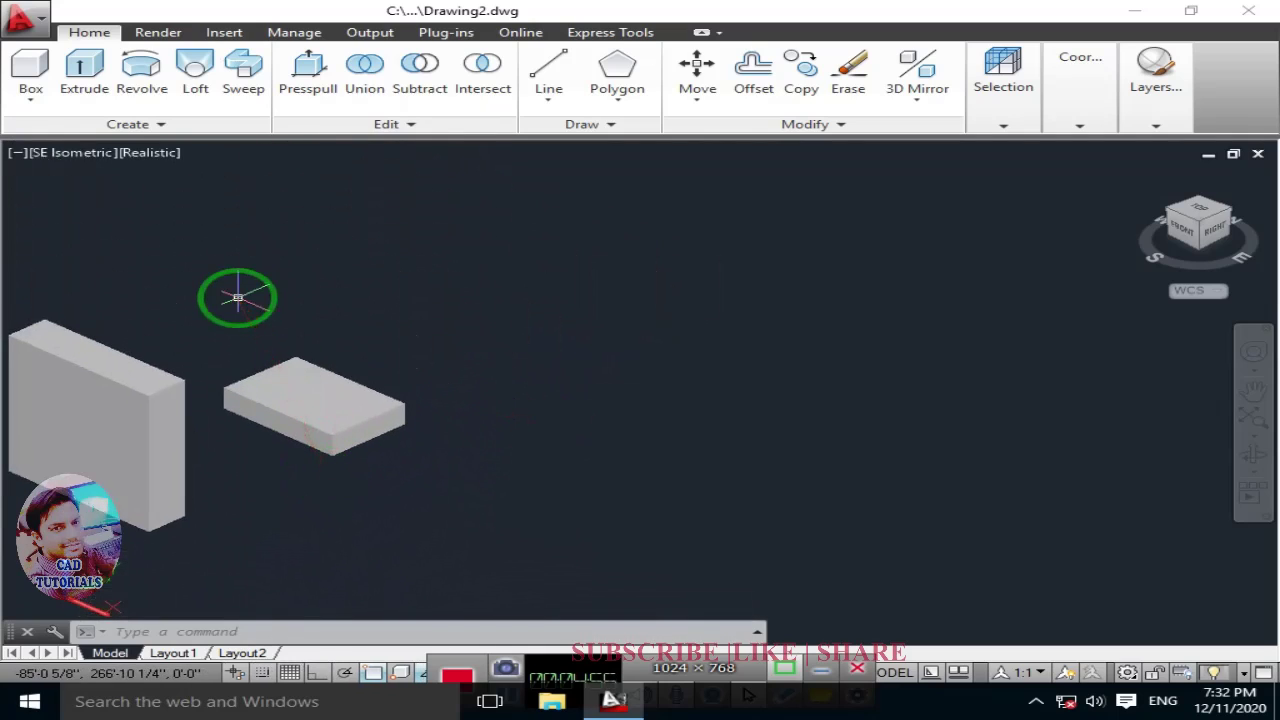
{"action": "type", "text": "C"}
Step: Draw a circle in front of the slab
{"action": "key", "text": "Return"}
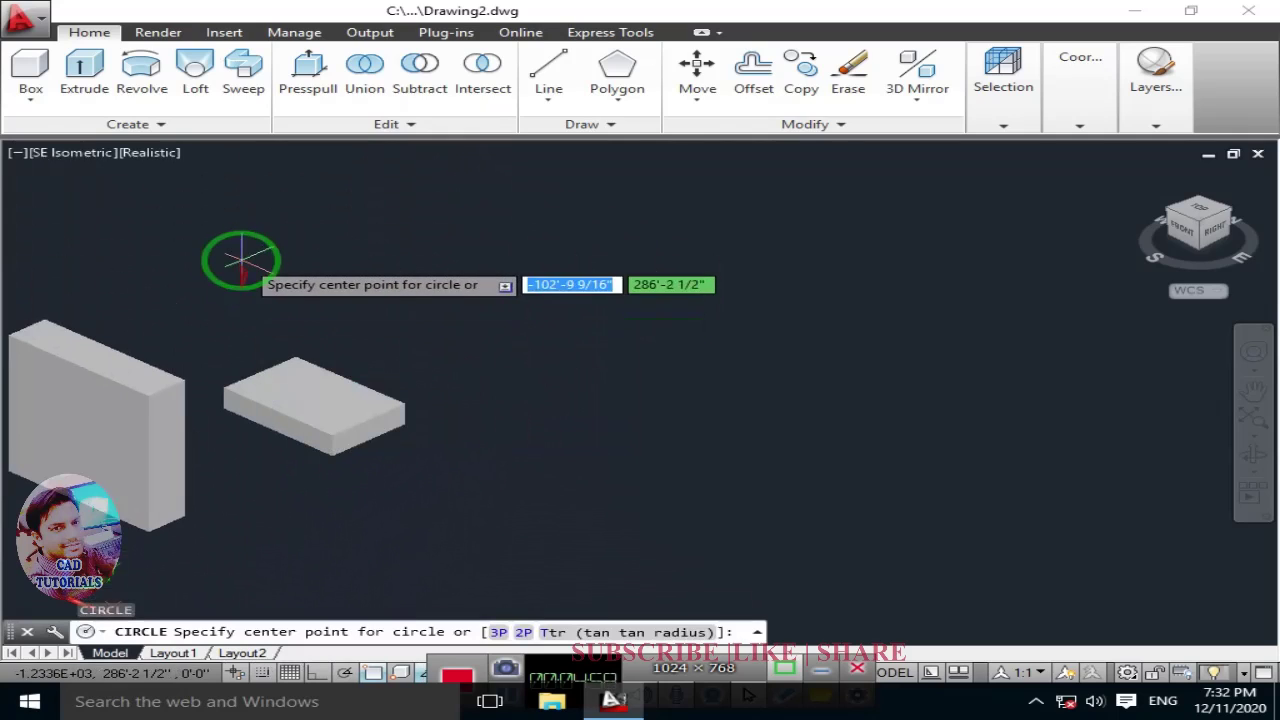
{"action": "left_click", "coordinate": [300, 545]}
{"action": "left_click", "coordinate": [265, 572]}
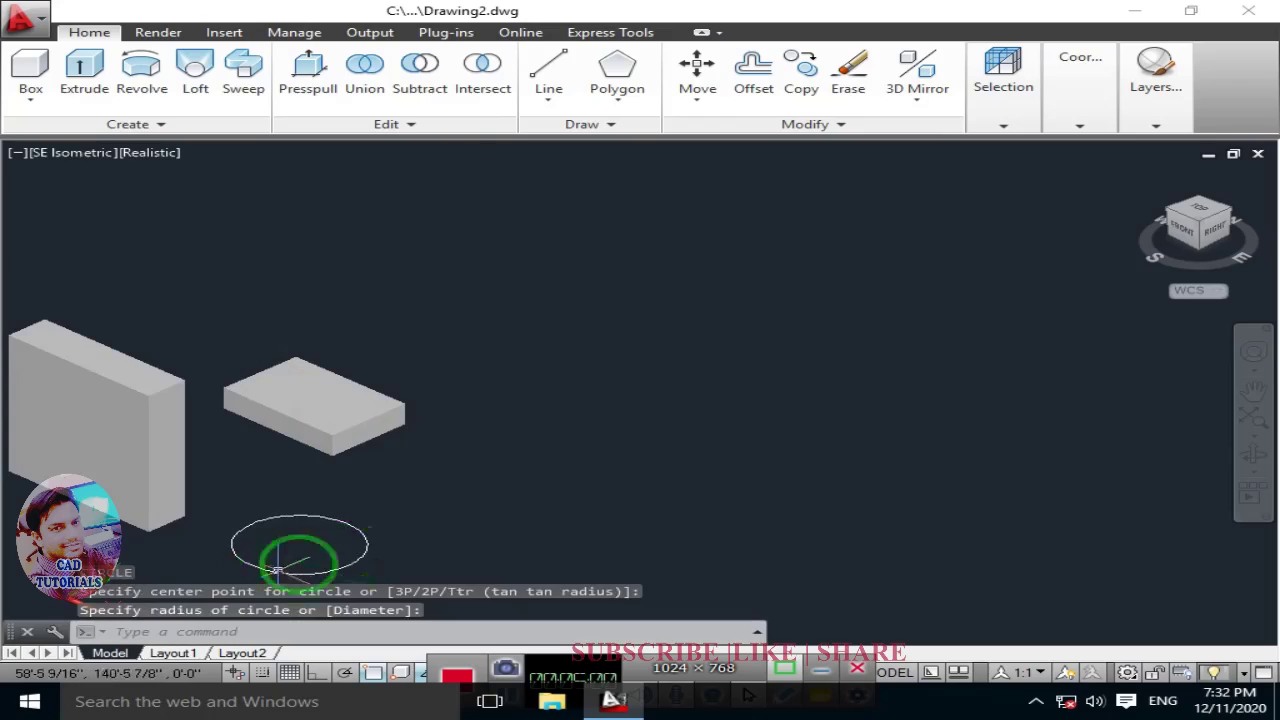
{"action": "middle_click_drag", "start_coordinate": [341, 537], "coordinate": [366, 429]}
{"action": "type", "text": "ext"}
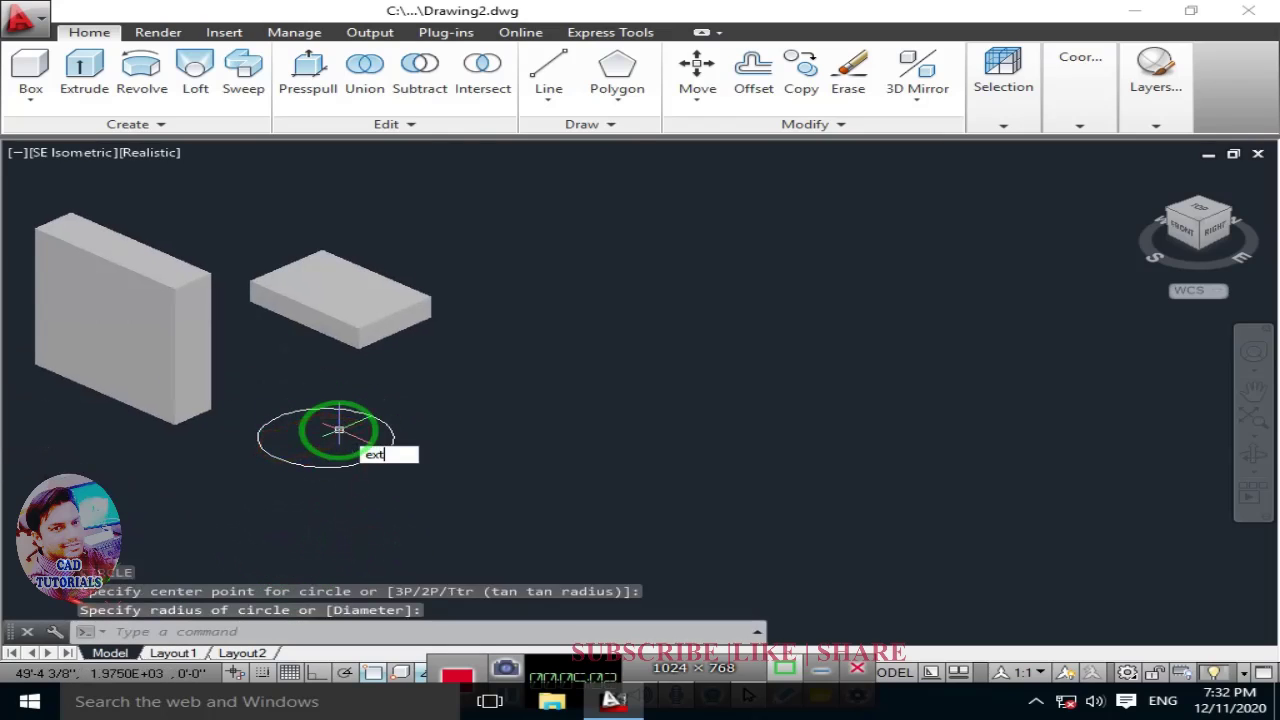
Step: Extrude the circle 30' into a solid cylinder
{"action": "key", "text": "Return"}
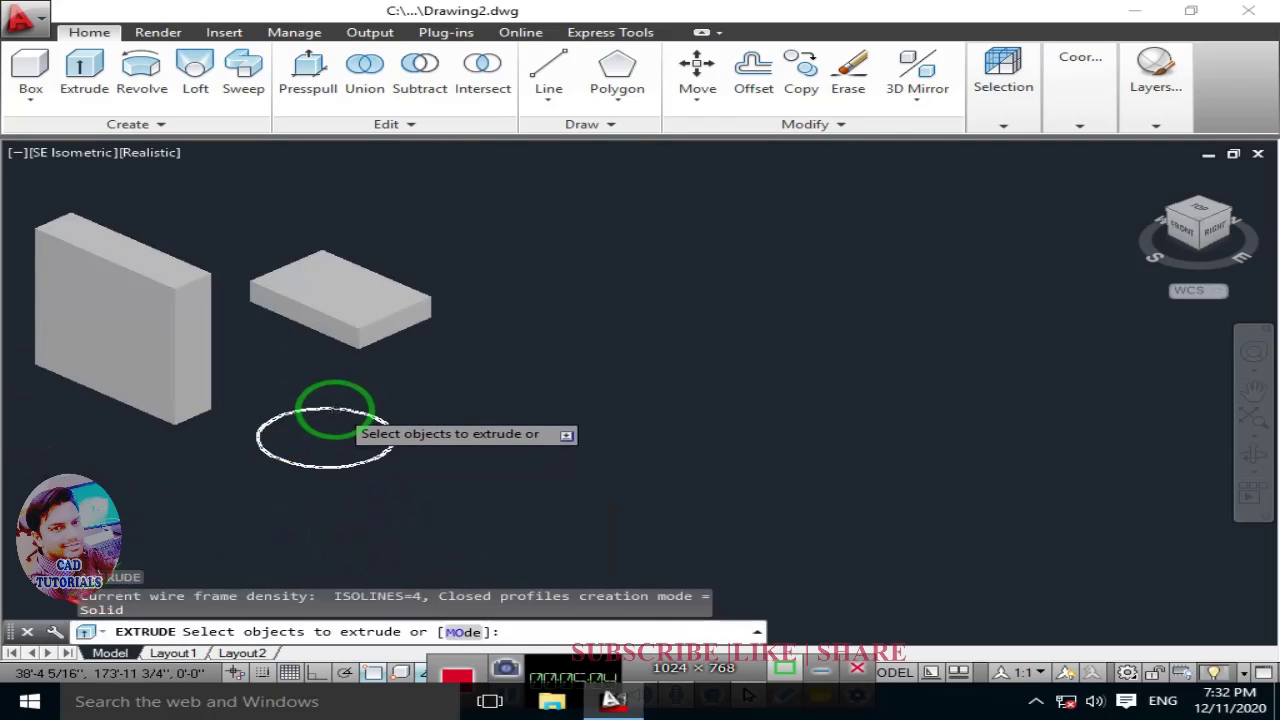
{"action": "left_click", "coordinate": [335, 409]}
{"action": "key", "text": "Return"}
{"action": "type", "text": "30'"}
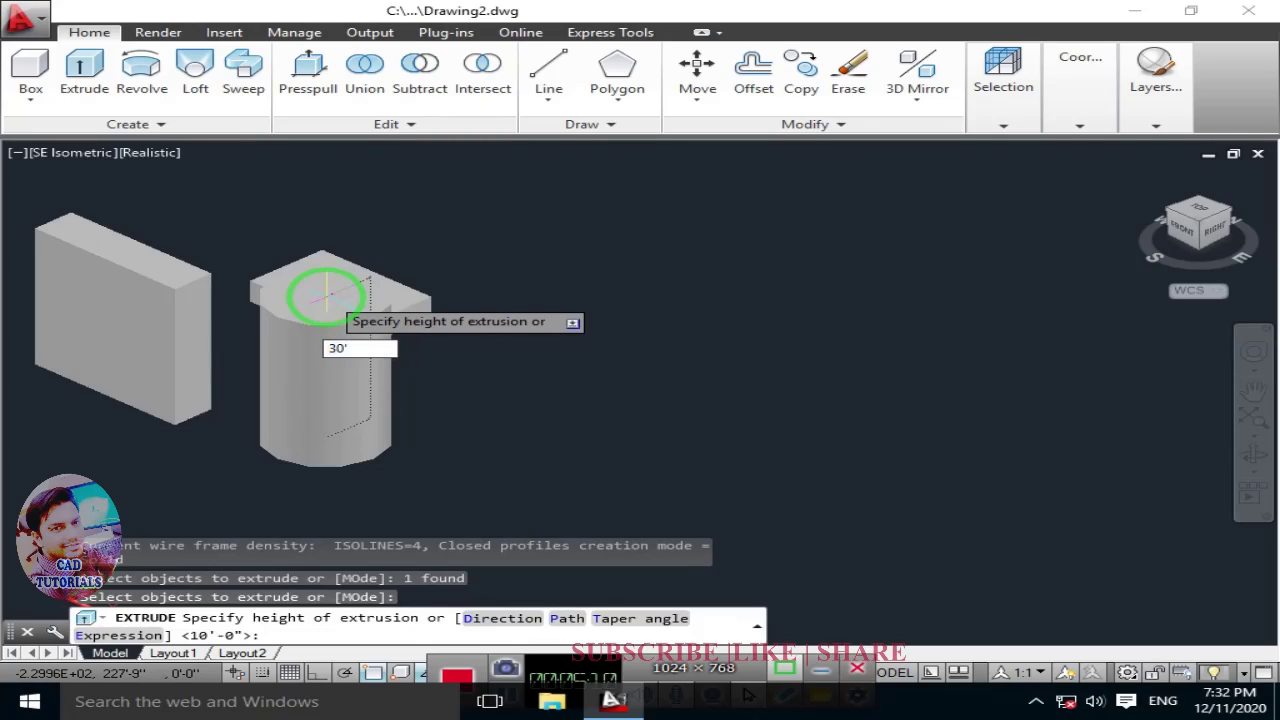
{"action": "key", "text": "Return"}
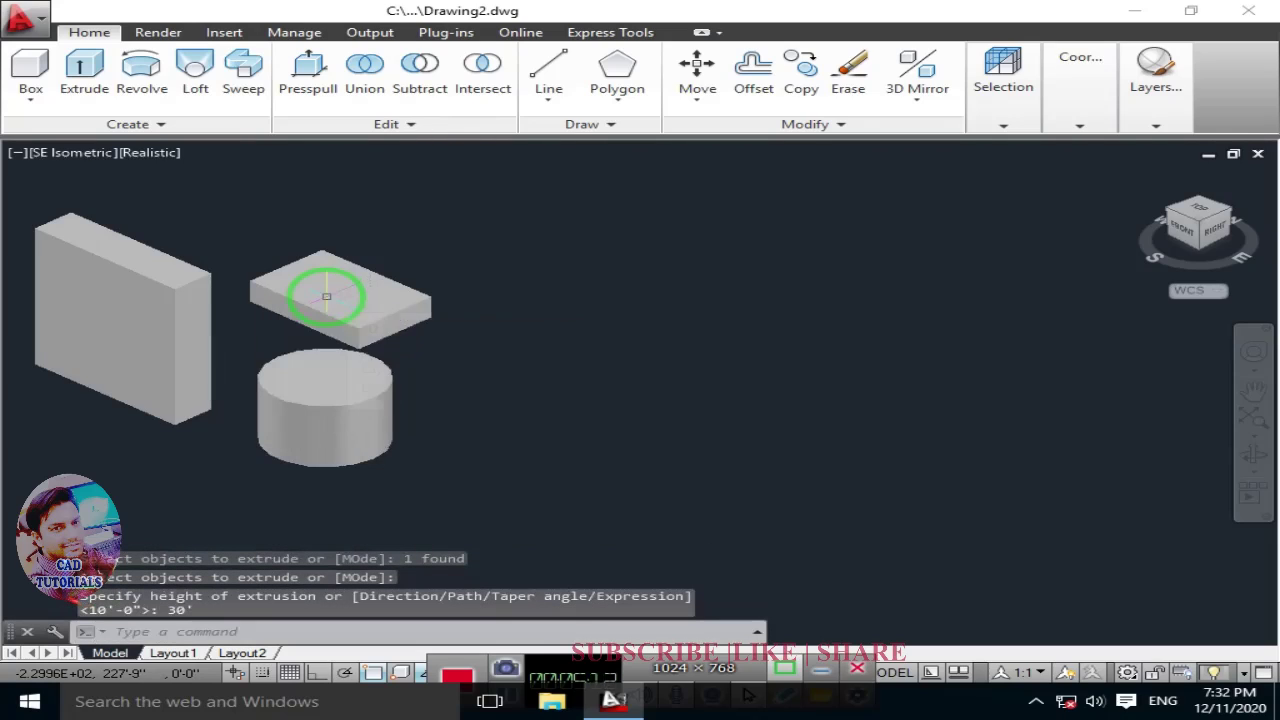
{"action": "scroll", "coordinate": [243, 352], "scroll_direction": "up", "scroll_amount": 2}
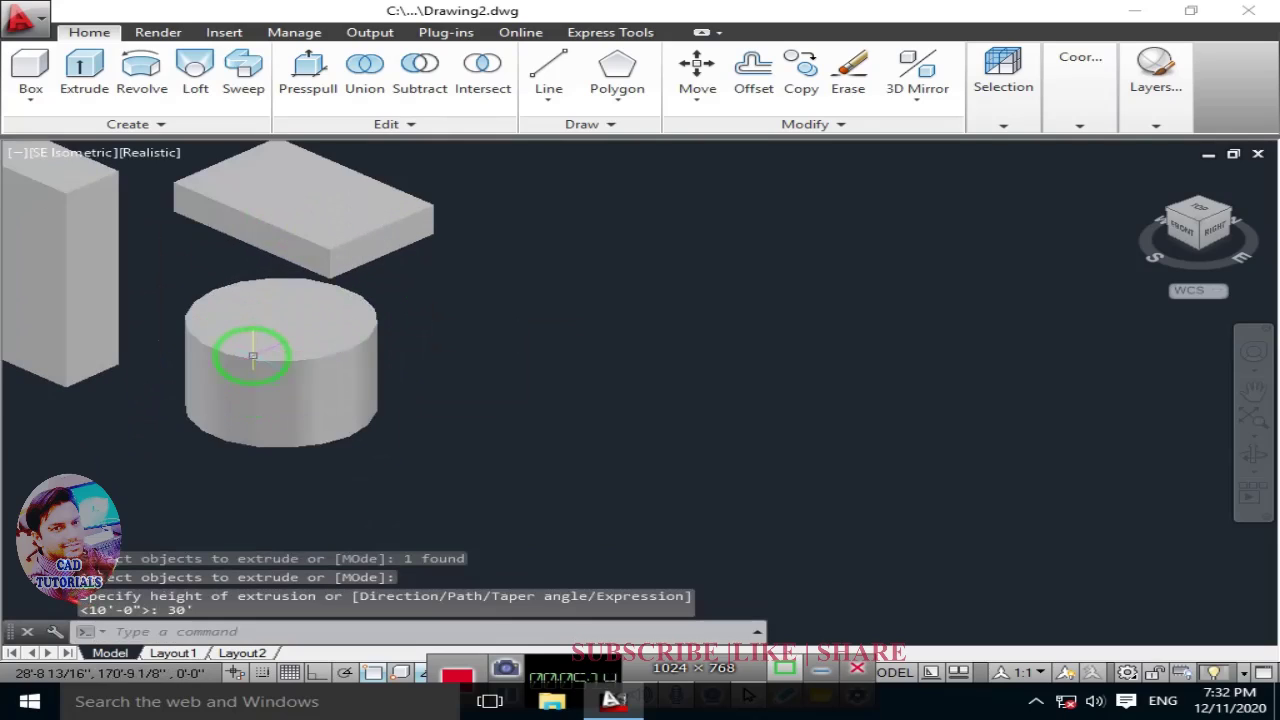
{"action": "scroll", "coordinate": [300, 385], "scroll_direction": "up", "scroll_amount": 1}
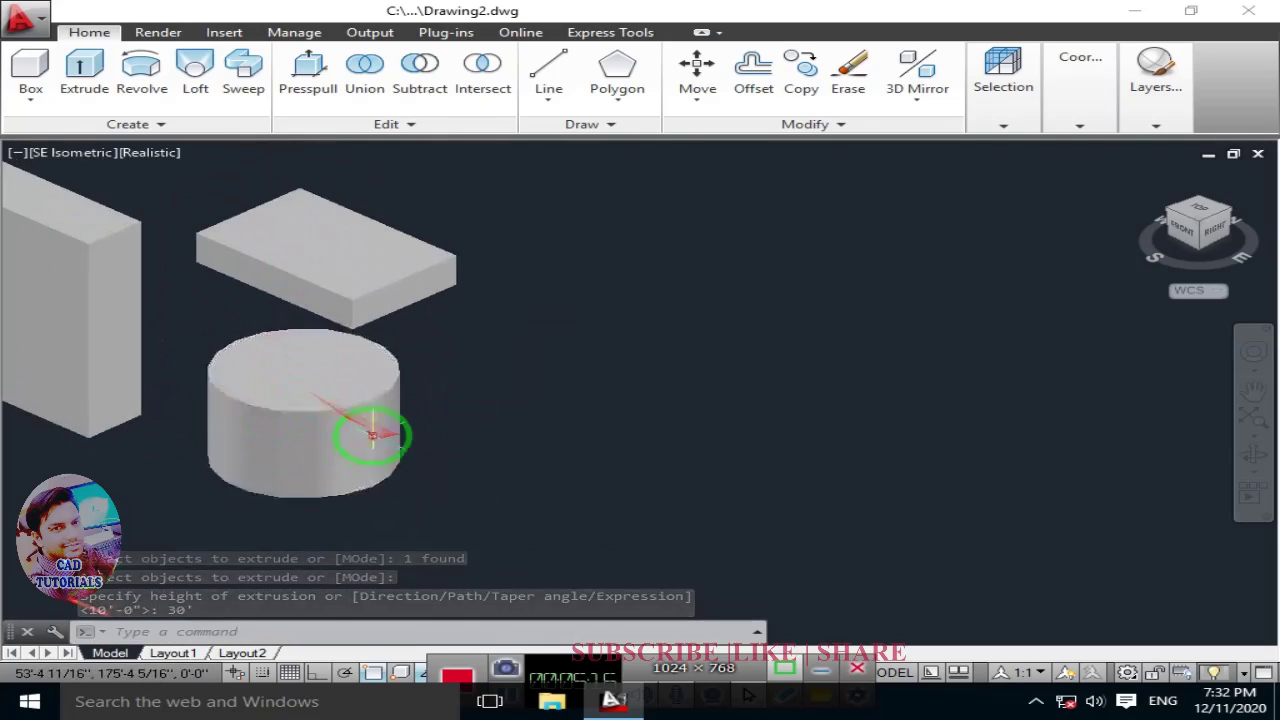
{"action": "scroll", "coordinate": [280, 455], "scroll_direction": "down", "scroll_amount": 1}
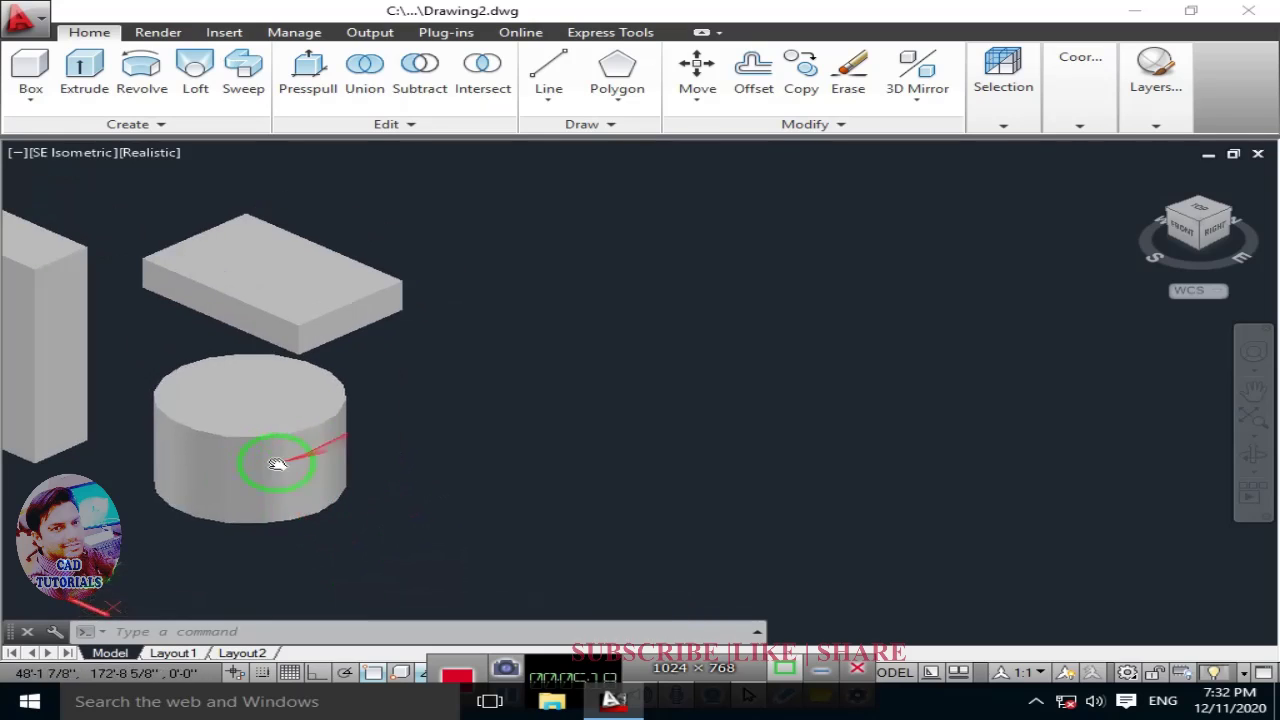
{"action": "scroll", "coordinate": [420, 446], "scroll_direction": "down", "scroll_amount": 1}
{"action": "scroll", "coordinate": [350, 437], "scroll_direction": "down", "scroll_amount": 1}
{"action": "middle_click_drag", "start_coordinate": [292, 430], "coordinate": [491, 366]}
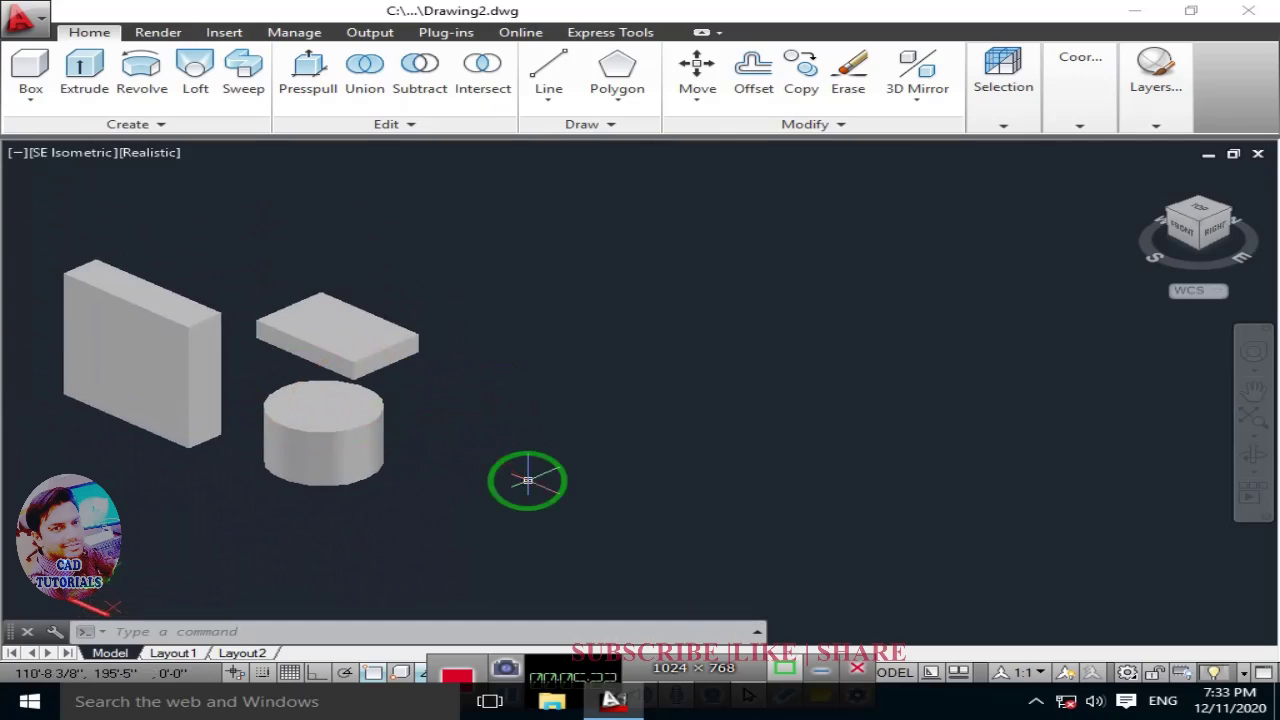
{"action": "type", "text": "c"}
Step: Draw a second circle to the right of the cylinder
{"action": "key", "text": "Return"}
{"action": "left_click", "coordinate": [529, 414]}
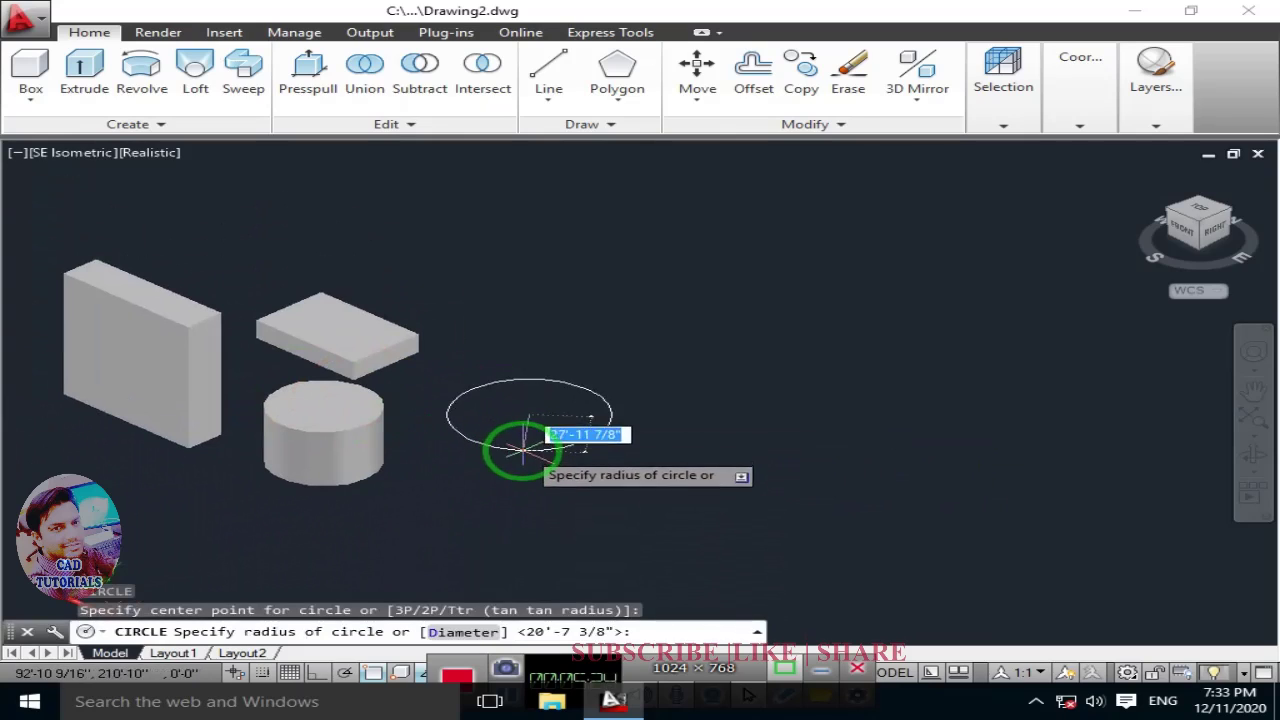
{"action": "left_click", "coordinate": [610, 418]}
{"action": "middle_click_drag", "start_coordinate": [571, 416], "coordinate": [559, 419]}
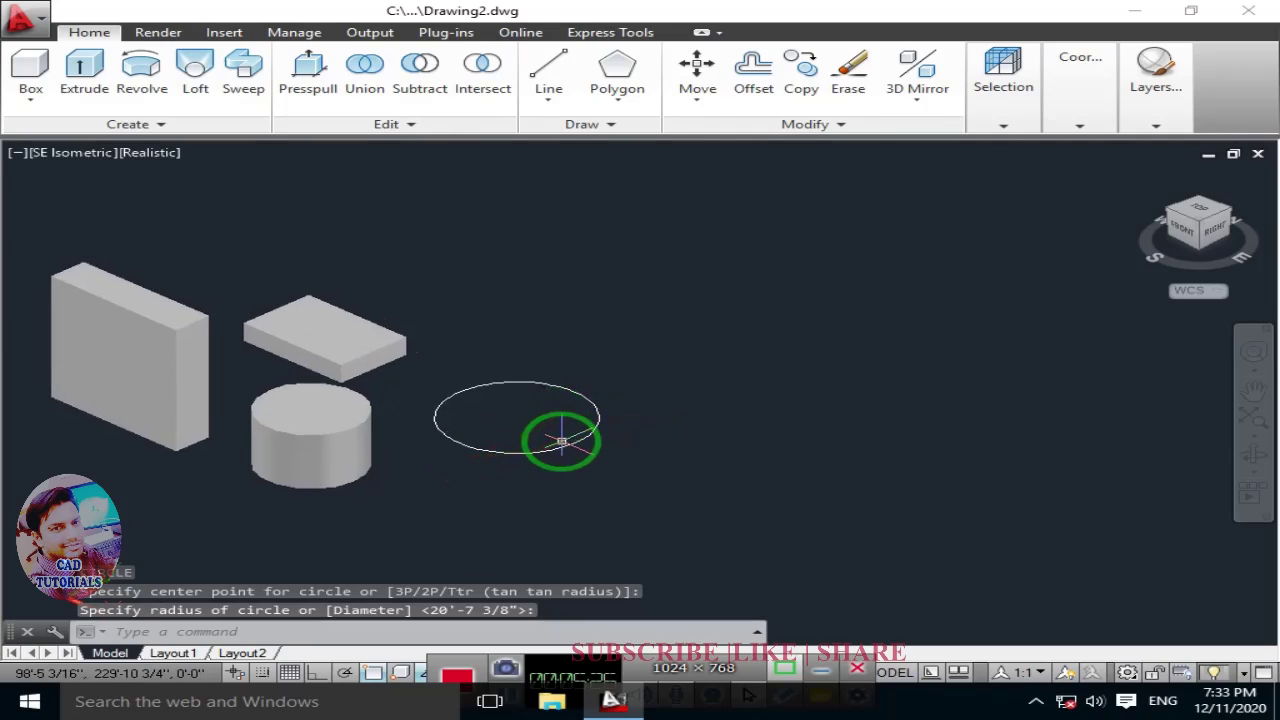
Step: Extrude the circle in Surface mode into an open hollow ring
{"action": "type", "text": "ect"}
{"action": "key", "text": "Return"}
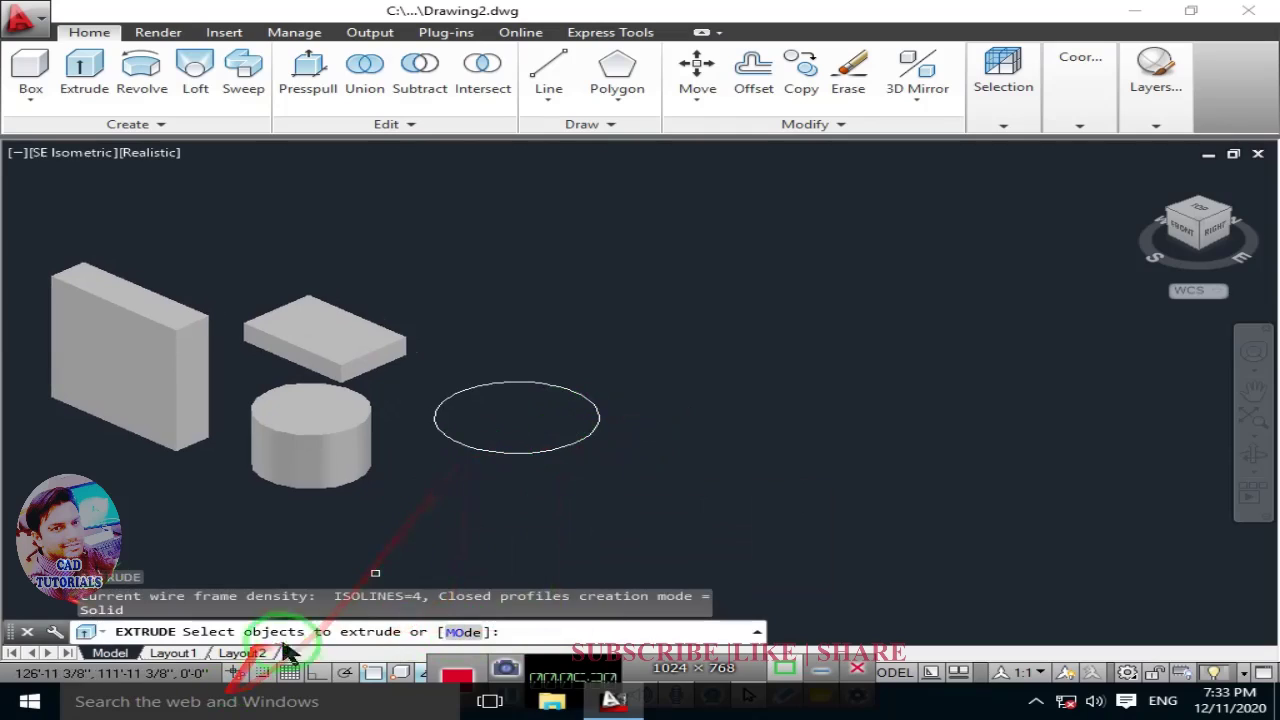
{"action": "left_click", "coordinate": [463, 632]}
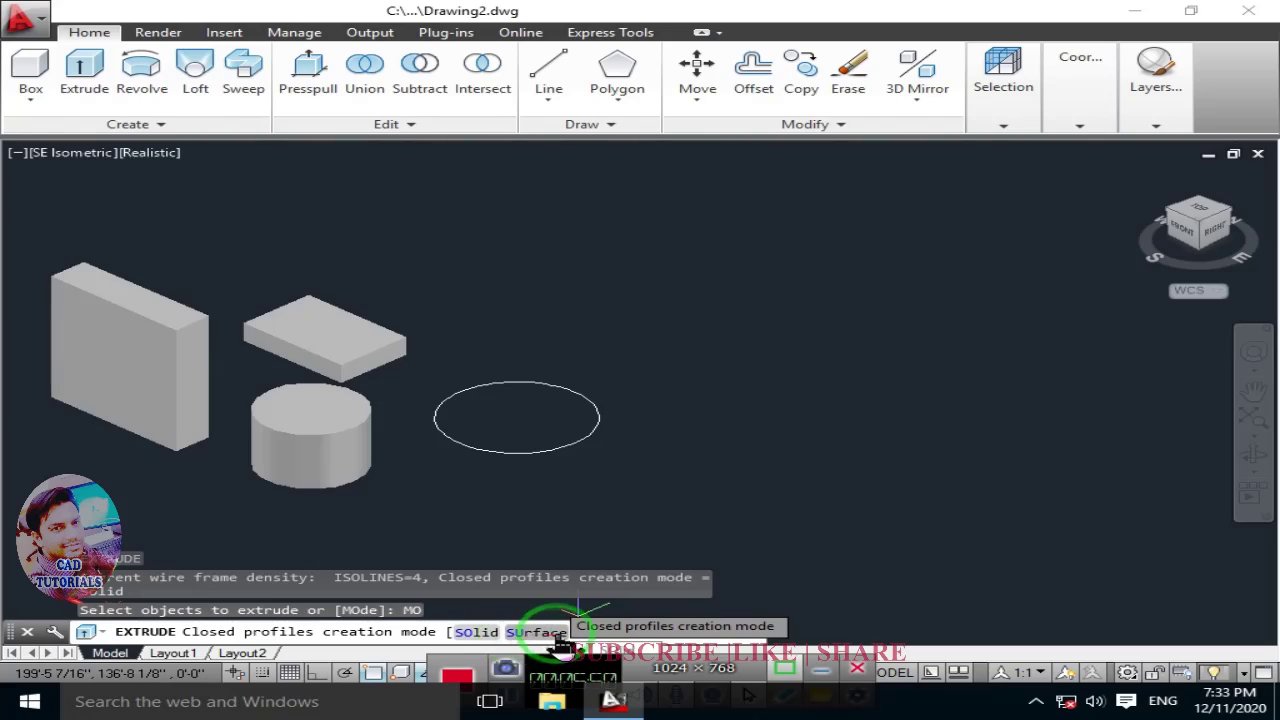
{"action": "left_click", "coordinate": [556, 634]}
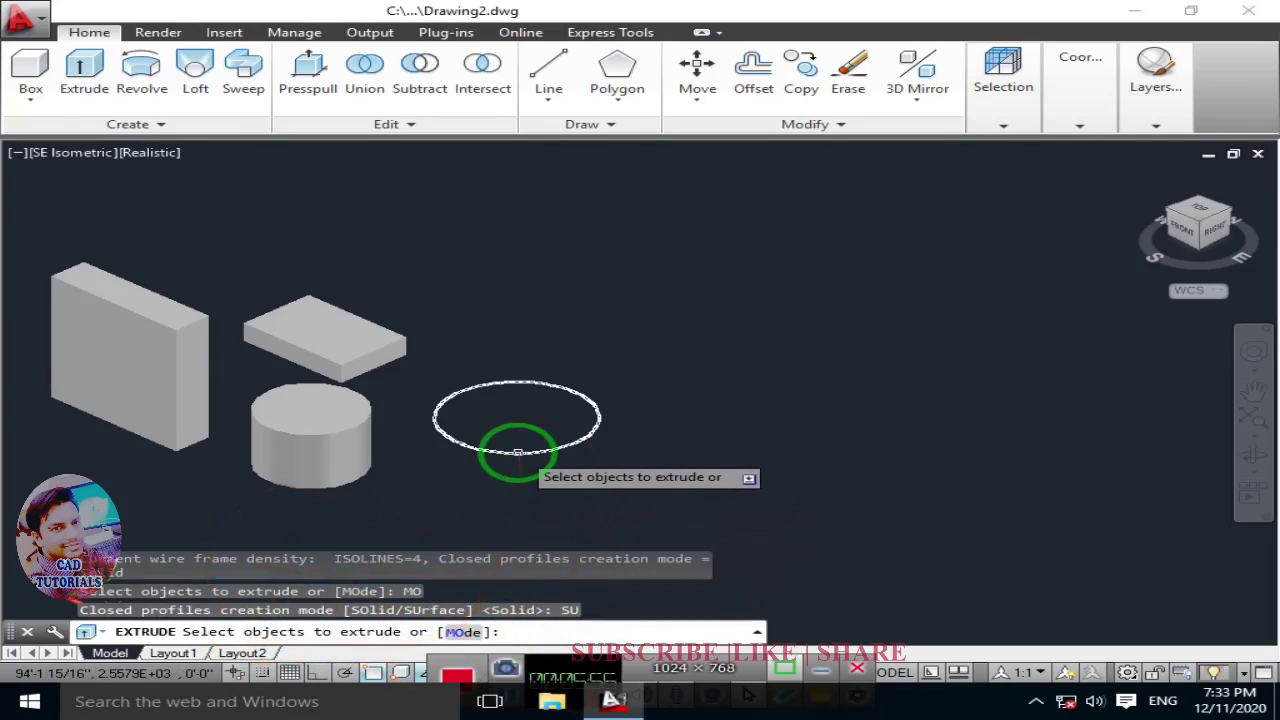
{"action": "left_click", "coordinate": [517, 452]}
{"action": "key", "text": "Return"}
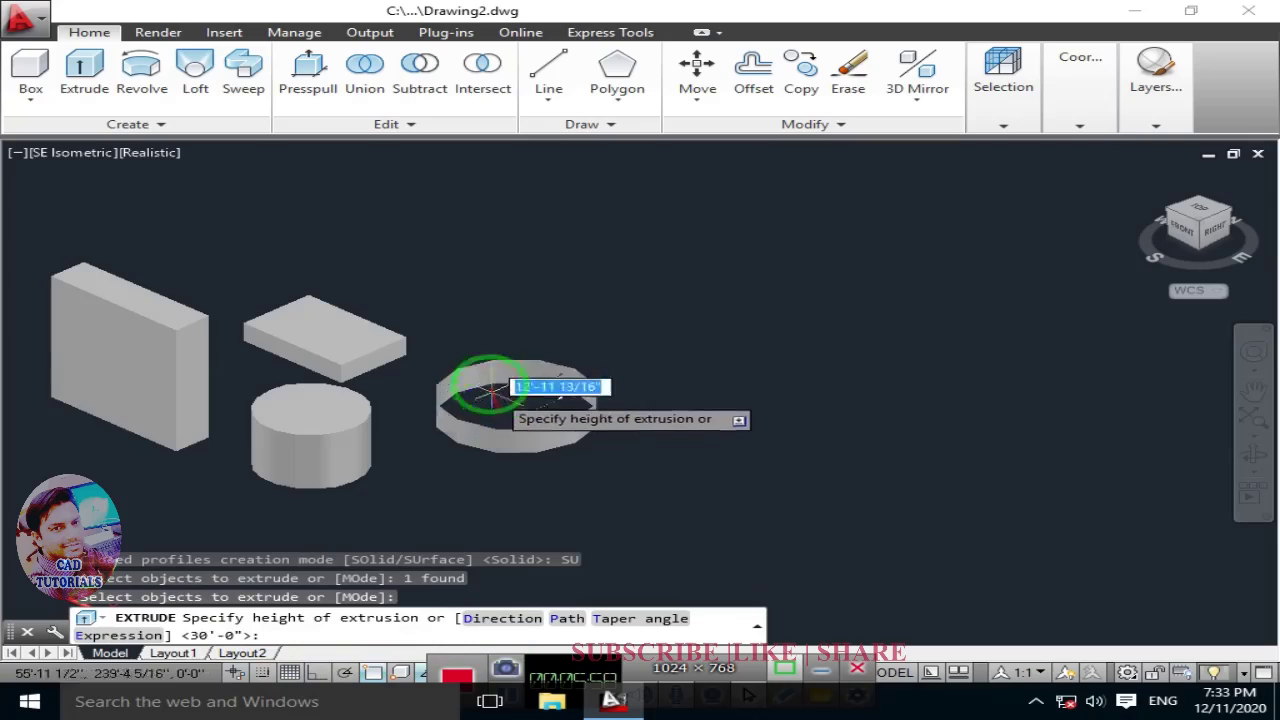
{"action": "left_click", "coordinate": [485, 337]}
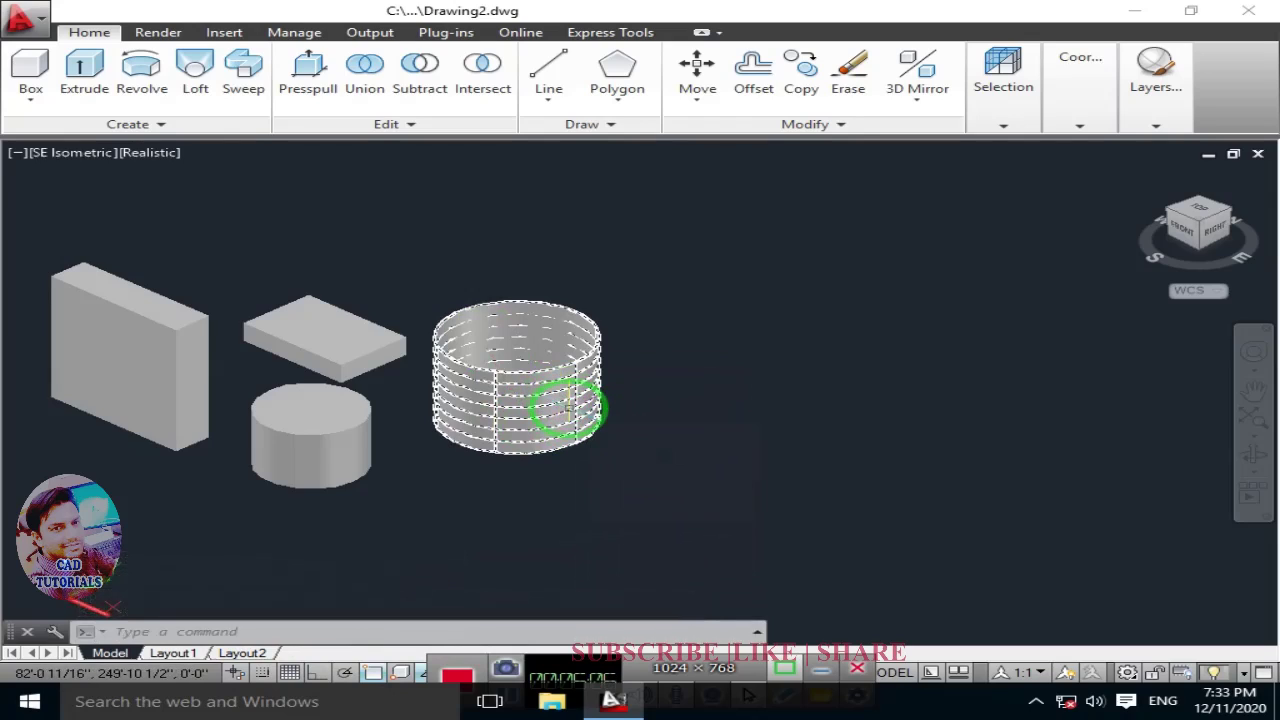
Step: Draw a square to the right of the ring
{"action": "mouse_move", "coordinate": [567, 408]}
{"action": "middle_click_drag", "start_coordinate": [567, 408], "coordinate": [558, 471], "text": "shift"}
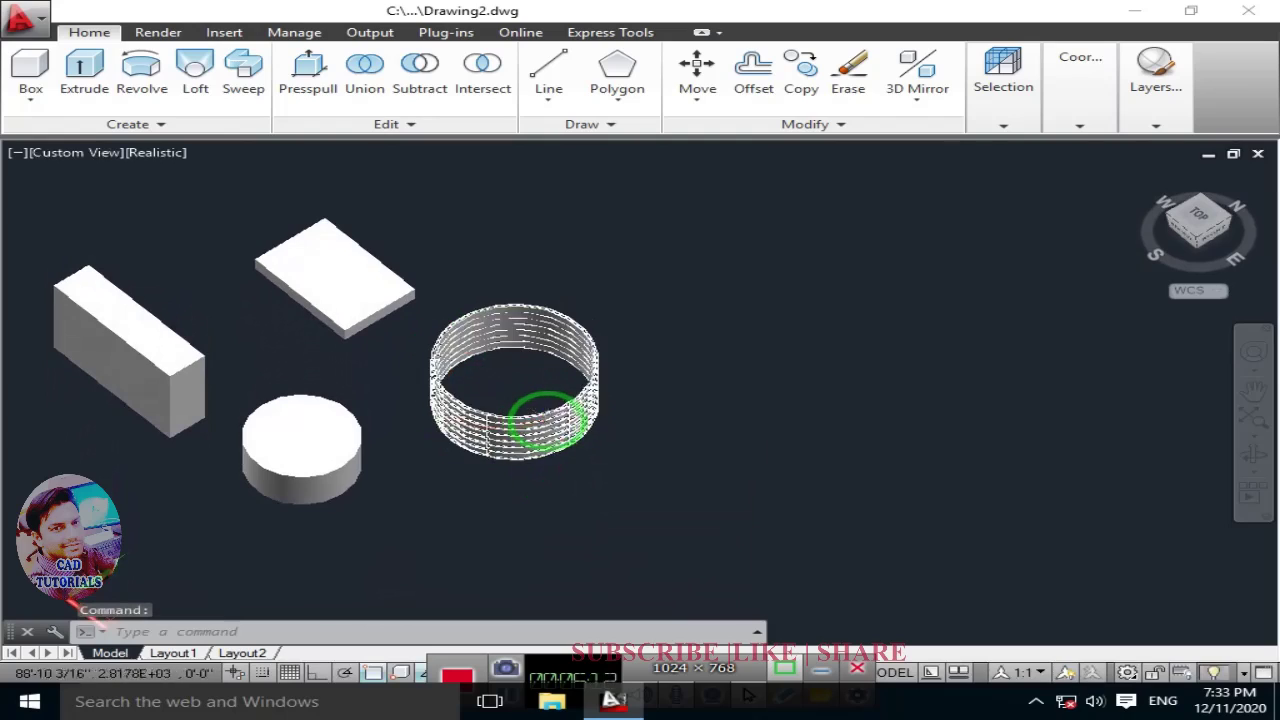
{"action": "middle_click_drag", "start_coordinate": [513, 427], "coordinate": [457, 423]}
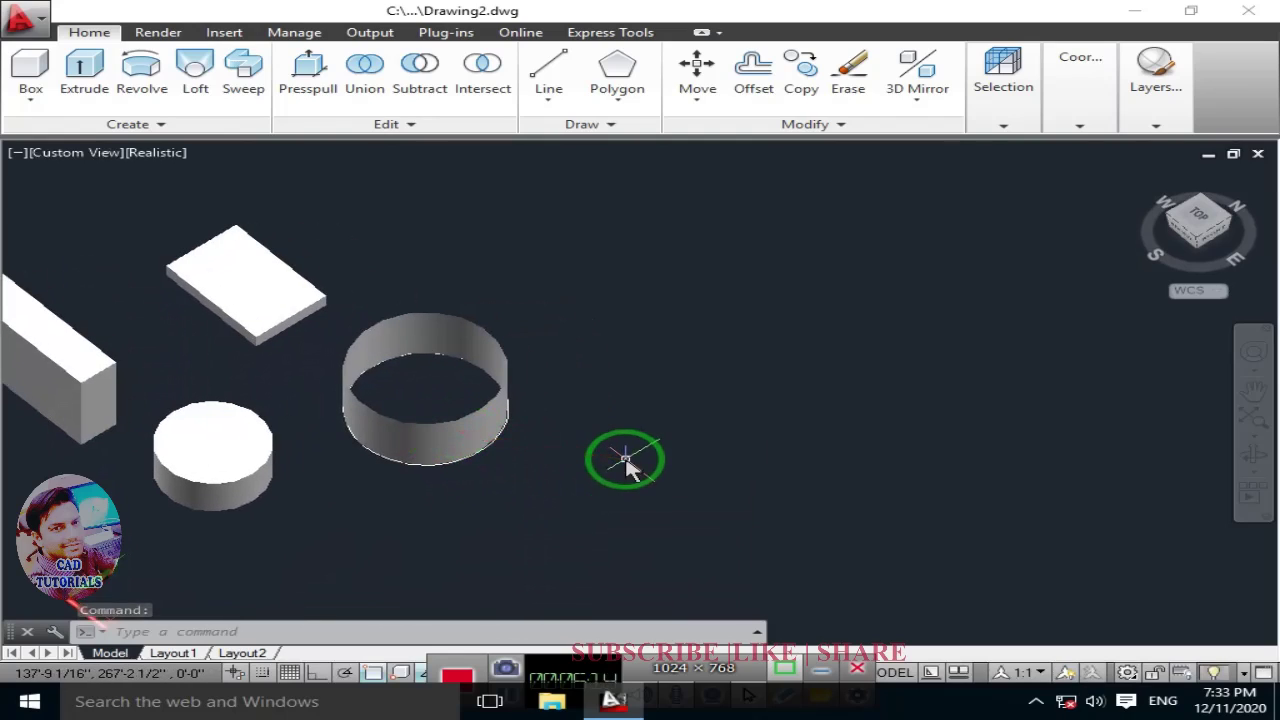
{"action": "type", "text": "REC"}
{"action": "key", "text": "Return"}
{"action": "left_click", "coordinate": [647, 346]}
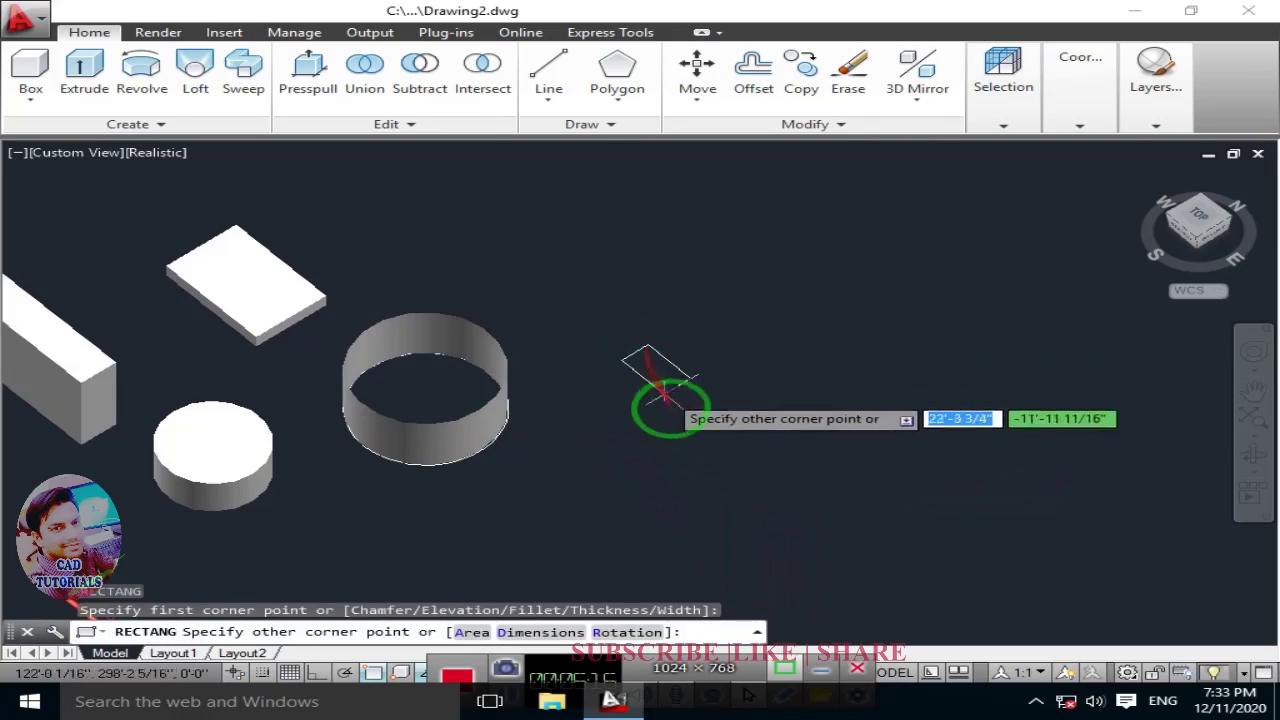
{"action": "left_click", "coordinate": [650, 457]}
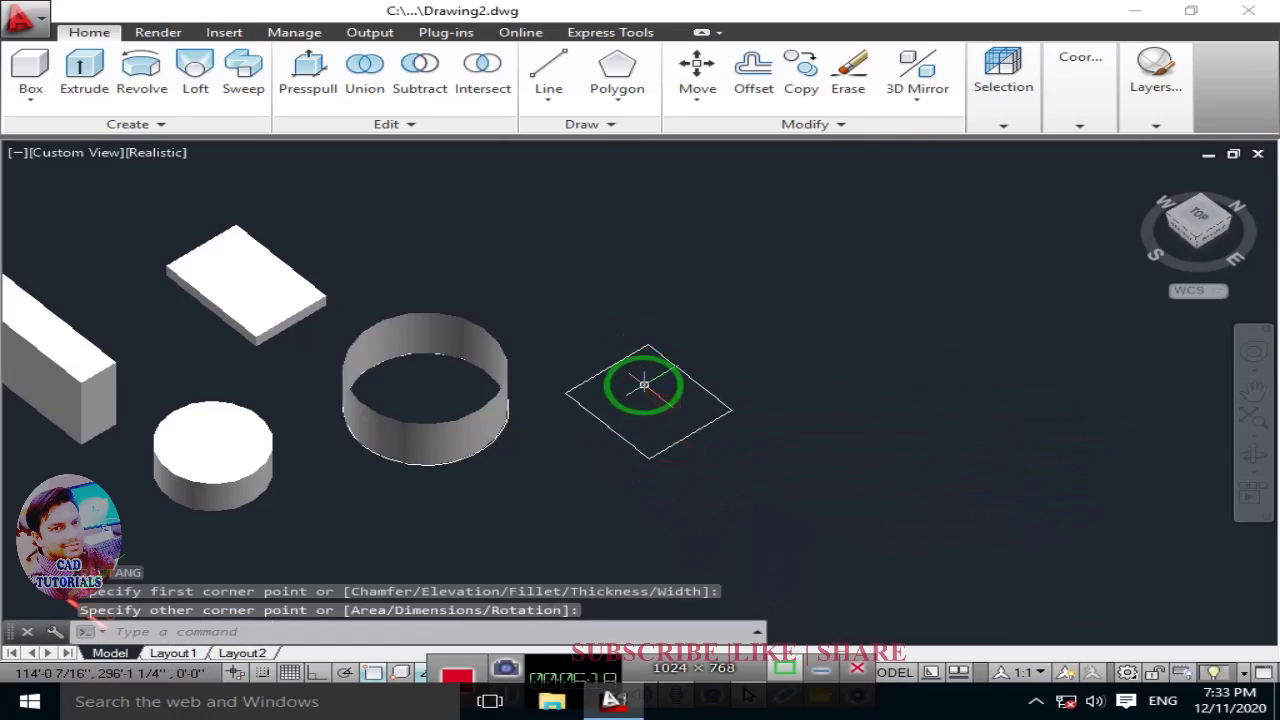
{"action": "type", "text": "ext"}
Step: Extrude the square as a surface into open four-sided walls
{"action": "key", "text": "Return"}
{"action": "left_click", "coordinate": [609, 368]}
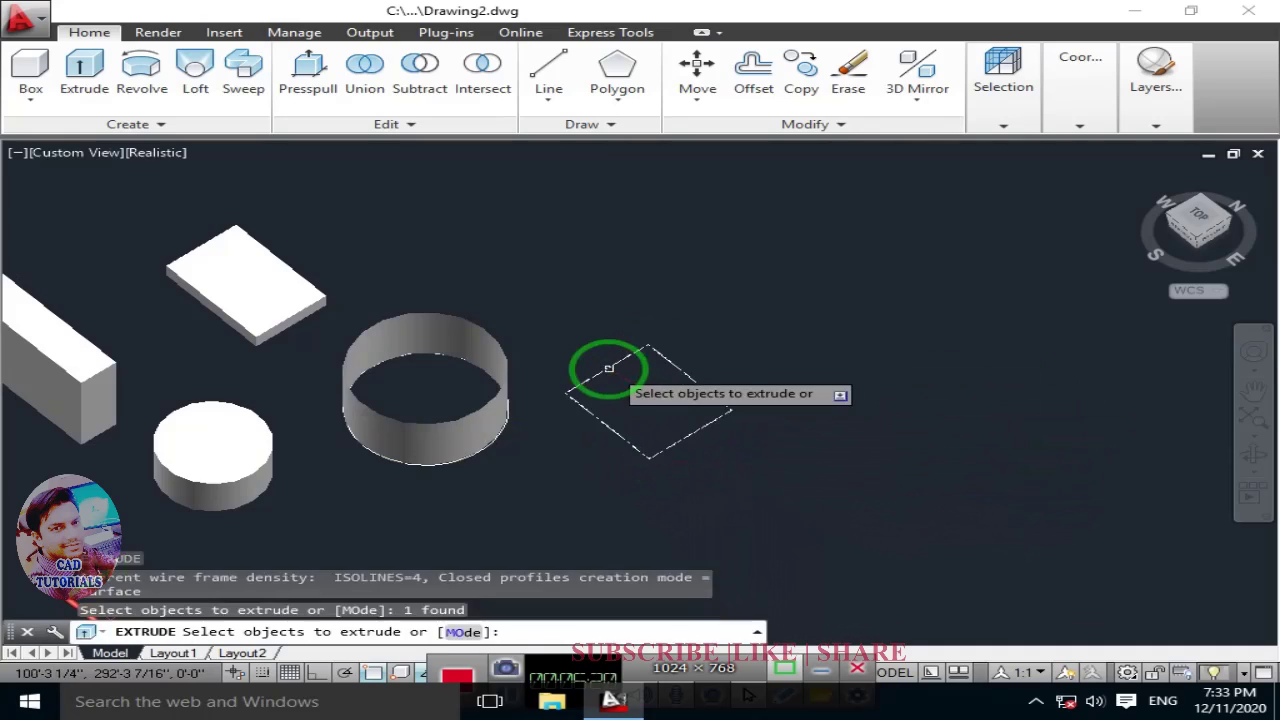
{"action": "key", "text": "Return"}
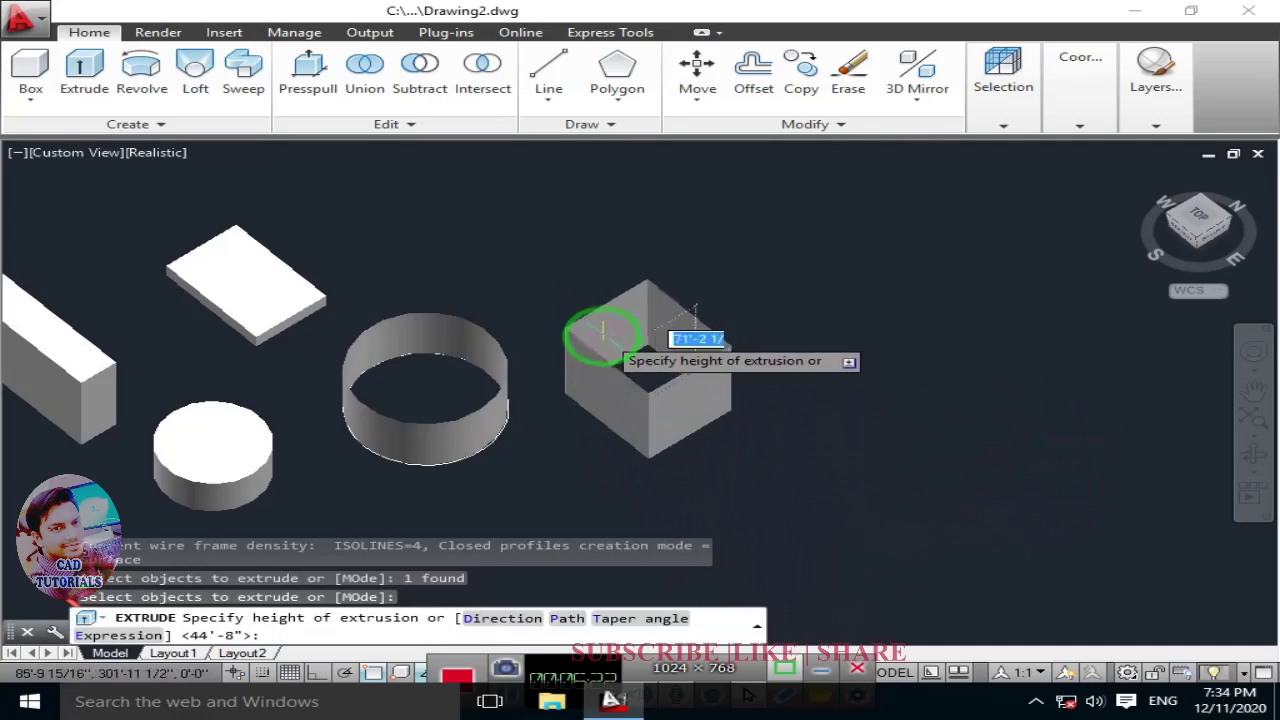
{"action": "left_click", "coordinate": [645, 377]}
{"action": "middle_click_drag", "start_coordinate": [645, 377], "coordinate": [680, 423]}
Step: Zoom out to fit all the solids and shift the scene up and left
{"action": "middle_click_drag", "start_coordinate": [251, 357], "coordinate": [357, 386]}
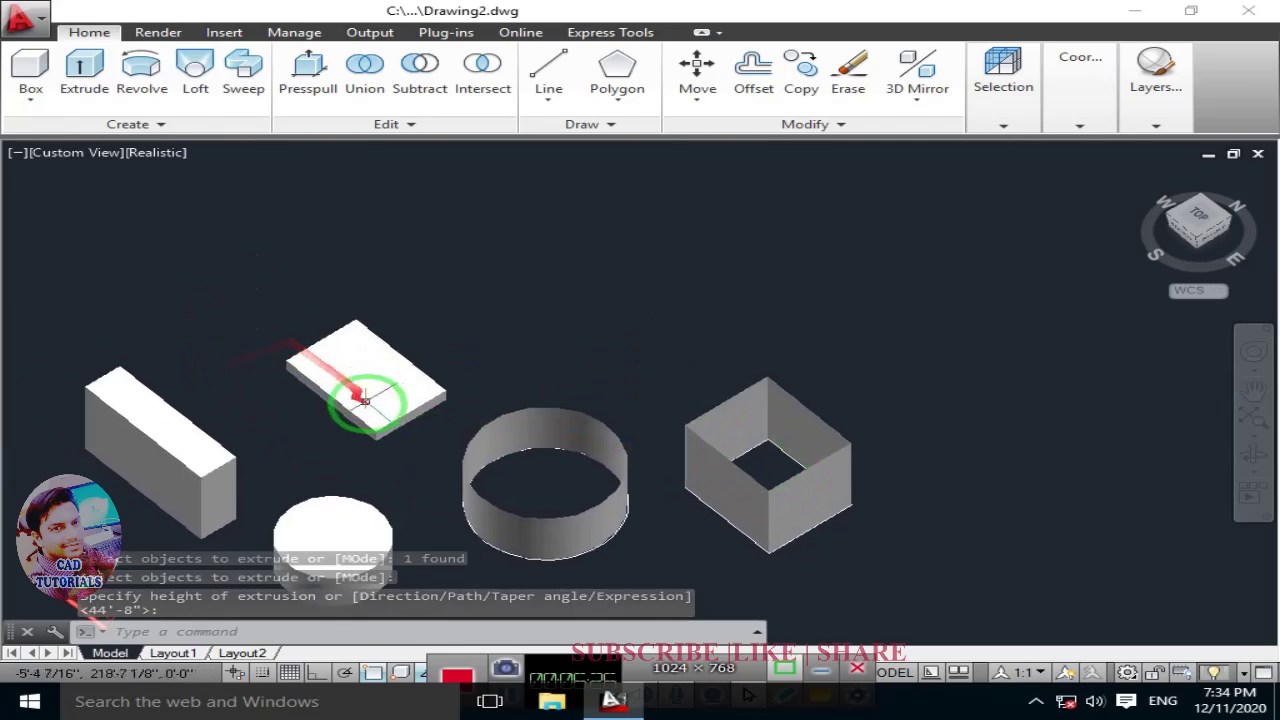
{"action": "scroll", "coordinate": [413, 370], "scroll_direction": "up", "scroll_amount": 2}
{"action": "scroll", "coordinate": [413, 370], "scroll_direction": "up", "scroll_amount": 2}
{"action": "left_click", "coordinate": [367, 385]}
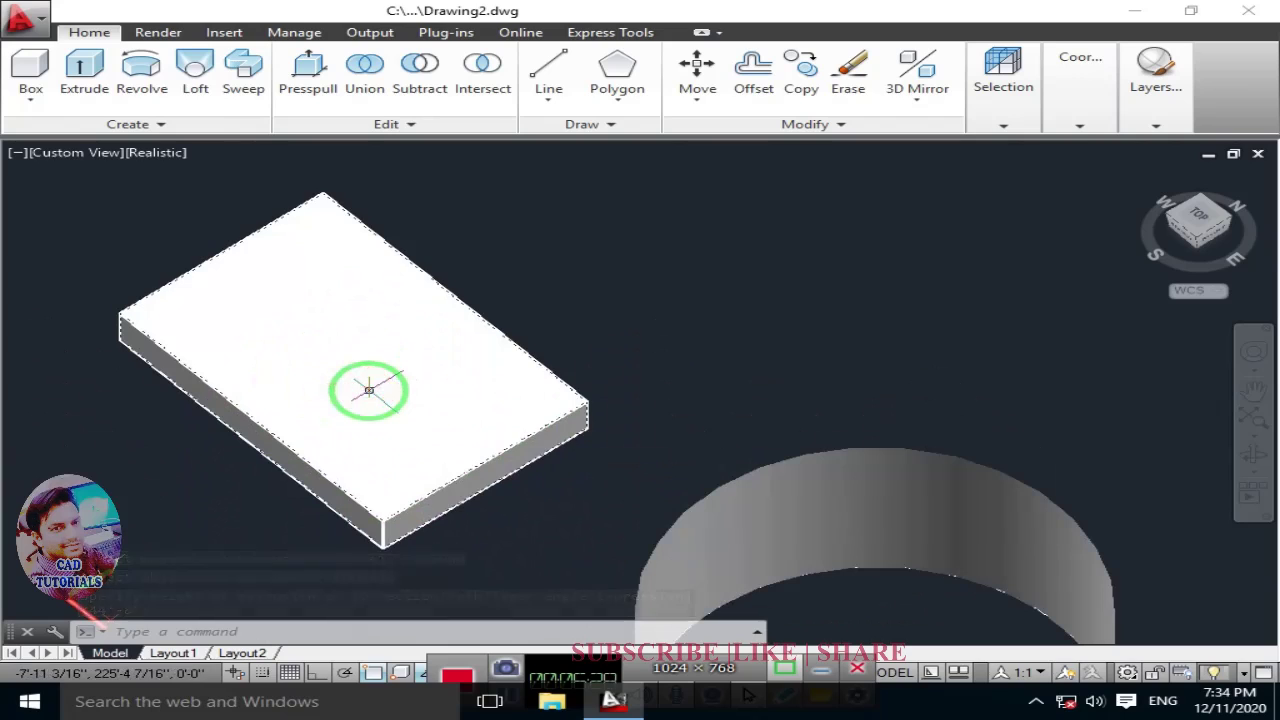
{"action": "key", "text": "Escape"}
{"action": "middle_click", "coordinate": [600, 450]}
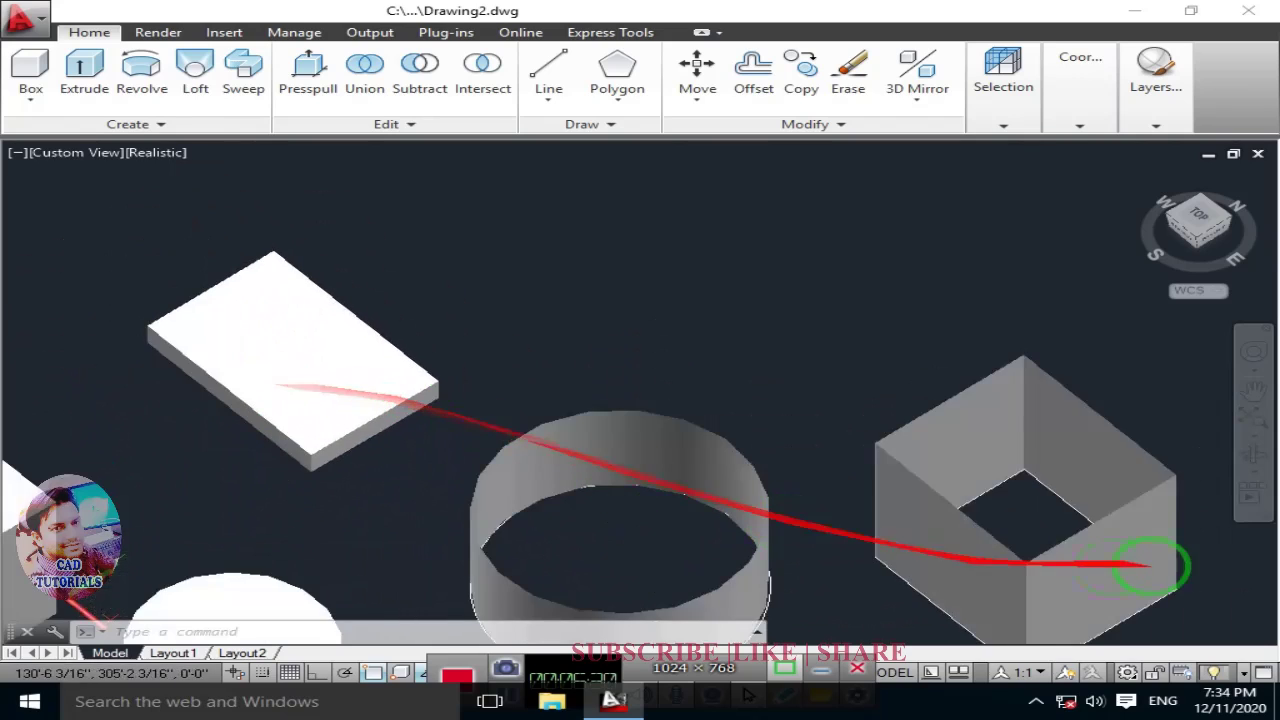
{"action": "scroll", "coordinate": [873, 458], "scroll_direction": "down", "scroll_amount": 3}
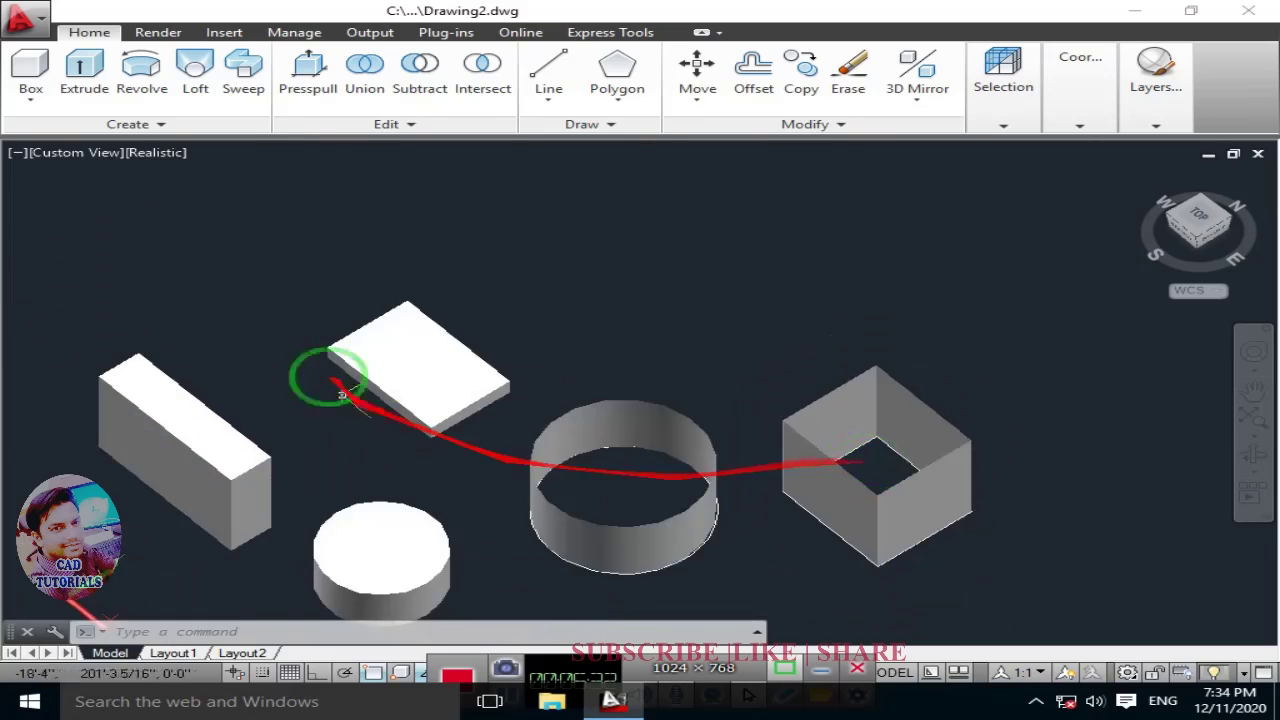
{"action": "left_click", "coordinate": [441, 366]}
{"action": "middle_click_drag", "start_coordinate": [482, 406], "coordinate": [414, 343]}
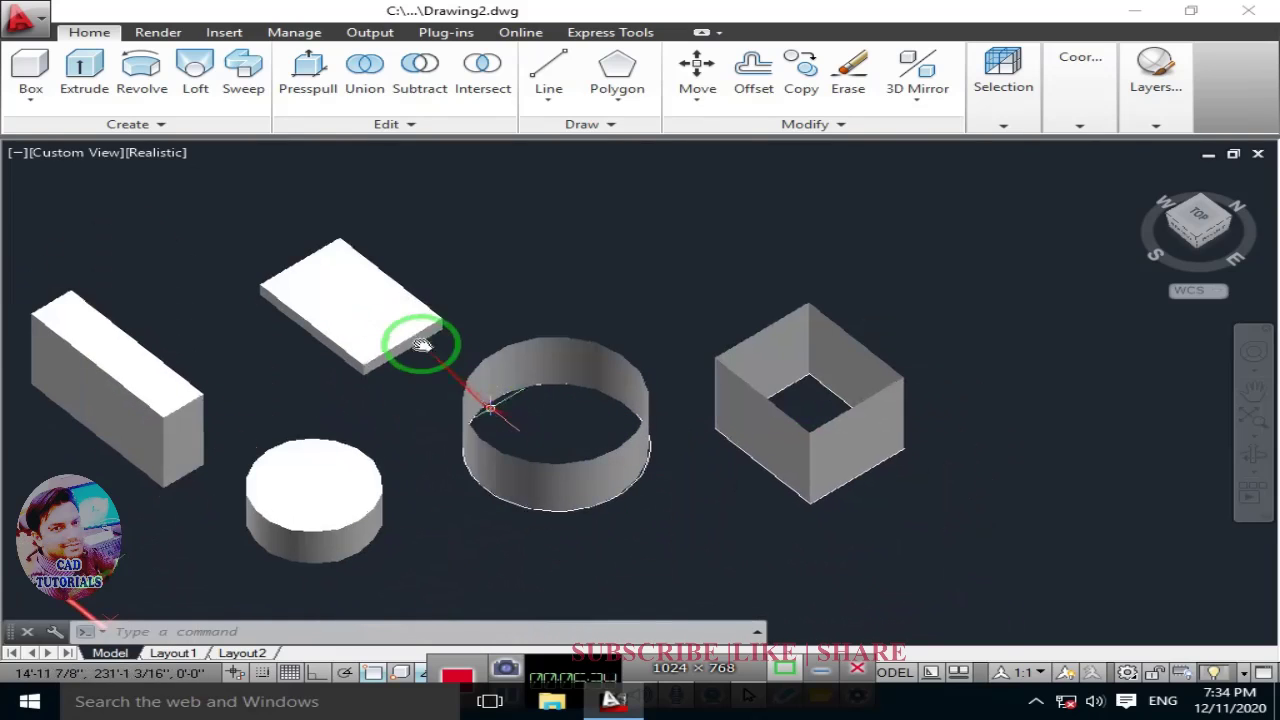
{"action": "middle_click_drag", "start_coordinate": [514, 463], "coordinate": [443, 466]}
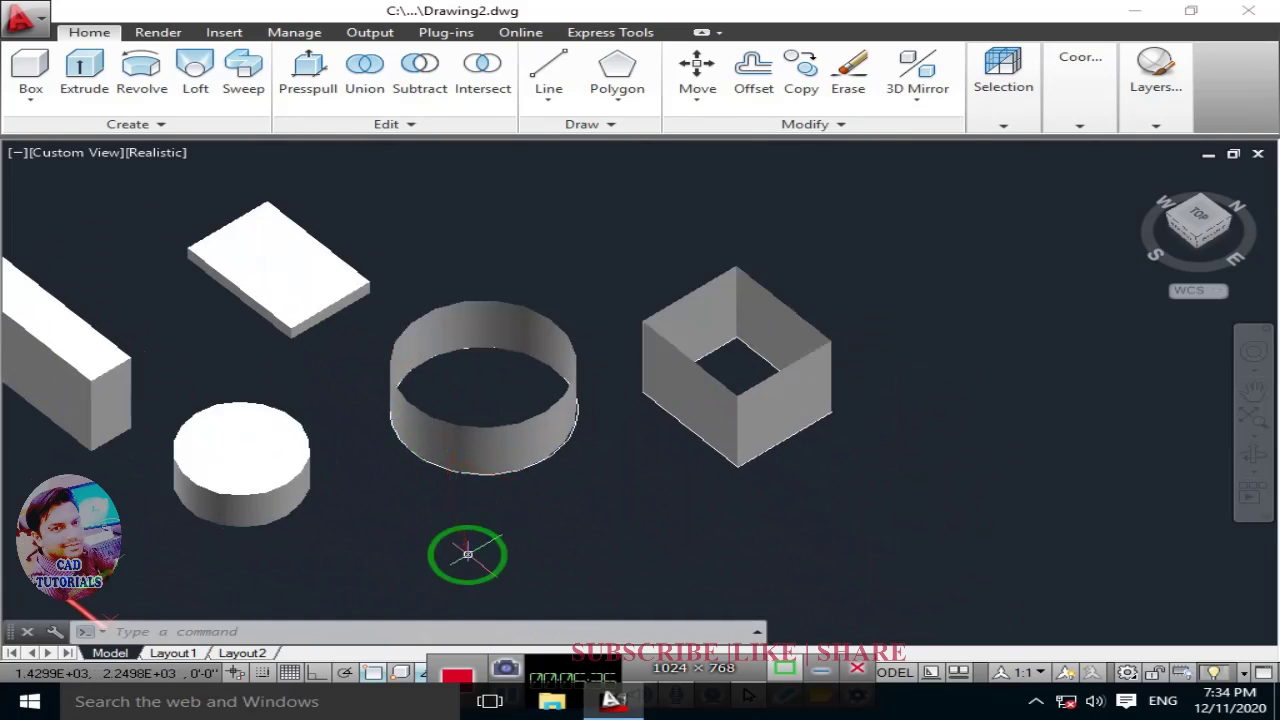
{"action": "type", "text": "rec"}
Step: Draw a small rectangle below the cylinder
{"action": "key", "text": "Return"}
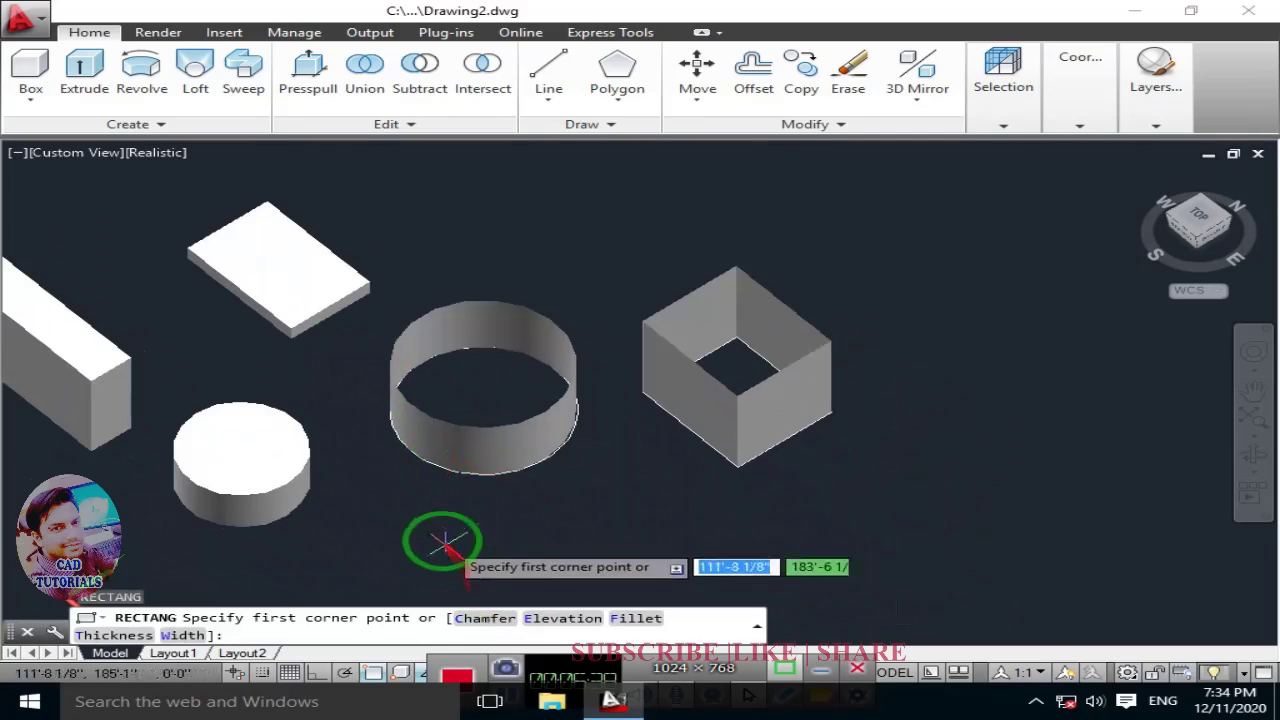
{"action": "left_click", "coordinate": [445, 539]}
{"action": "middle_click_drag", "start_coordinate": [524, 568], "coordinate": [440, 495]}
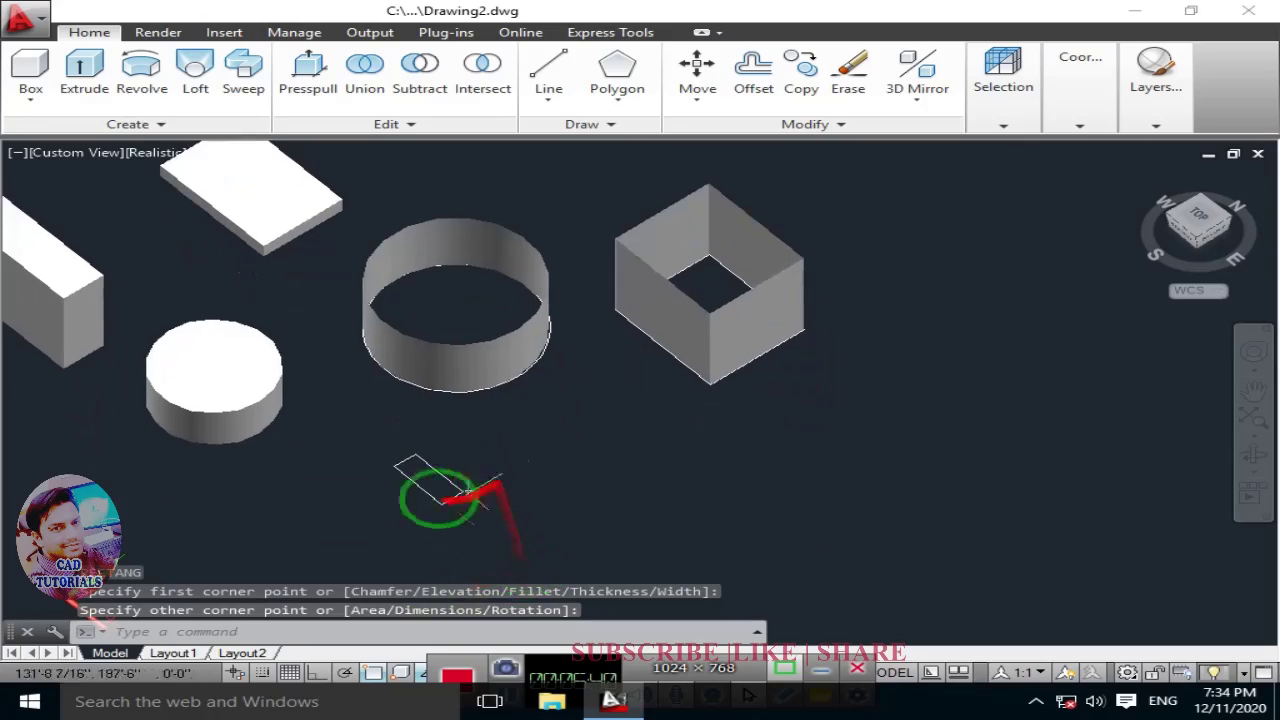
Step: Switch extrusion mode back to Solid and extrude the rectangle into a short box
{"action": "type", "text": "ex"}
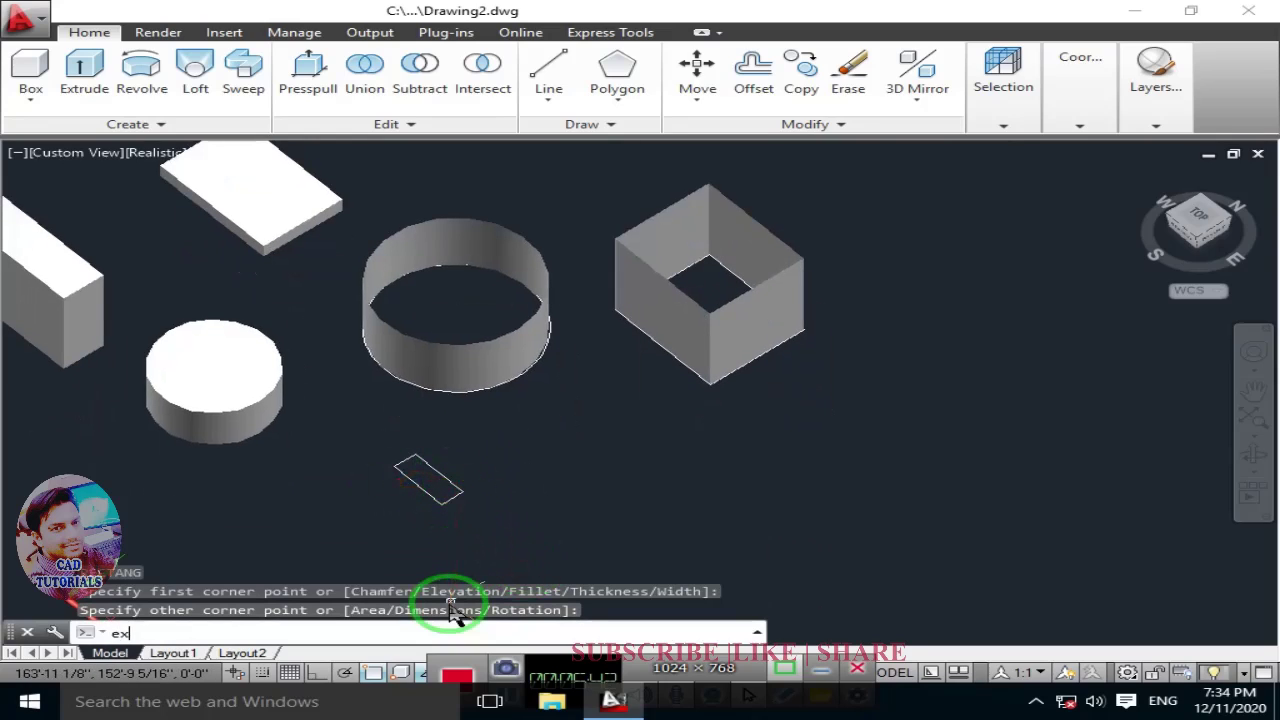
{"action": "type", "text": "t"}
{"action": "key", "text": "Return"}
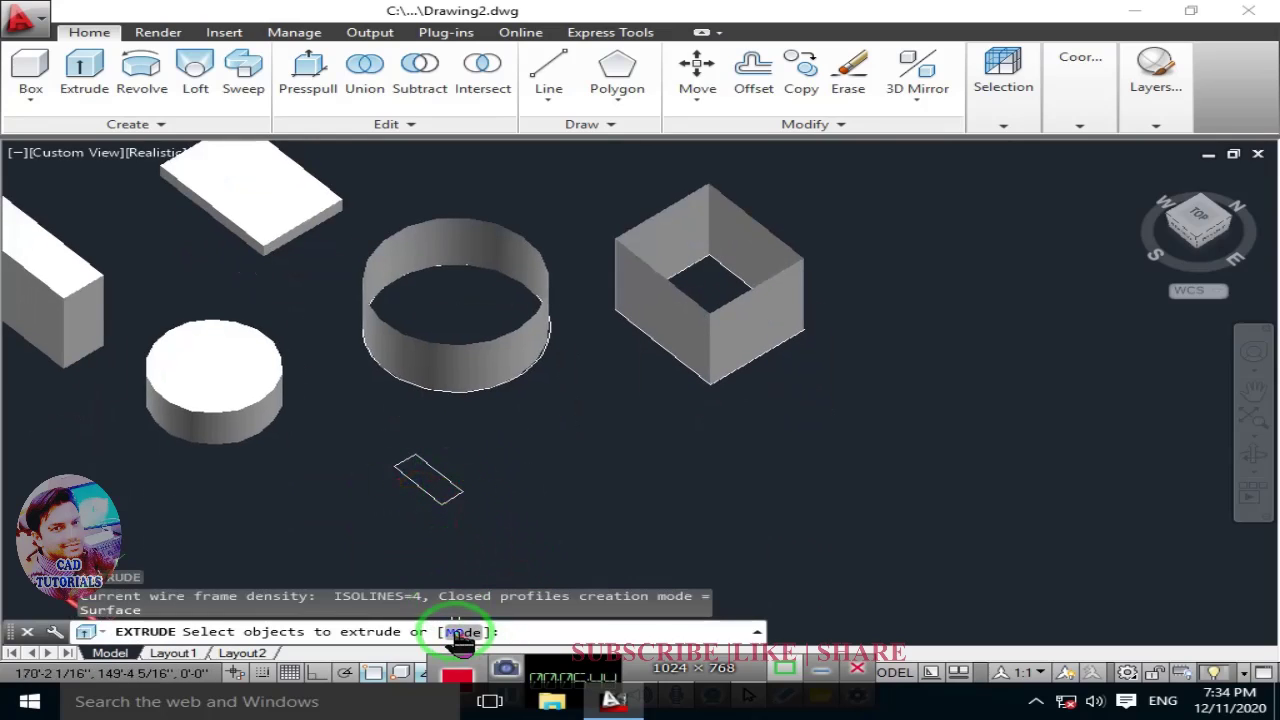
{"action": "left_click", "coordinate": [458, 633]}
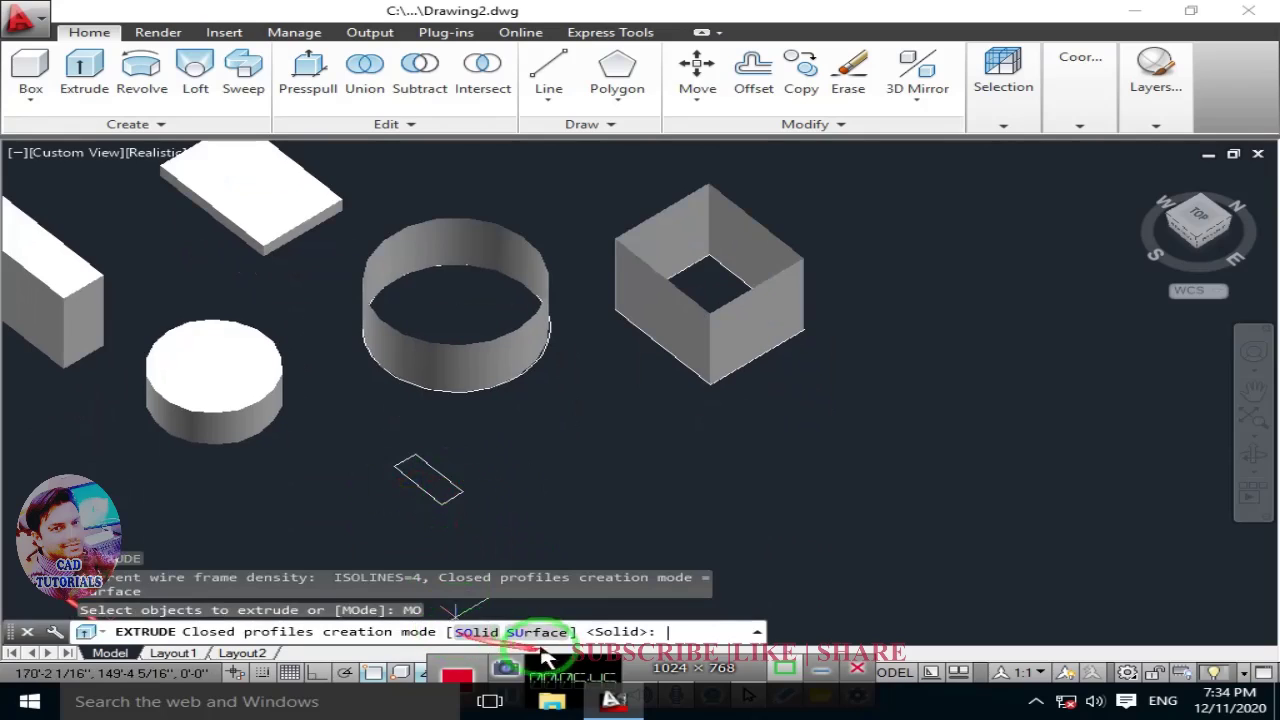
{"action": "left_click", "coordinate": [488, 632]}
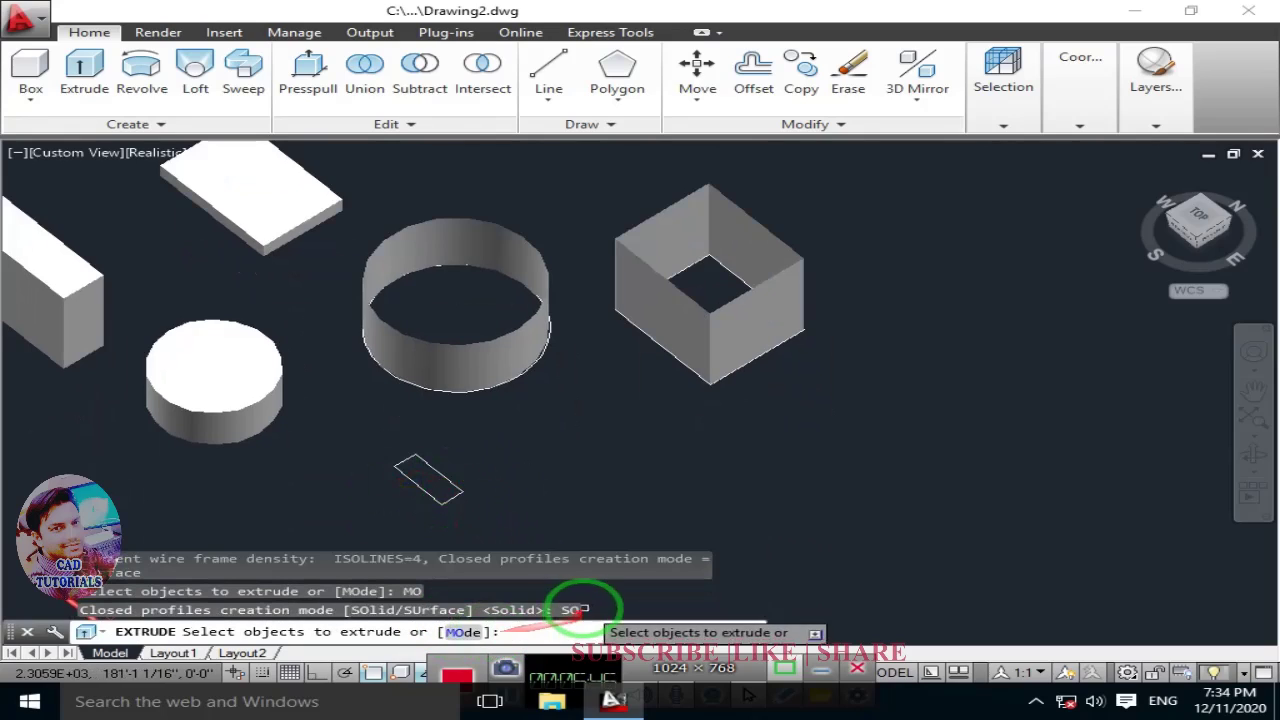
{"action": "left_click", "coordinate": [445, 490]}
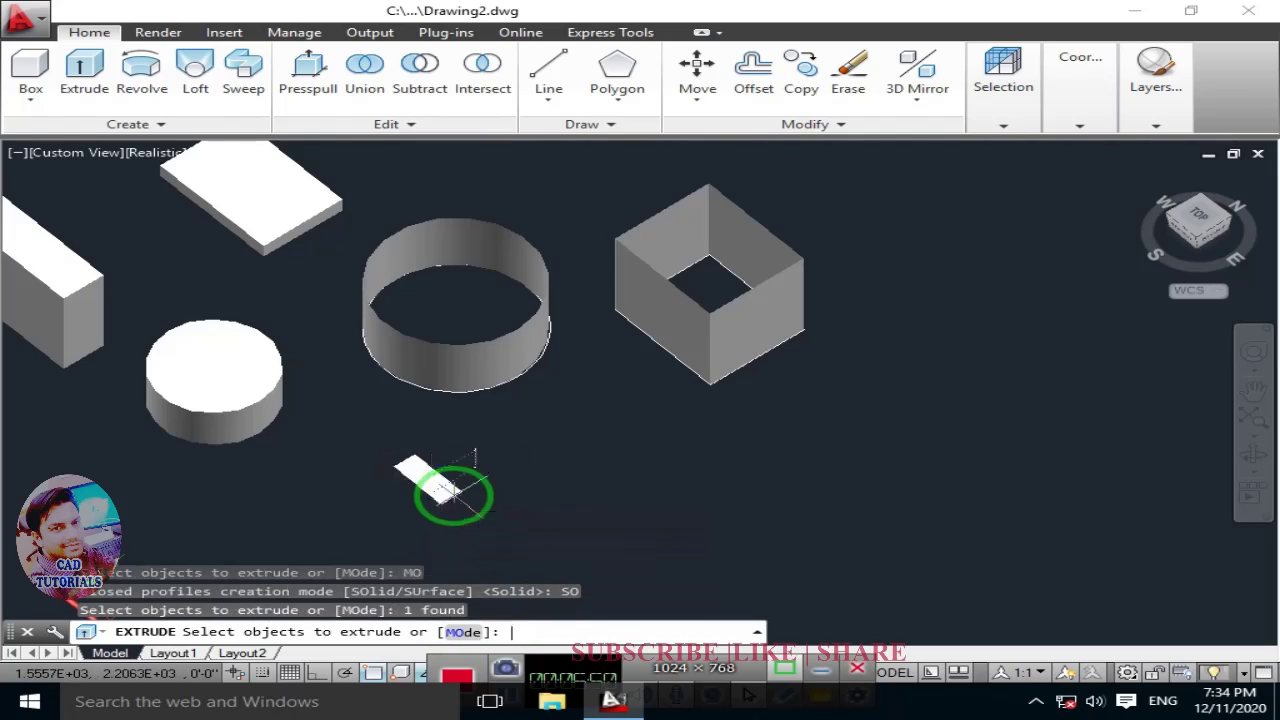
{"action": "key", "text": "Return"}
{"action": "left_click", "coordinate": [428, 445]}
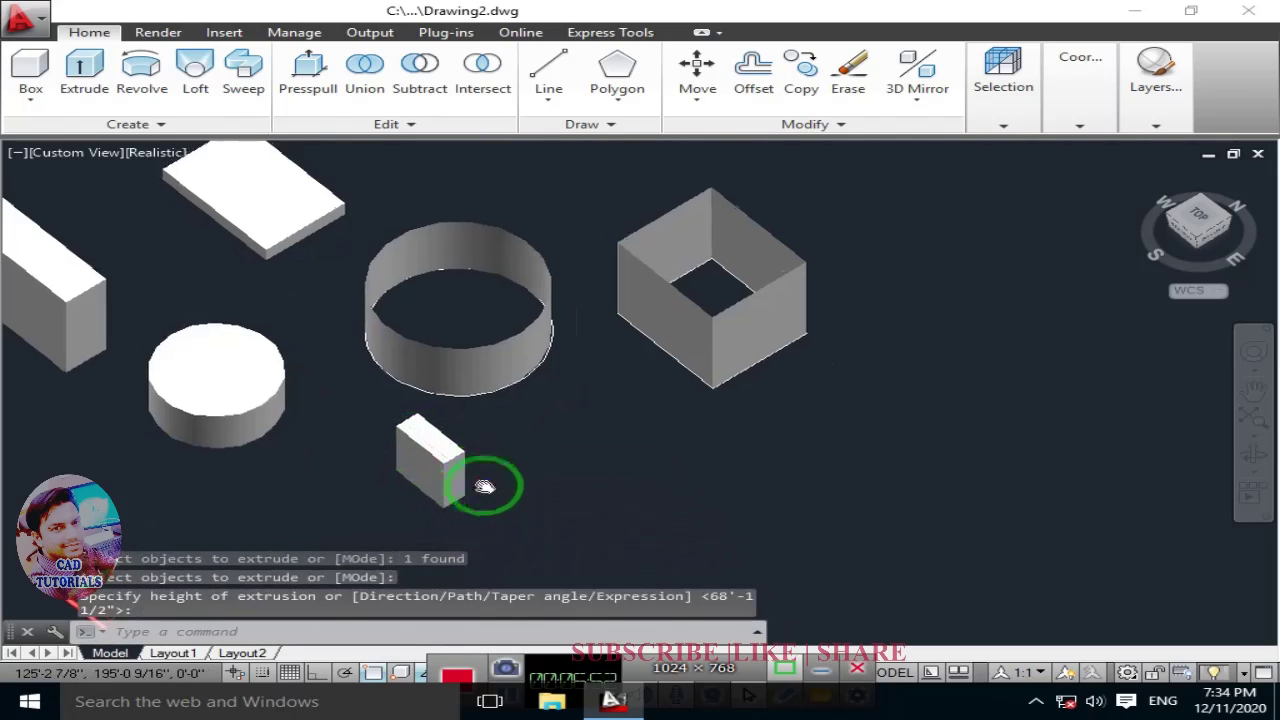
{"action": "scroll", "coordinate": [484, 486], "scroll_direction": "up", "scroll_amount": 2}
{"action": "scroll", "coordinate": [423, 491], "scroll_direction": "up", "scroll_amount": 2}
{"action": "scroll", "coordinate": [571, 414], "scroll_direction": "up", "scroll_amount": 2}
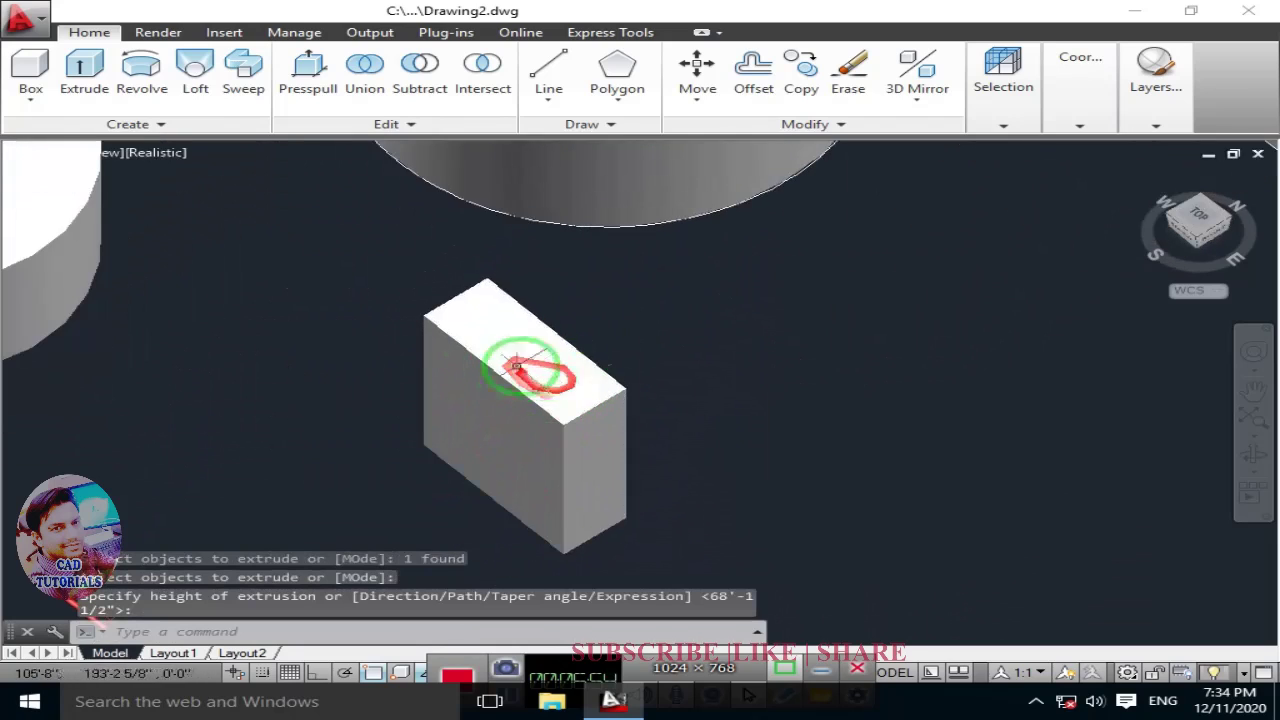
{"action": "scroll", "coordinate": [547, 372], "scroll_direction": "down", "scroll_amount": 3}
{"action": "scroll", "coordinate": [491, 300], "scroll_direction": "down", "scroll_amount": 2}
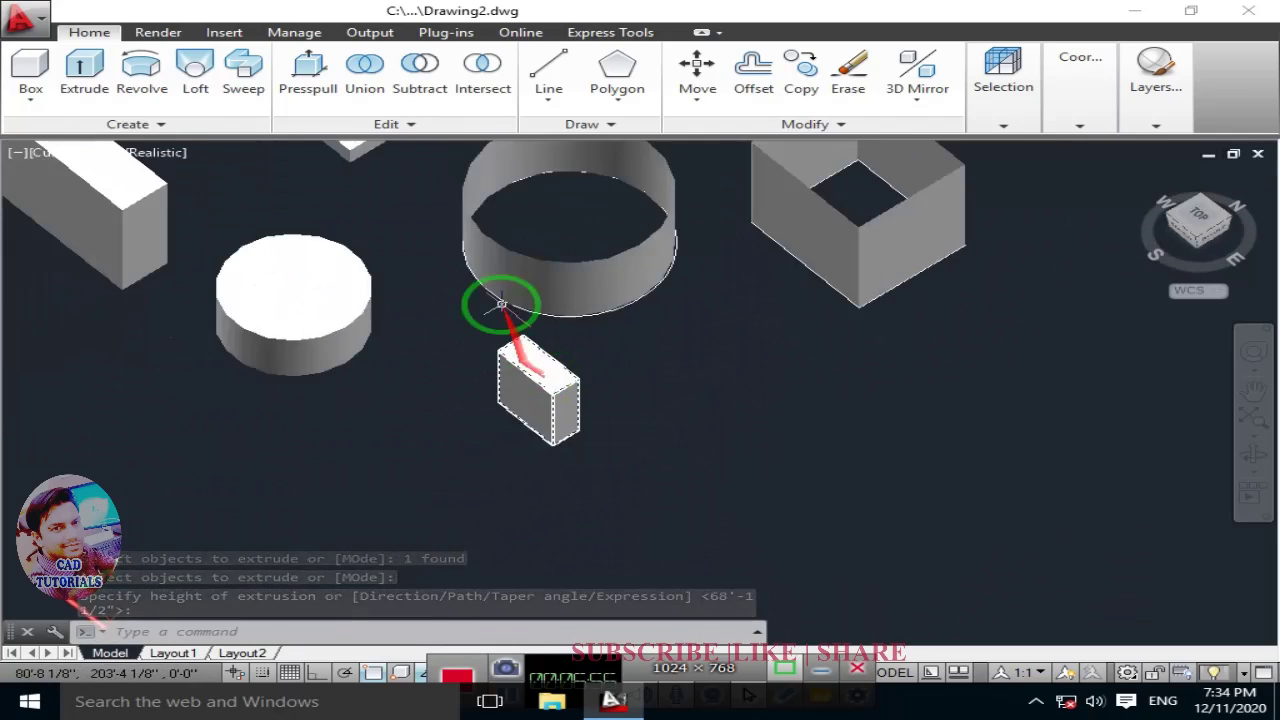
{"action": "left_click", "coordinate": [55, 162]}
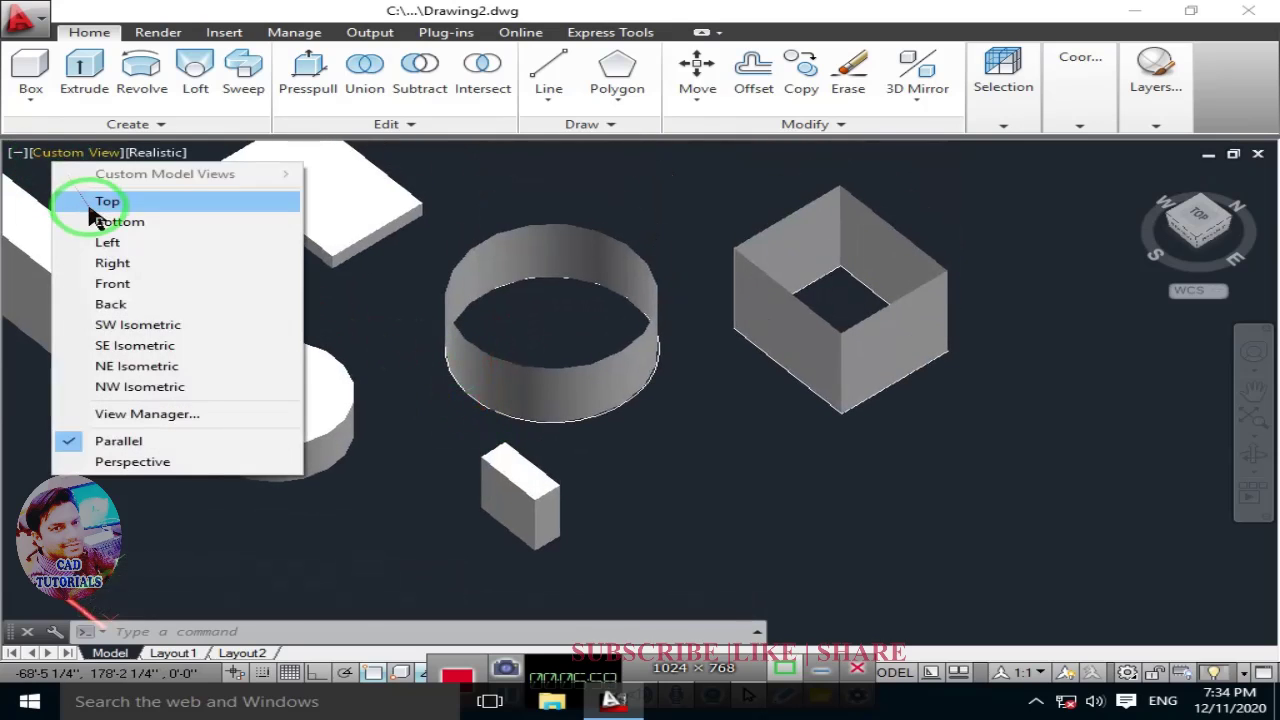
Step: Switch to the SE Isometric view and save Drawing2.dwg
{"action": "left_click", "coordinate": [195, 346]}
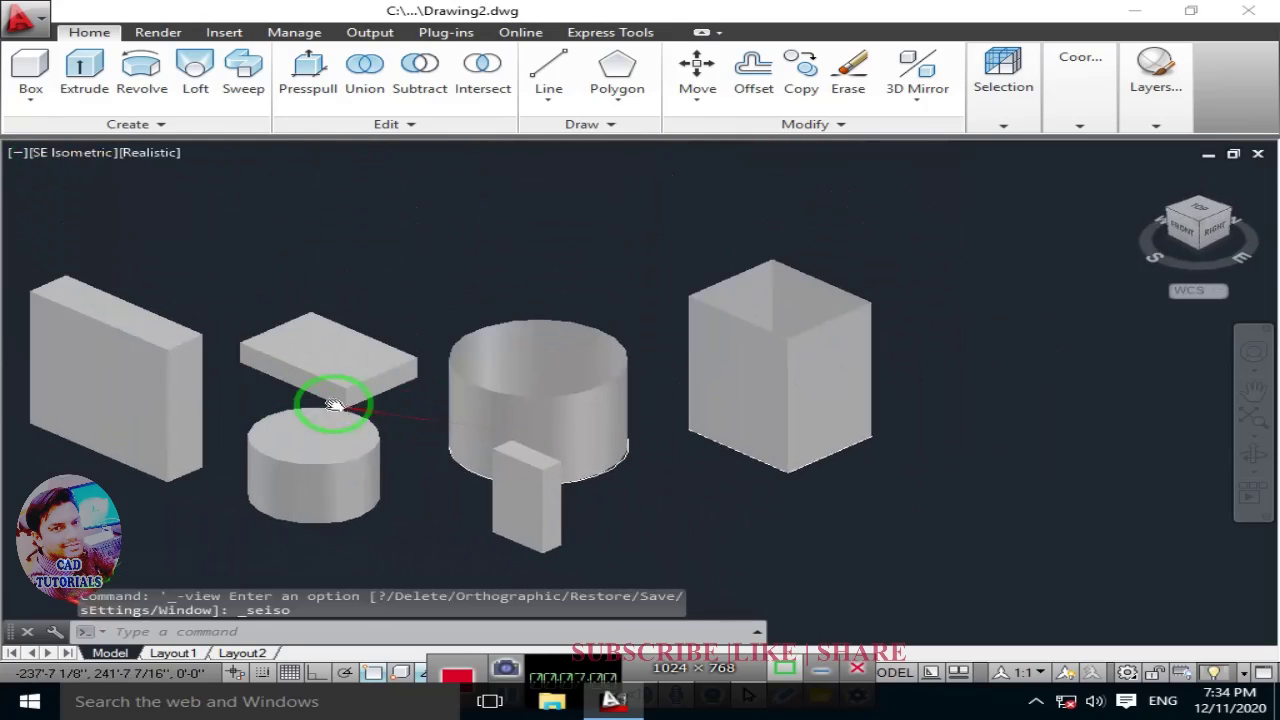
{"action": "scroll", "coordinate": [790, 313], "scroll_direction": "up", "scroll_amount": 4}
{"action": "scroll", "coordinate": [790, 313], "scroll_direction": "down", "scroll_amount": 3}
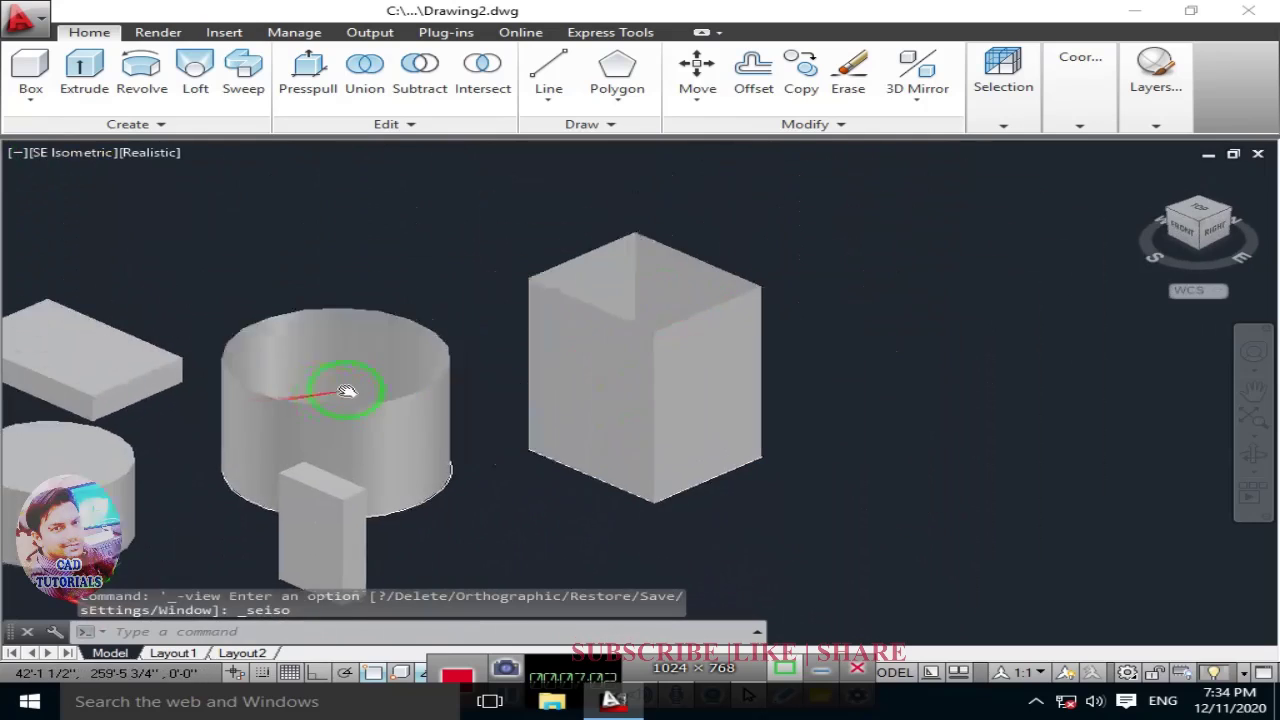
{"action": "scroll", "coordinate": [538, 515], "scroll_direction": "up", "scroll_amount": 2}
{"action": "scroll", "coordinate": [463, 466], "scroll_direction": "down", "scroll_amount": 2}
{"action": "scroll", "coordinate": [470, 466], "scroll_direction": "down", "scroll_amount": 2}
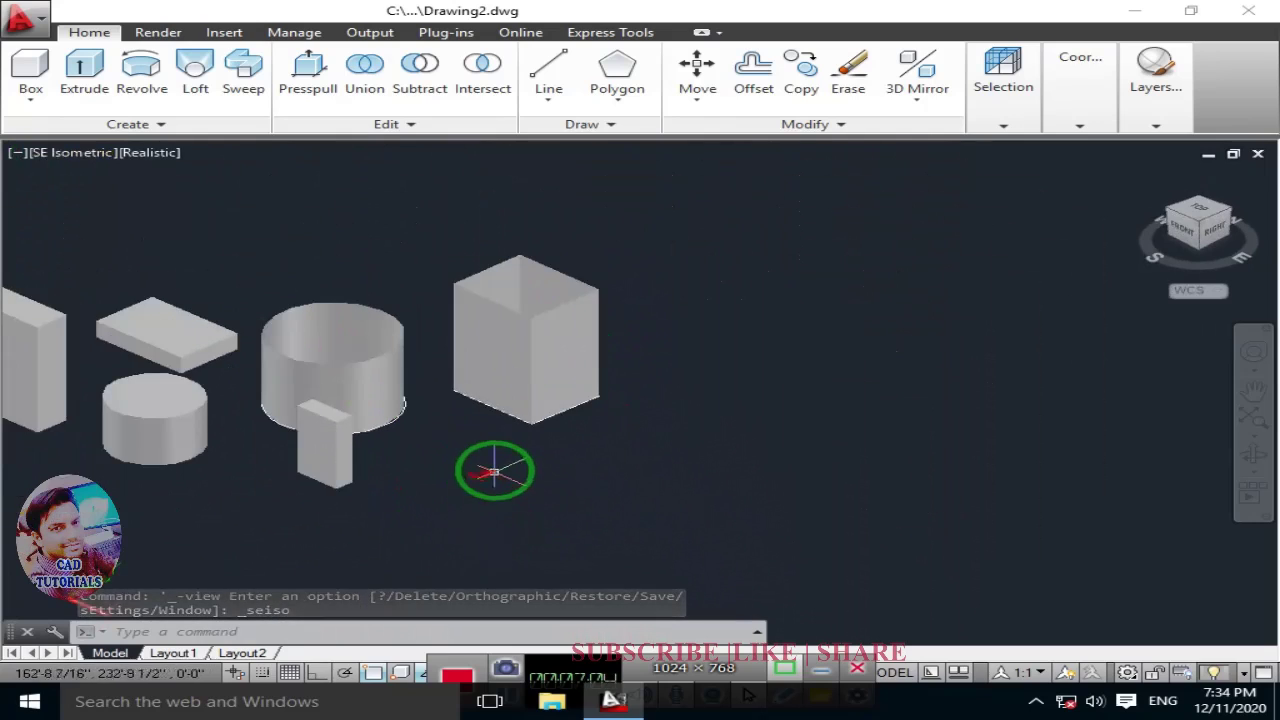
{"action": "scroll", "coordinate": [455, 472], "scroll_direction": "up", "scroll_amount": 2}
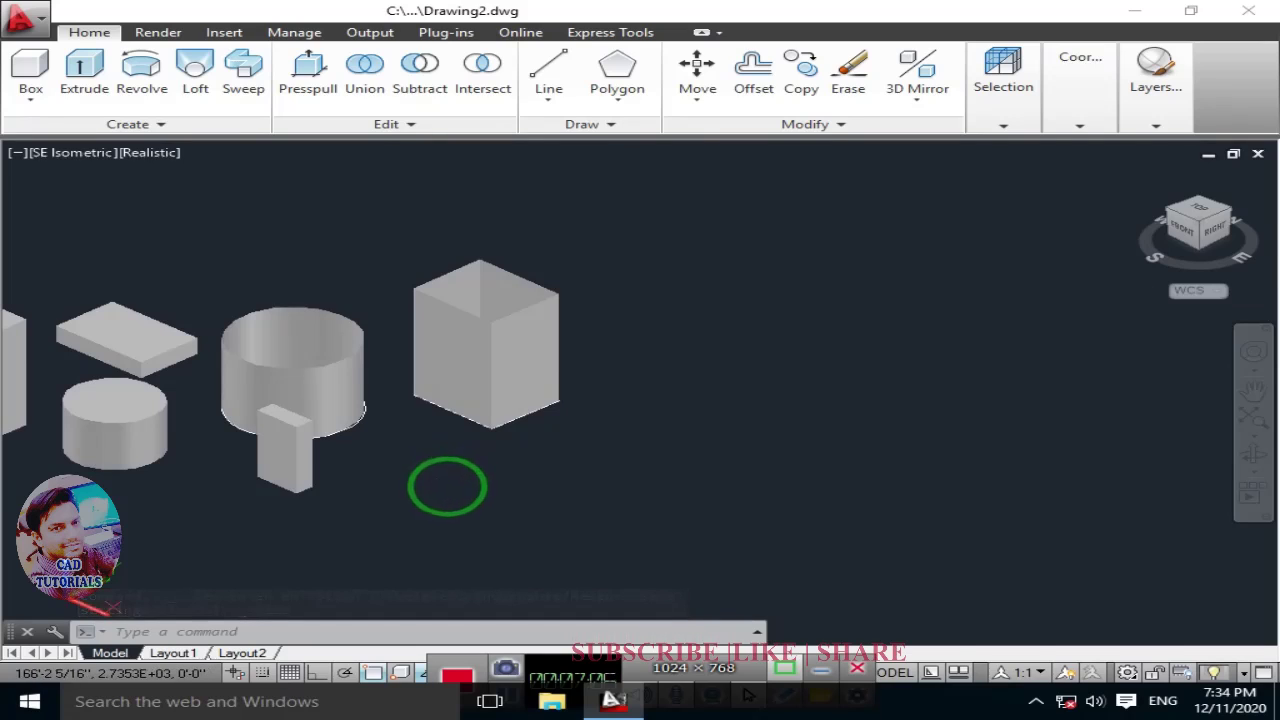
{"action": "key", "text": "ctrl+s"}
Step: Start a square outline in the open space below the prism
{"action": "middle_click_drag", "start_coordinate": [580, 494], "coordinate": [501, 445]}
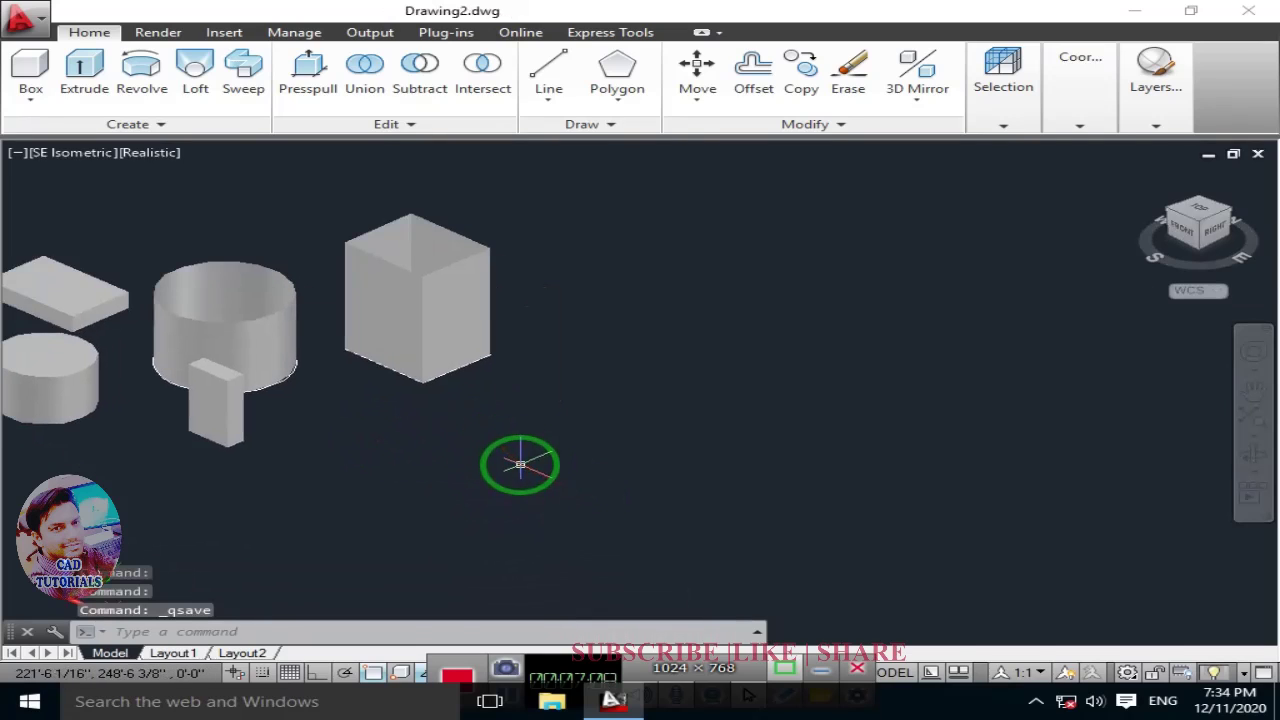
{"action": "type", "text": "rec"}
{"action": "key", "text": "Return"}
{"action": "left_click", "coordinate": [516, 434]}
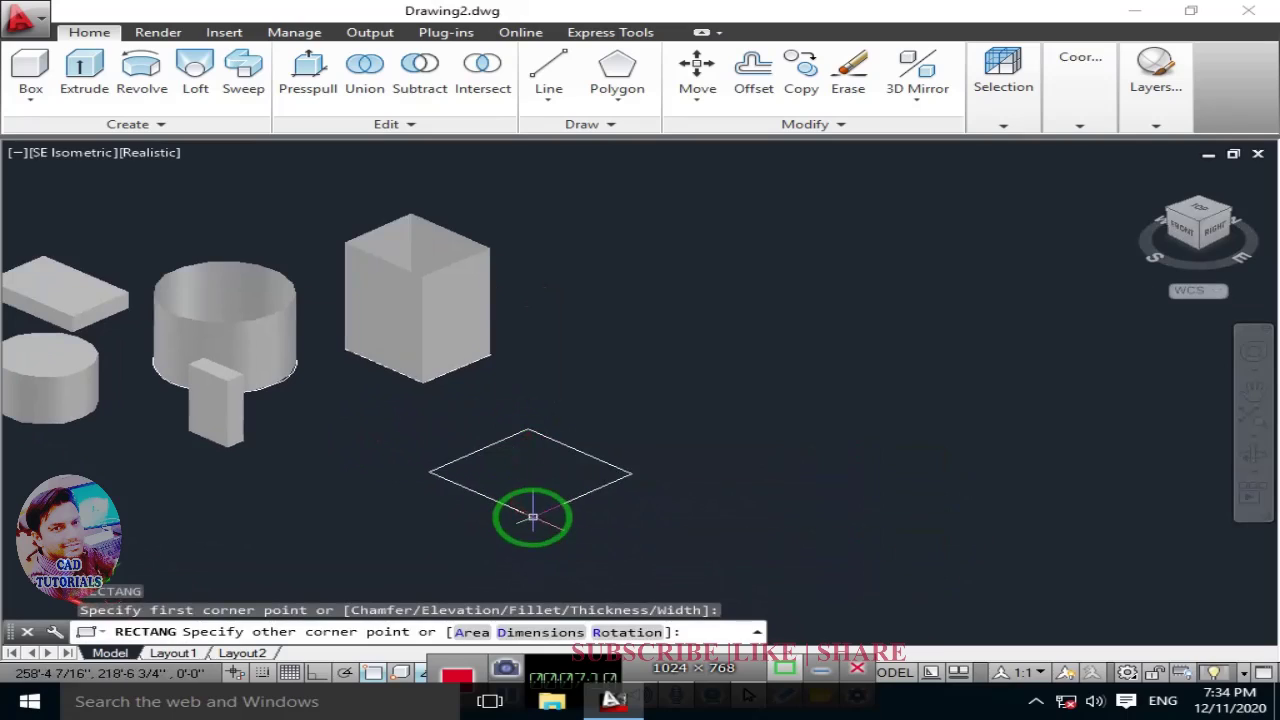
{"action": "middle_click_drag", "start_coordinate": [627, 503], "coordinate": [554, 456]}
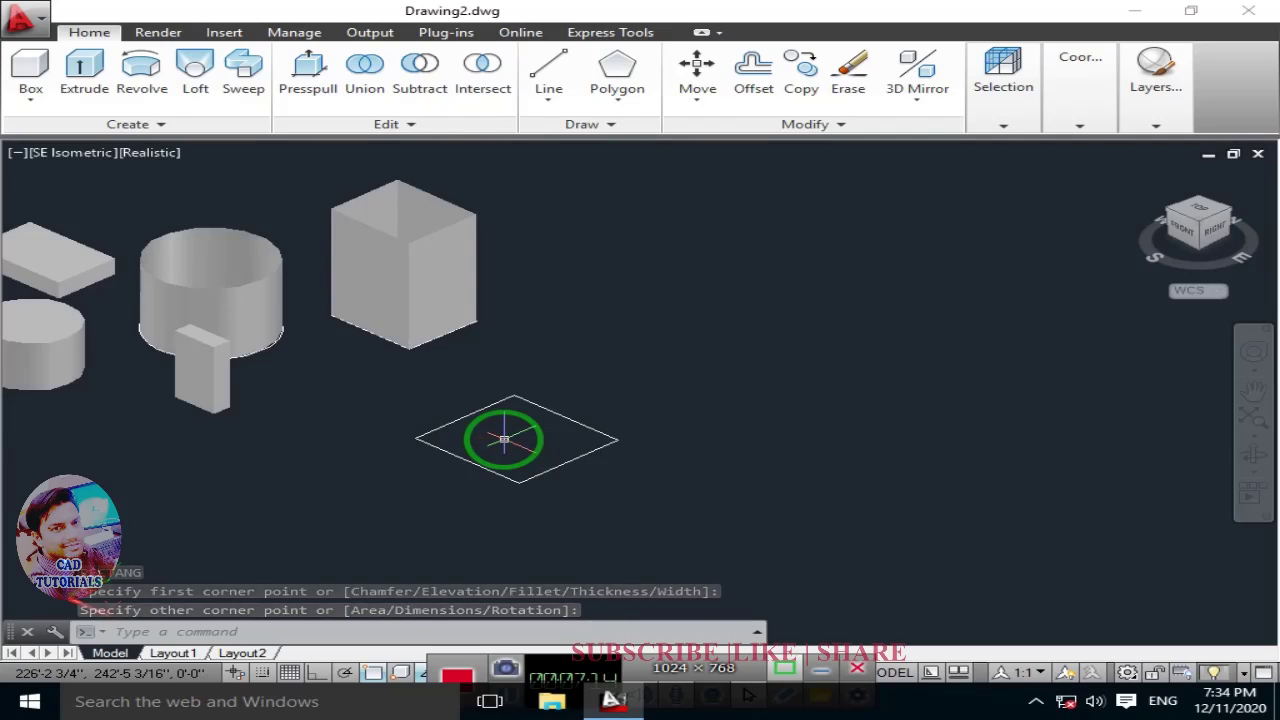
Step: Start EXTRUDE with 'ex' and select the square outline as the profile
{"action": "type", "text": "ex"}
{"action": "key", "text": "Return"}
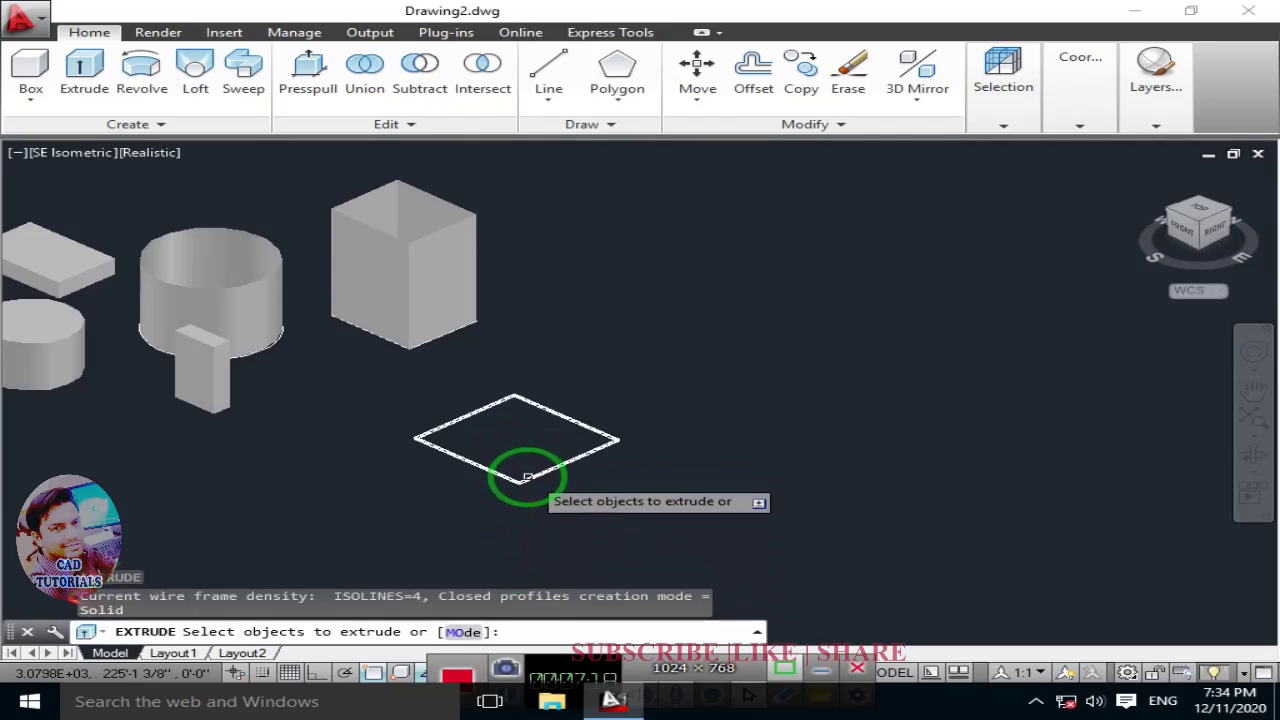
{"action": "left_click", "coordinate": [528, 477]}
{"action": "key", "text": "Return"}
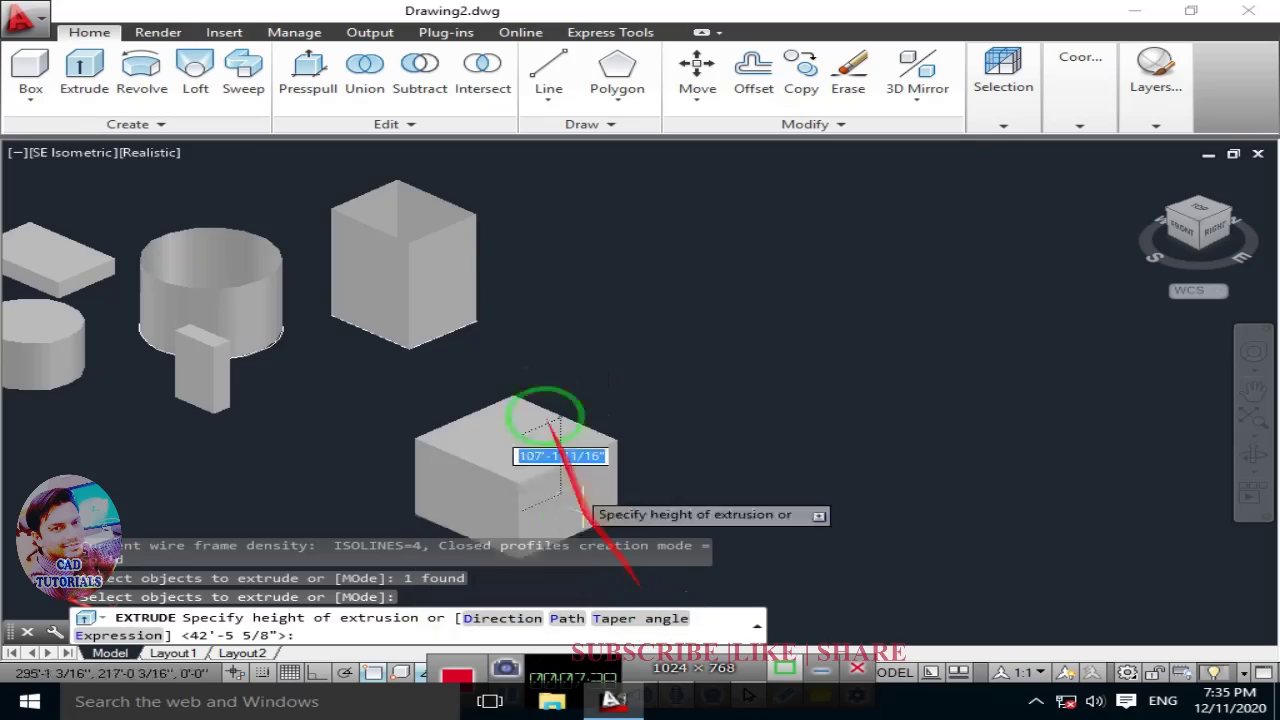
{"action": "scroll", "coordinate": [535, 400], "scroll_direction": "up", "scroll_amount": 1}
{"action": "scroll", "coordinate": [530, 375], "scroll_direction": "up", "scroll_amount": 1}
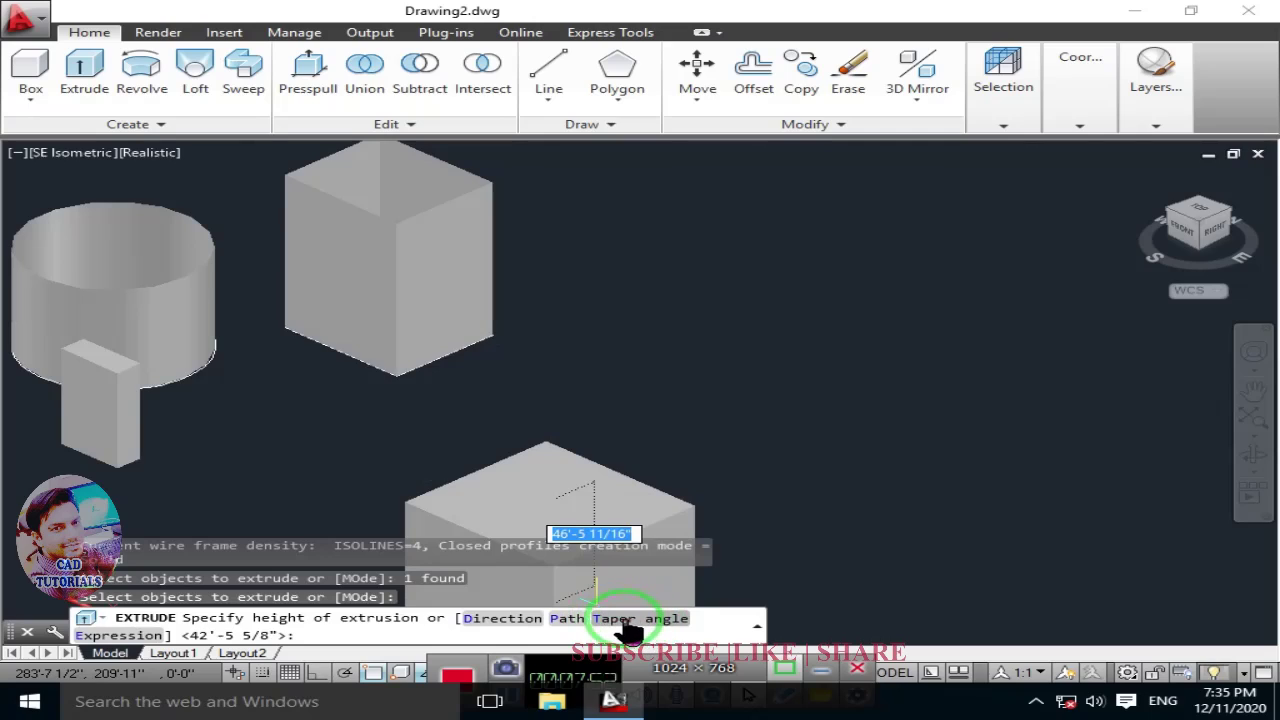
Step: Extrude the outline 10' high with a 45° taper angle
{"action": "left_click", "coordinate": [595, 618]}
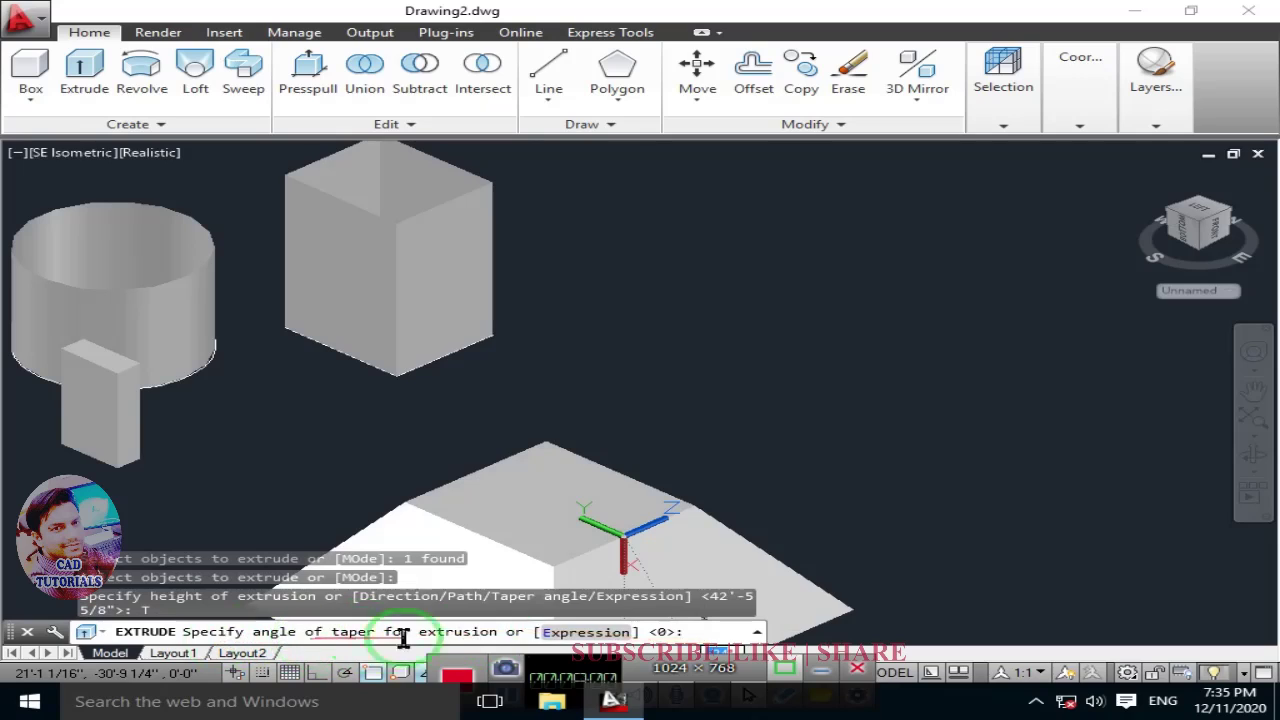
{"action": "middle_click_drag", "start_coordinate": [558, 492], "coordinate": [606, 414]}
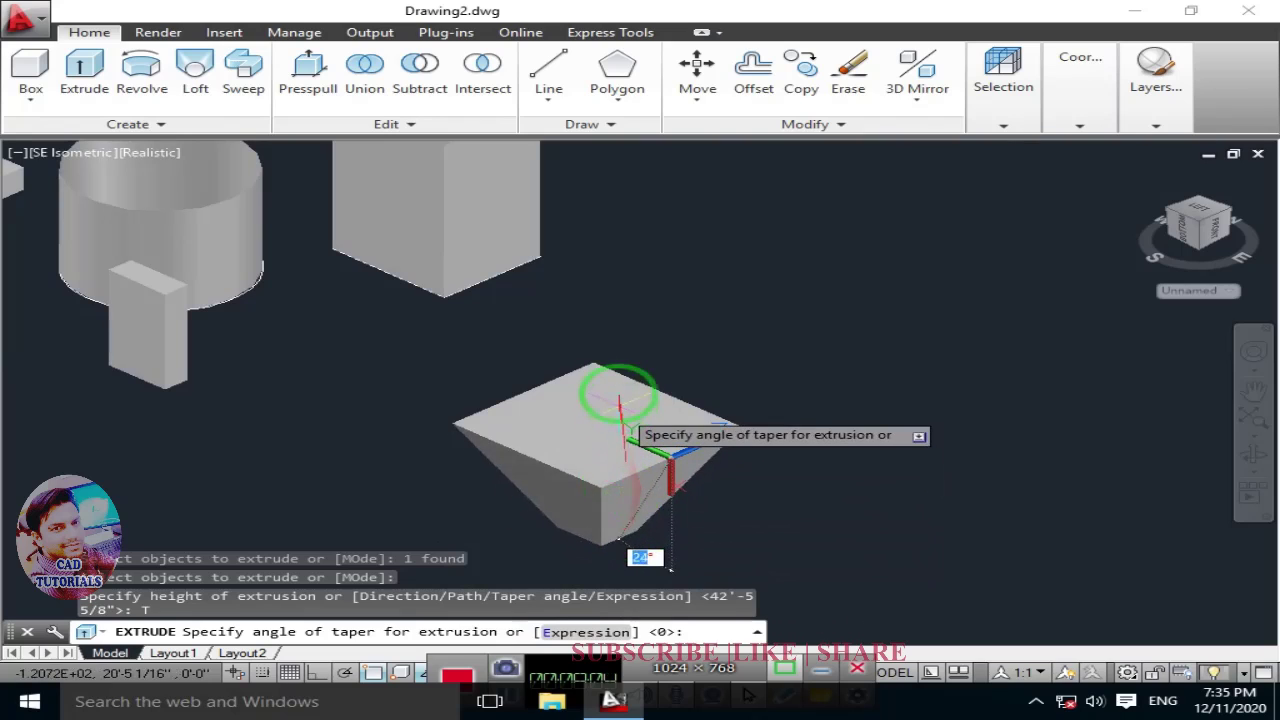
{"action": "middle_click_drag", "start_coordinate": [670, 567], "coordinate": [730, 480]}
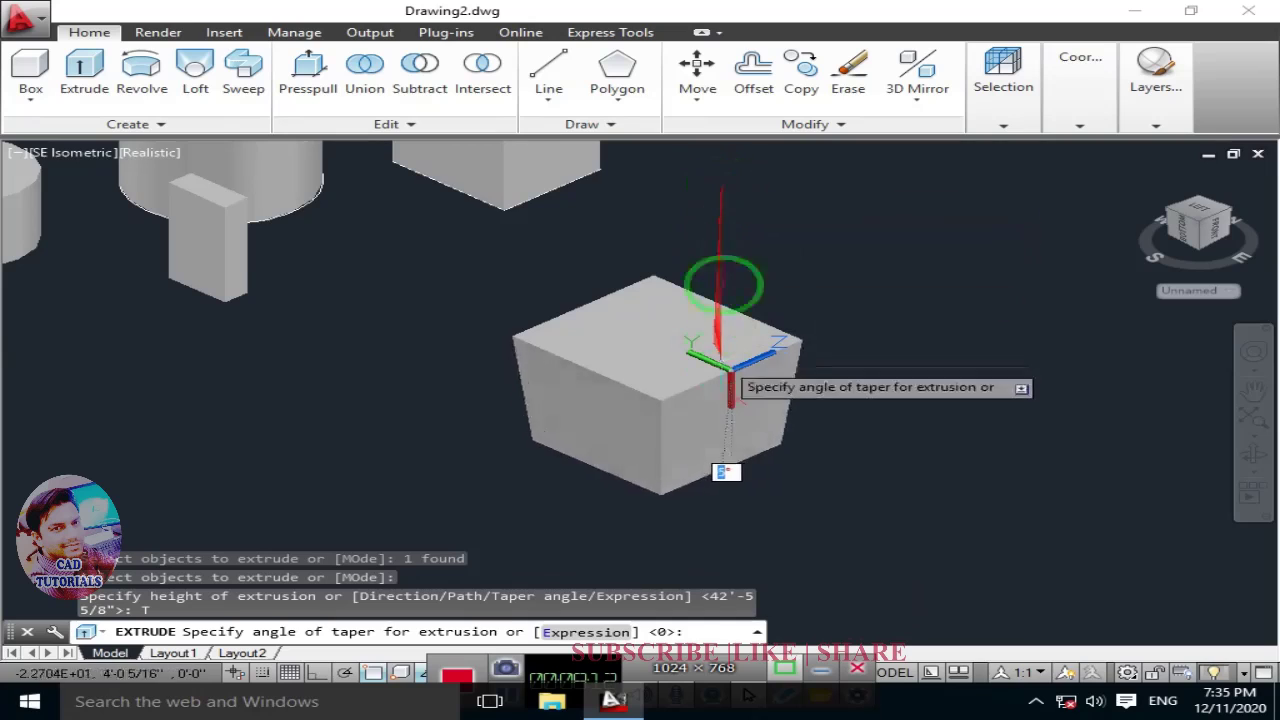
{"action": "middle_click_drag", "start_coordinate": [708, 286], "coordinate": [766, 423]}
{"action": "middle_click_drag", "start_coordinate": [714, 191], "coordinate": [757, 277]}
{"action": "type", "text": "45"}
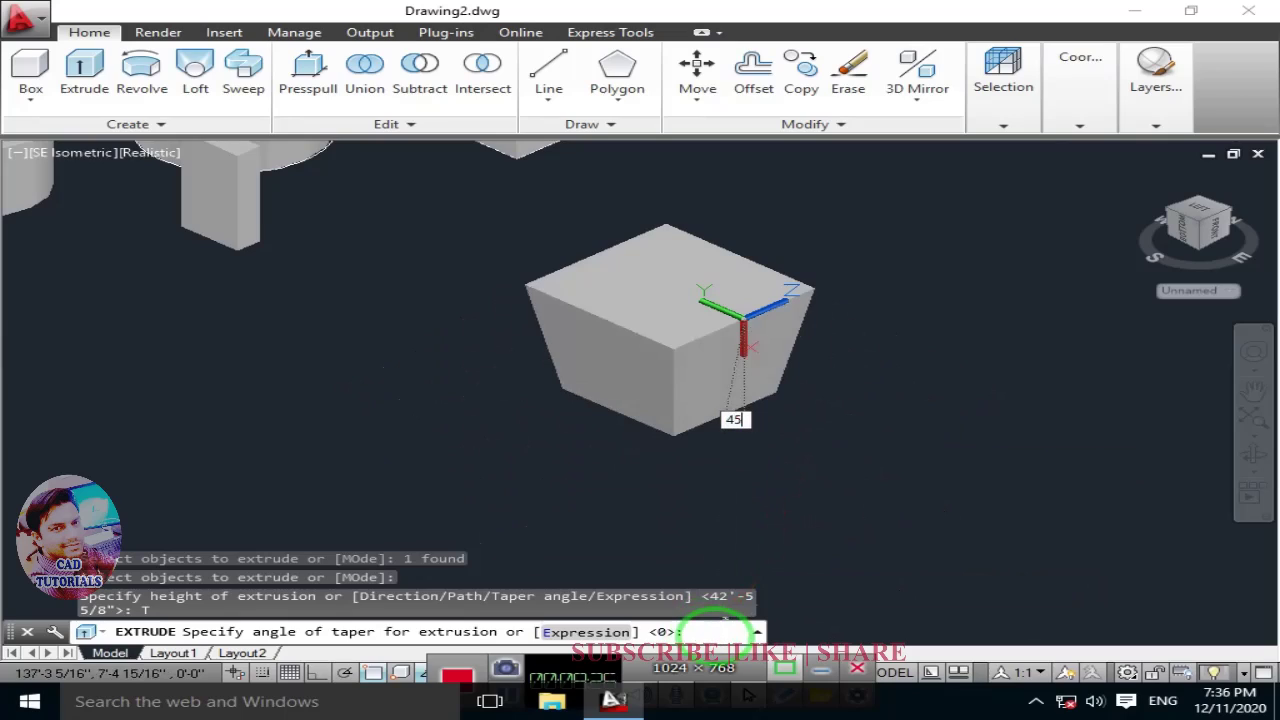
{"action": "key", "text": "Return"}
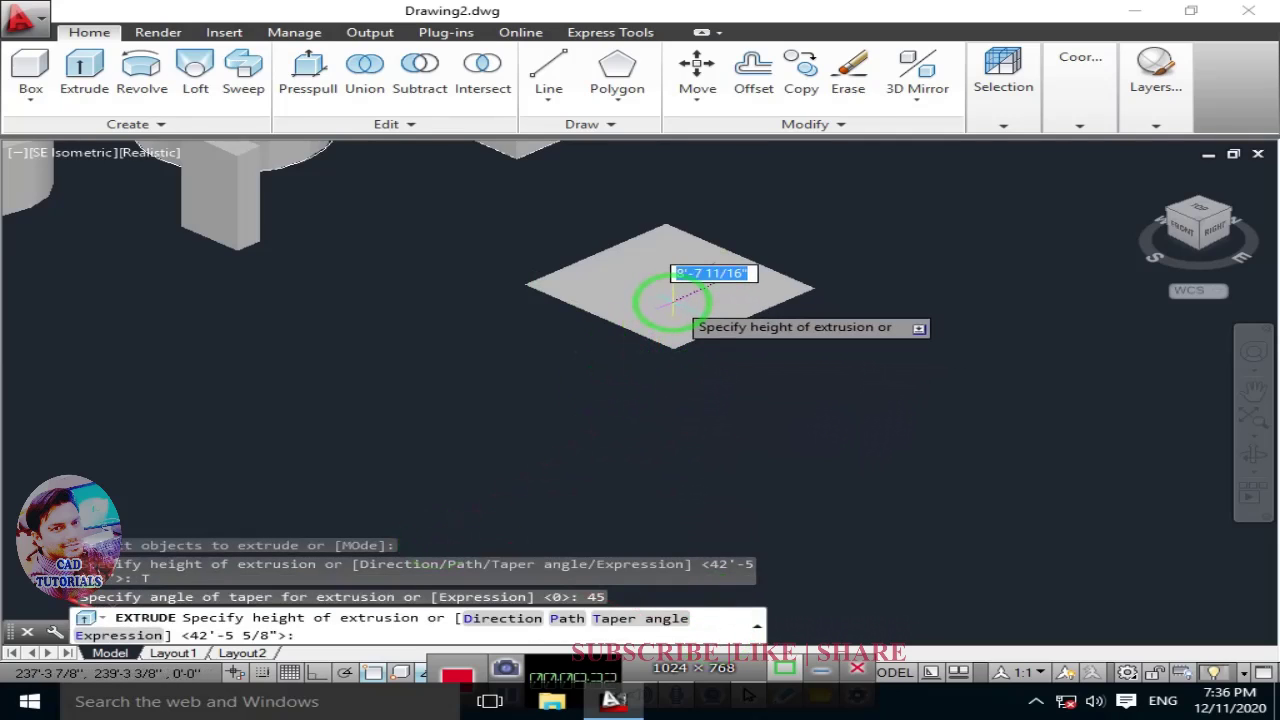
{"action": "middle_click_drag", "start_coordinate": [663, 251], "coordinate": [663, 300]}
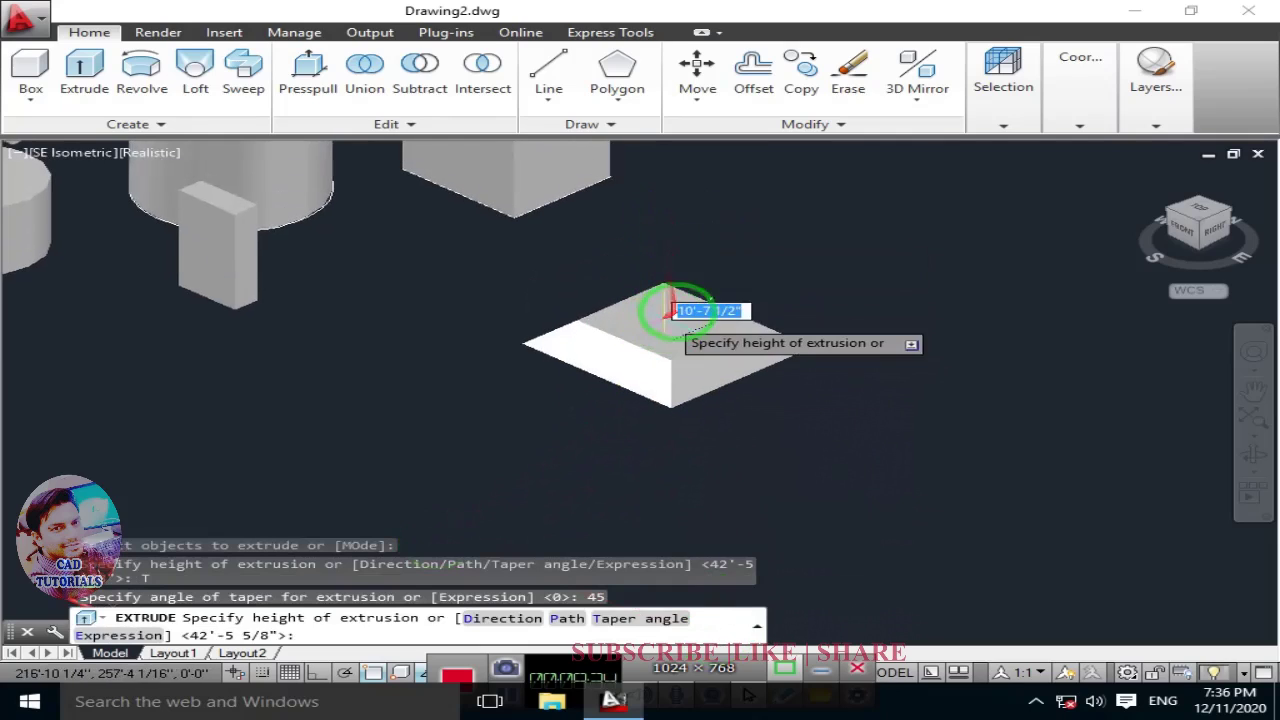
{"action": "scroll", "coordinate": [680, 325], "scroll_direction": "up", "scroll_amount": 2}
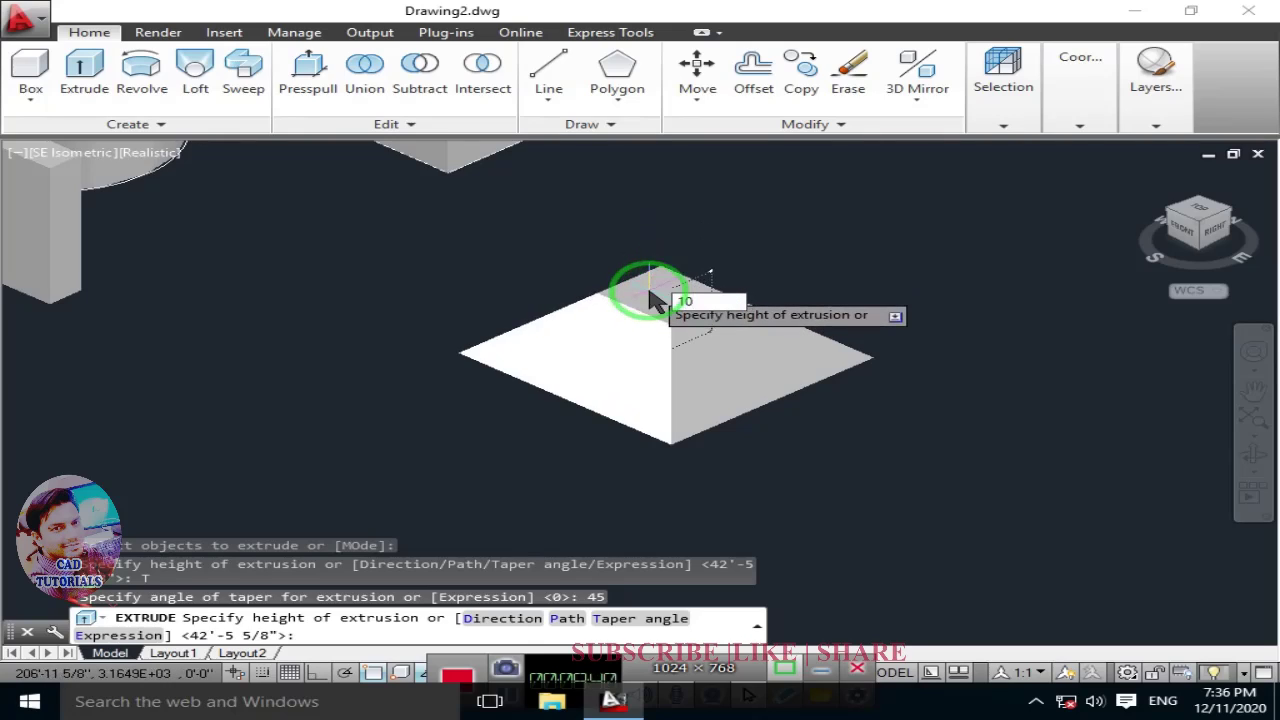
{"action": "key", "text": "Return"}
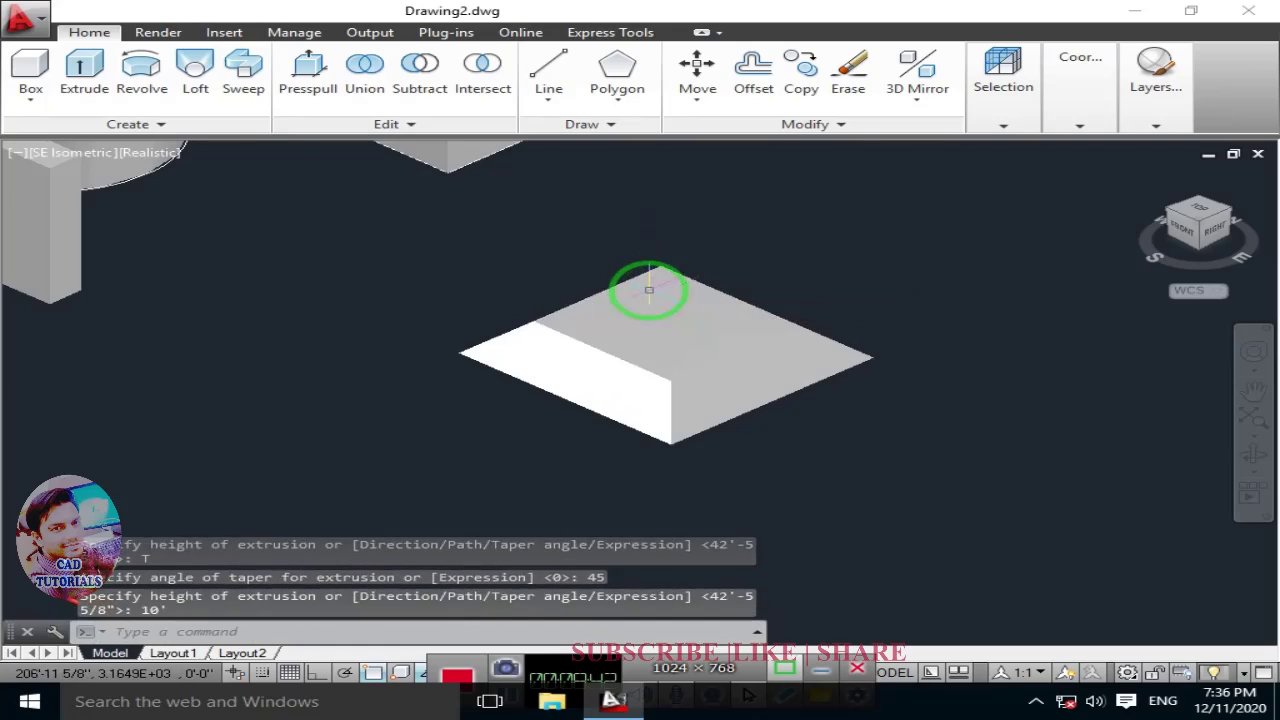
{"action": "scroll", "coordinate": [717, 417], "scroll_direction": "up", "scroll_amount": 3}
{"action": "middle_click_drag", "start_coordinate": [717, 417], "coordinate": [714, 495]}
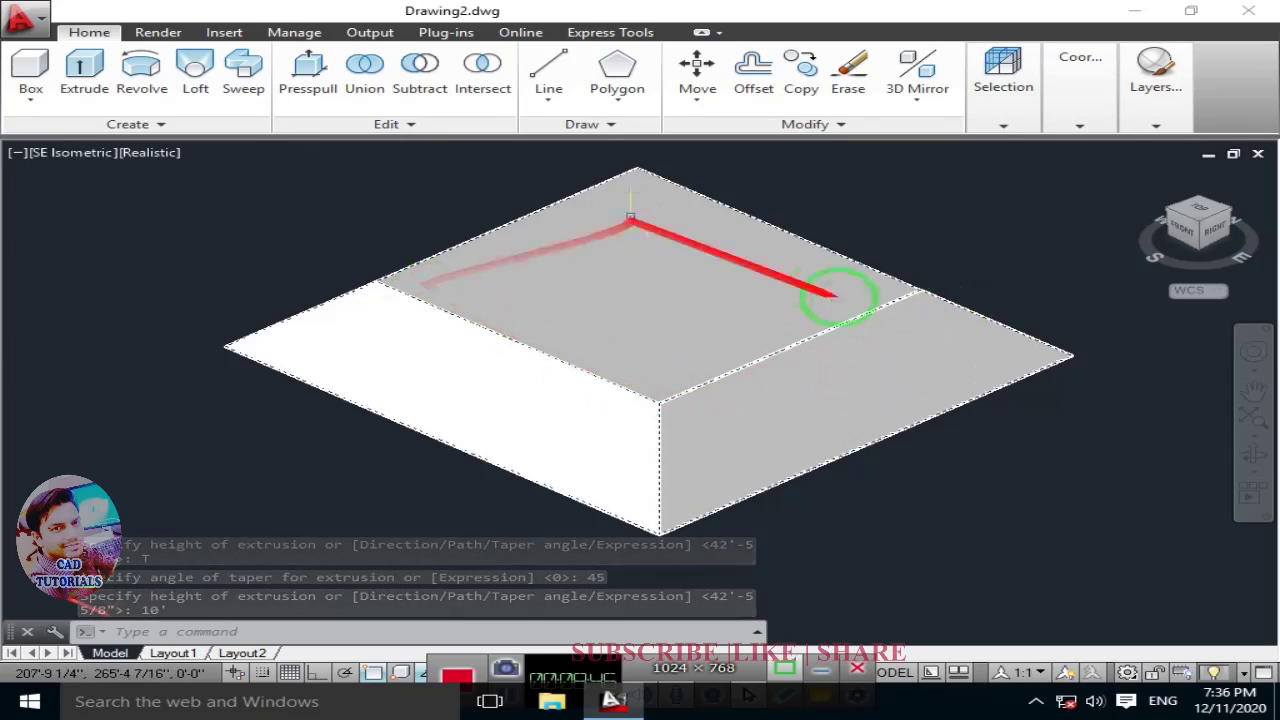
{"action": "left_click", "coordinate": [100, 153]}
{"action": "left_click", "coordinate": [129, 199]}
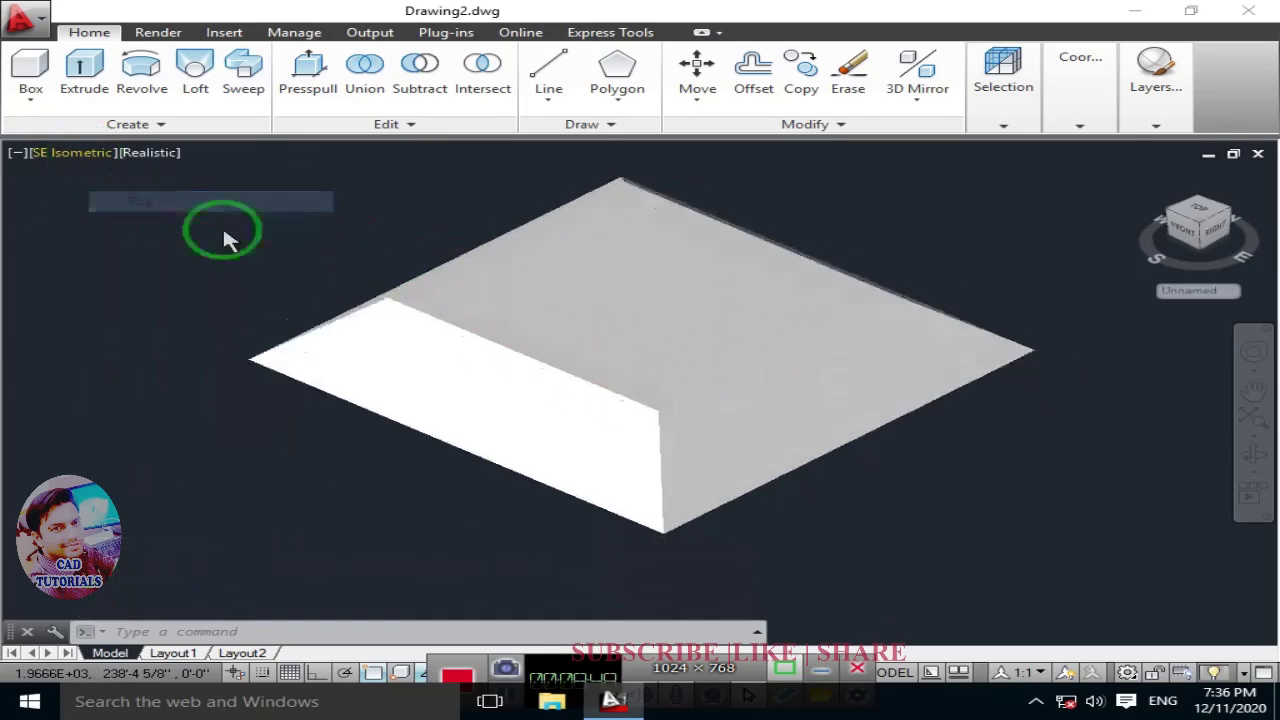
{"action": "middle_click_drag", "start_coordinate": [837, 380], "coordinate": [266, 380]}
{"action": "scroll", "coordinate": [430, 350], "scroll_direction": "up", "scroll_amount": 3}
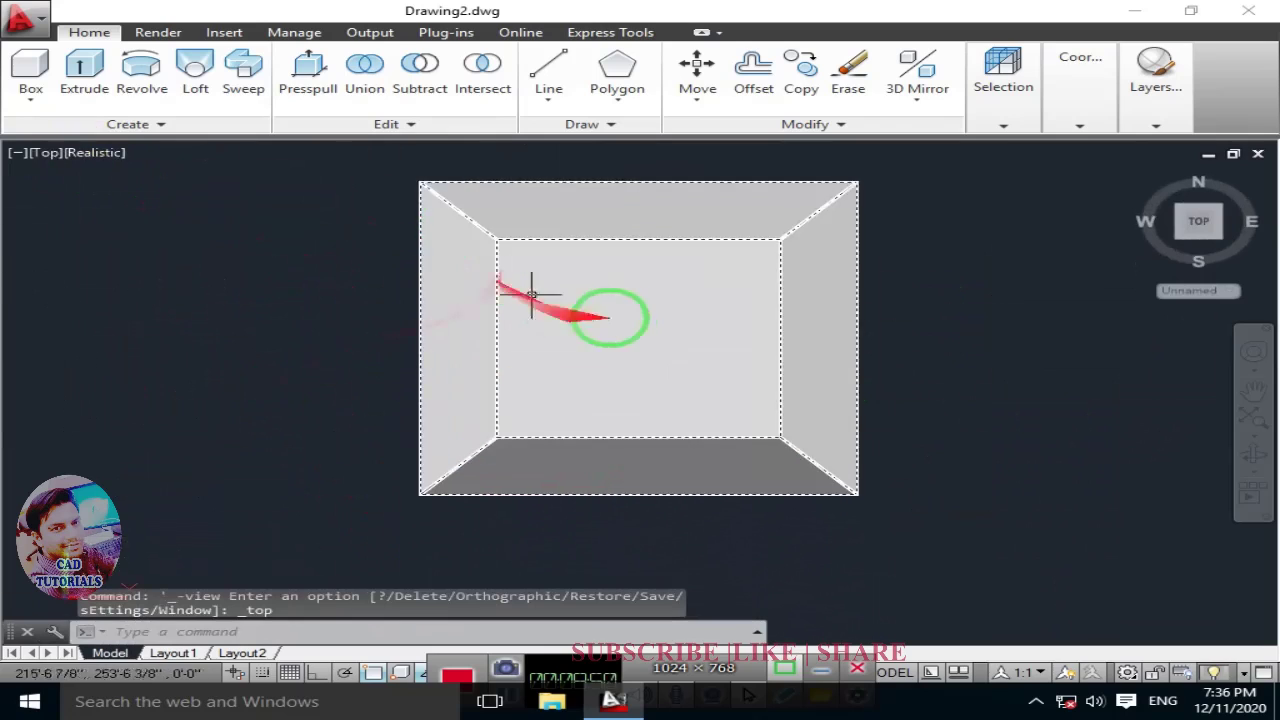
{"action": "middle_click_drag", "start_coordinate": [608, 317], "coordinate": [620, 370]}
{"action": "left_click", "coordinate": [821, 268]}
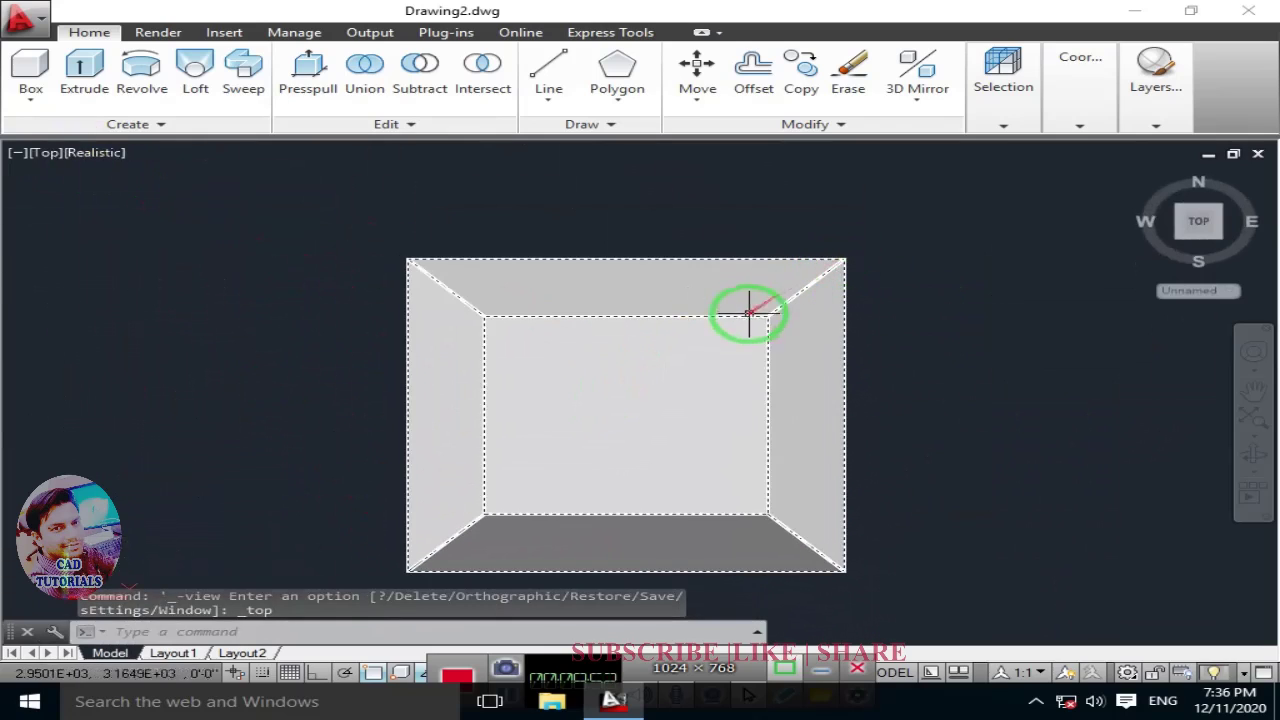
{"action": "key", "text": "Escape"}
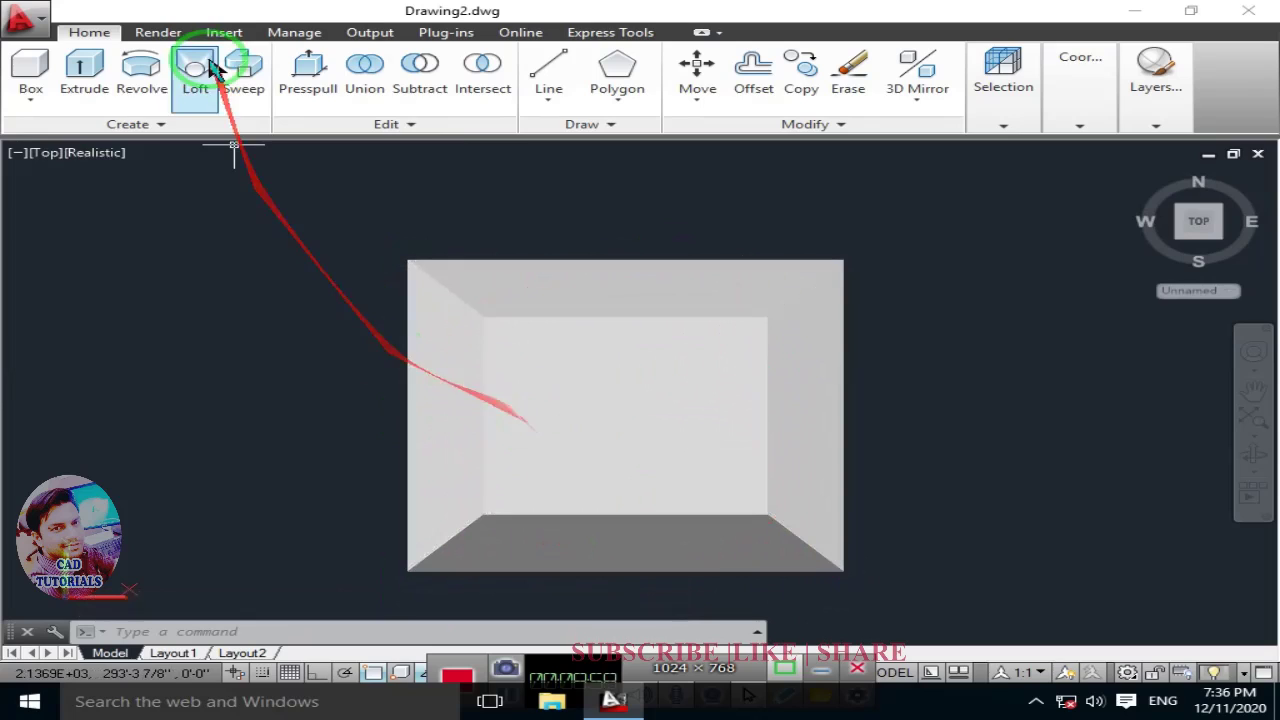
{"action": "left_click", "coordinate": [45, 153]}
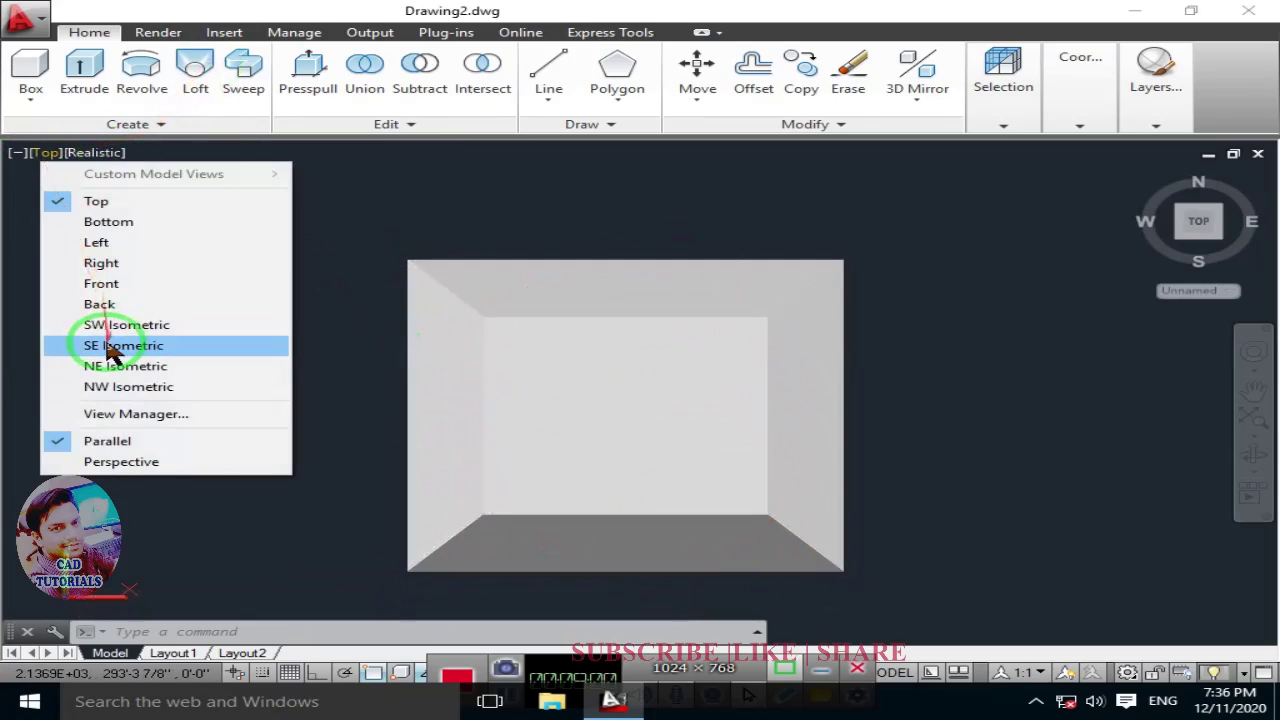
{"action": "left_click", "coordinate": [110, 345]}
{"action": "middle_click_drag", "start_coordinate": [690, 452], "coordinate": [514, 457]}
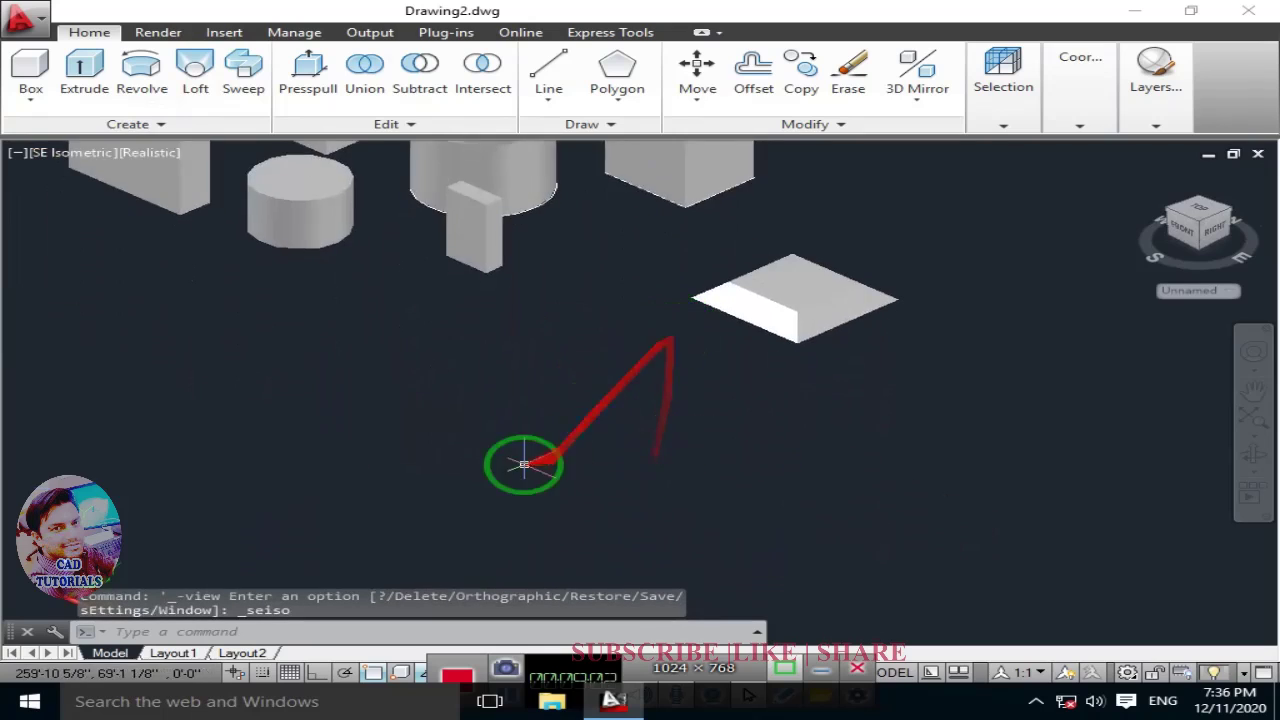
Step: Draw a new rectangle with REC
{"action": "left_click", "coordinate": [612, 398]}
{"action": "key", "text": "Escape"}
{"action": "type", "text": "r"}
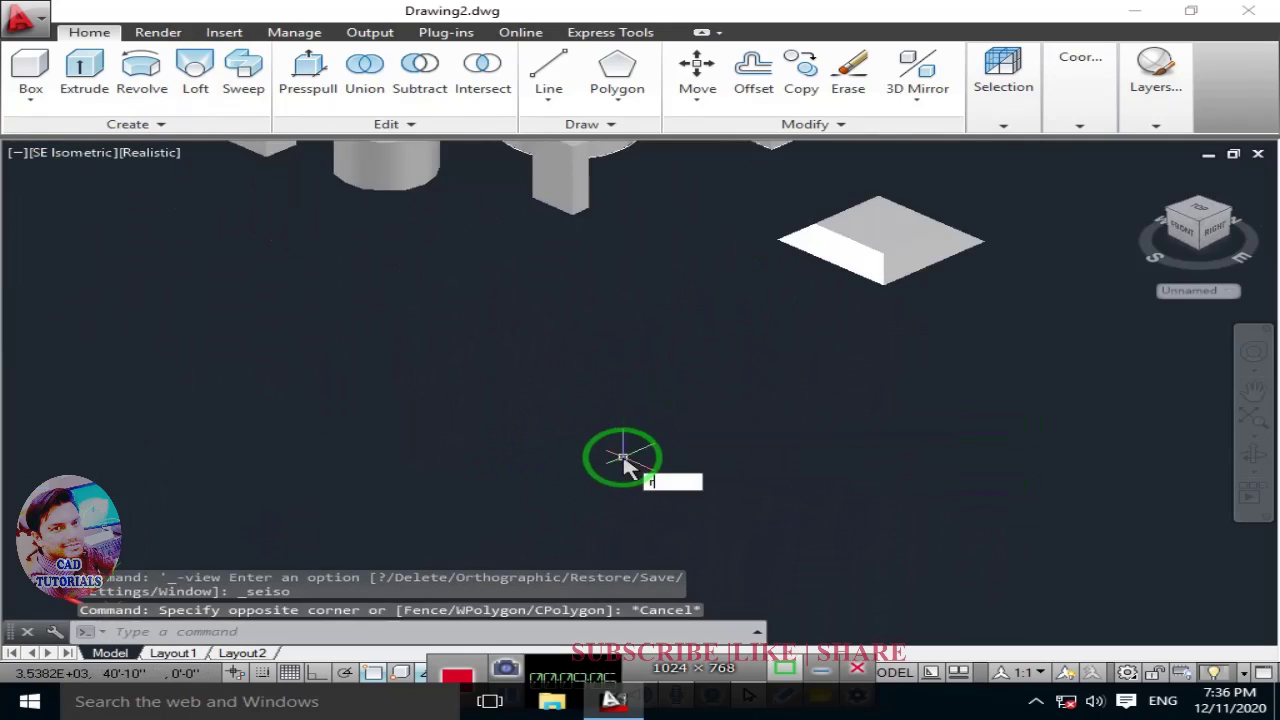
{"action": "type", "text": "ec"}
{"action": "key", "text": "Return"}
{"action": "left_click", "coordinate": [454, 412]}
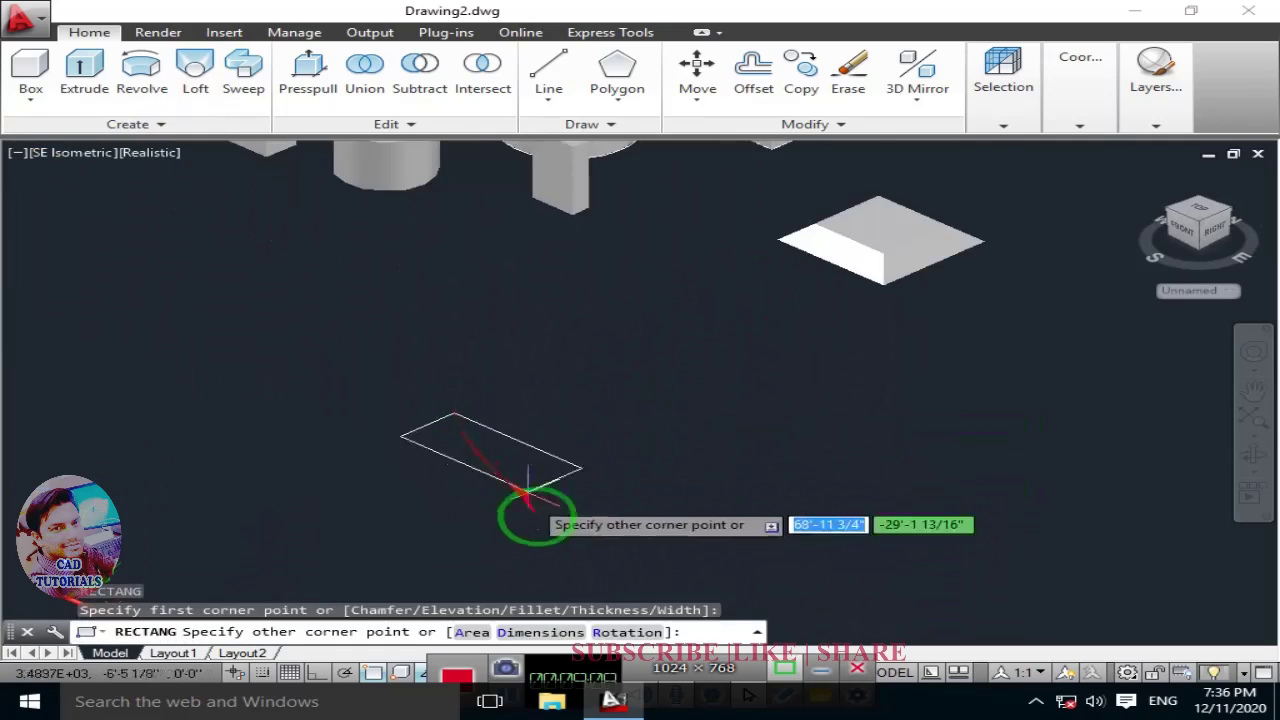
{"action": "middle_click_drag", "start_coordinate": [601, 482], "coordinate": [497, 429]}
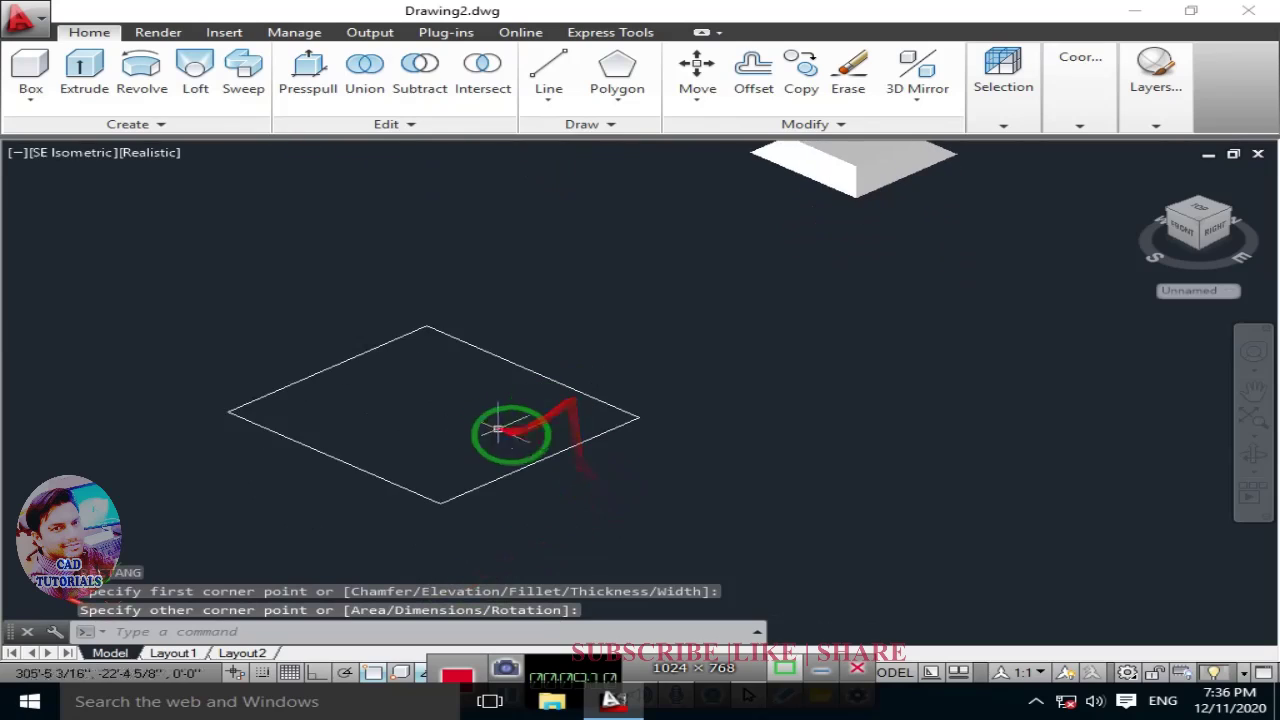
{"action": "type", "text": "ext"}
Step: Extrude the rectangle 20' high with a 75° taper into a pointed pyramid
{"action": "key", "text": "Return"}
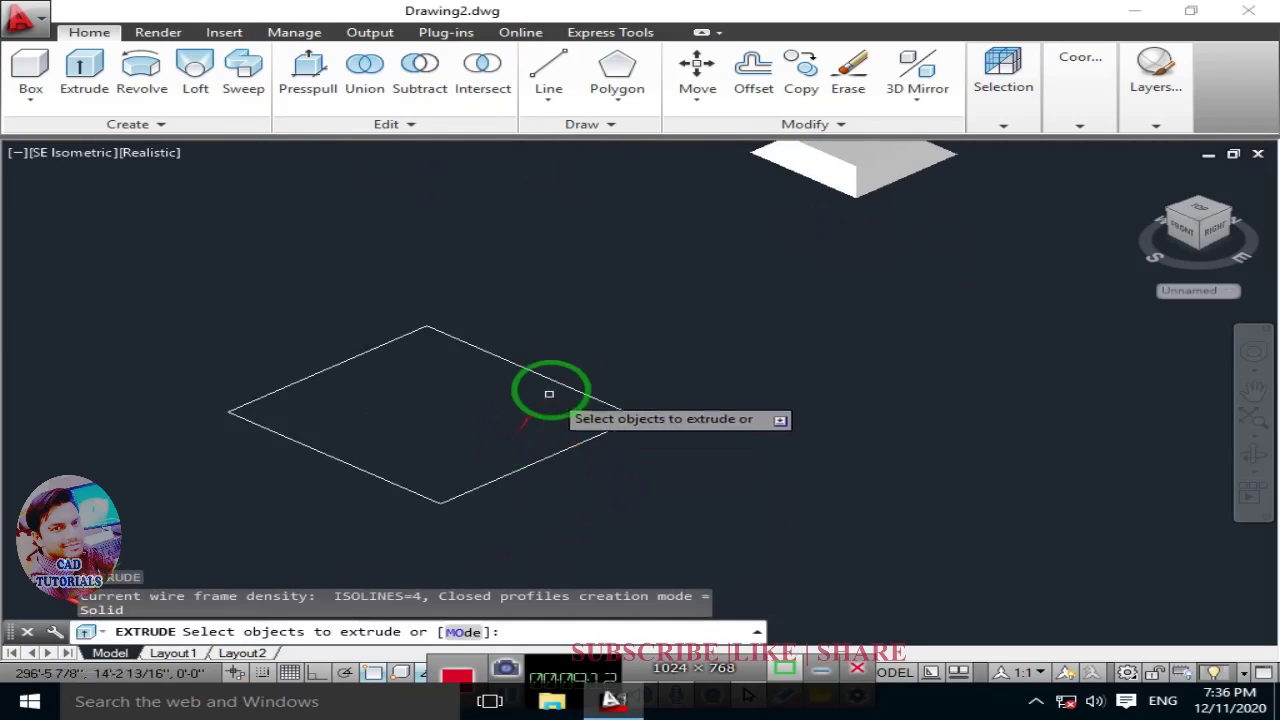
{"action": "left_click", "coordinate": [557, 381]}
{"action": "key", "text": "Return"}
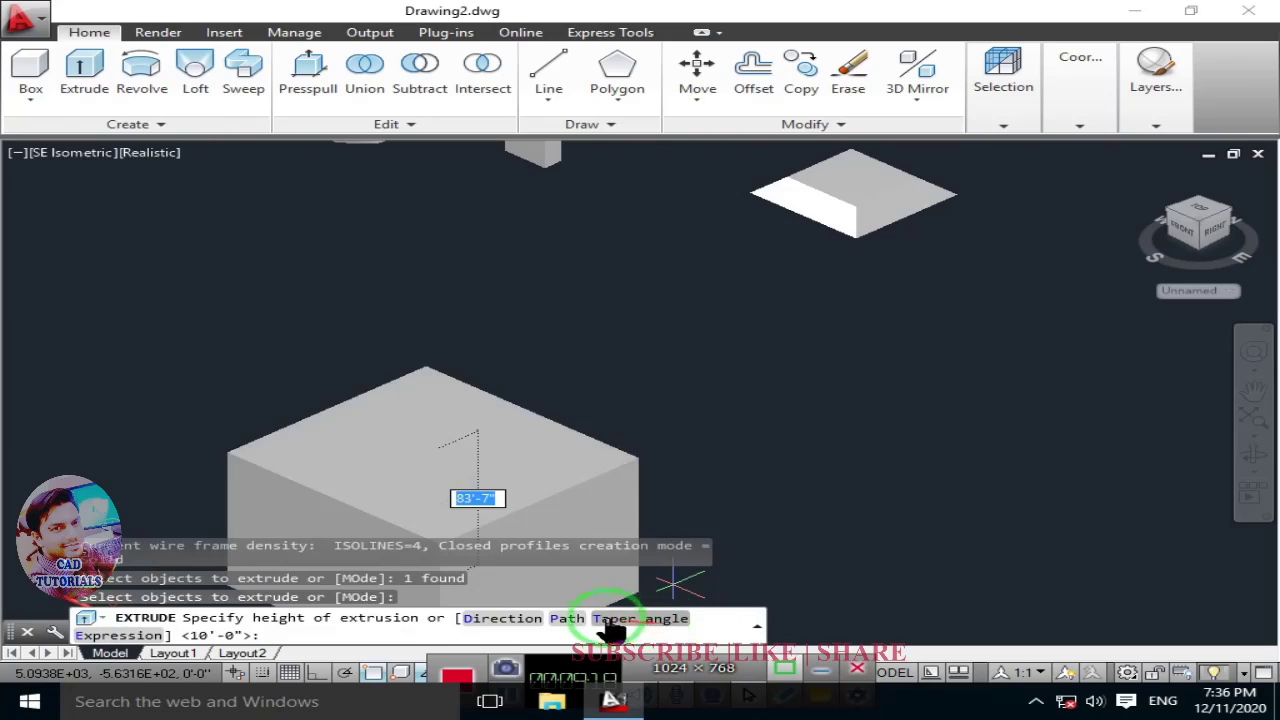
{"action": "left_click", "coordinate": [633, 620]}
{"action": "type", "text": "75"}
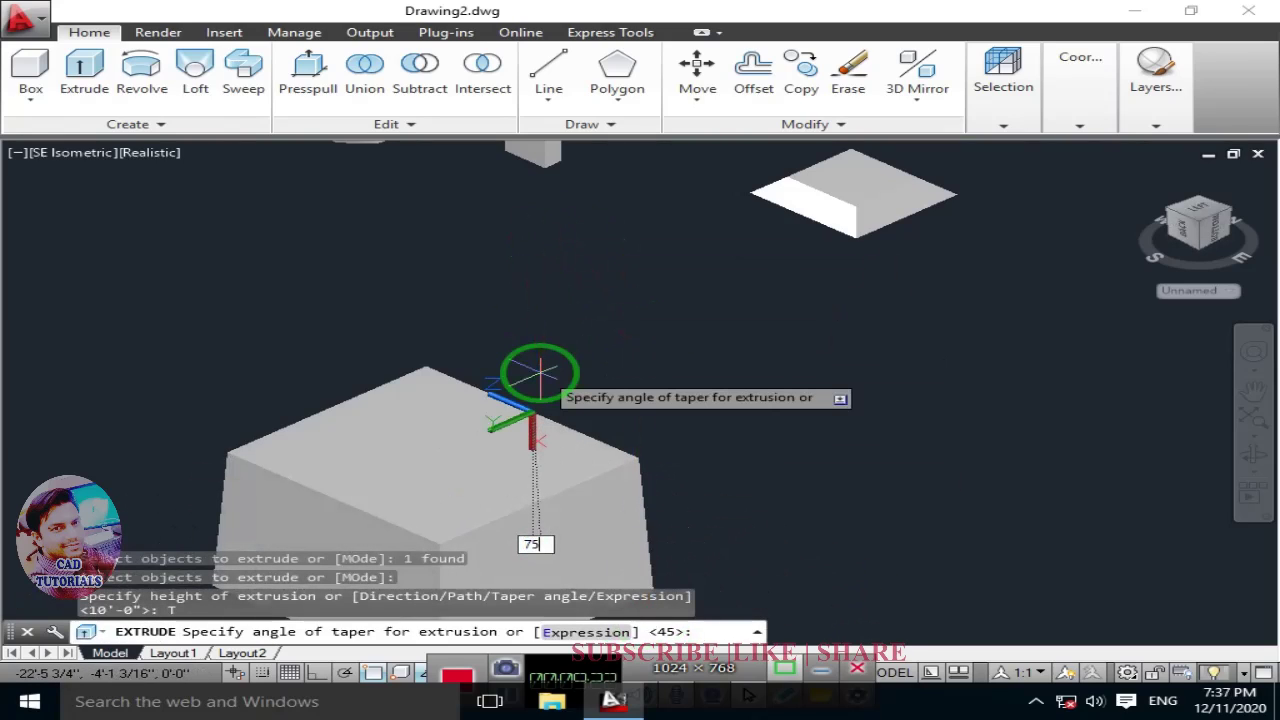
{"action": "key", "text": "Return"}
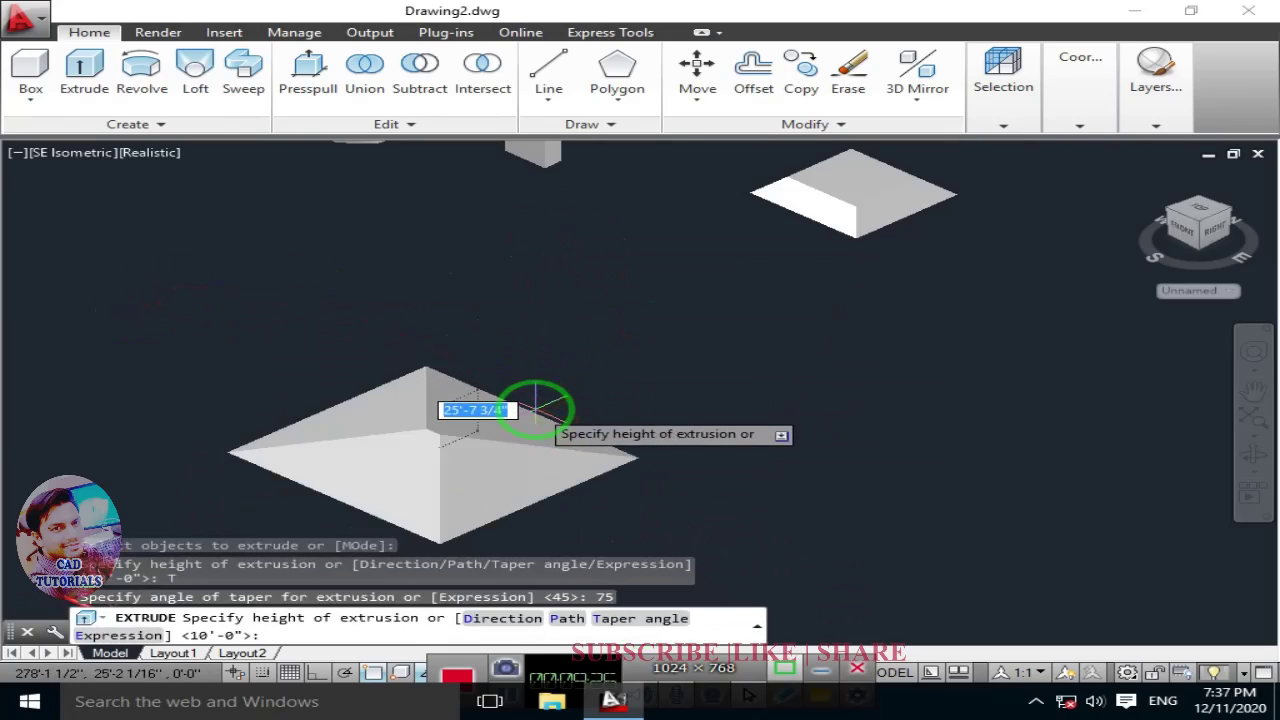
{"action": "type", "text": "20'"}
{"action": "key", "text": "Return"}
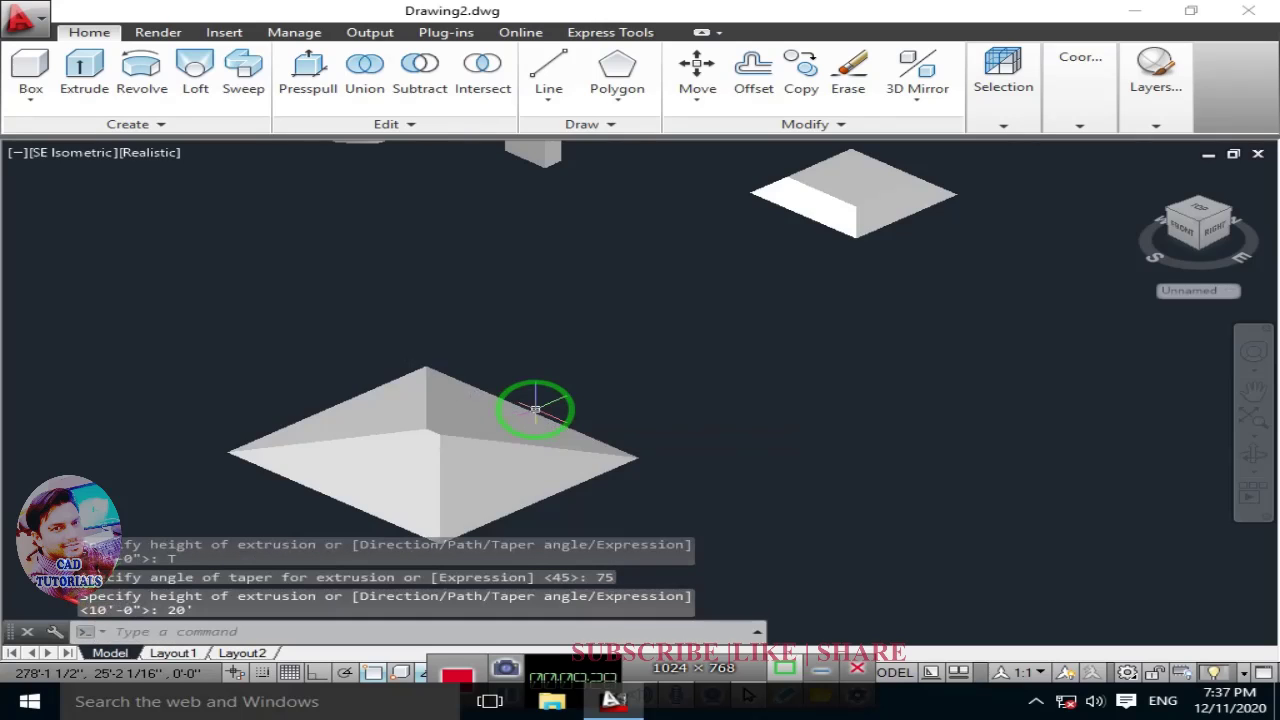
{"action": "middle_click_drag", "start_coordinate": [448, 443], "coordinate": [535, 390]}
{"action": "scroll", "coordinate": [533, 388], "scroll_direction": "up", "scroll_amount": 2}
{"action": "scroll", "coordinate": [540, 385], "scroll_direction": "up", "scroll_amount": 3}
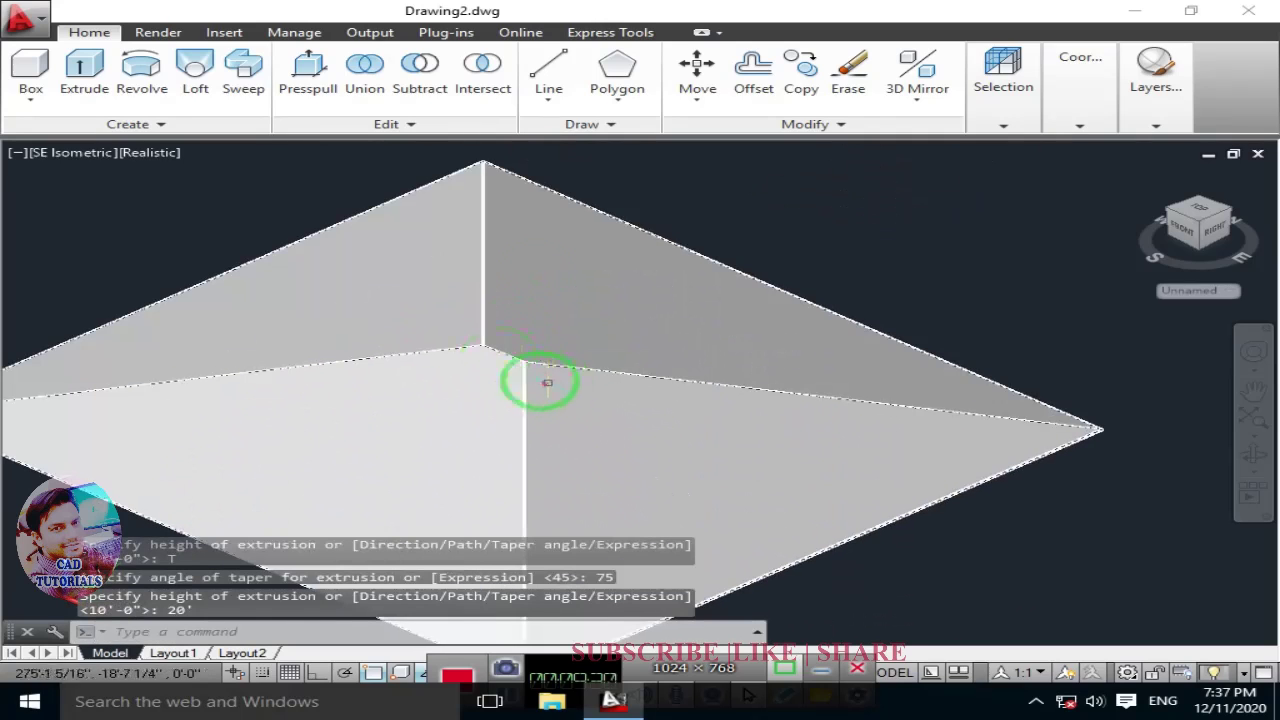
{"action": "scroll", "coordinate": [850, 430], "scroll_direction": "down", "scroll_amount": 2}
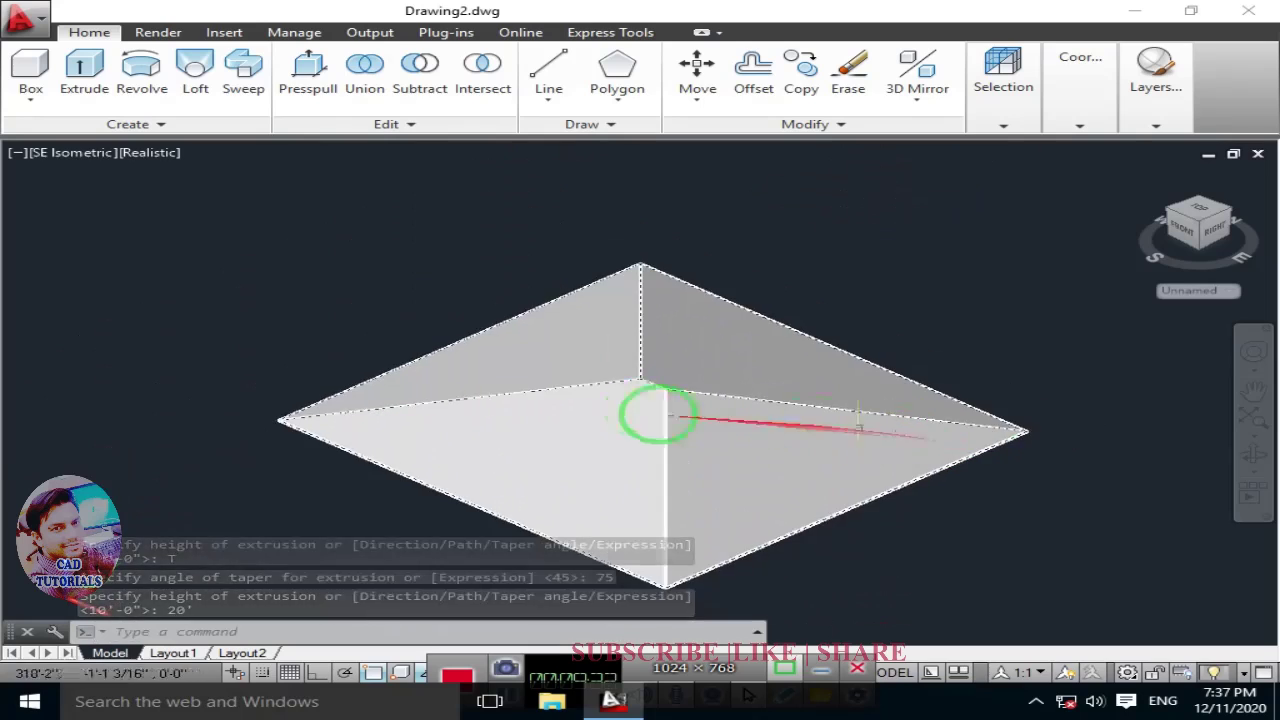
{"action": "mouse_move", "coordinate": [651, 414]}
{"action": "middle_mouse_down"}
{"action": "mouse_move", "coordinate": [822, 410]}
{"action": "mouse_move", "coordinate": [654, 391]}
{"action": "mouse_move", "coordinate": [563, 307]}
{"action": "middle_mouse_up"}
{"action": "scroll", "coordinate": [822, 410], "scroll_direction": "down", "scroll_amount": 2}
{"action": "scroll", "coordinate": [660, 400], "scroll_direction": "down", "scroll_amount": 2}
{"action": "scroll", "coordinate": [563, 307], "scroll_direction": "up", "scroll_amount": 1}
{"action": "scroll", "coordinate": [686, 357], "scroll_direction": "up", "scroll_amount": 2}
Step: Draw a larger rectangle in a clear area of the scene
{"action": "middle_click_drag", "start_coordinate": [686, 357], "coordinate": [337, 366]}
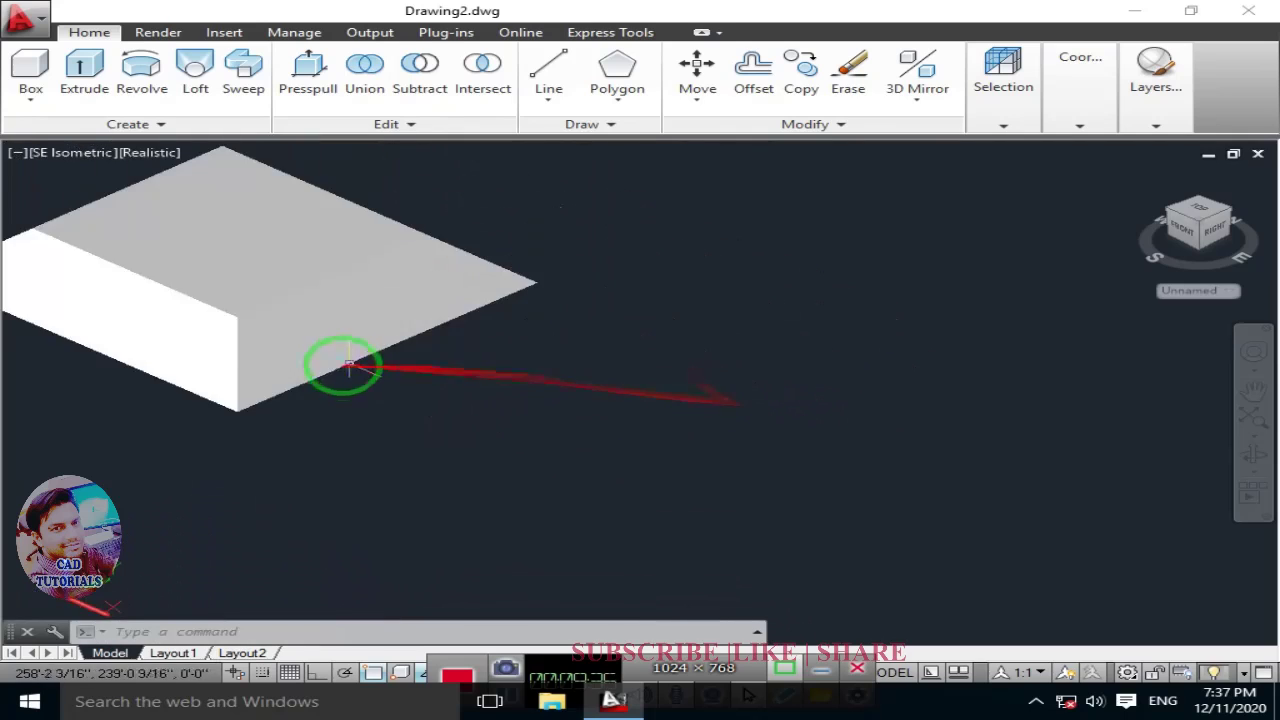
{"action": "scroll", "coordinate": [337, 366], "scroll_direction": "down", "scroll_amount": 2}
{"action": "middle_click_drag", "start_coordinate": [667, 416], "coordinate": [626, 398]}
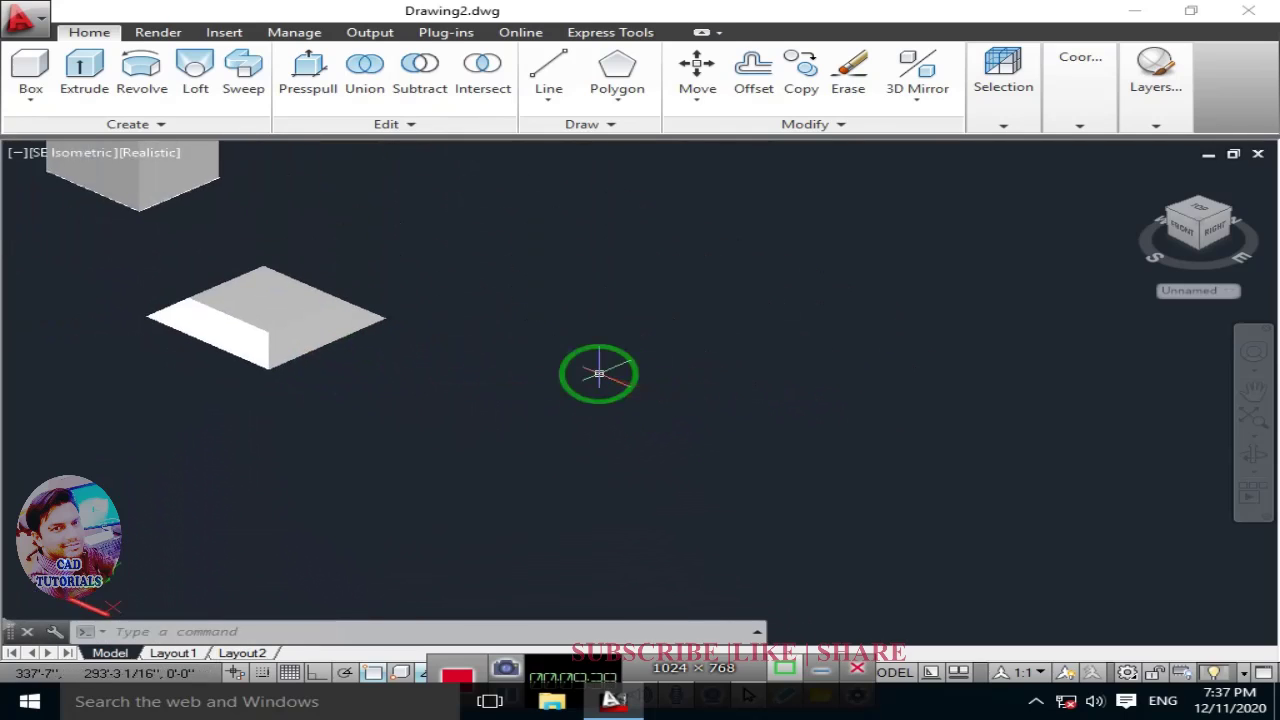
{"action": "middle_click_drag", "start_coordinate": [564, 349], "coordinate": [530, 357]}
{"action": "key", "text": "space"}
{"action": "left_click", "coordinate": [543, 324]}
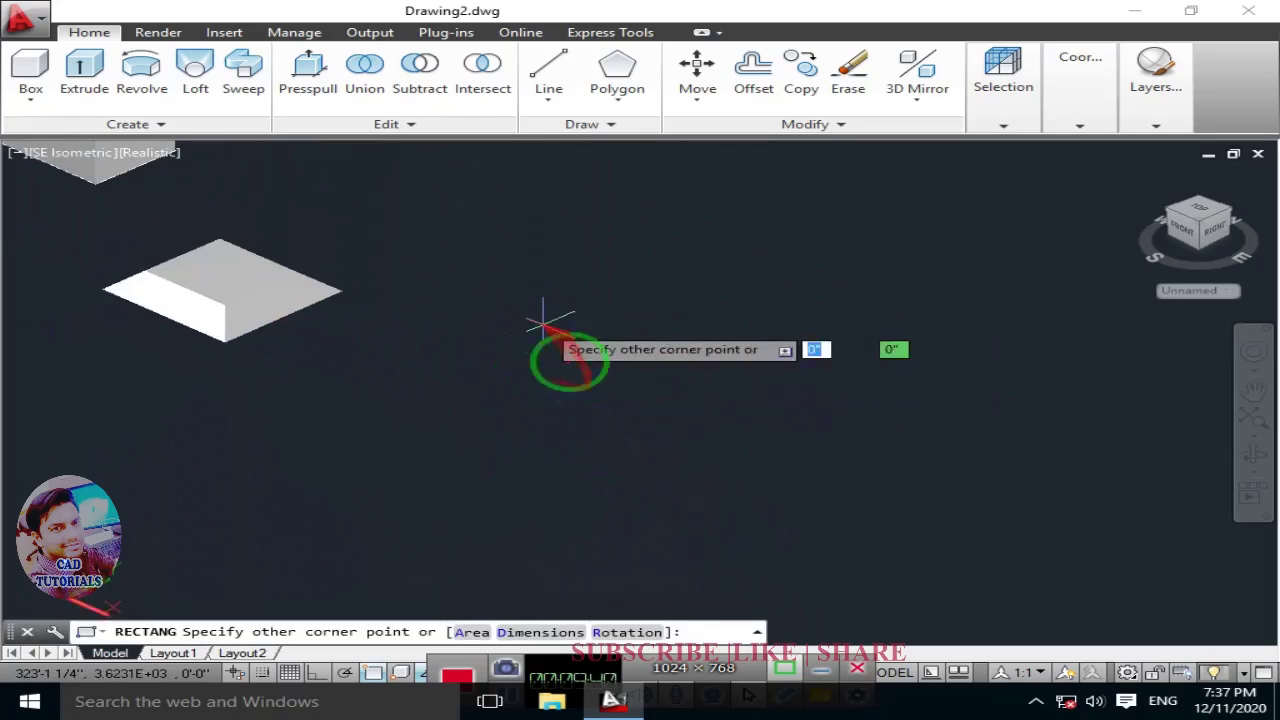
{"action": "left_click", "coordinate": [617, 447]}
{"action": "type", "text": "ext"}
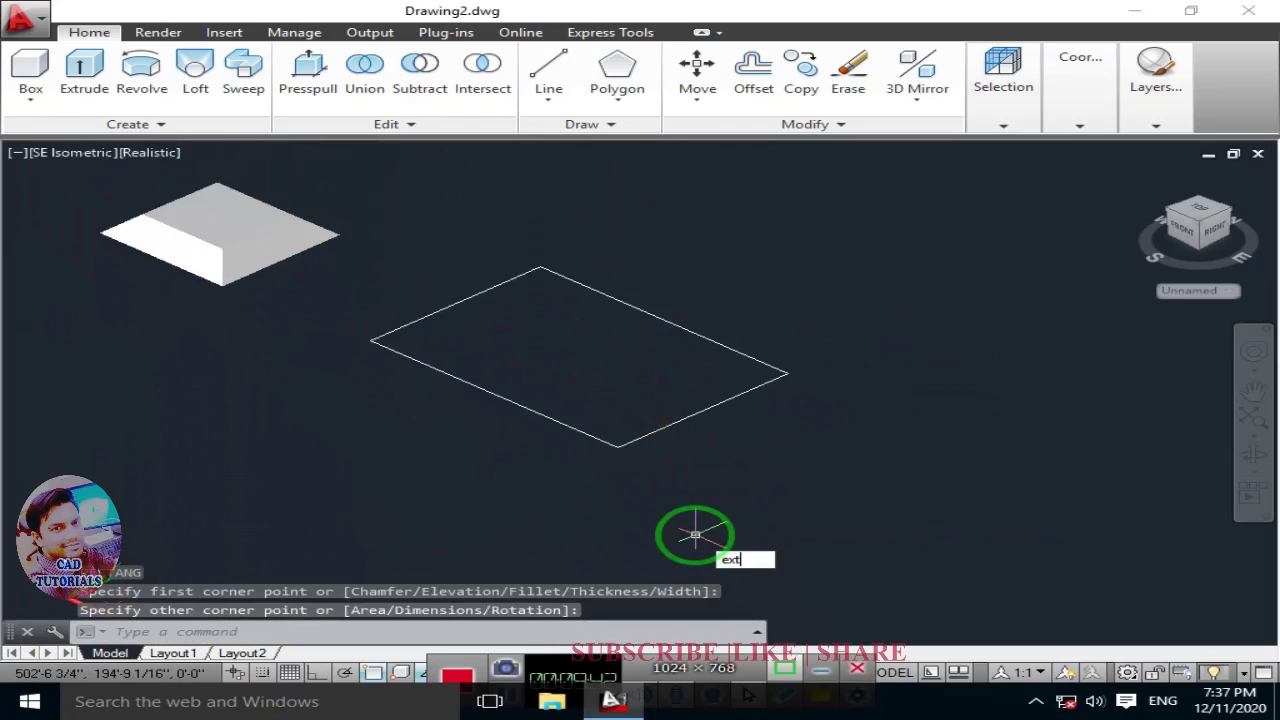
Step: Extrude the large rectangle 20' high with the default 75° taper
{"action": "key", "text": "Return"}
{"action": "left_click", "coordinate": [630, 438]}
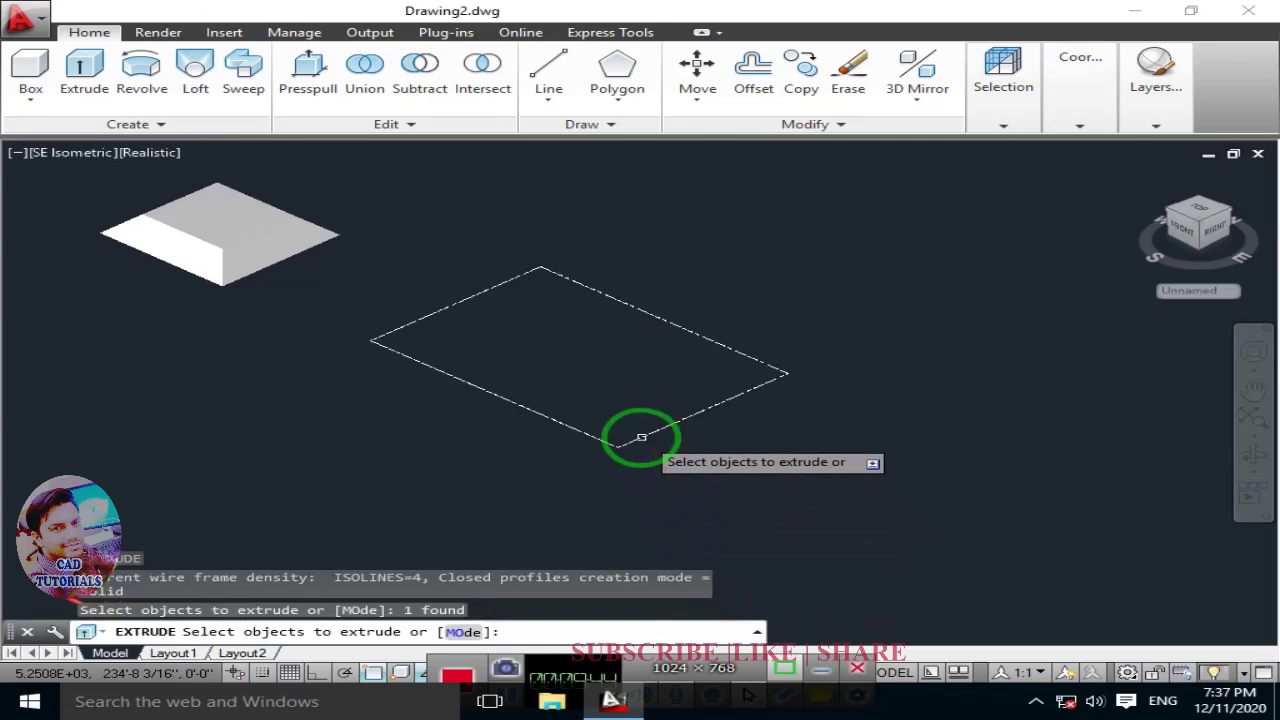
{"action": "key", "text": "Return"}
{"action": "left_click", "coordinate": [630, 618]}
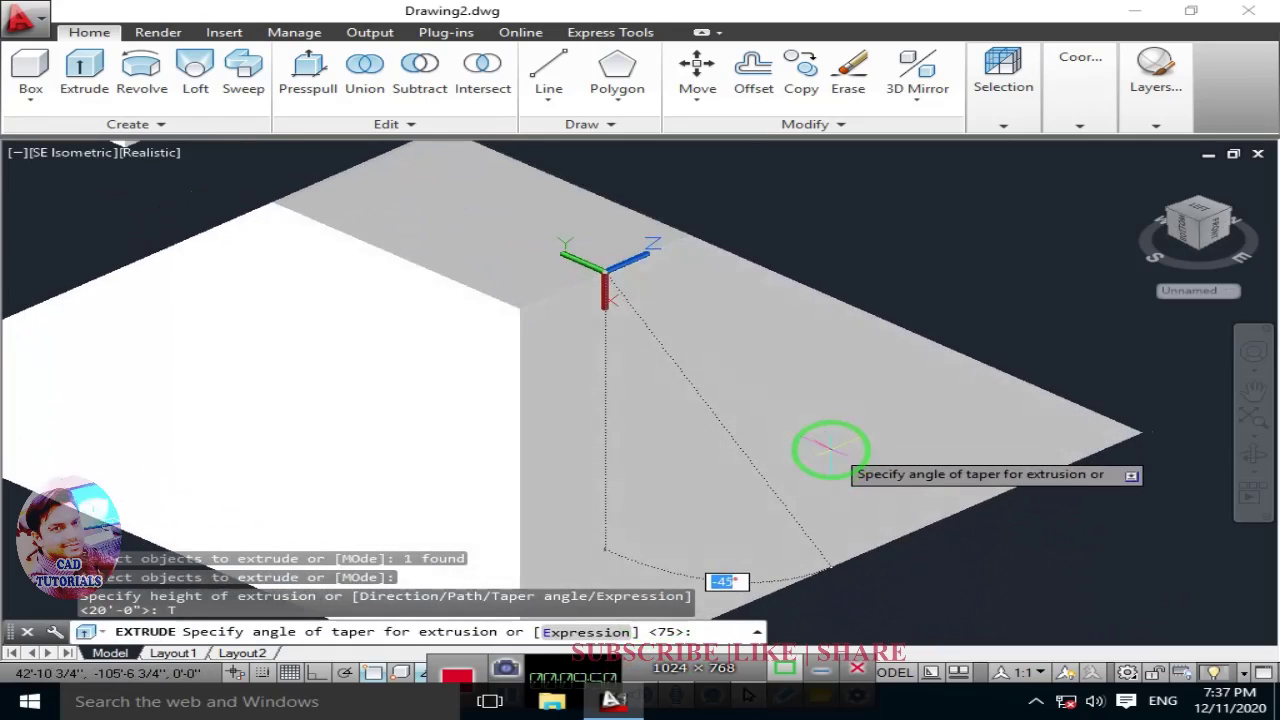
{"action": "left_click", "coordinate": [831, 449]}
{"action": "left_click", "coordinate": [857, 464]}
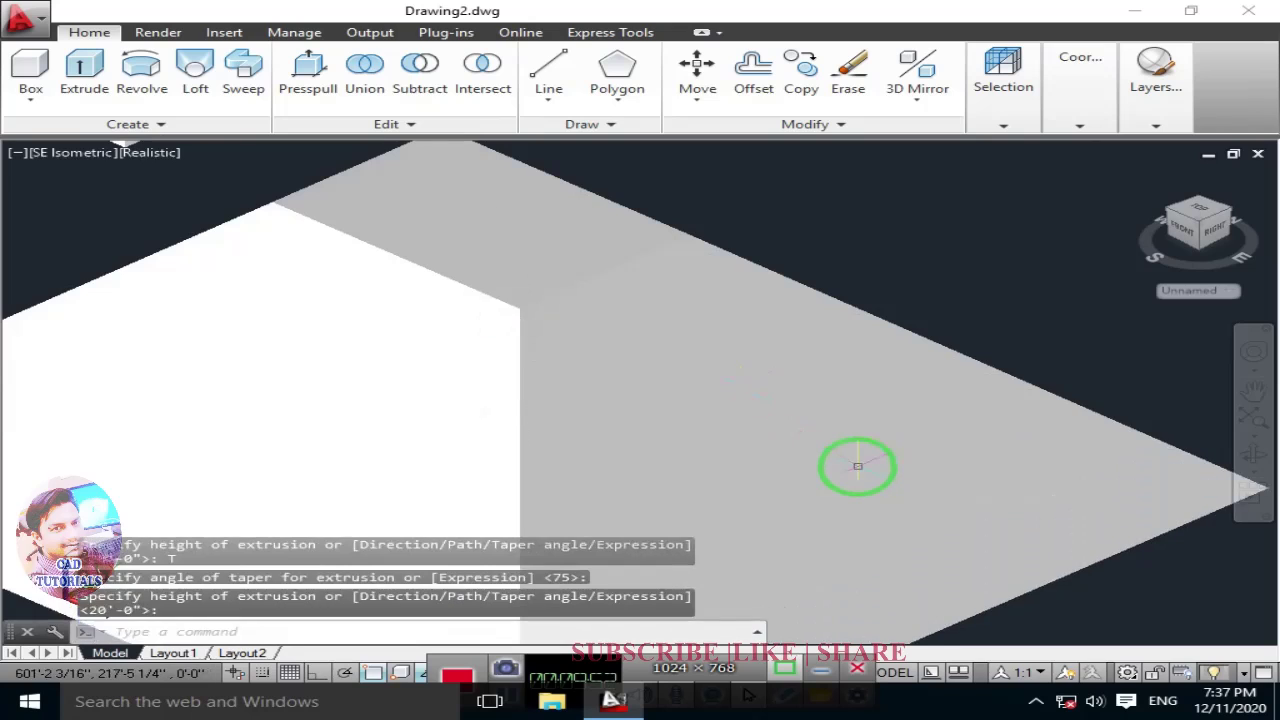
{"action": "scroll", "coordinate": [800, 430], "scroll_direction": "down", "scroll_amount": 2}
{"action": "scroll", "coordinate": [760, 400], "scroll_direction": "down", "scroll_amount": 1}
{"action": "scroll", "coordinate": [720, 395], "scroll_direction": "down", "scroll_amount": 2}
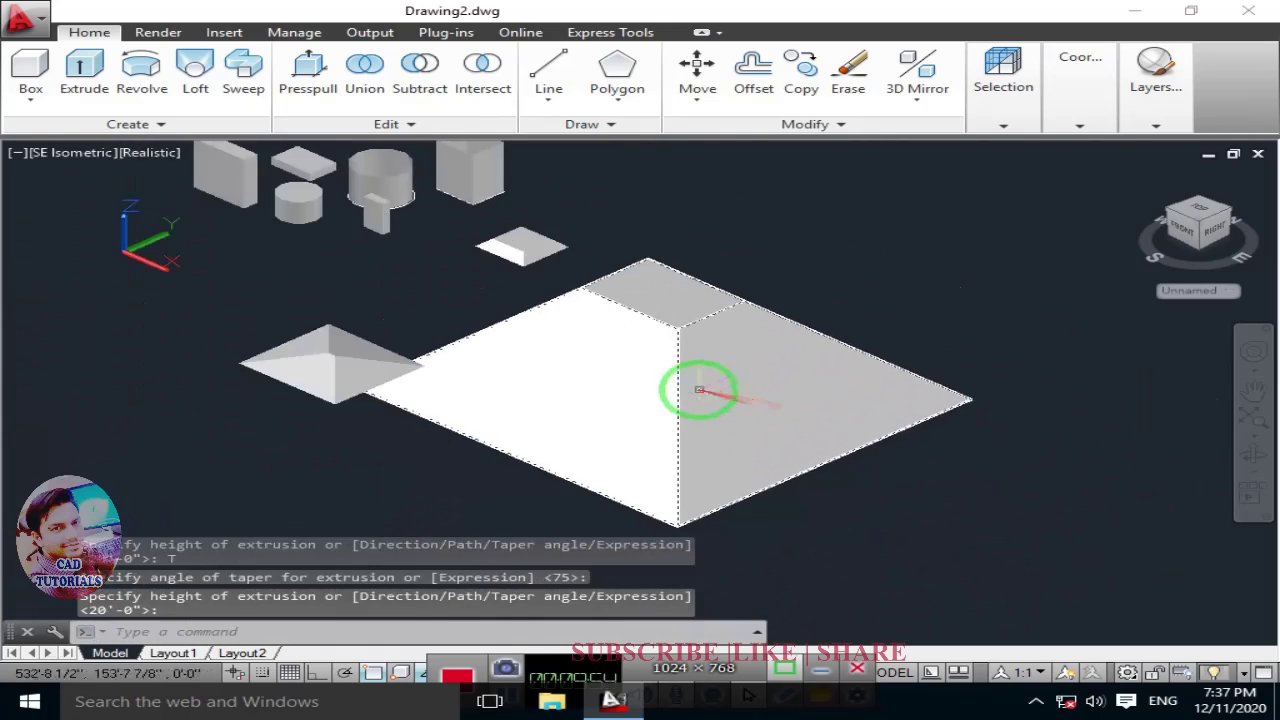
{"action": "mouse_move", "coordinate": [678, 375]}
{"action": "middle_mouse_down"}
{"action": "mouse_move", "coordinate": [720, 388]}
{"action": "mouse_move", "coordinate": [508, 421]}
{"action": "mouse_move", "coordinate": [680, 428]}
{"action": "mouse_move", "coordinate": [773, 364]}
{"action": "middle_mouse_up"}
Step: Return to the SE Isometric view and draw a rectangle above the solids
{"action": "left_click_drag", "start_coordinate": [775, 355], "coordinate": [651, 343]}
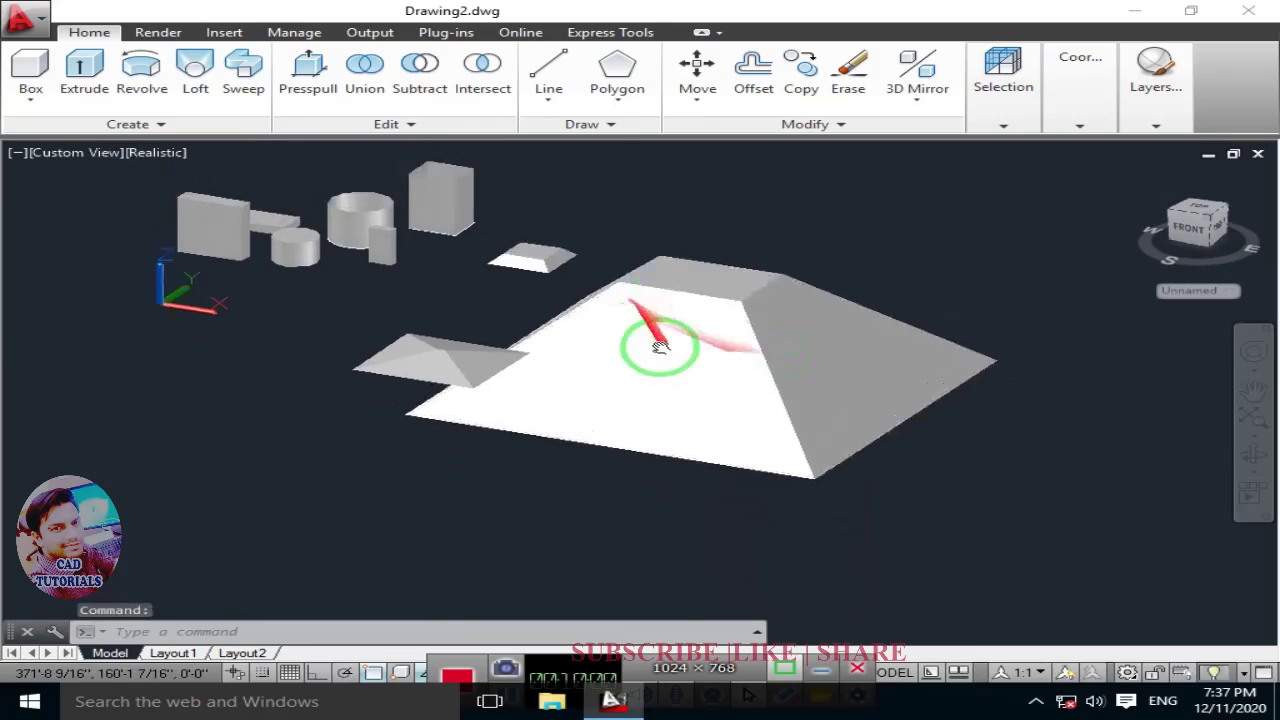
{"action": "left_click", "coordinate": [60, 152]}
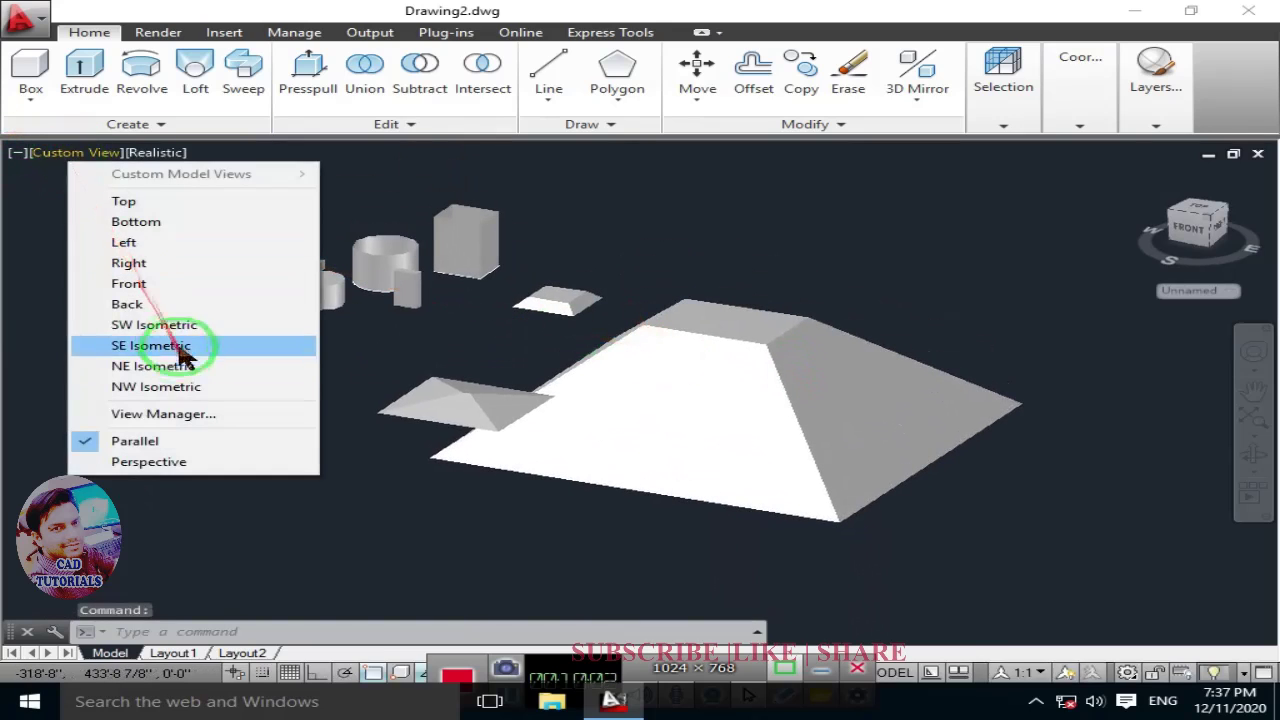
{"action": "left_click", "coordinate": [165, 345]}
{"action": "type", "text": "rec"}
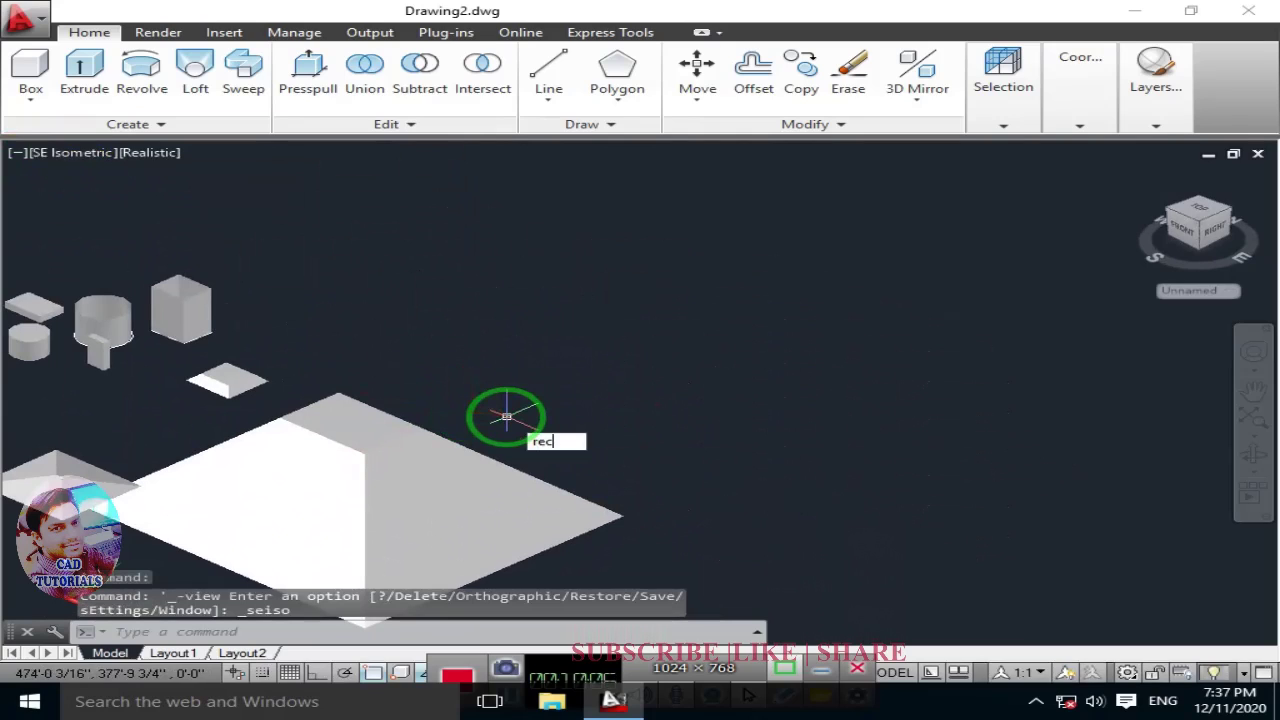
{"action": "key", "text": "Return"}
{"action": "left_click", "coordinate": [550, 261]}
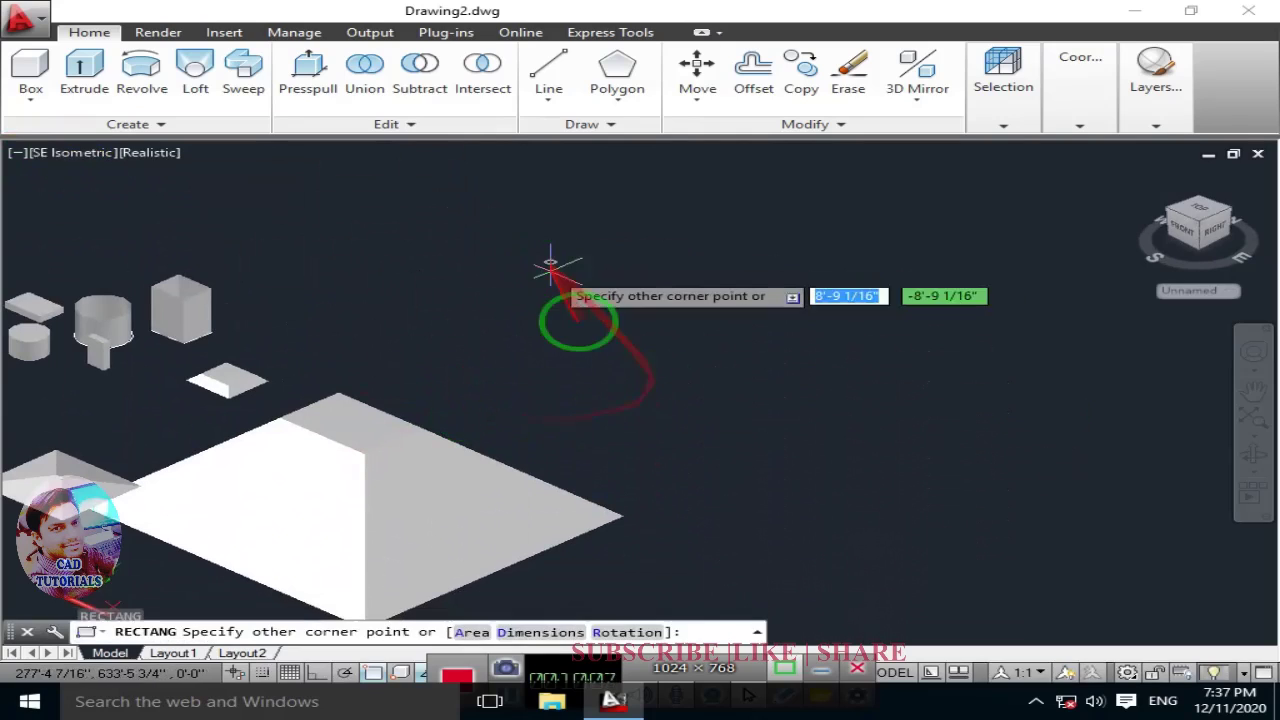
{"action": "left_click", "coordinate": [626, 381]}
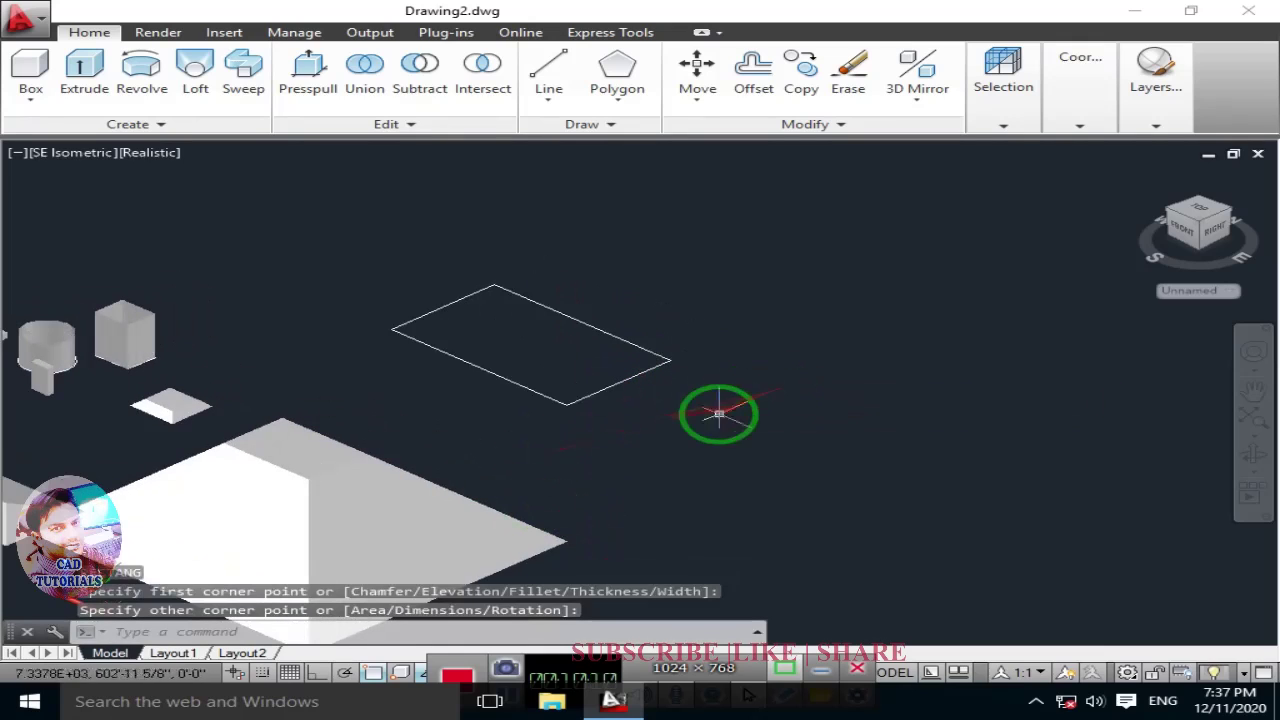
Step: Draw a vertical line up-right of the rectangle with Ortho on
{"action": "type", "text": "l"}
{"action": "key", "text": "Return"}
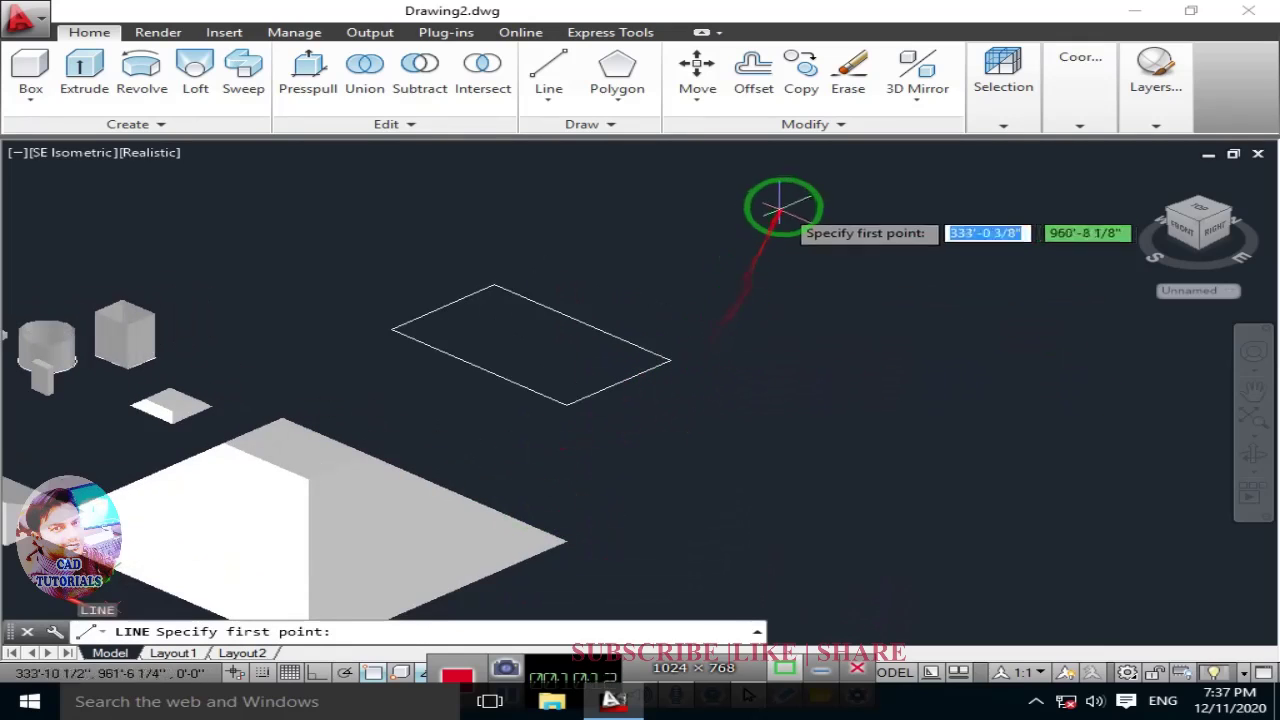
{"action": "left_click", "coordinate": [778, 208]}
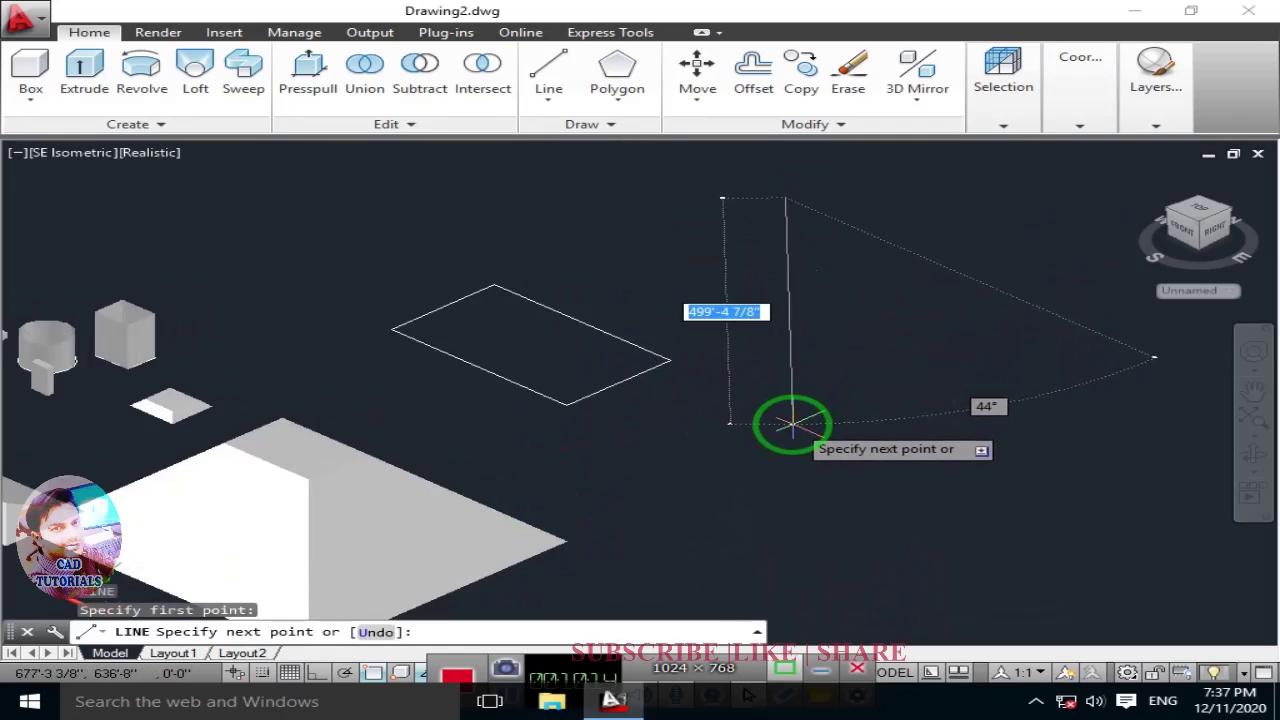
{"action": "key", "text": "F8"}
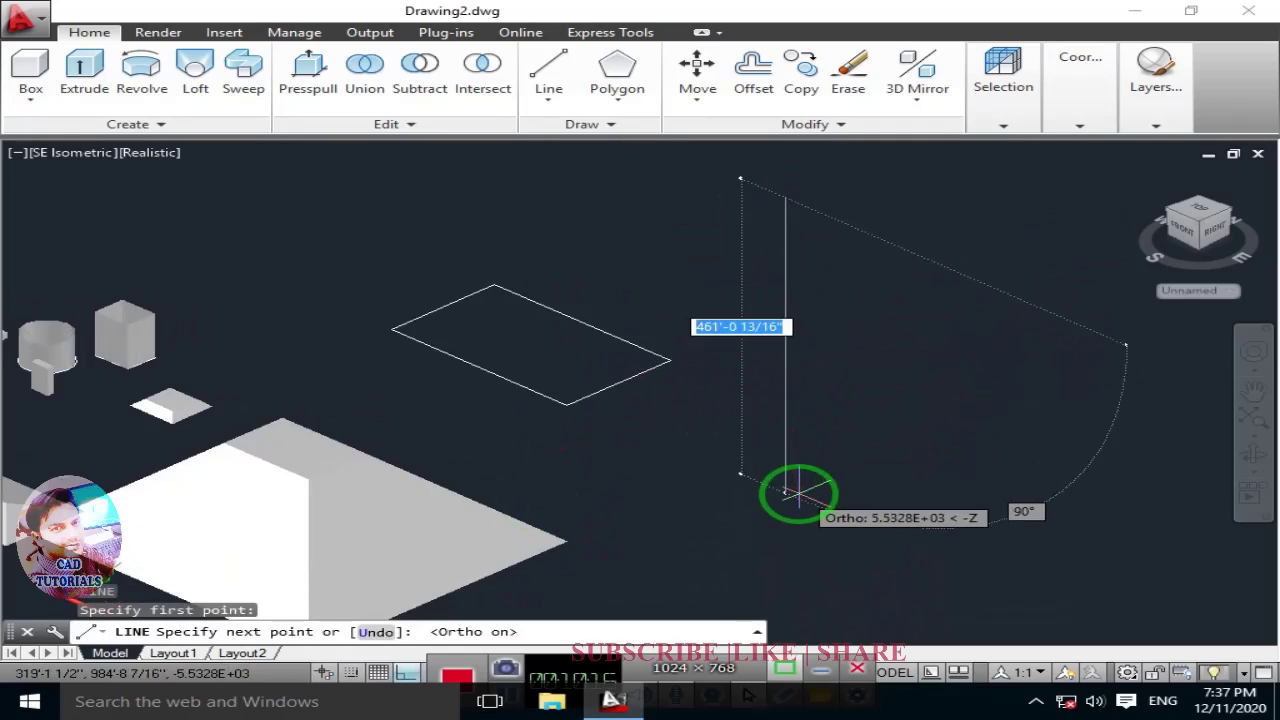
{"action": "left_click", "coordinate": [795, 493]}
{"action": "key", "text": "Escape"}
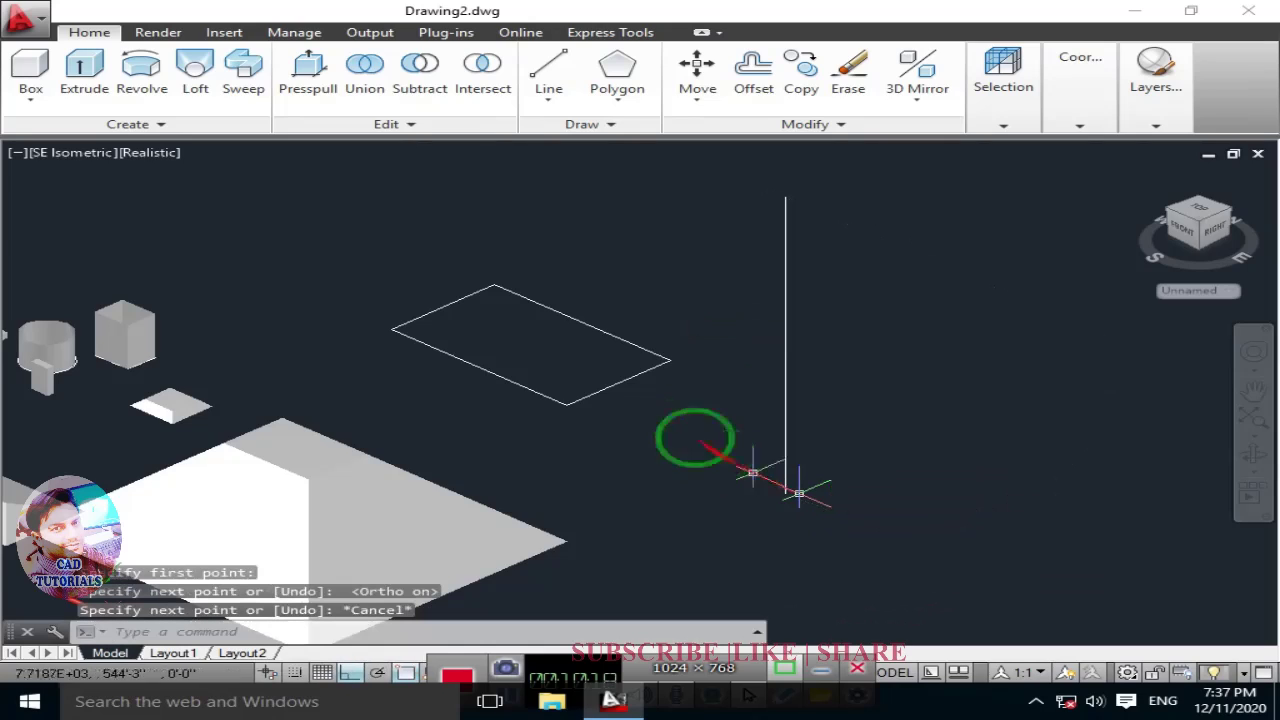
{"action": "type", "text": "ext"}
{"action": "key", "text": "Return"}
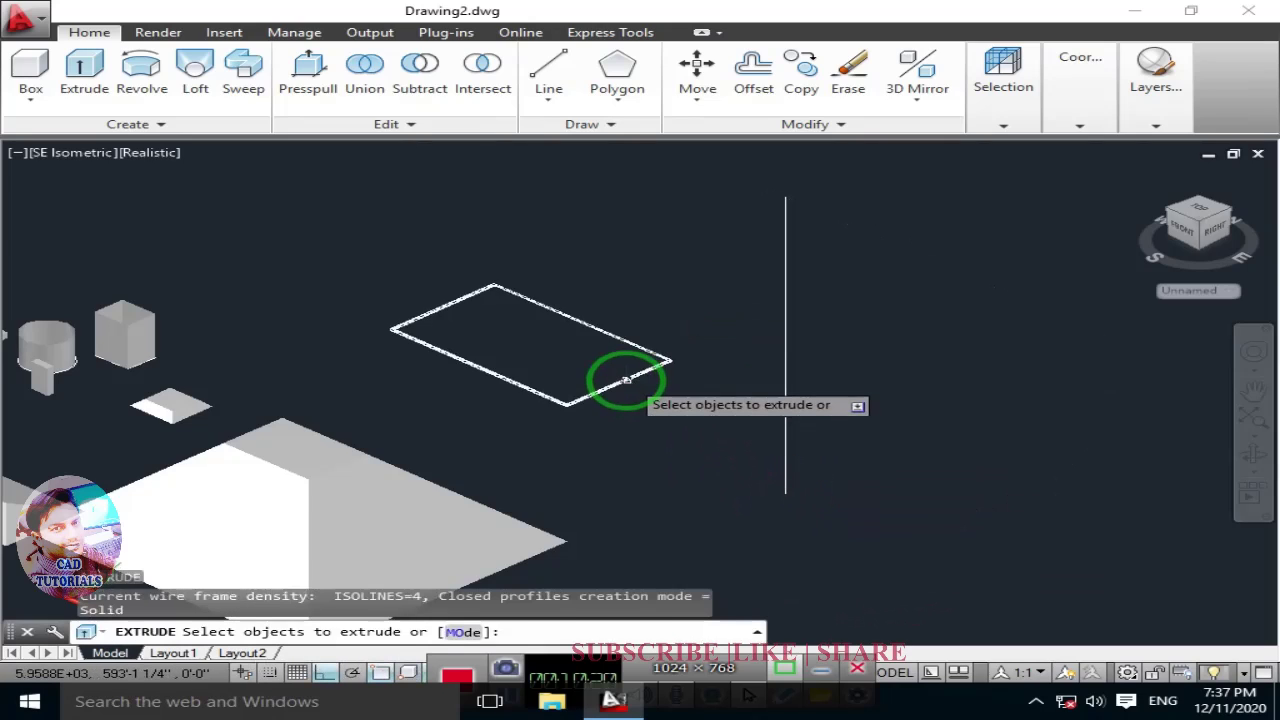
Step: Extrude the rectangle along the vertical line's direction, from its bottom to its top endpoint
{"action": "left_click", "coordinate": [626, 380]}
{"action": "key", "text": "Return"}
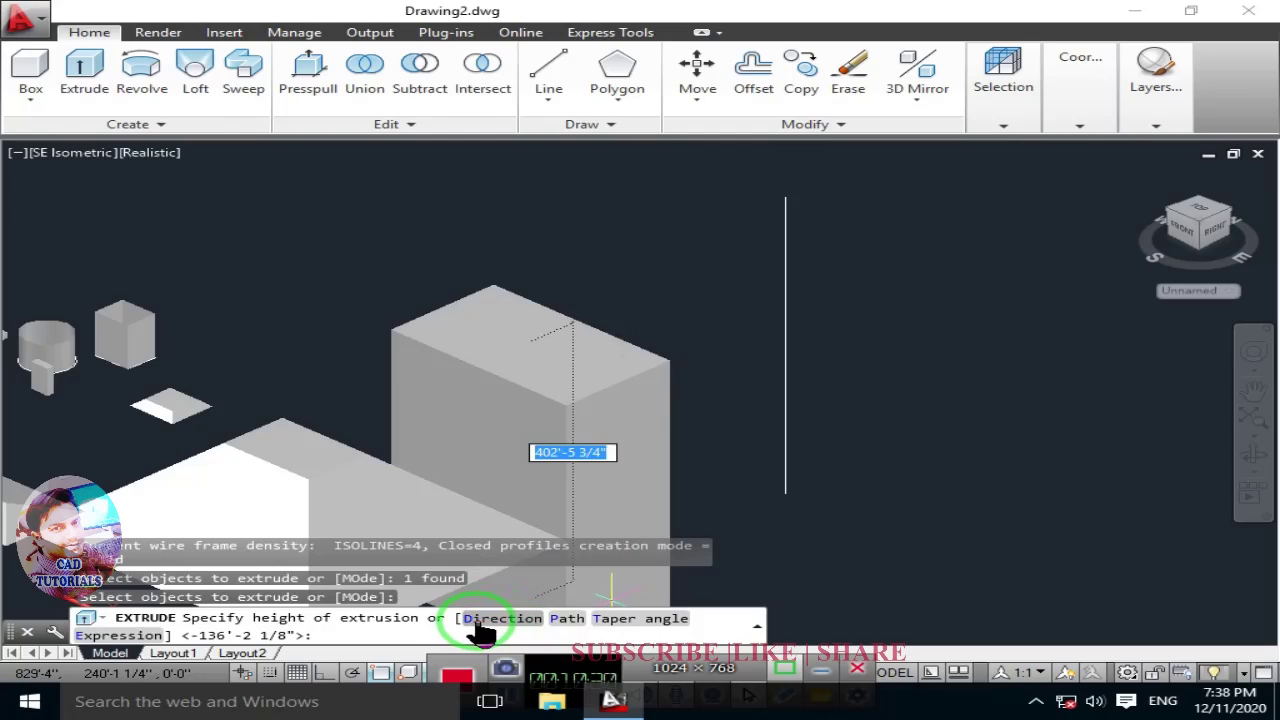
{"action": "left_click", "coordinate": [495, 620]}
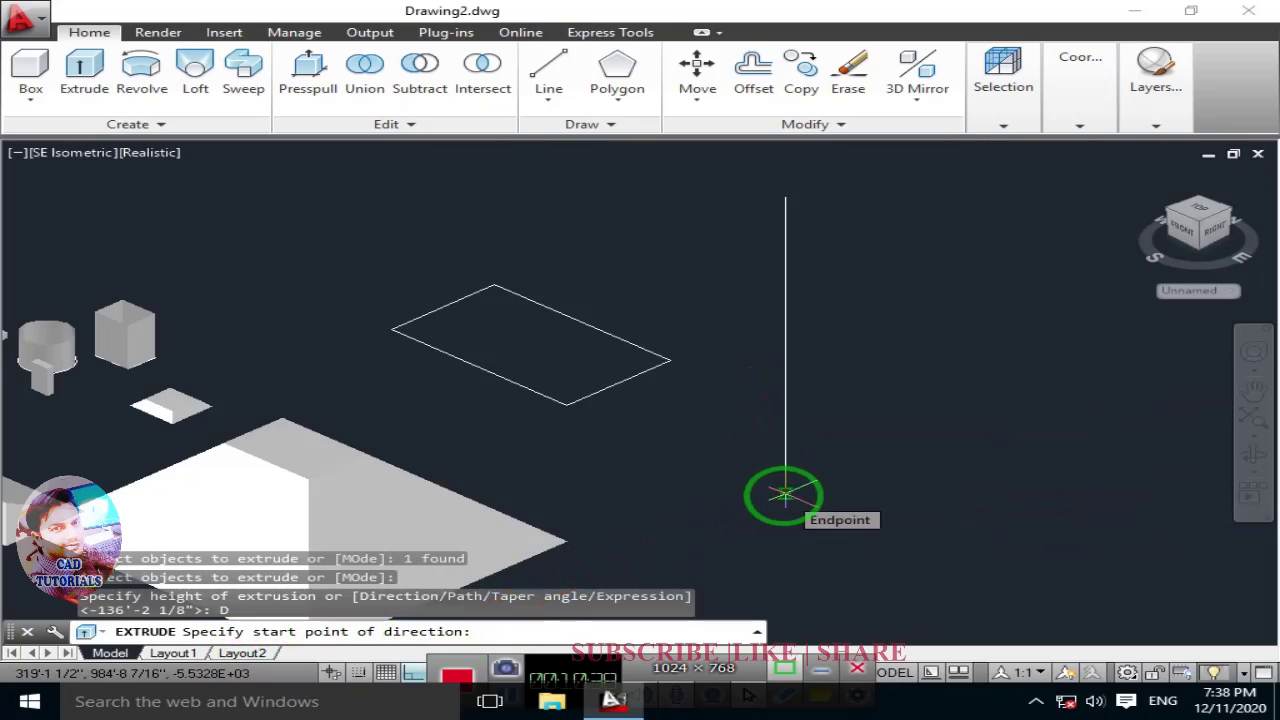
{"action": "left_click", "coordinate": [785, 493]}
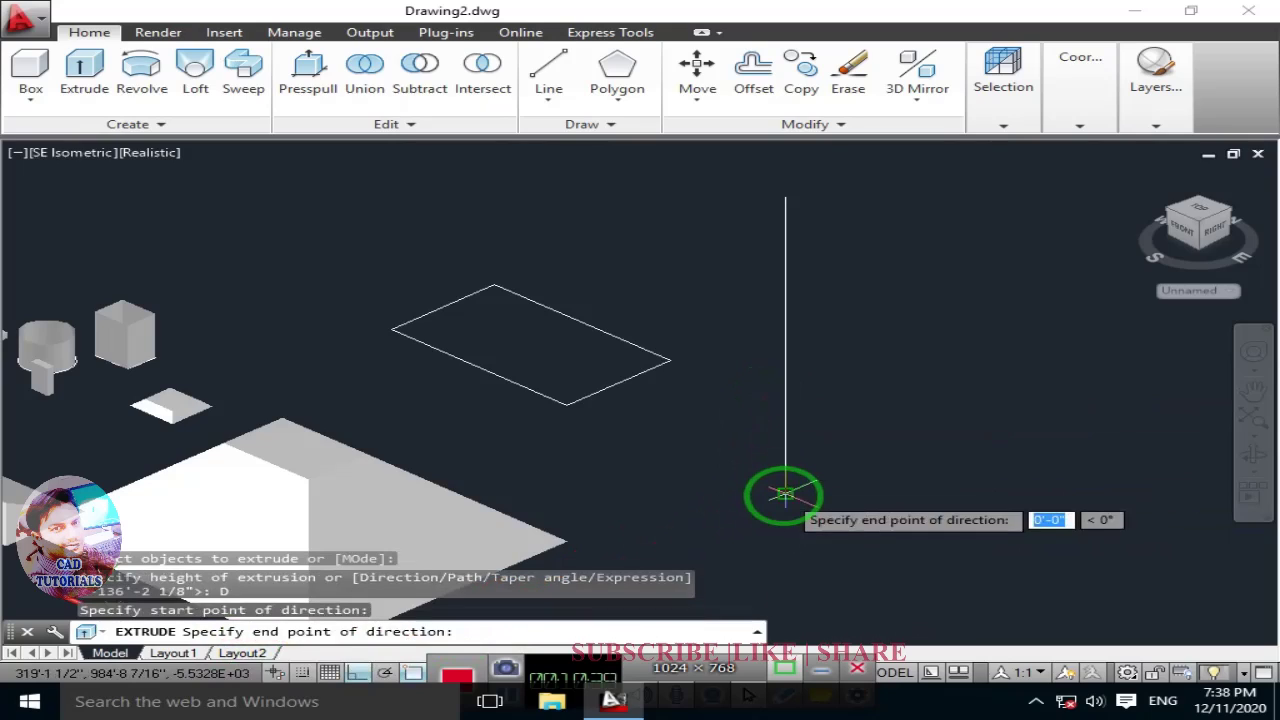
{"action": "left_click", "coordinate": [785, 196]}
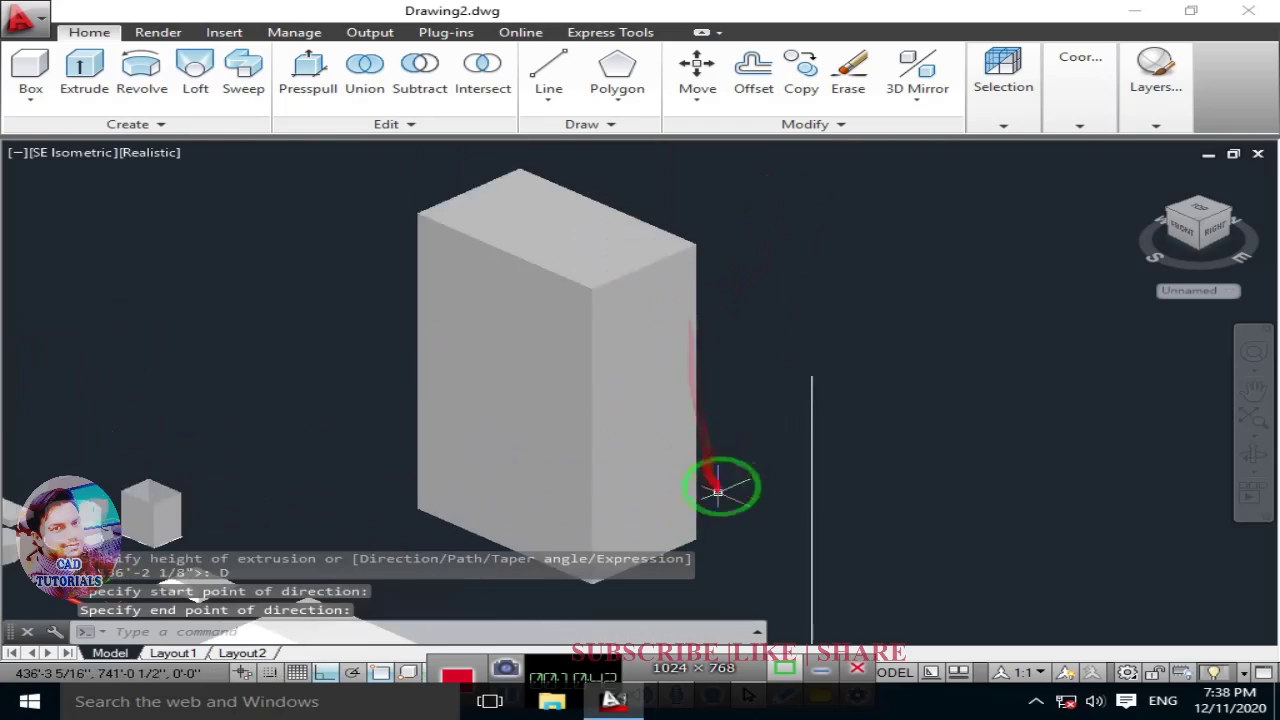
{"action": "middle_click_drag", "start_coordinate": [820, 408], "coordinate": [814, 463]}
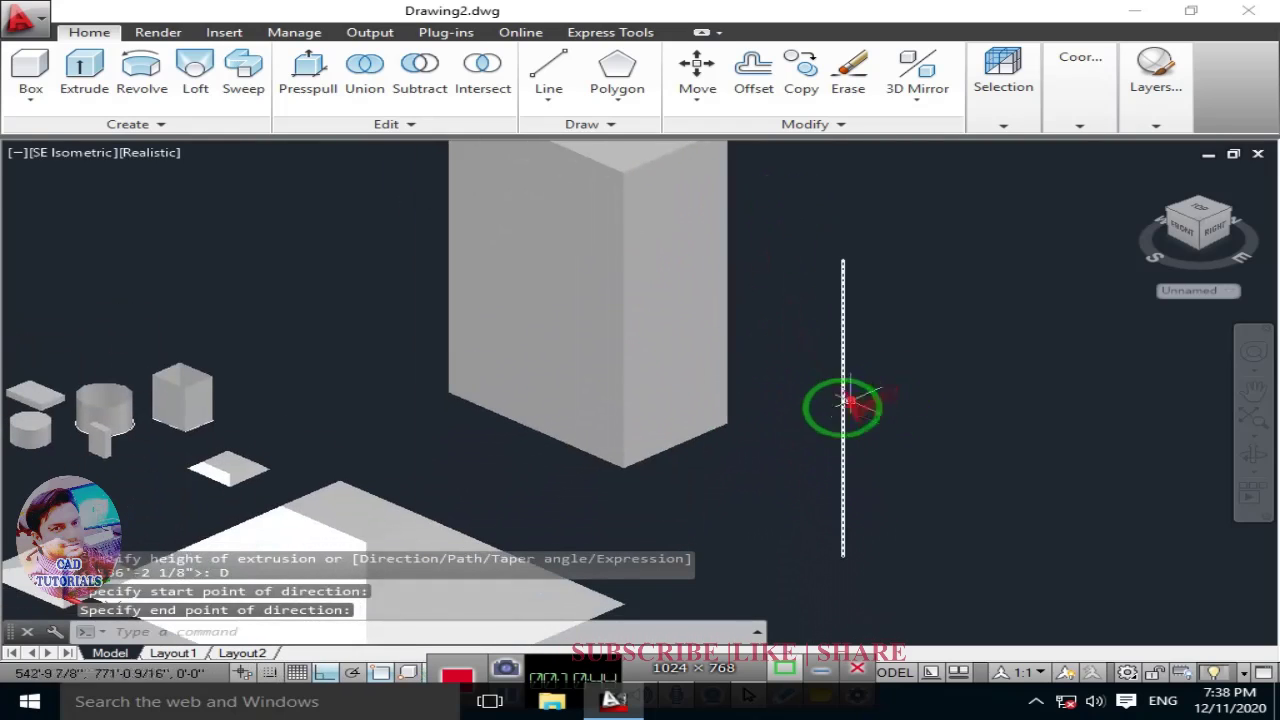
{"action": "left_click", "coordinate": [686, 290]}
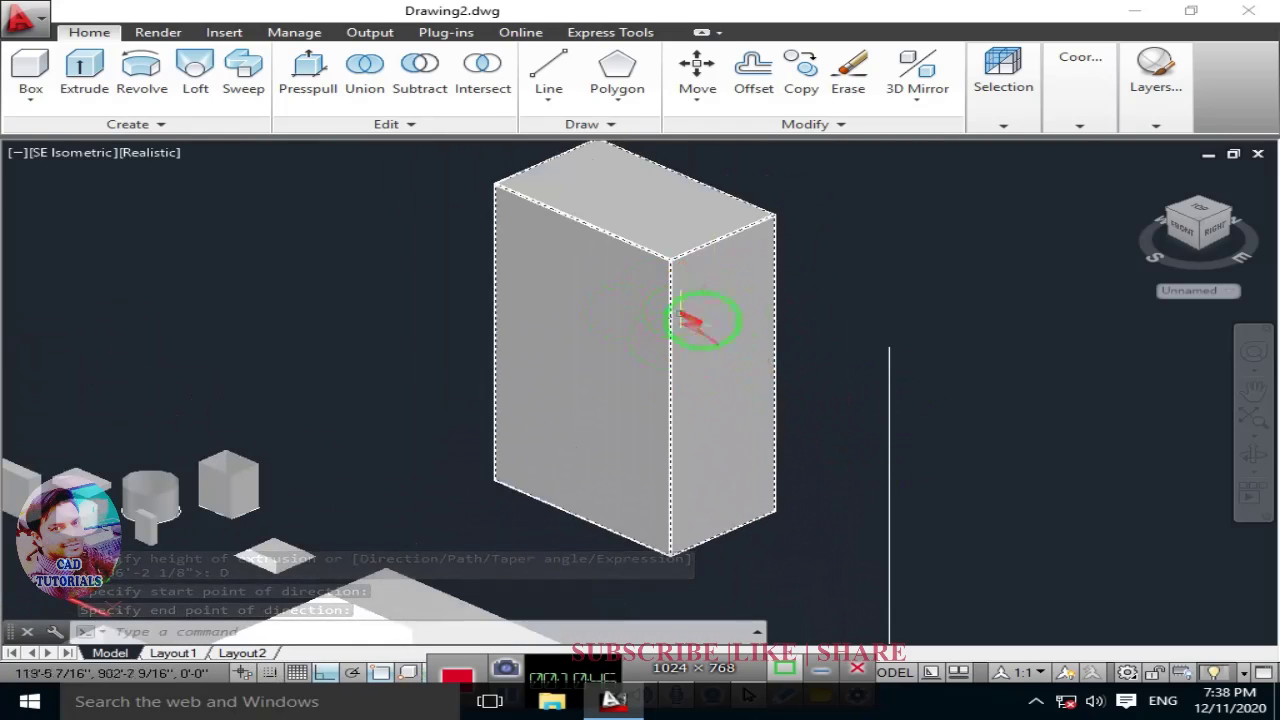
{"action": "mouse_move", "coordinate": [682, 326]}
{"action": "middle_mouse_down"}
{"action": "mouse_move", "coordinate": [675, 424]}
{"action": "mouse_move", "coordinate": [570, 400]}
{"action": "middle_mouse_up"}
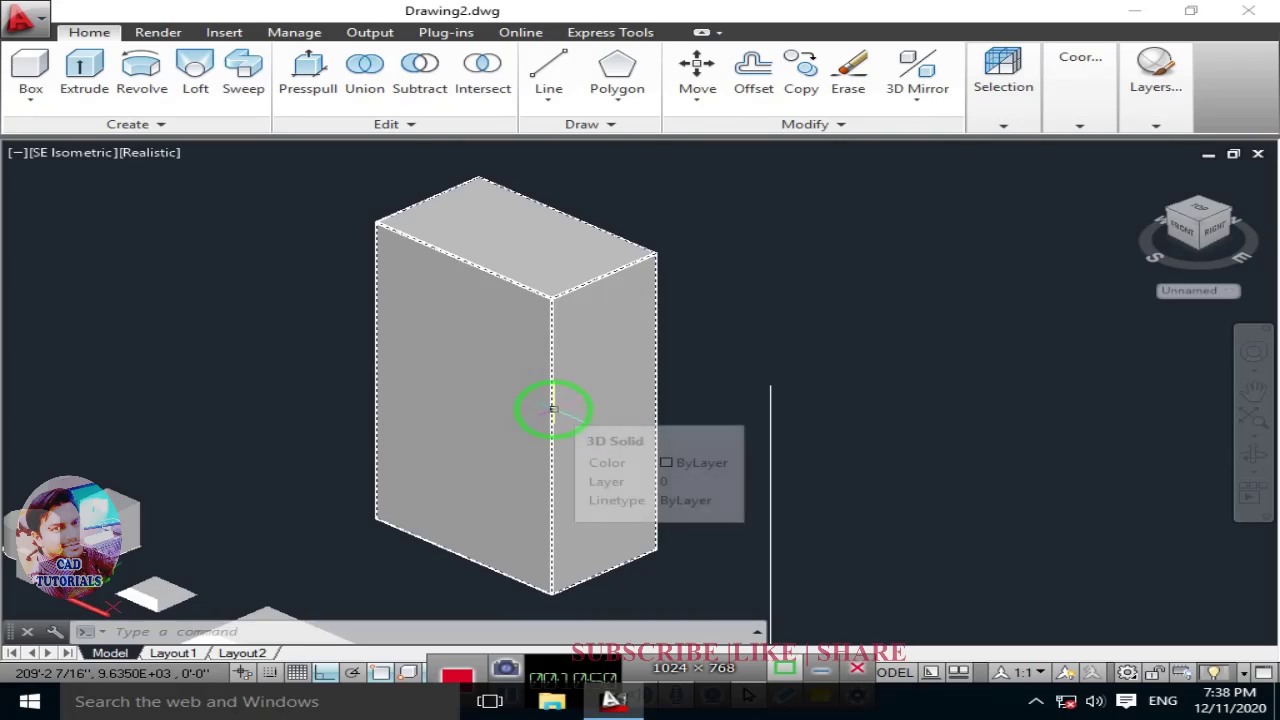
{"action": "key", "text": "Escape"}
{"action": "middle_click_drag", "start_coordinate": [647, 443], "coordinate": [605, 407]}
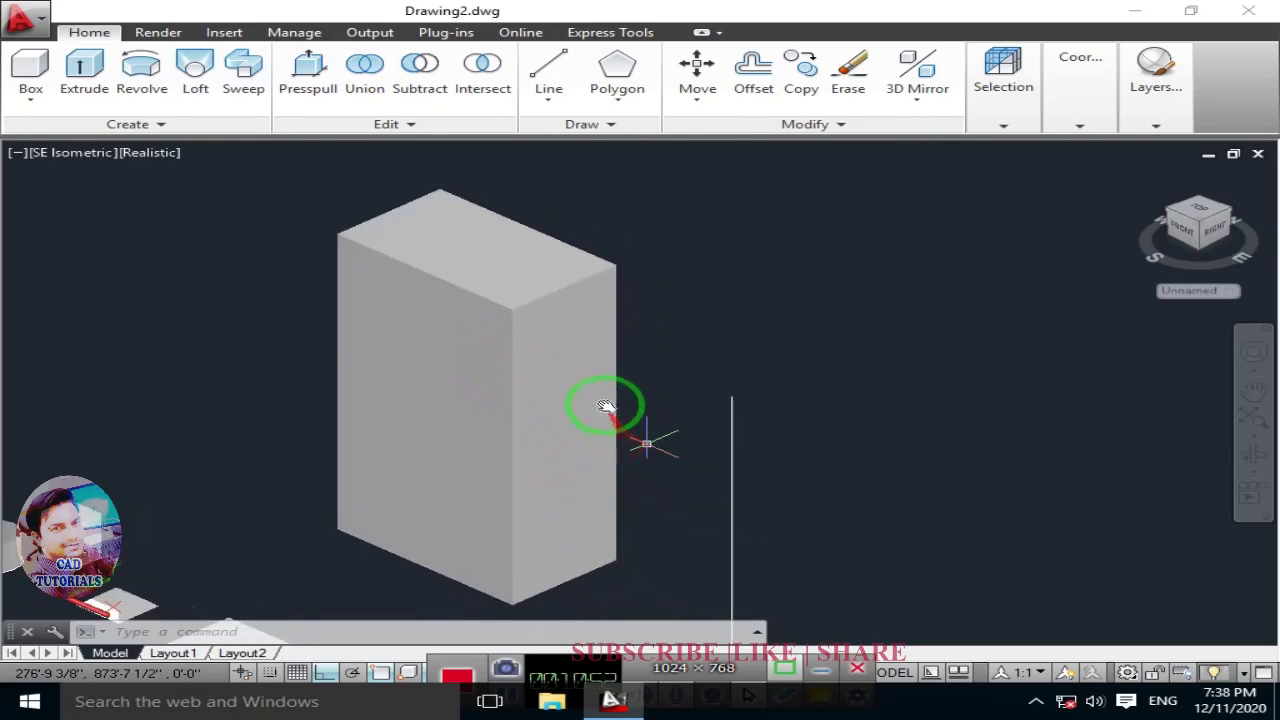
{"action": "scroll", "coordinate": [600, 410], "scroll_direction": "down", "scroll_amount": 3}
{"action": "scroll", "coordinate": [490, 418], "scroll_direction": "down", "scroll_amount": 2}
{"action": "scroll", "coordinate": [505, 375], "scroll_direction": "up", "scroll_amount": 2}
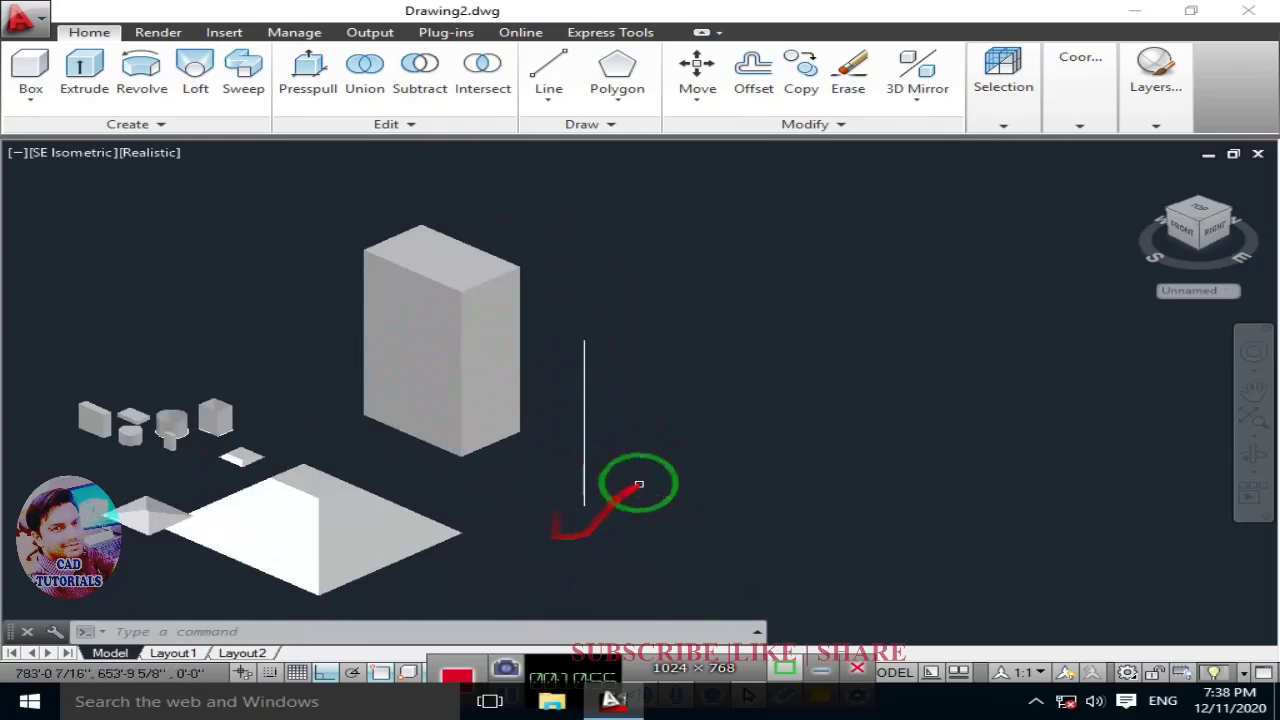
{"action": "mouse_move", "coordinate": [638, 484]}
{"action": "middle_mouse_down"}
{"action": "mouse_move", "coordinate": [616, 438]}
{"action": "mouse_move", "coordinate": [400, 383]}
{"action": "middle_mouse_up"}
{"action": "type", "text": "ext"}
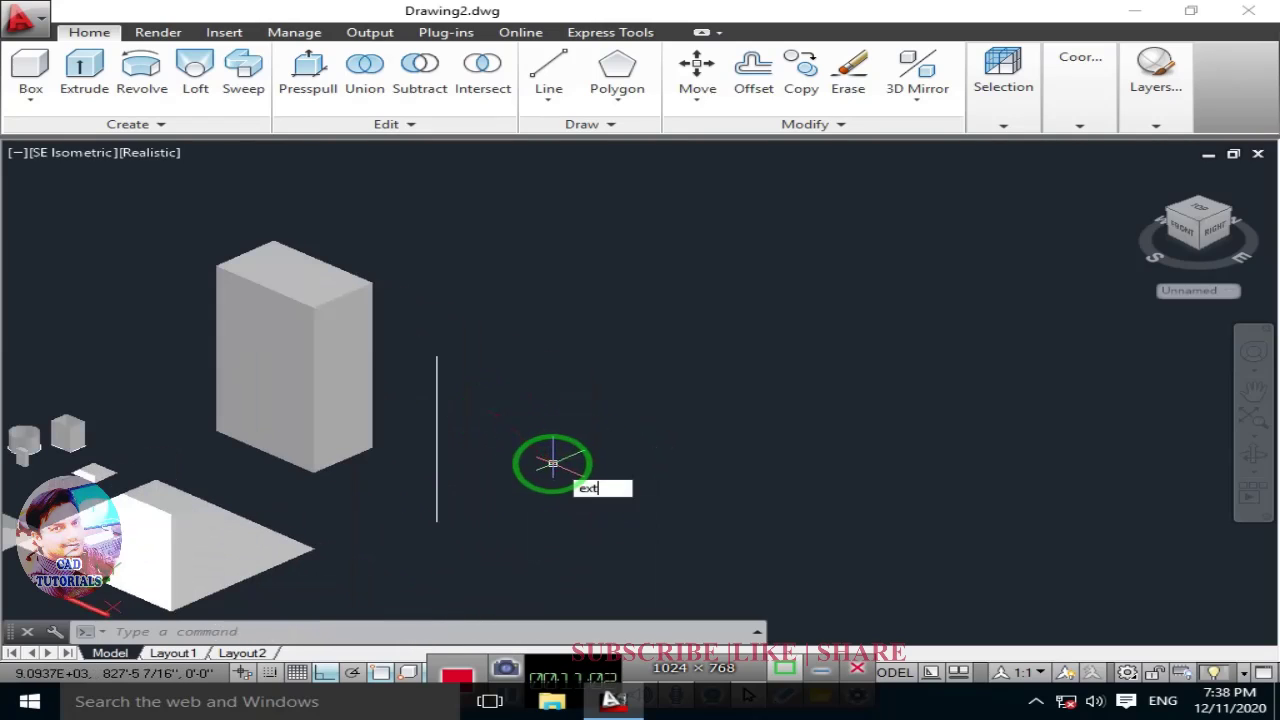
Step: Draw a new rectangle beside the tall box
{"action": "key", "text": "Return"}
{"action": "key", "text": "Escape"}
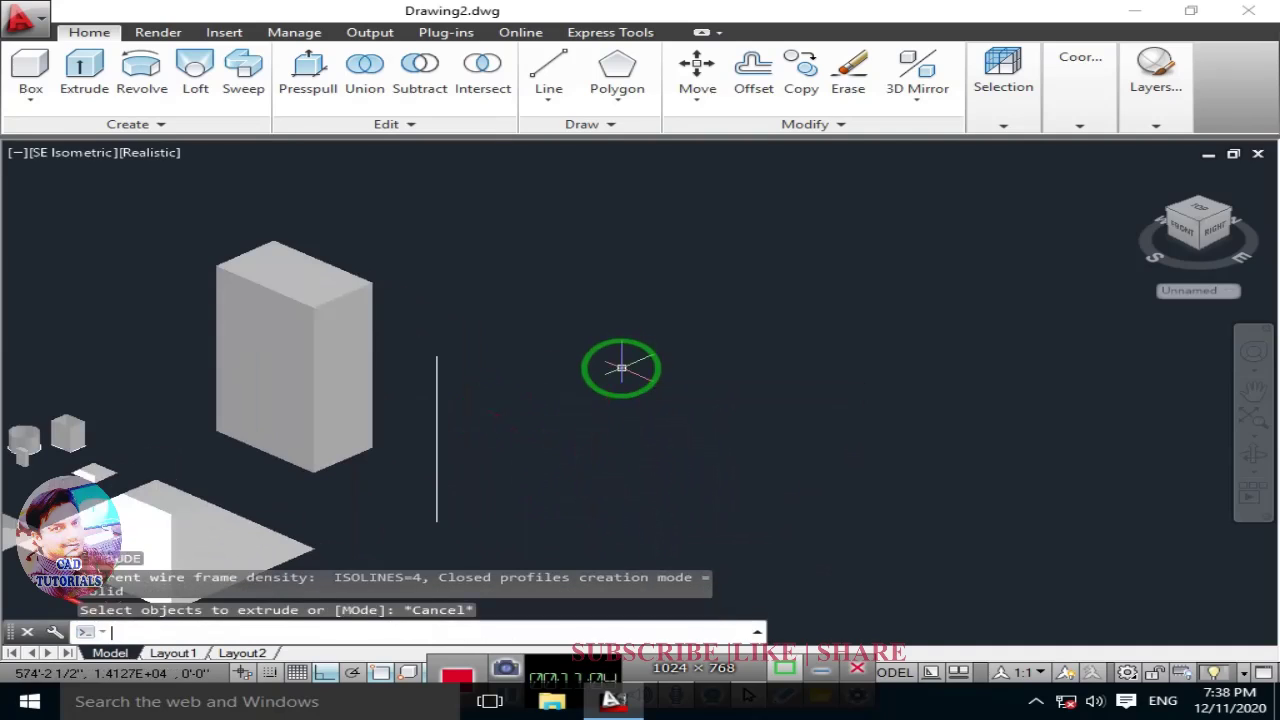
{"action": "type", "text": "rec"}
{"action": "key", "text": "Return"}
{"action": "left_click", "coordinate": [598, 330]}
{"action": "left_click", "coordinate": [680, 456]}
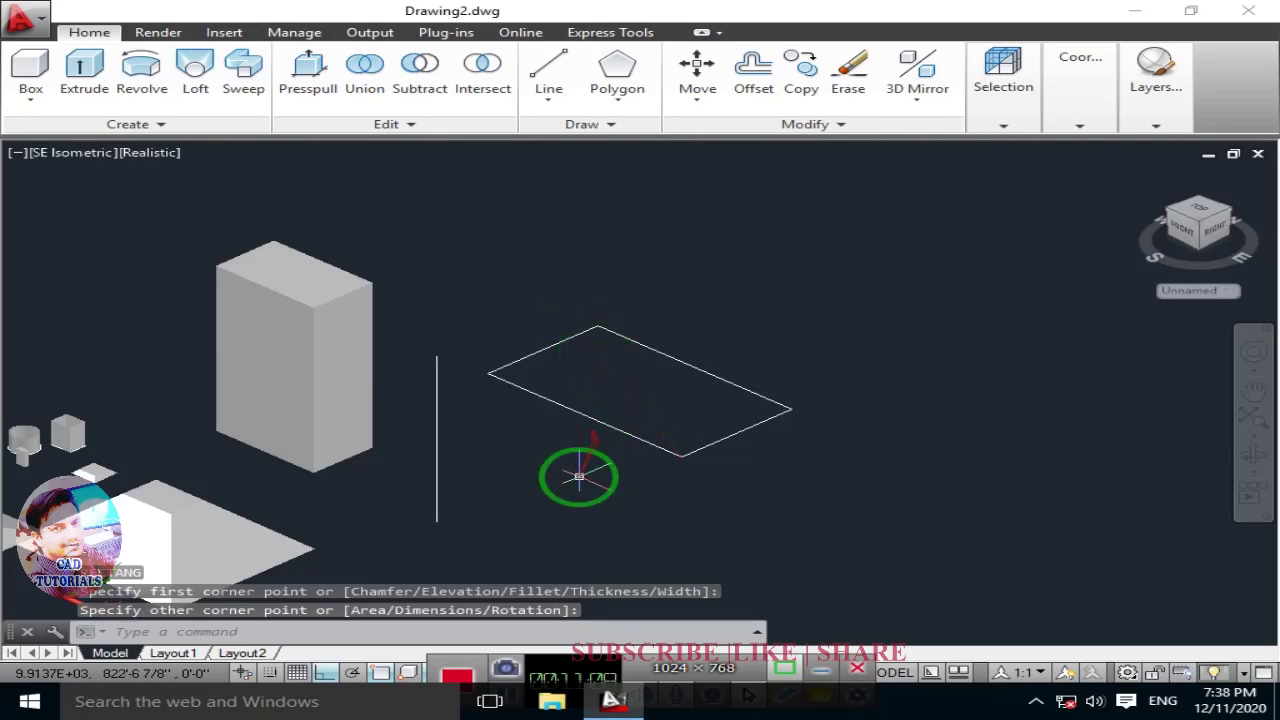
Step: Start EXTRUDE and window-select the new rectangle as the profile
{"action": "type", "text": "EXt"}
{"action": "key", "text": "Return"}
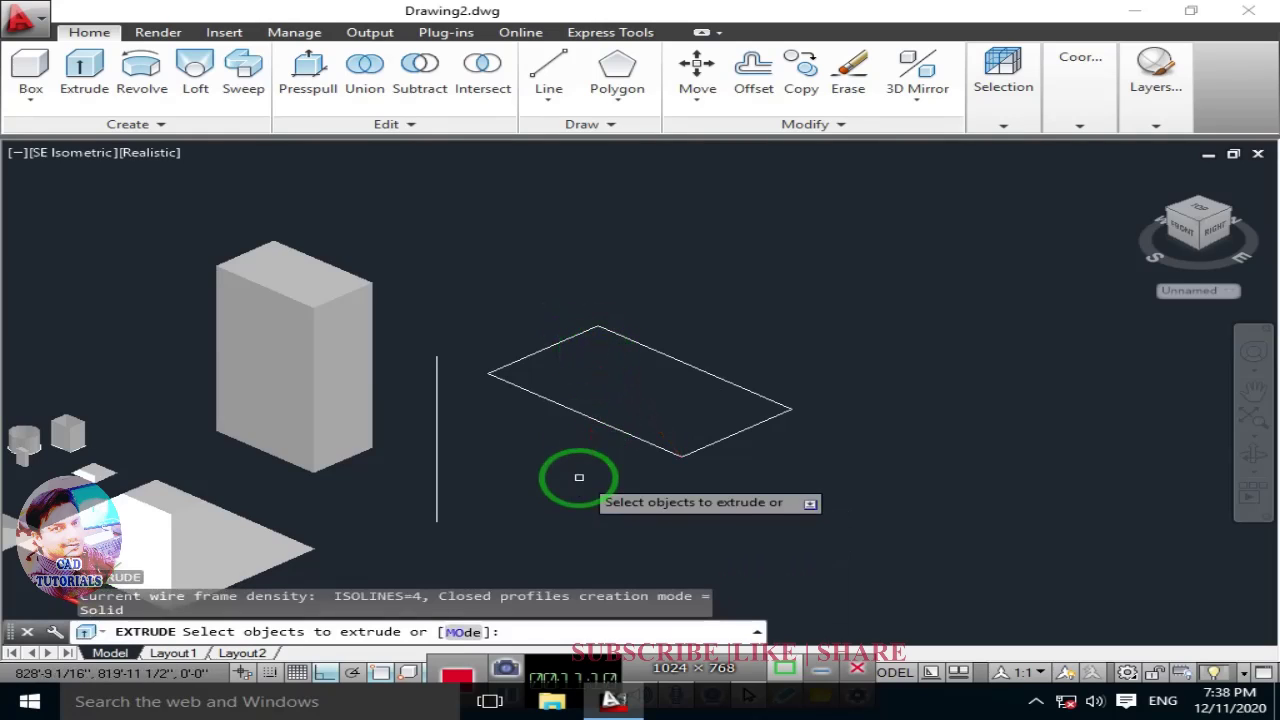
{"action": "left_click_drag", "start_coordinate": [637, 426], "coordinate": [586, 457]}
{"action": "key", "text": "Return"}
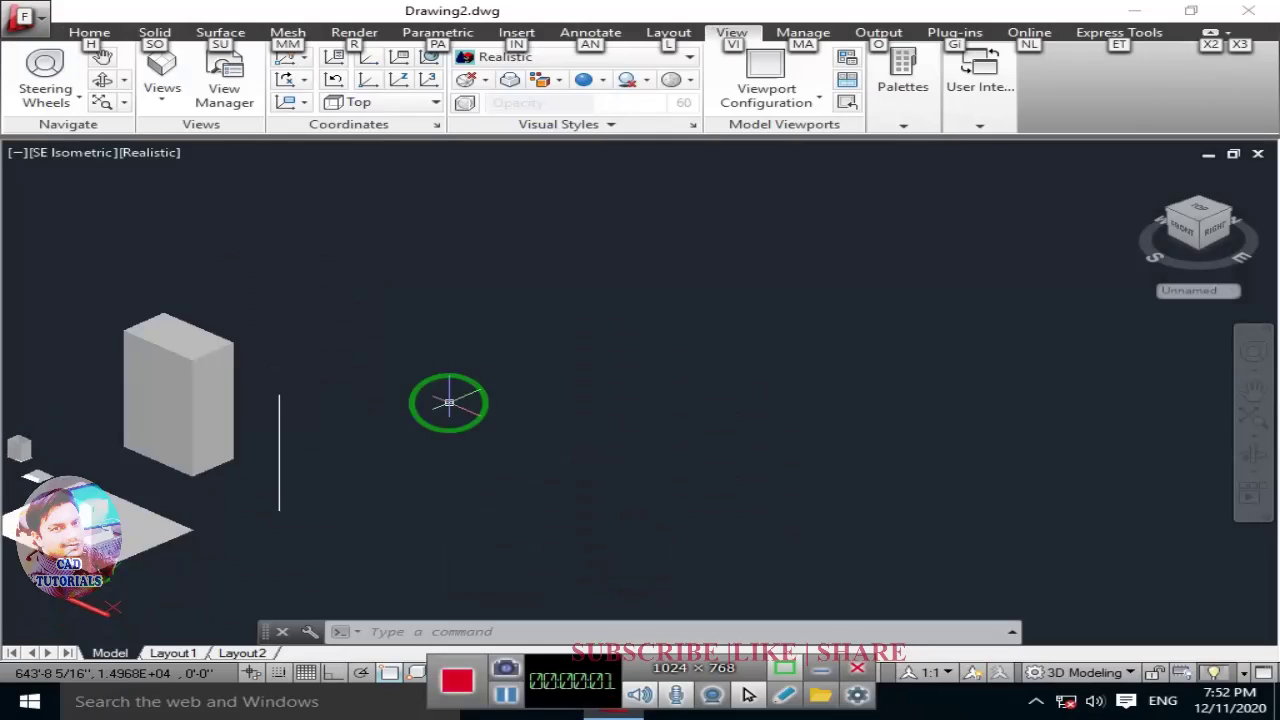
Step: Draw a five-point spline sweeping up and to the right across the drawing
{"action": "key", "text": "alt"}
{"action": "middle_click_drag", "start_coordinate": [590, 376], "coordinate": [610, 411]}
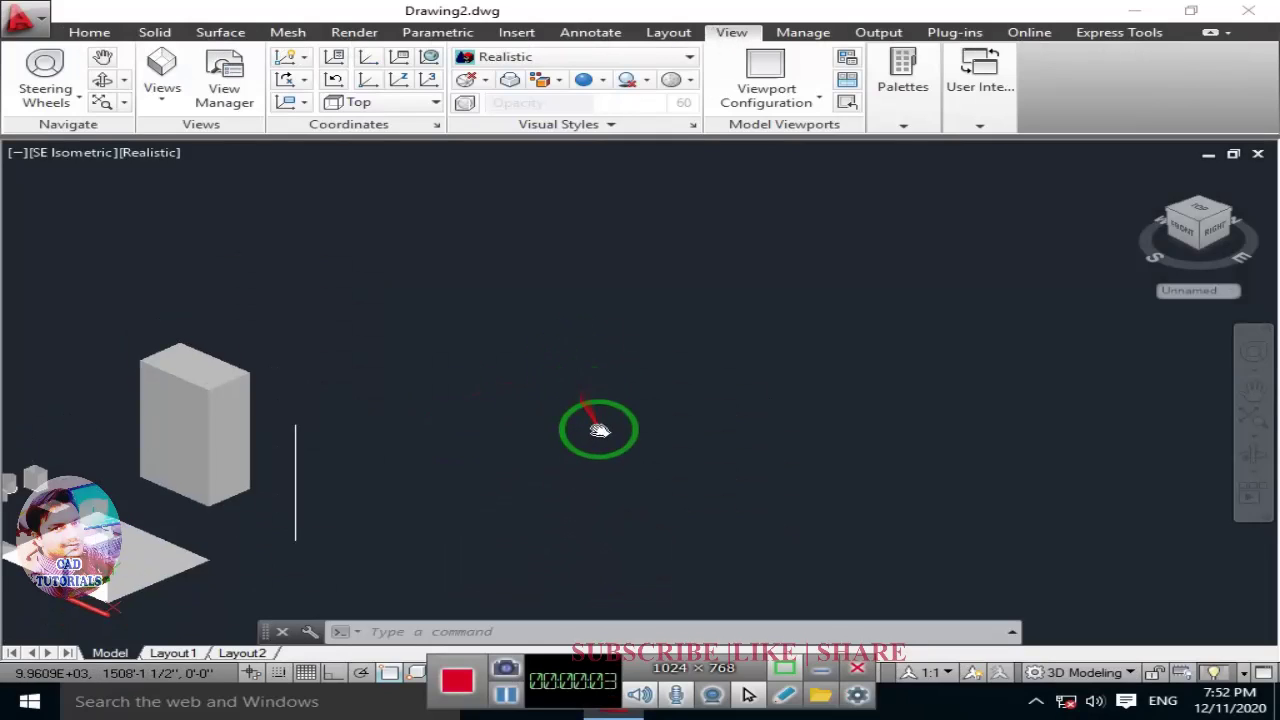
{"action": "type", "text": "sp"}
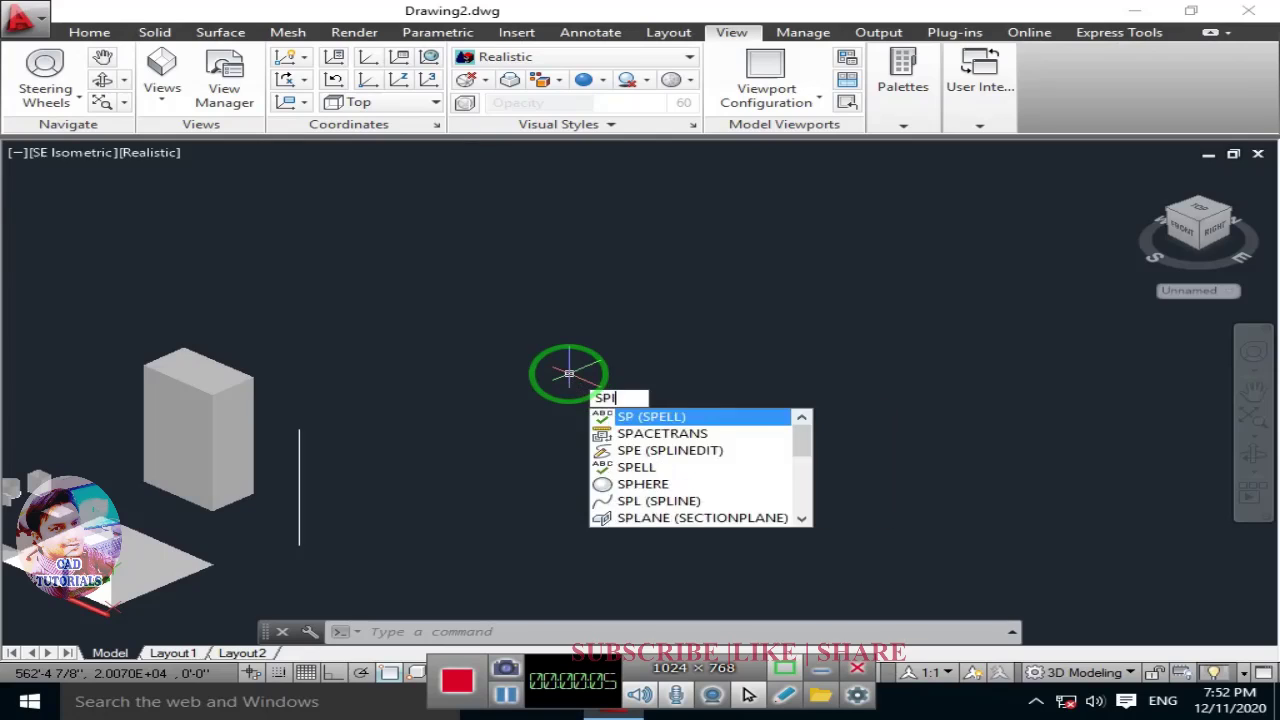
{"action": "type", "text": "l"}
{"action": "key", "text": "Return"}
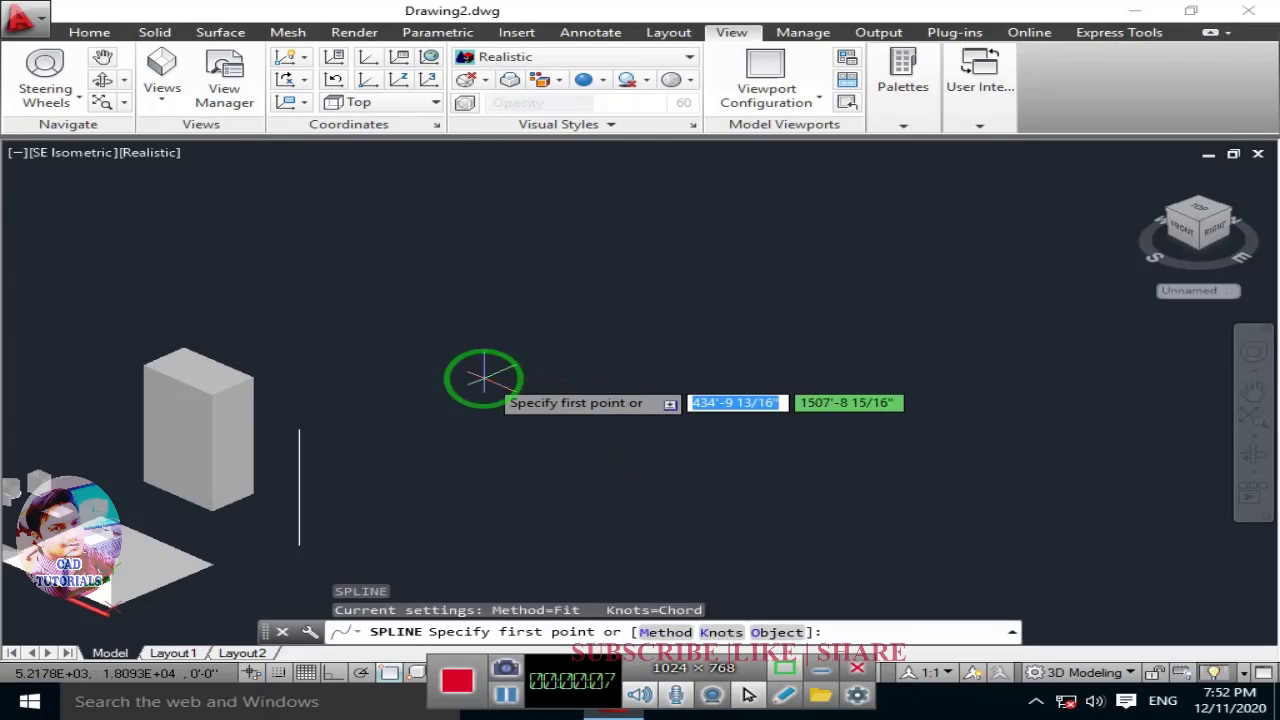
{"action": "left_click", "coordinate": [484, 377]}
{"action": "left_click", "coordinate": [545, 281]}
{"action": "left_click", "coordinate": [790, 300]}
{"action": "left_click", "coordinate": [885, 245]}
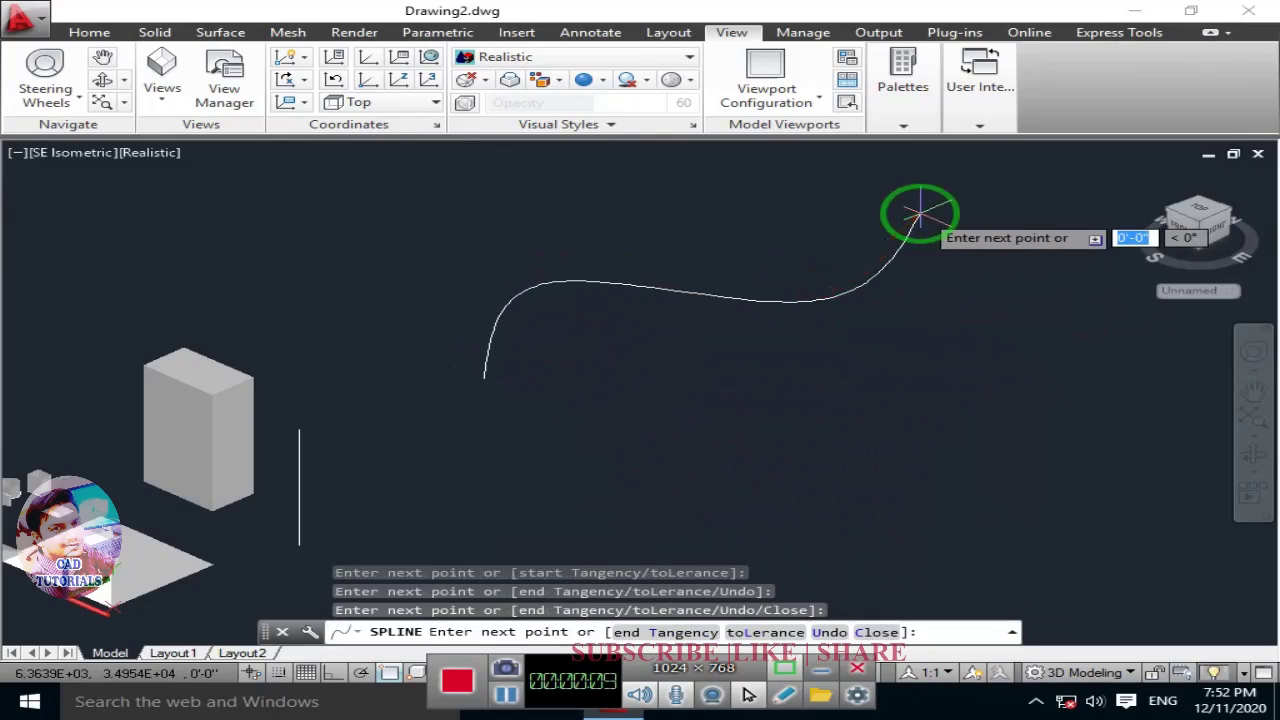
{"action": "left_click", "coordinate": [920, 213]}
{"action": "key", "text": "Return"}
{"action": "key", "text": "Return"}
Step: Abandon a second spline and bring up the viewport visual styles
{"action": "middle_click_drag", "start_coordinate": [771, 257], "coordinate": [799, 281]}
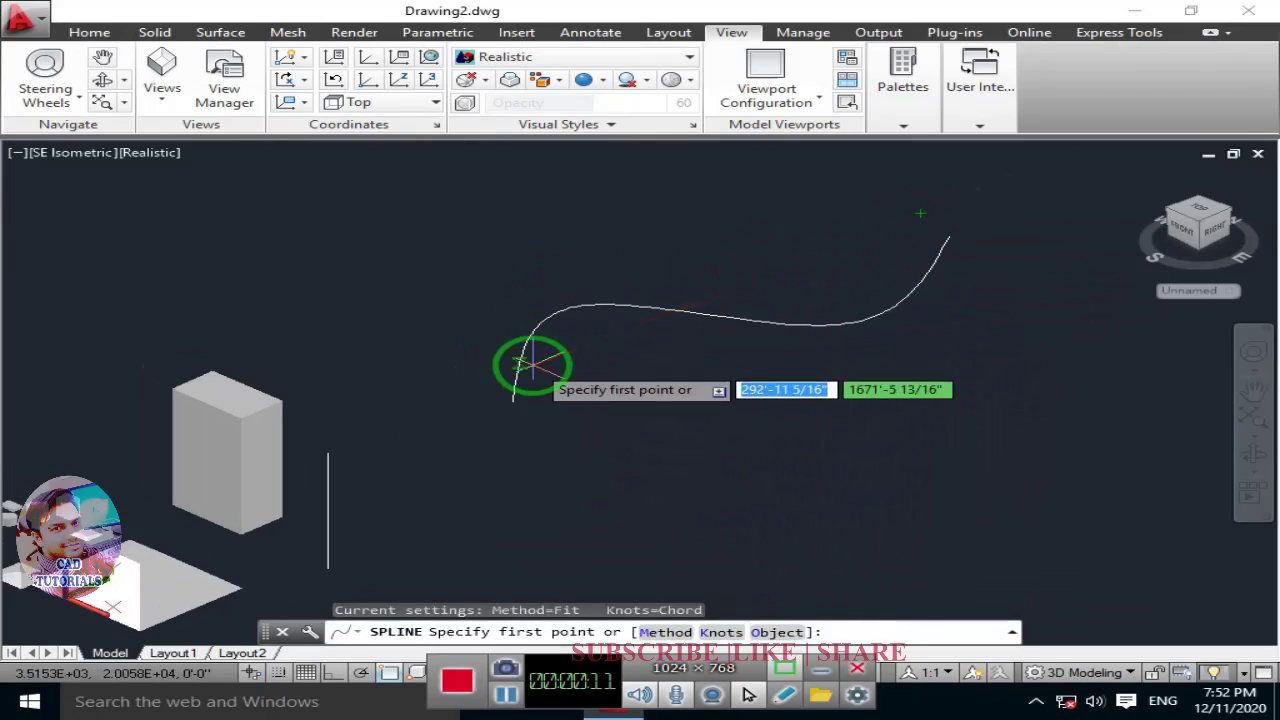
{"action": "type", "text": "c"}
{"action": "key", "text": "Return"}
{"action": "scroll", "coordinate": [506, 421], "scroll_direction": "up", "scroll_amount": 2}
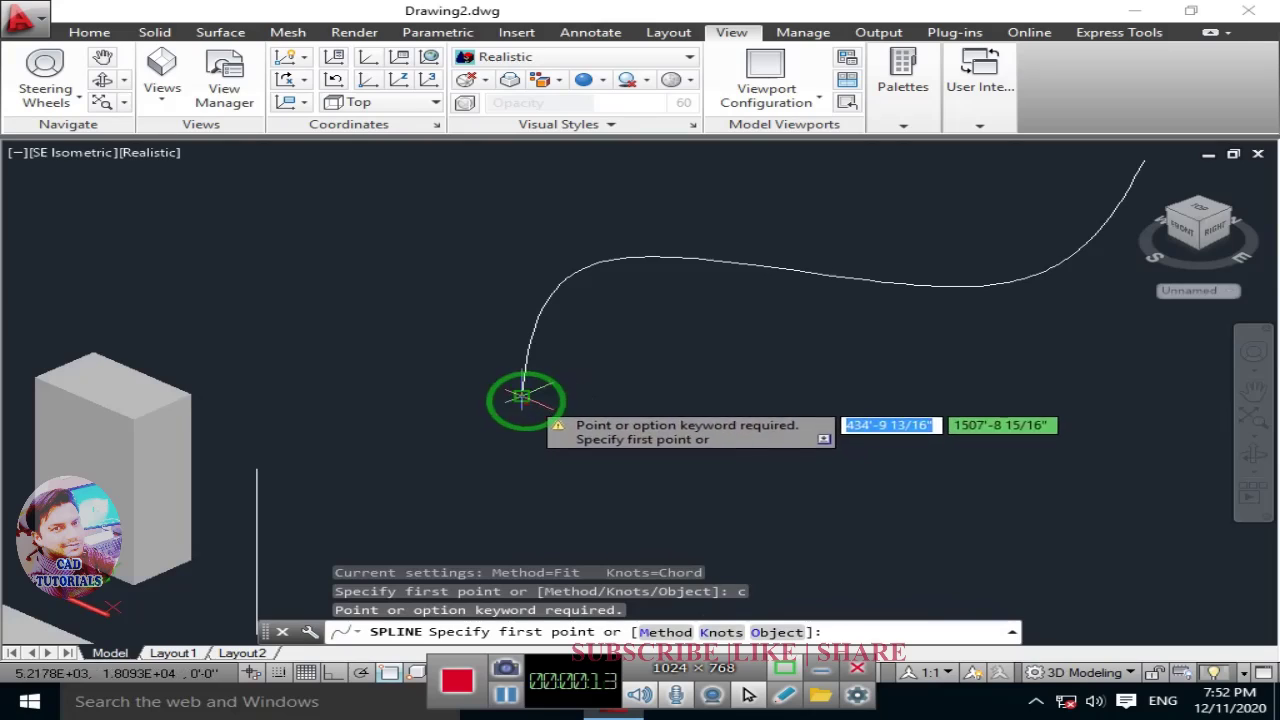
{"action": "left_click", "coordinate": [521, 397]}
{"action": "key", "text": "Escape"}
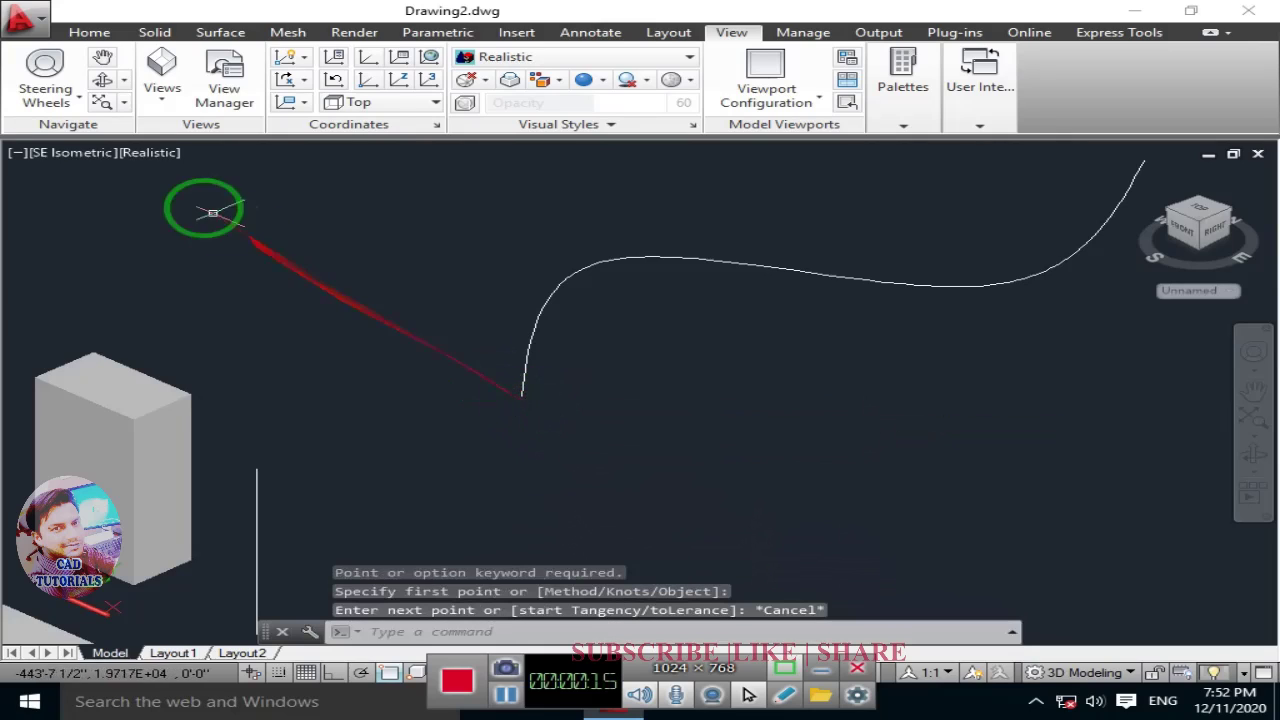
{"action": "left_click", "coordinate": [155, 153]}
Step: Switch to the 2D Wireframe visual style and align the UCS to Right
{"action": "left_click", "coordinate": [180, 204]}
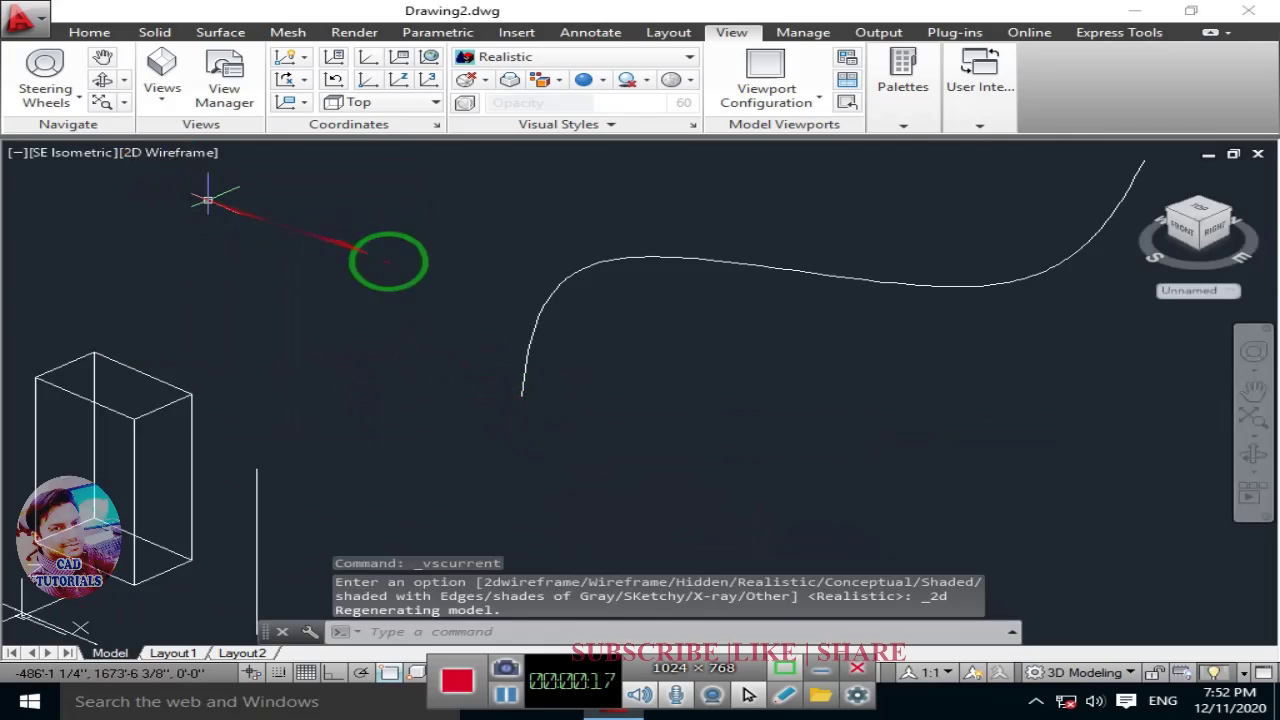
{"action": "left_click", "coordinate": [392, 103]}
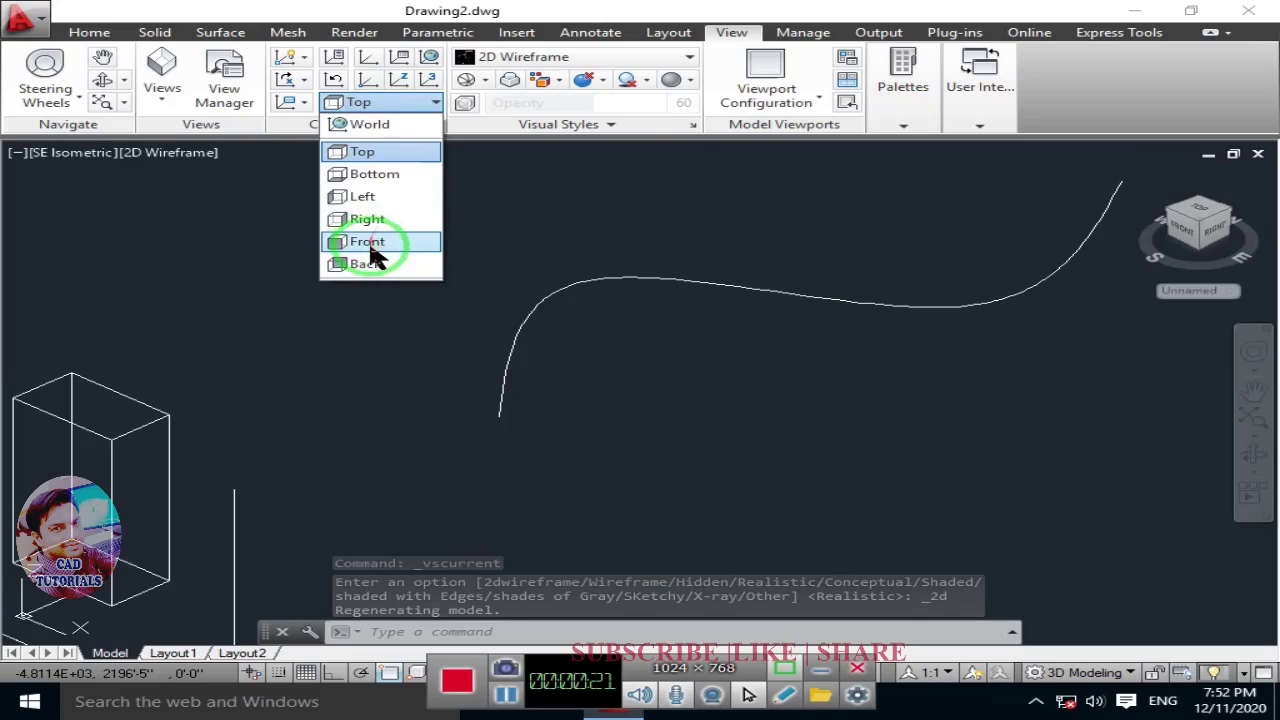
{"action": "left_click", "coordinate": [378, 222]}
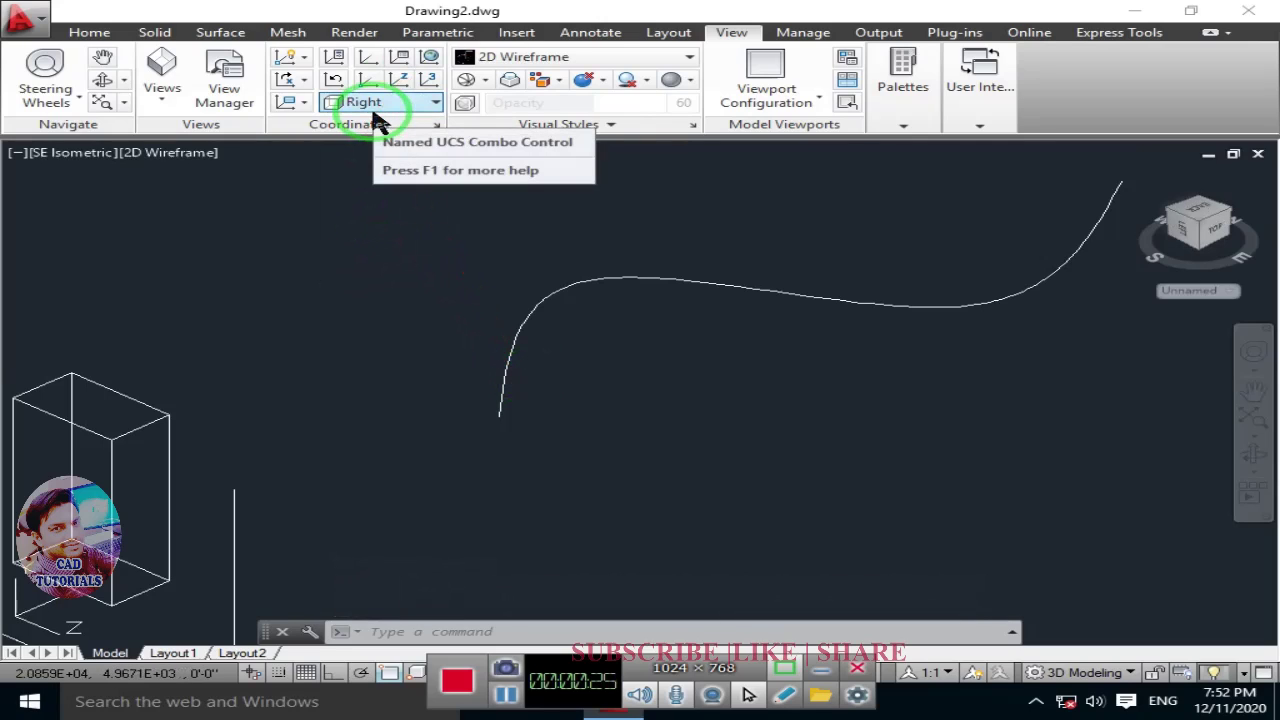
{"action": "type", "text": "c"}
{"action": "key", "text": "Return"}
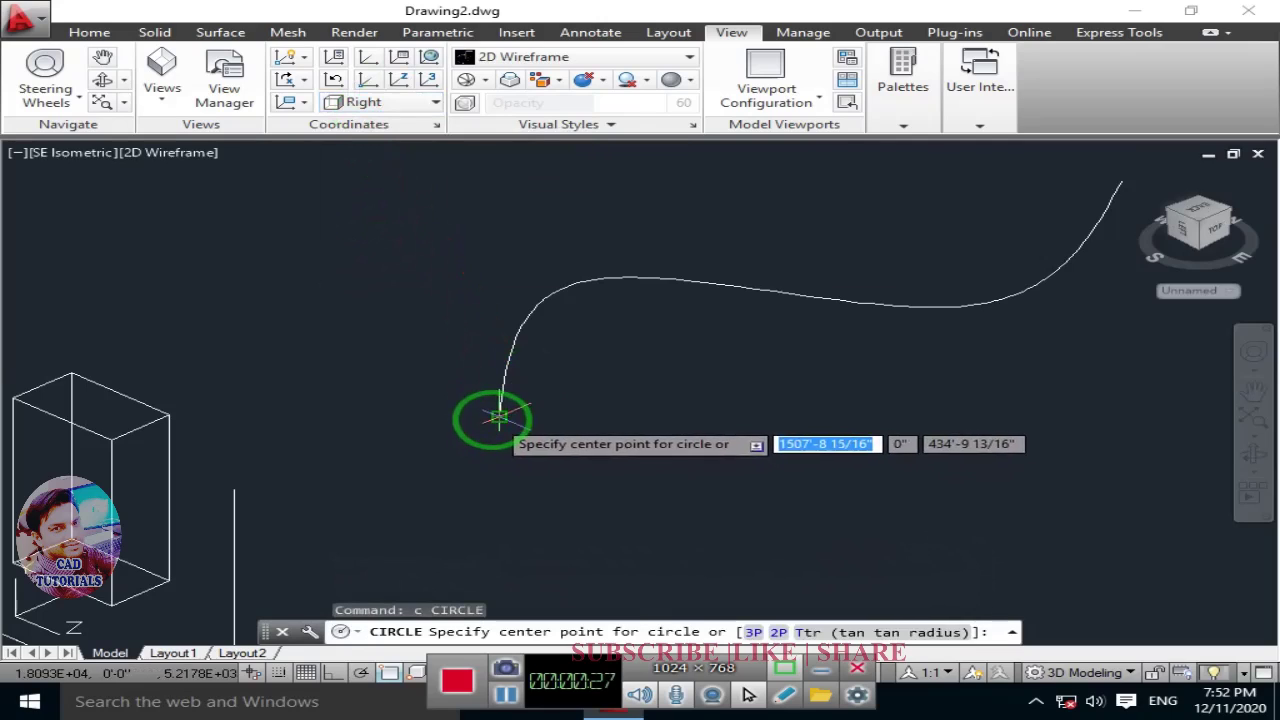
Step: Draw a small circle at the spline's start and extrude it along the spline path
{"action": "left_click", "coordinate": [497, 428]}
{"action": "left_click", "coordinate": [498, 423]}
{"action": "type", "text": "EX"}
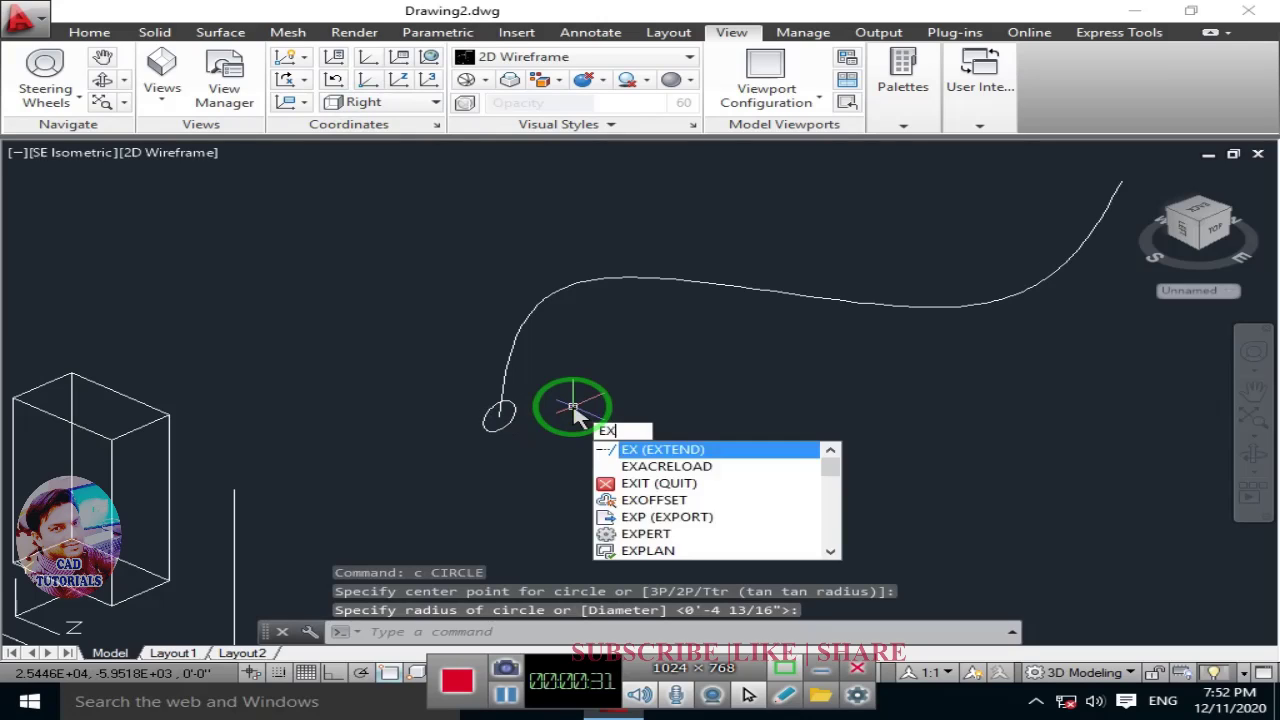
{"action": "type", "text": "t"}
{"action": "key", "text": "Return"}
{"action": "left_click", "coordinate": [500, 412]}
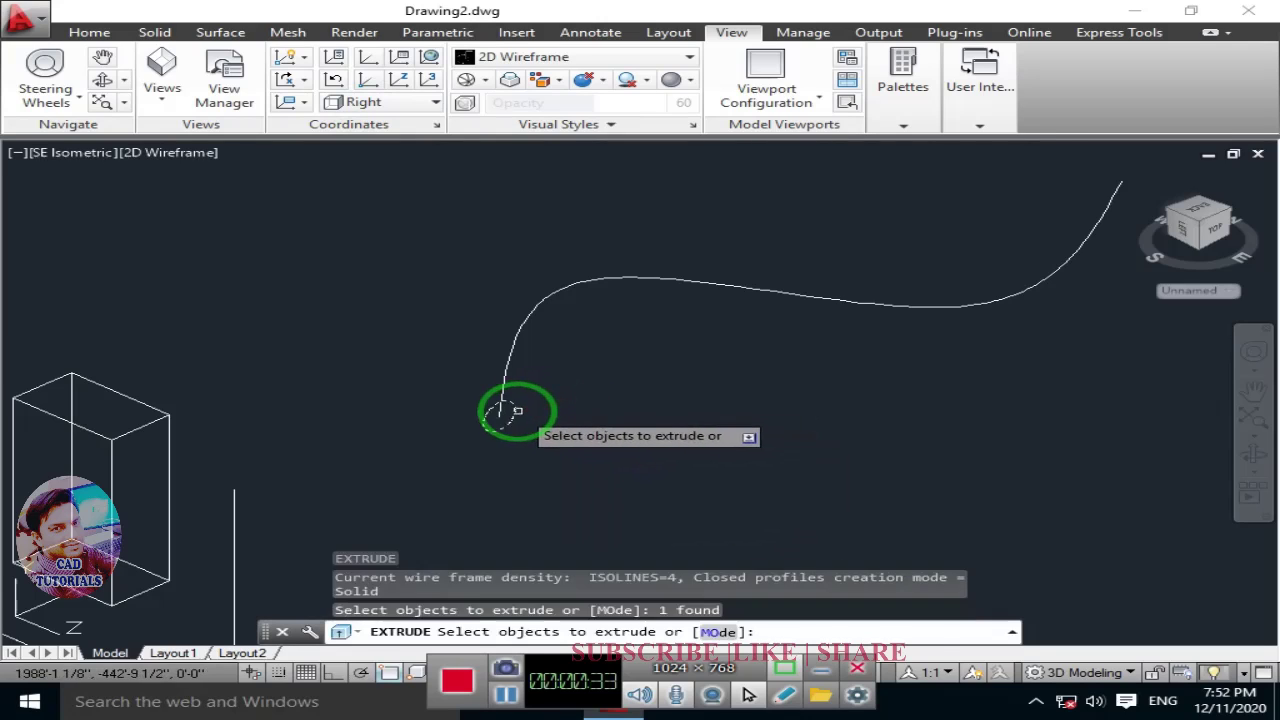
{"action": "key", "text": "Return"}
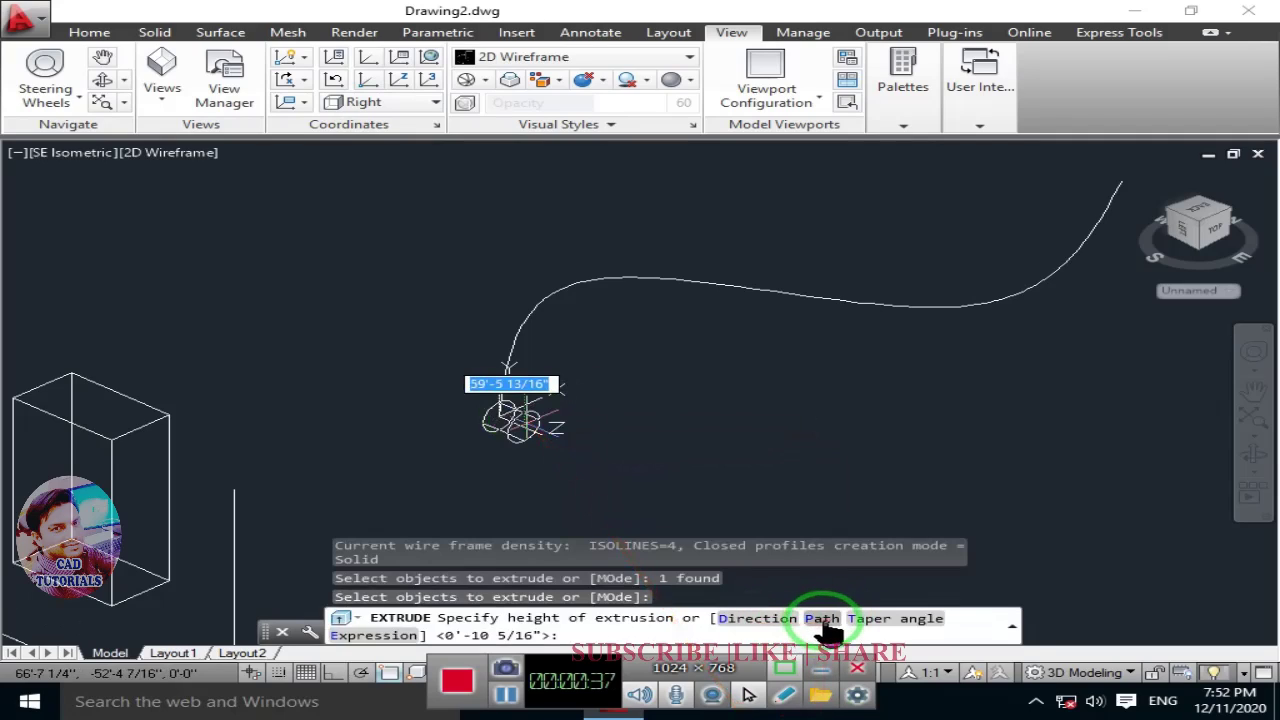
{"action": "left_click", "coordinate": [823, 625]}
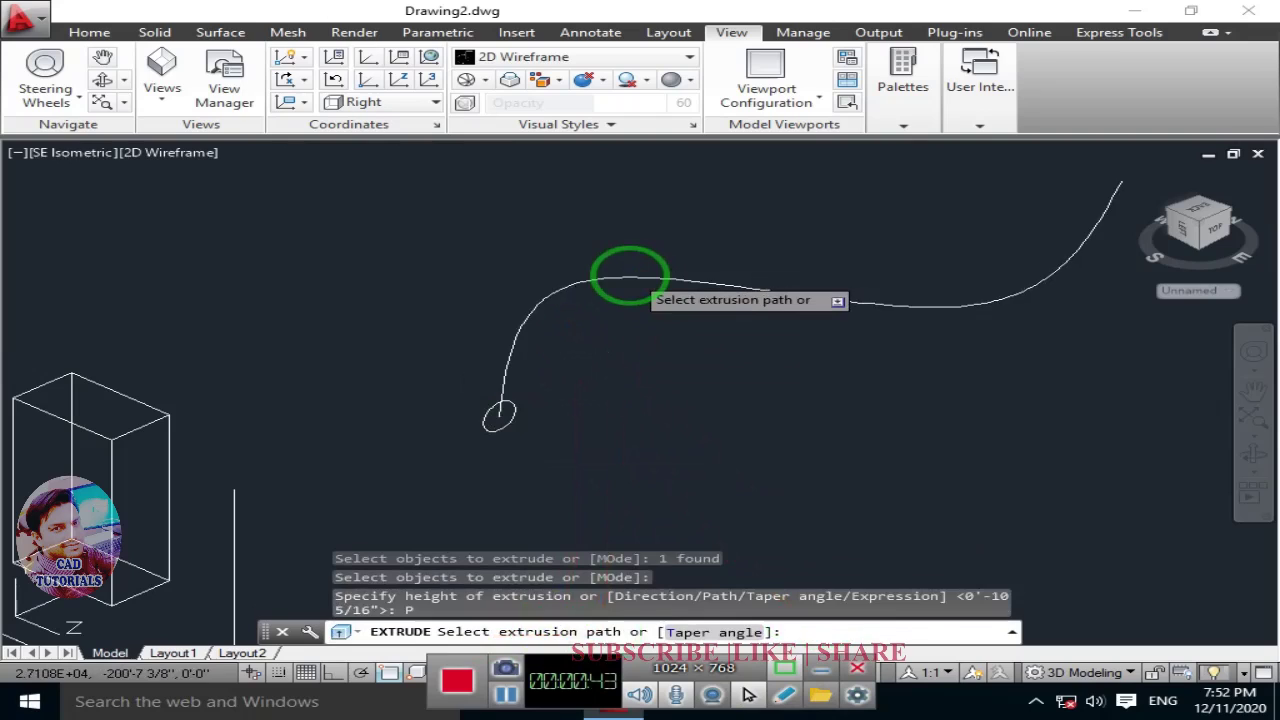
{"action": "left_click", "coordinate": [629, 275]}
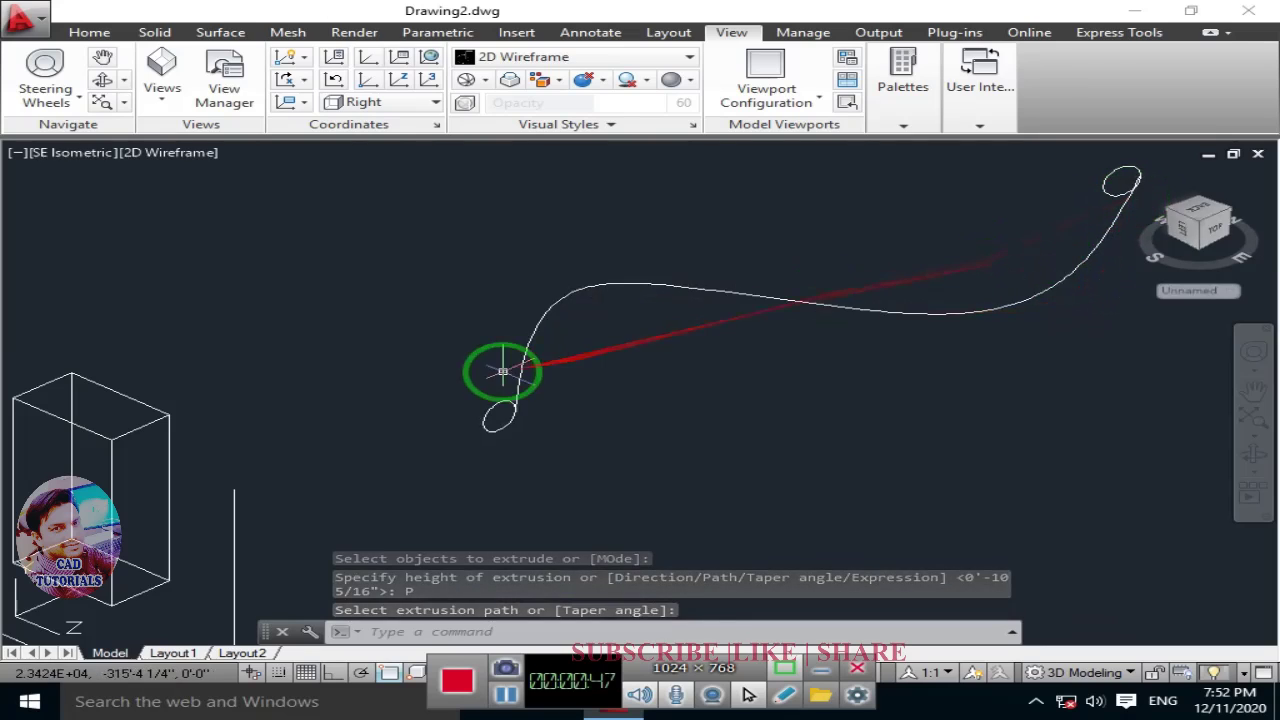
{"action": "left_click", "coordinate": [148, 155]}
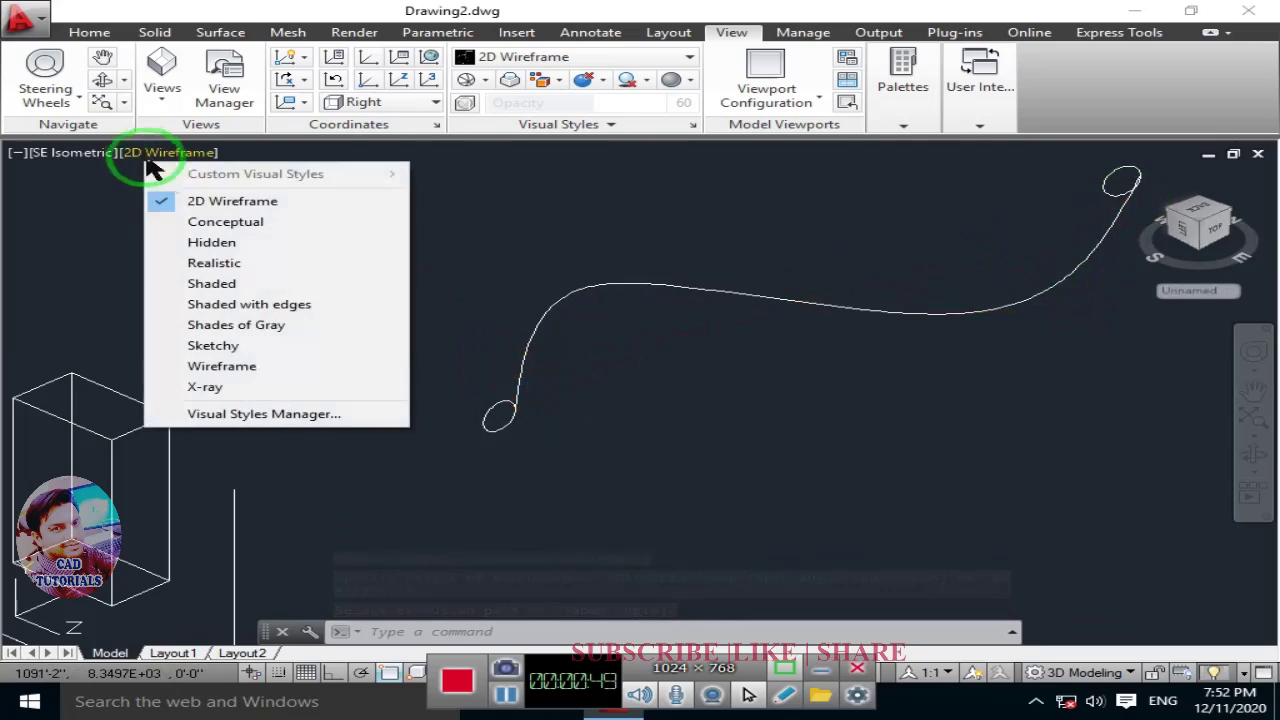
Step: Switch to Realistic shading and reframe the view around the swept tube
{"action": "left_click", "coordinate": [234, 263]}
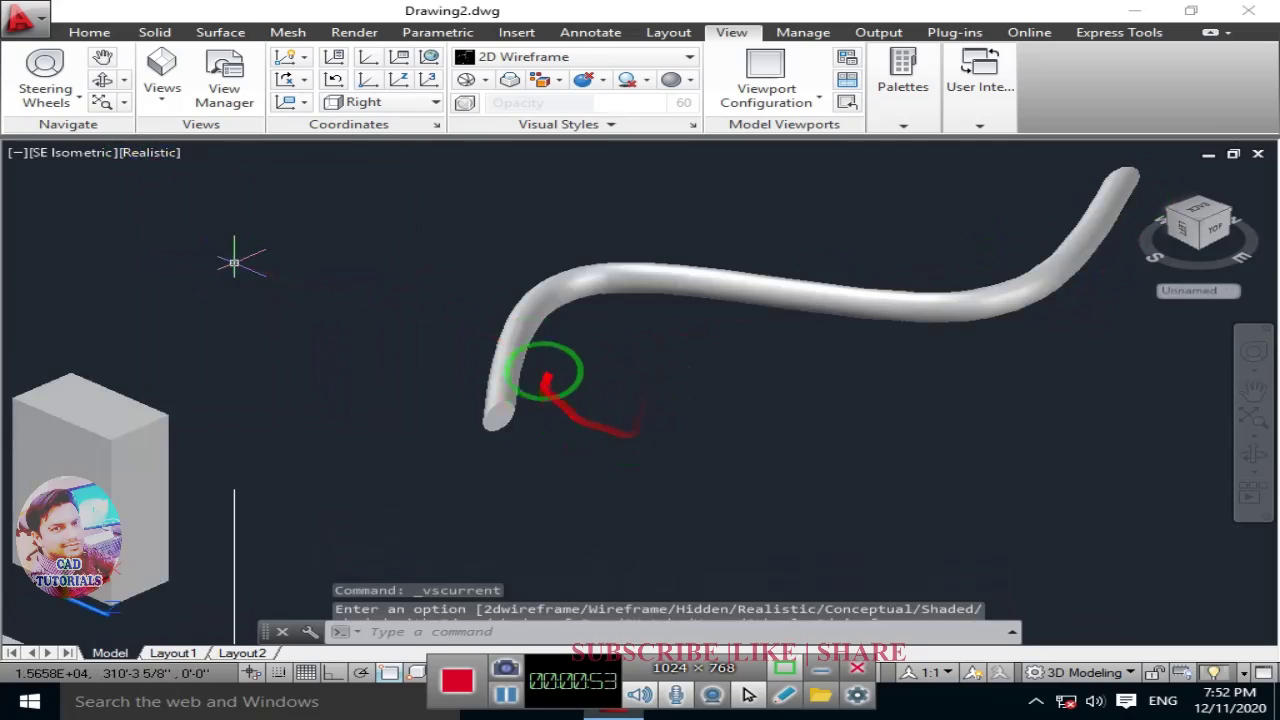
{"action": "middle_click_drag", "start_coordinate": [737, 378], "coordinate": [600, 337]}
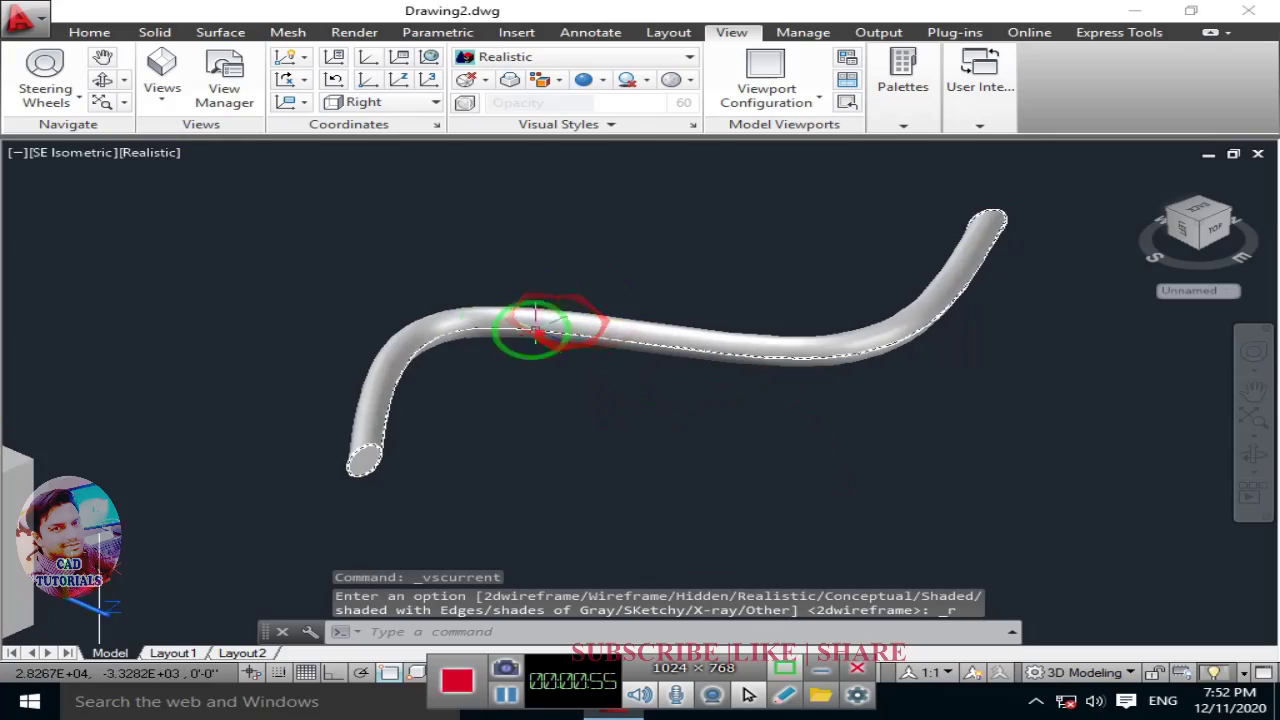
{"action": "middle_click_drag", "start_coordinate": [171, 157], "coordinate": [177, 212]}
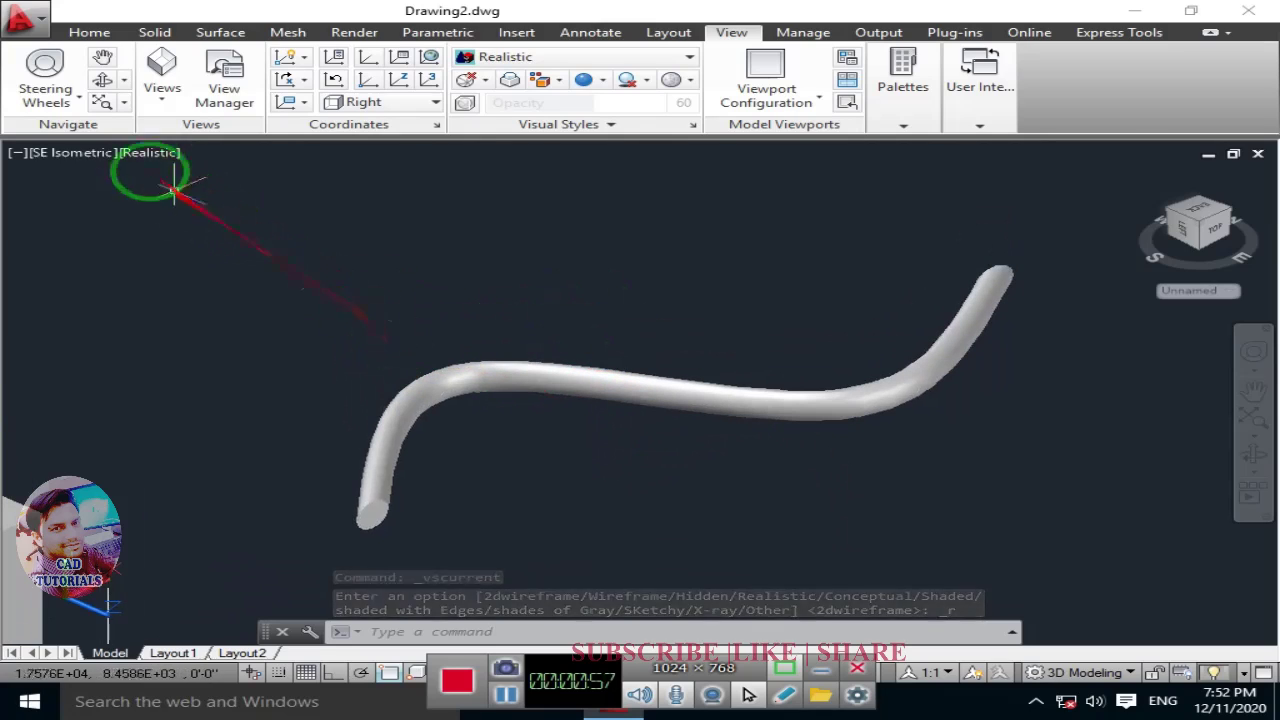
{"action": "mouse_move", "coordinate": [263, 260]}
{"action": "middle_mouse_down"}
{"action": "mouse_move", "coordinate": [300, 337]}
{"action": "mouse_move", "coordinate": [420, 348]}
{"action": "middle_mouse_up"}
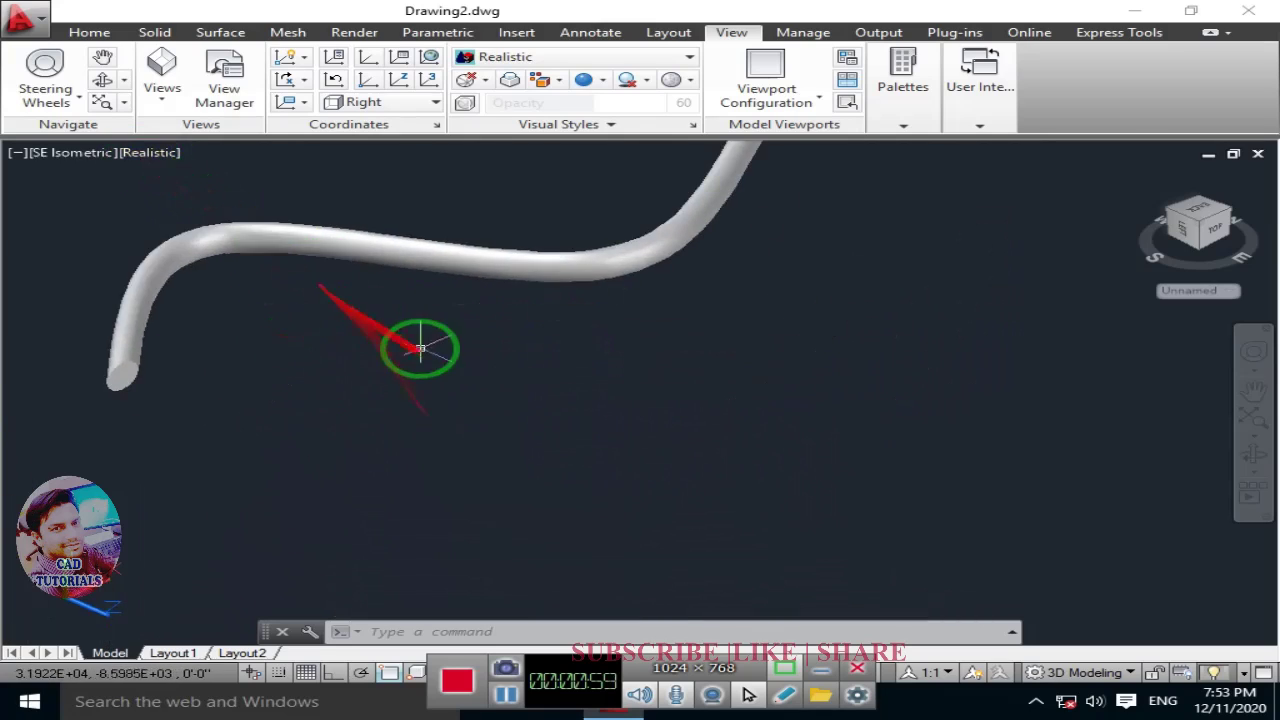
{"action": "scroll", "coordinate": [420, 348], "scroll_direction": "down", "scroll_amount": 3}
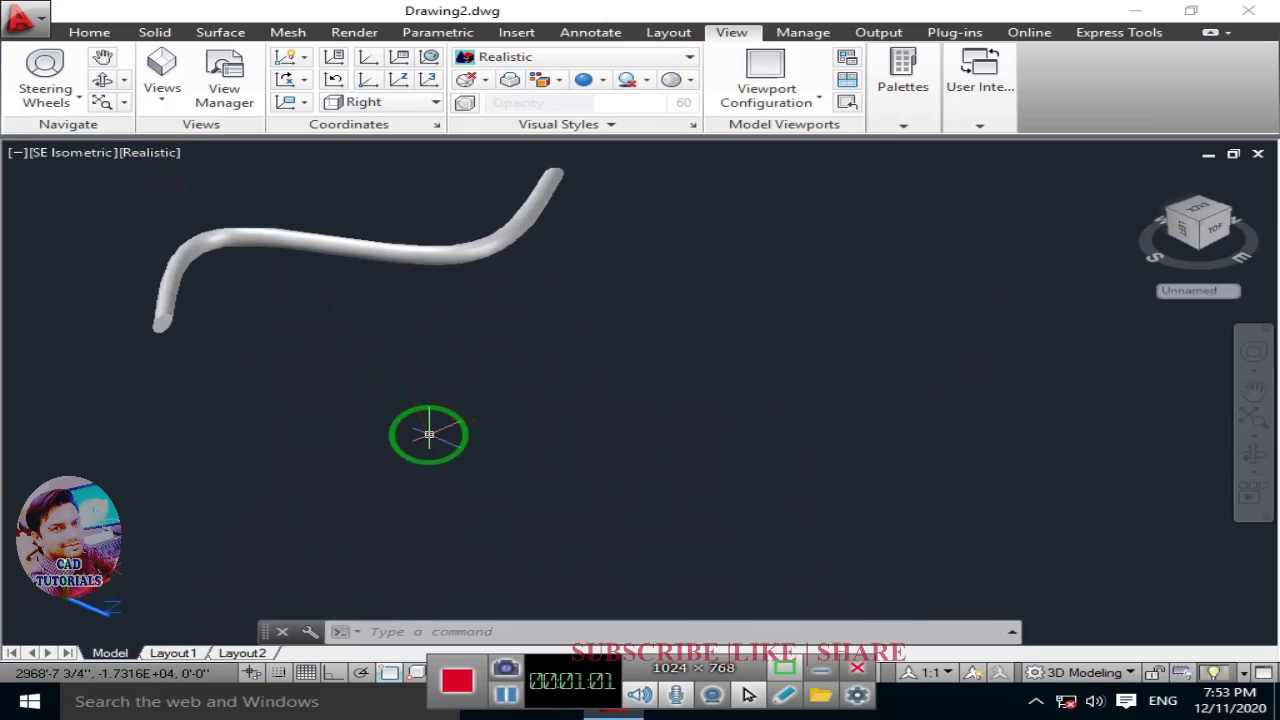
{"action": "type", "text": "rec"}
{"action": "key", "text": "Return"}
Step: Abandon the first rectangle and align the UCS to the Top plane
{"action": "left_click", "coordinate": [510, 345]}
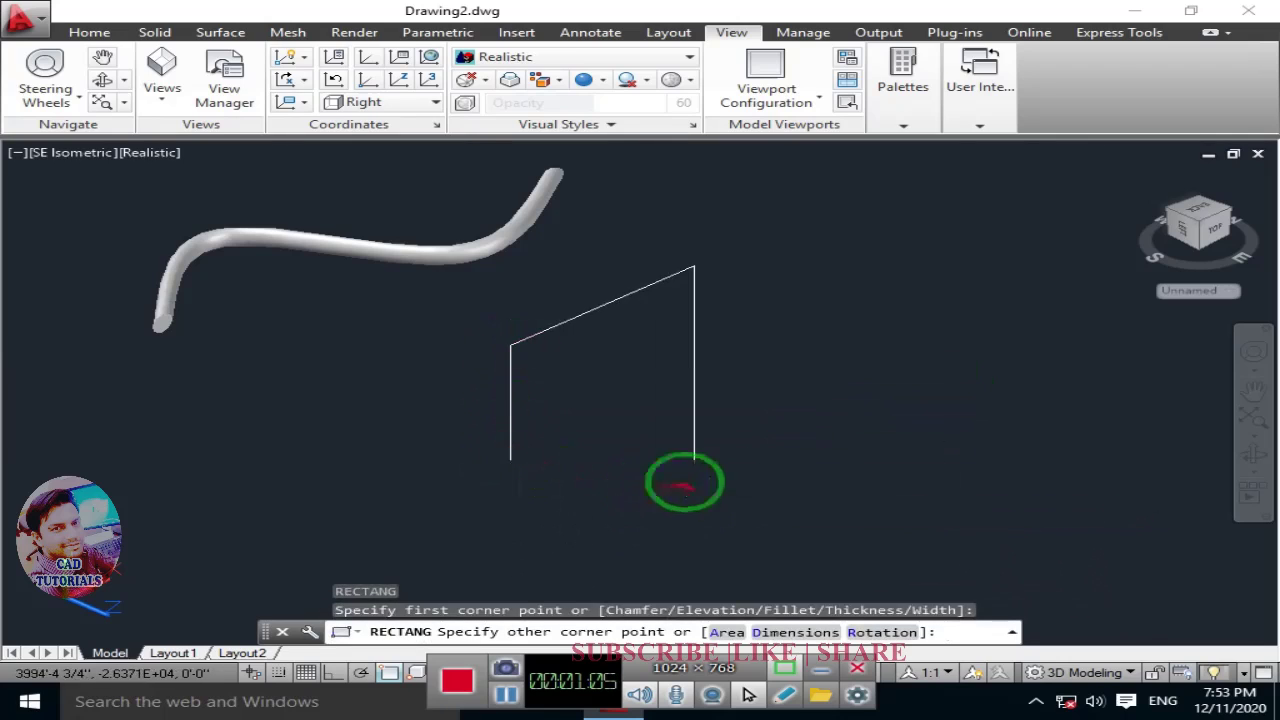
{"action": "key", "text": "Escape"}
{"action": "left_click", "coordinate": [378, 104]}
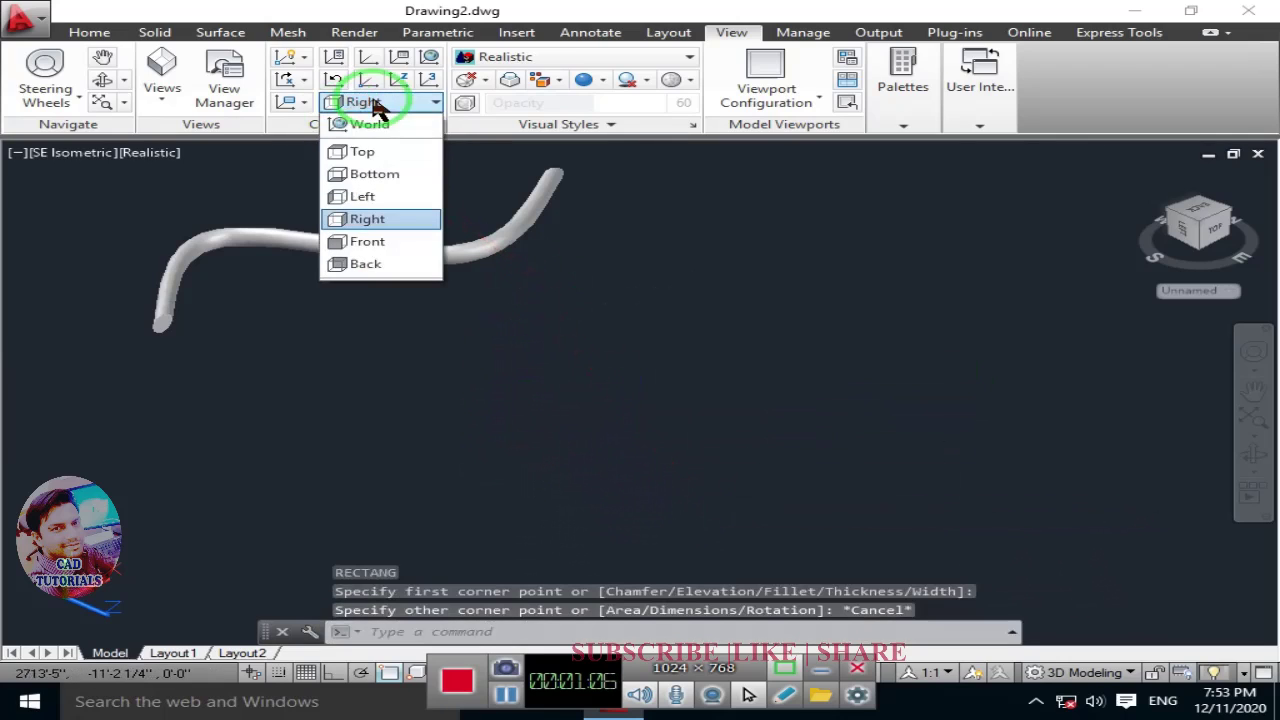
{"action": "left_click", "coordinate": [365, 153]}
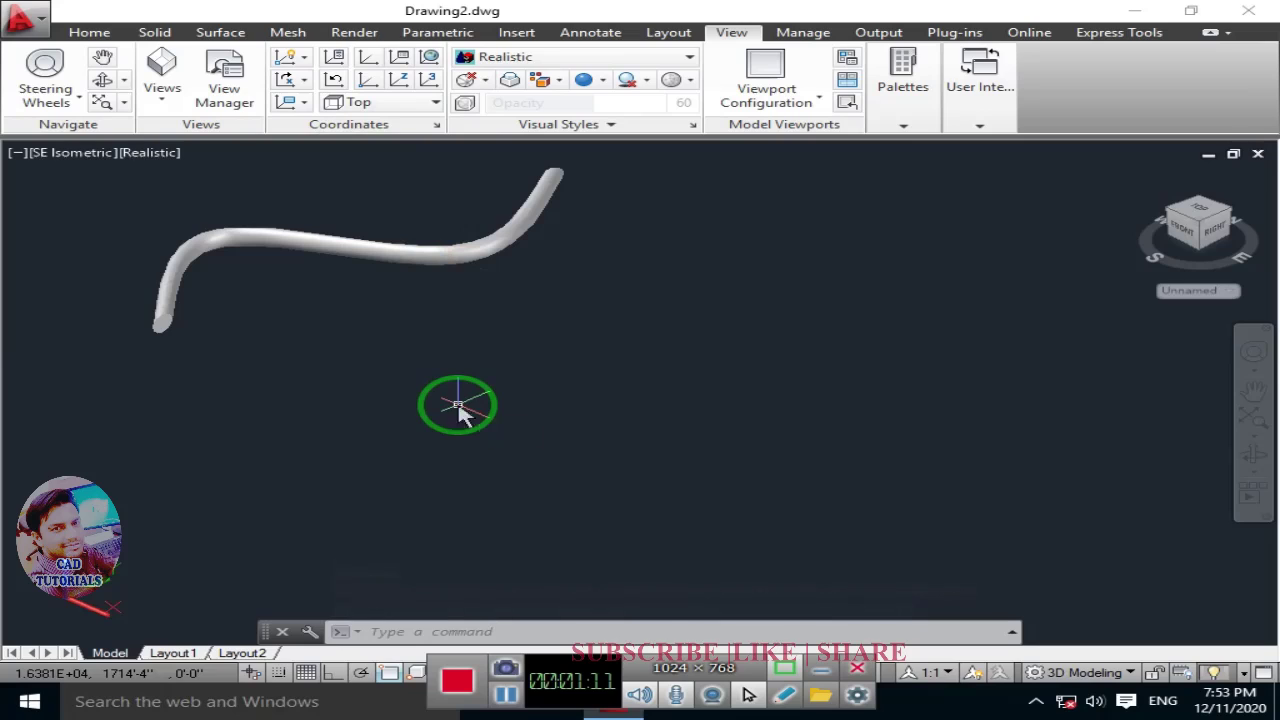
{"action": "type", "text": "rec"}
Step: Draw a flat rectangle on the ground plane below the swept tube
{"action": "key", "text": "Return"}
{"action": "left_click", "coordinate": [434, 380]}
{"action": "left_click", "coordinate": [434, 514]}
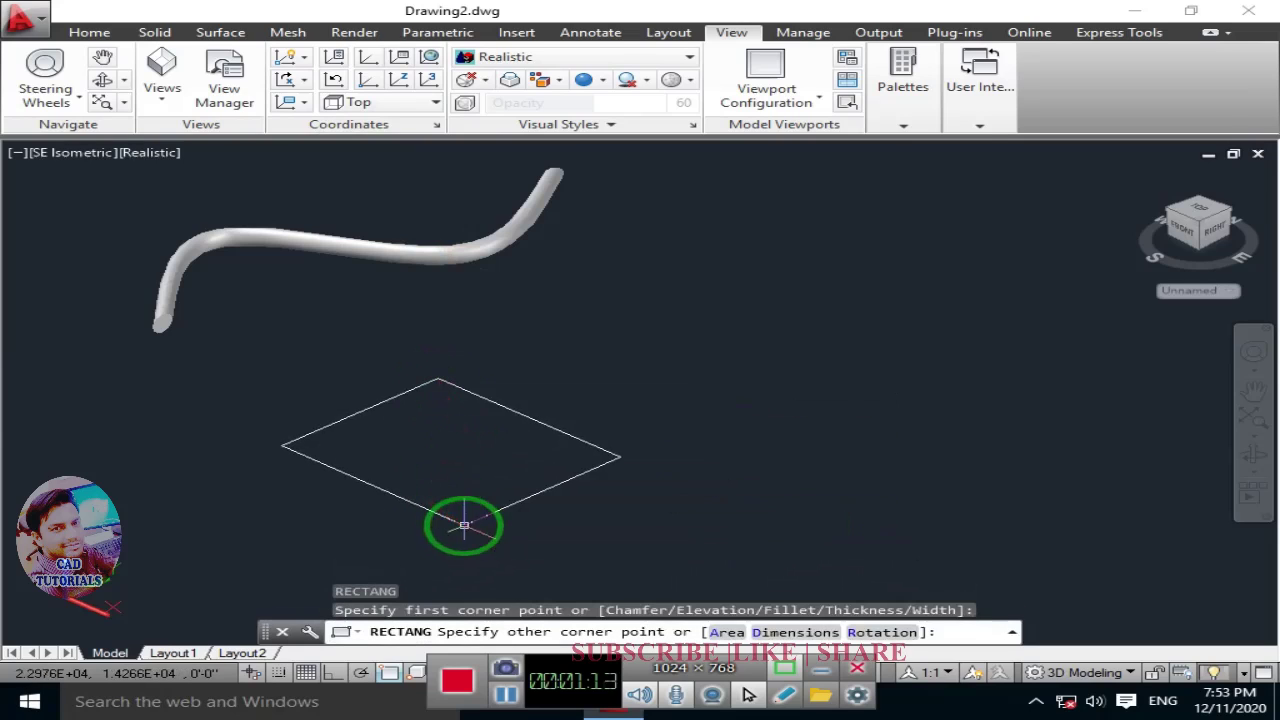
{"action": "middle_click_drag", "start_coordinate": [443, 446], "coordinate": [523, 446]}
{"action": "scroll", "coordinate": [414, 443], "scroll_direction": "up", "scroll_amount": 3}
{"action": "middle_click_drag", "start_coordinate": [408, 443], "coordinate": [371, 414]}
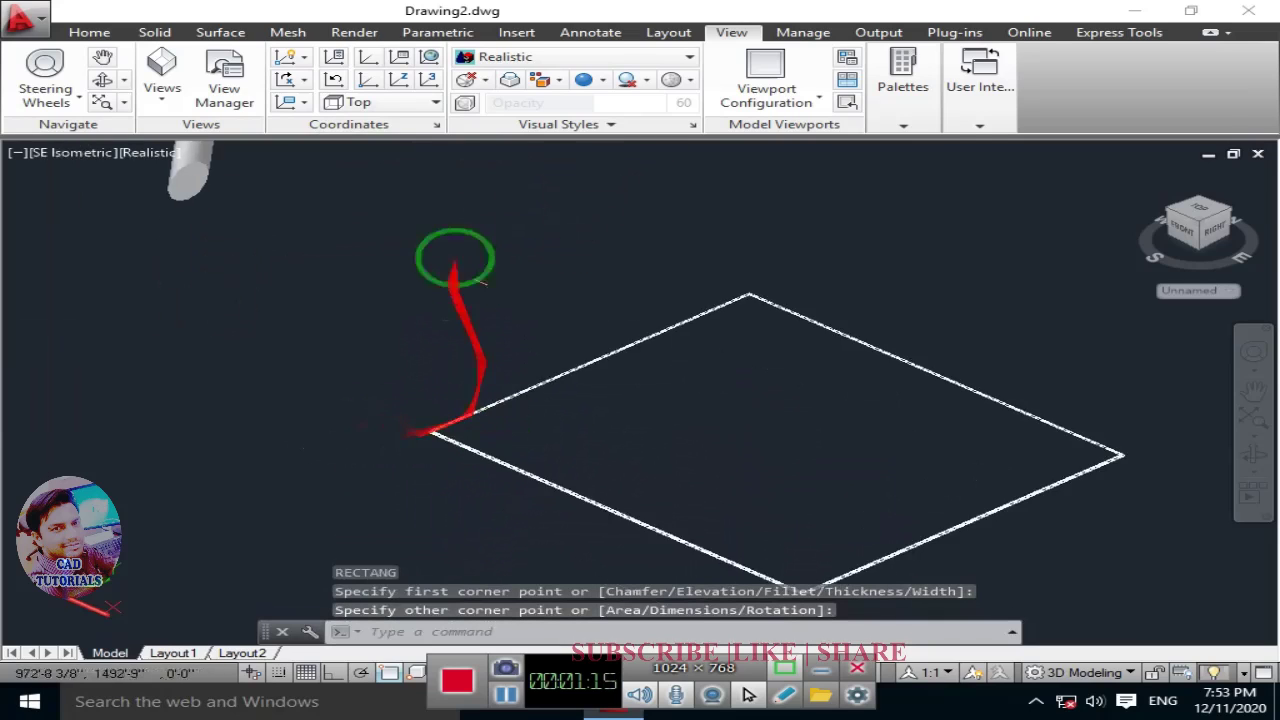
Step: Align the UCS to the Right plane and start a polyline at the rectangle's left corner with Ortho on
{"action": "left_click", "coordinate": [412, 107]}
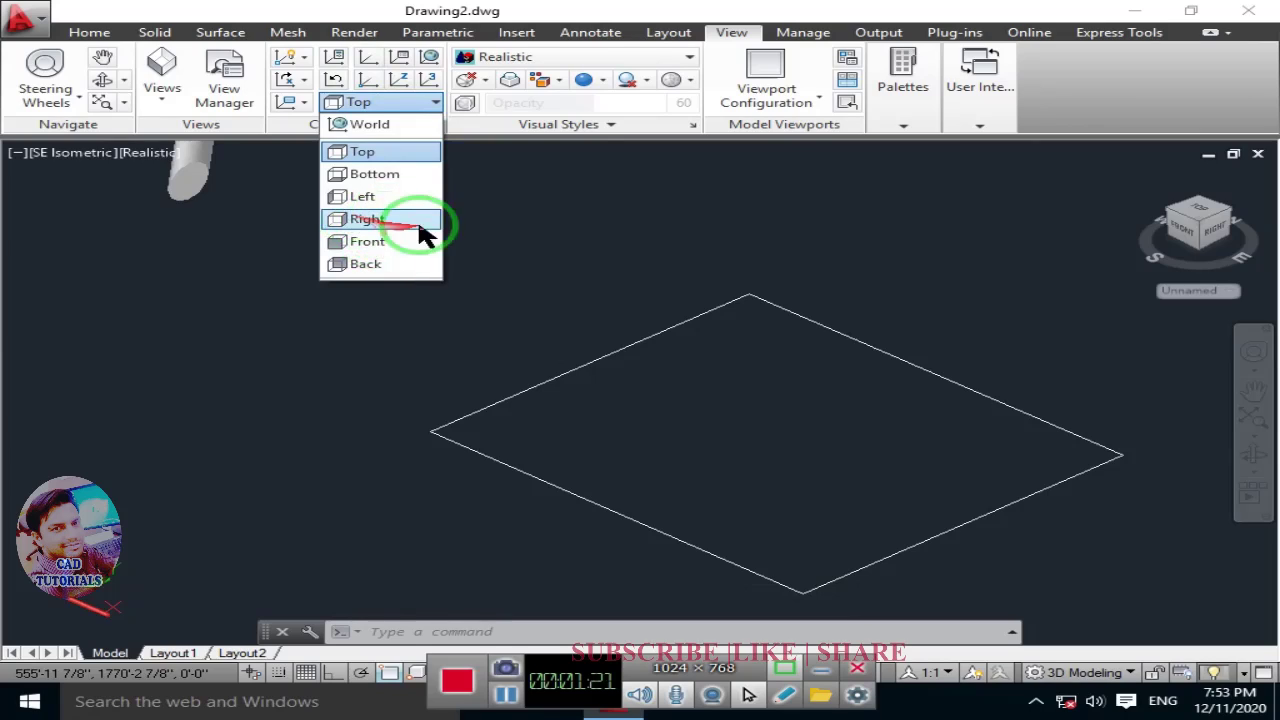
{"action": "left_click", "coordinate": [385, 220]}
{"action": "type", "text": "PL"}
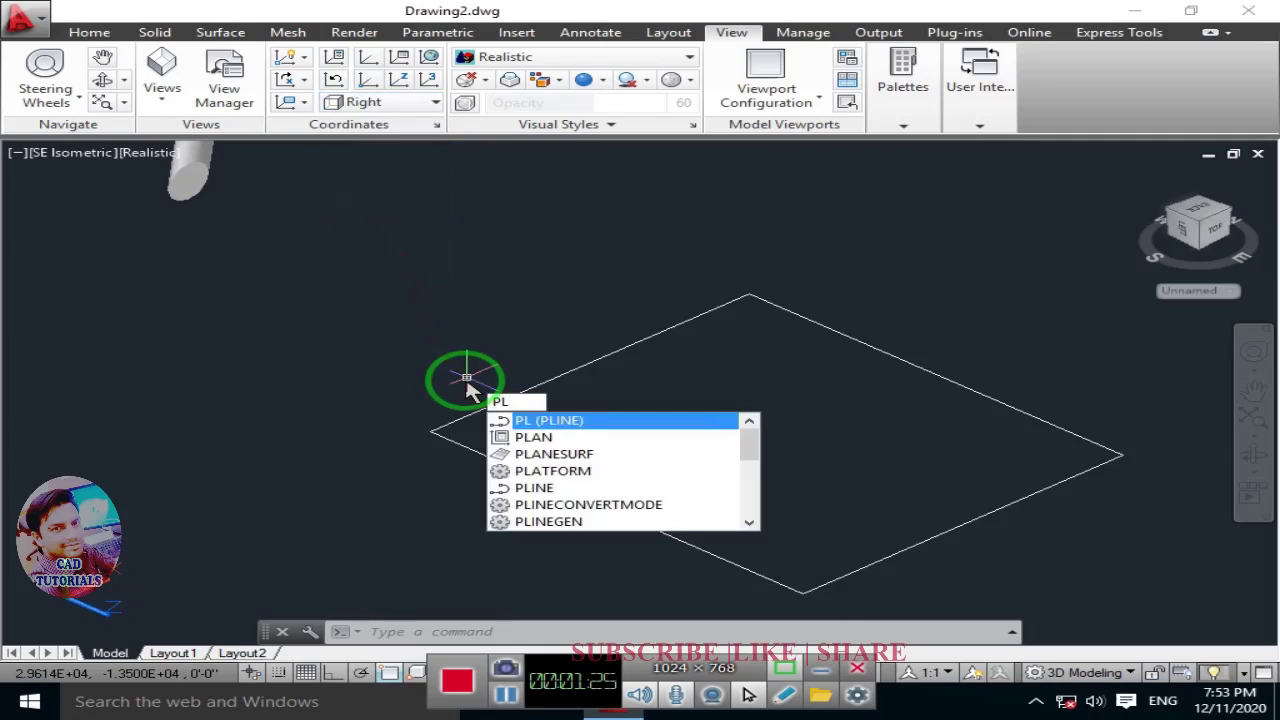
{"action": "key", "text": "Return"}
{"action": "left_click", "coordinate": [431, 432]}
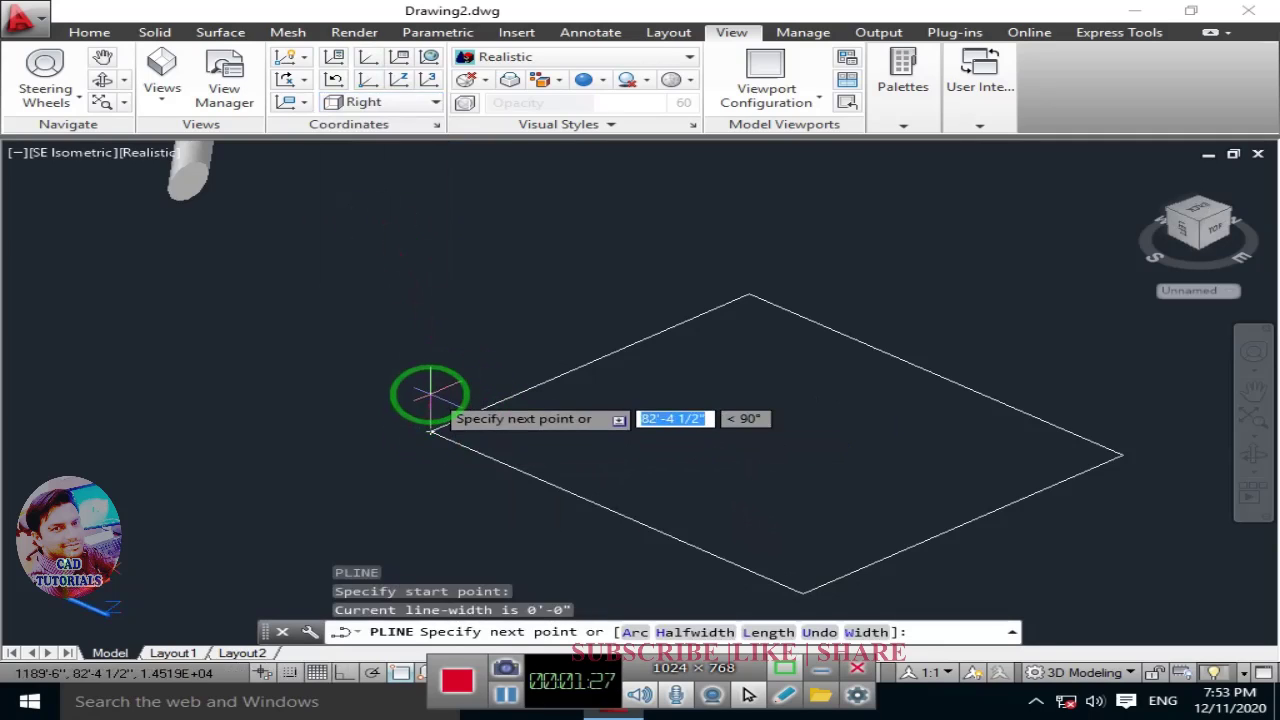
{"action": "scroll", "coordinate": [431, 432], "scroll_direction": "up", "scroll_amount": 2}
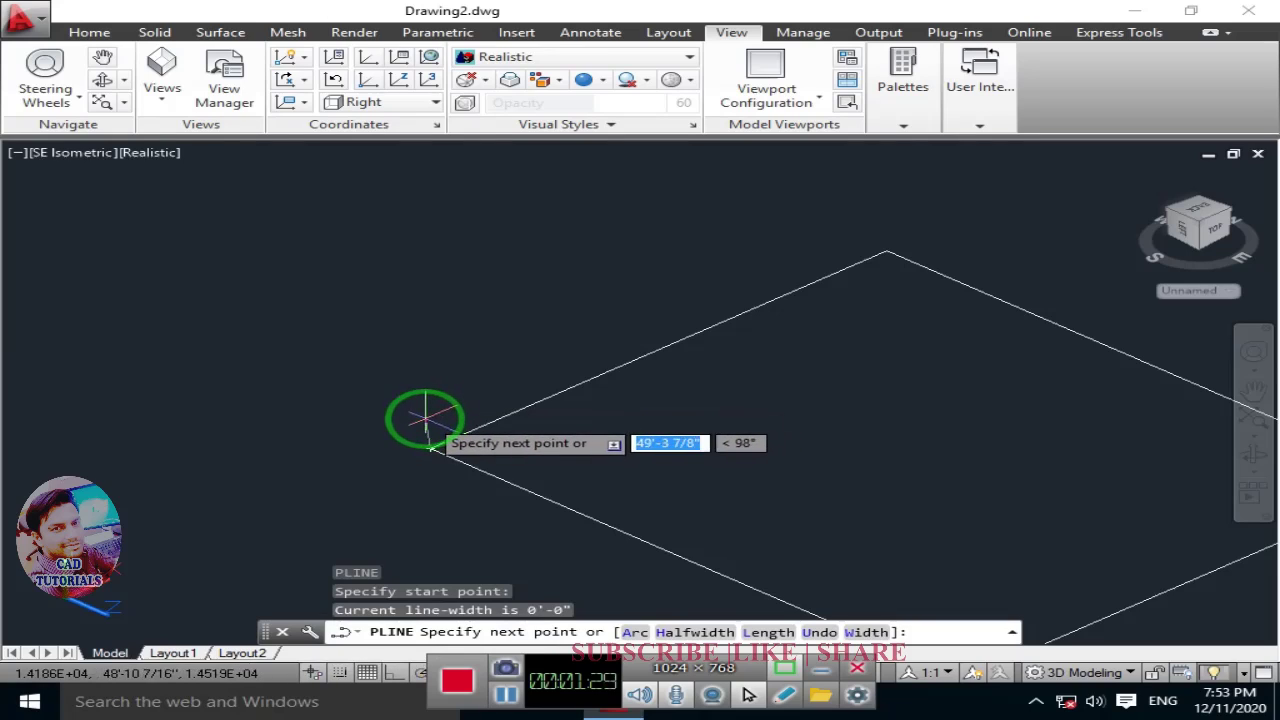
{"action": "key", "text": "F8"}
{"action": "scroll", "coordinate": [430, 455], "scroll_direction": "up", "scroll_amount": 2}
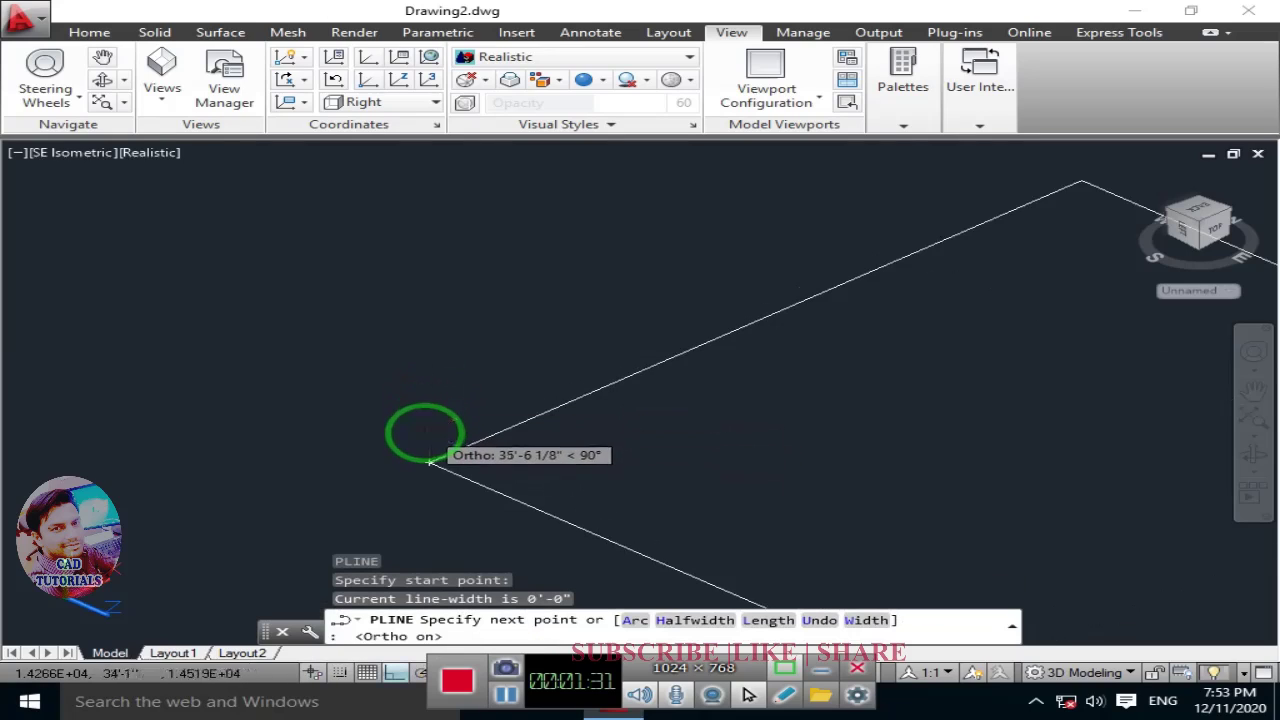
{"action": "left_click", "coordinate": [430, 460]}
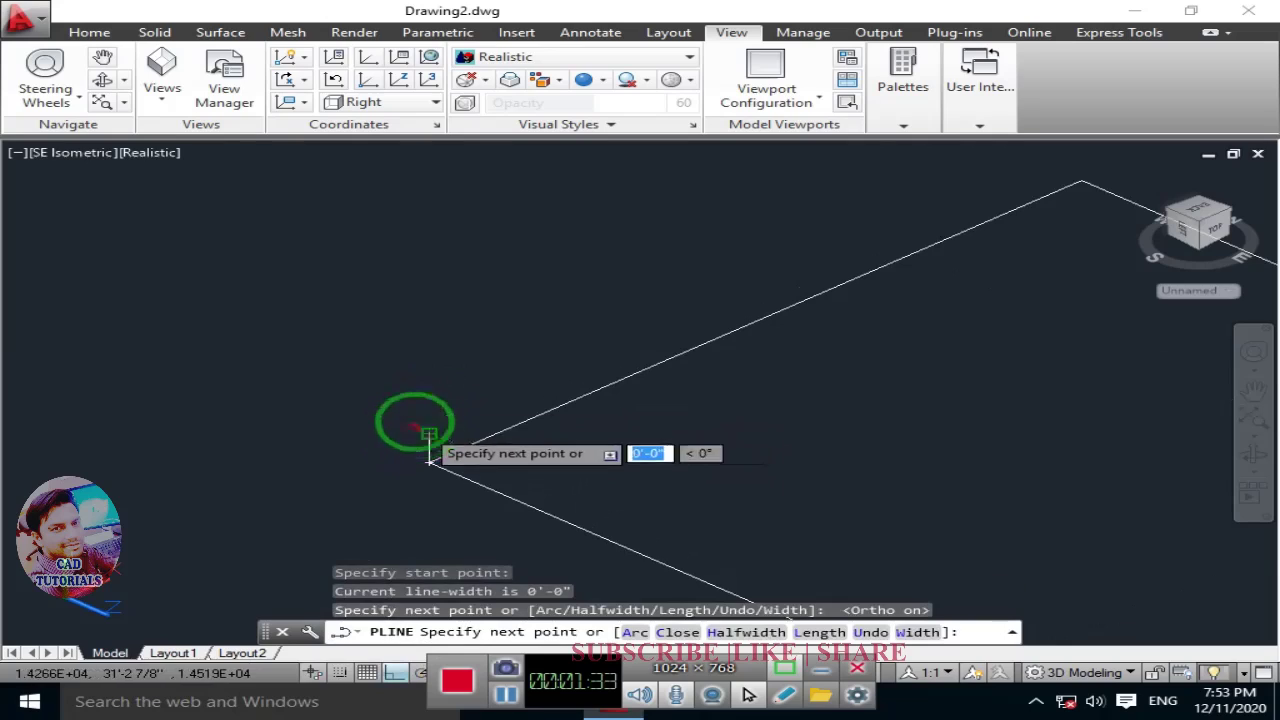
Step: Add the stair-step vertices and the top edge, then close the profile
{"action": "left_click", "coordinate": [390, 425]}
{"action": "left_click", "coordinate": [384, 420]}
{"action": "left_click", "coordinate": [362, 428]}
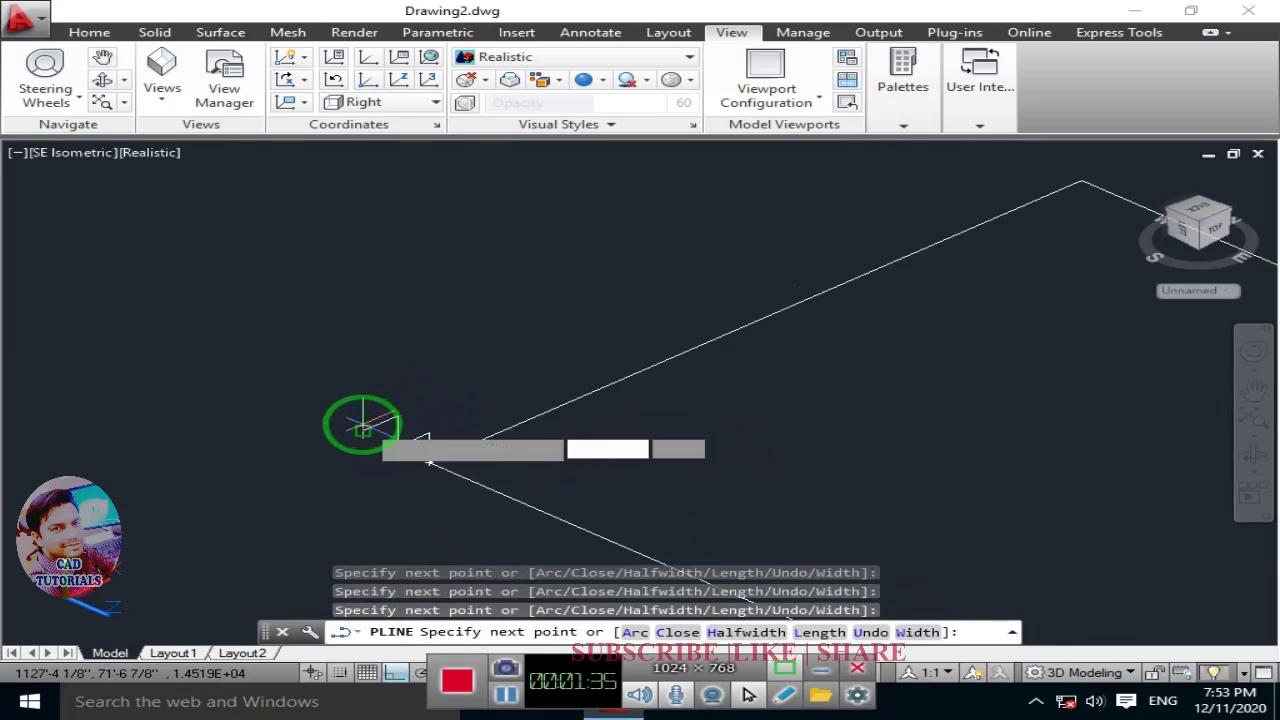
{"action": "left_click", "coordinate": [321, 391]}
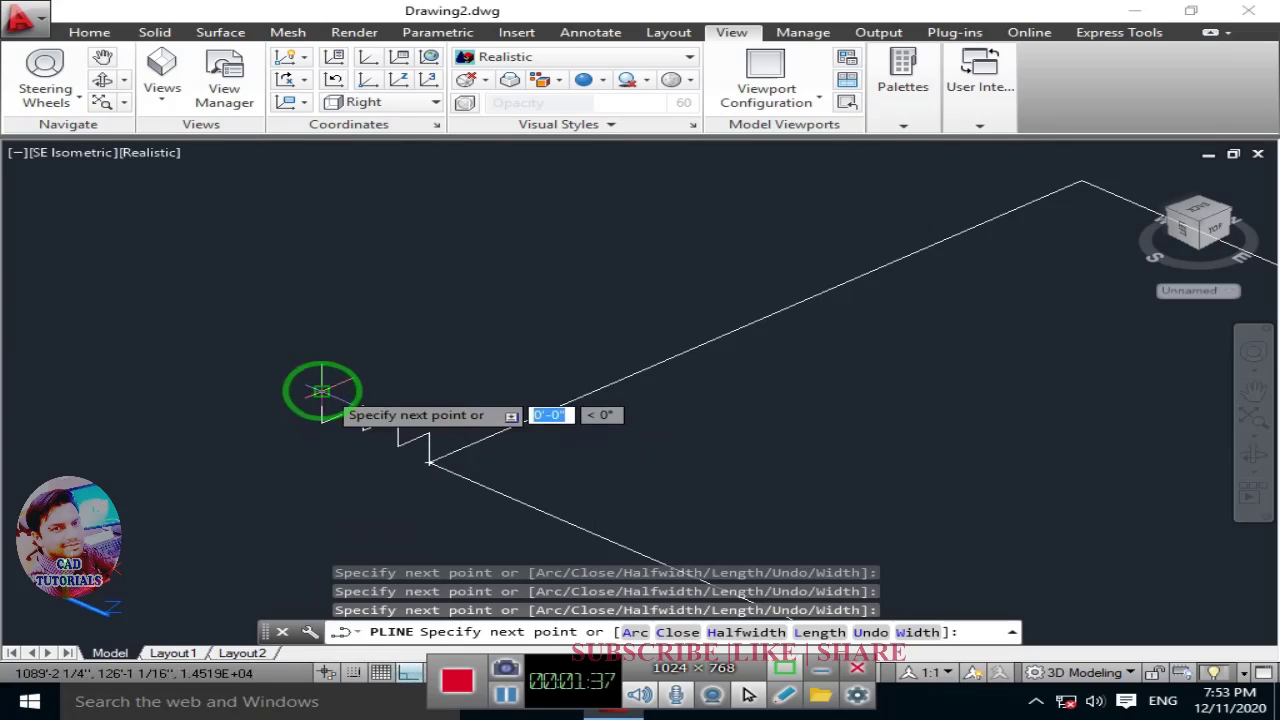
{"action": "left_click", "coordinate": [449, 377]}
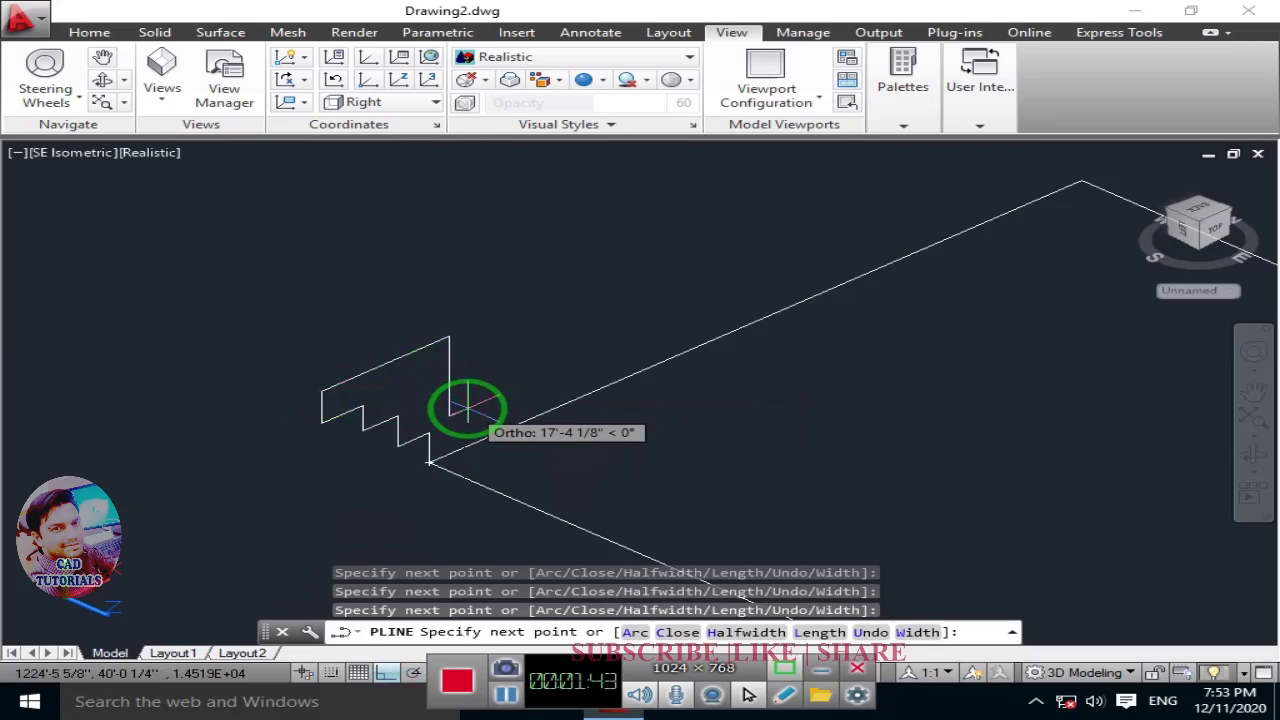
{"action": "type", "text": "c"}
{"action": "key", "text": "Return"}
{"action": "scroll", "coordinate": [443, 340], "scroll_direction": "down", "scroll_amount": 2}
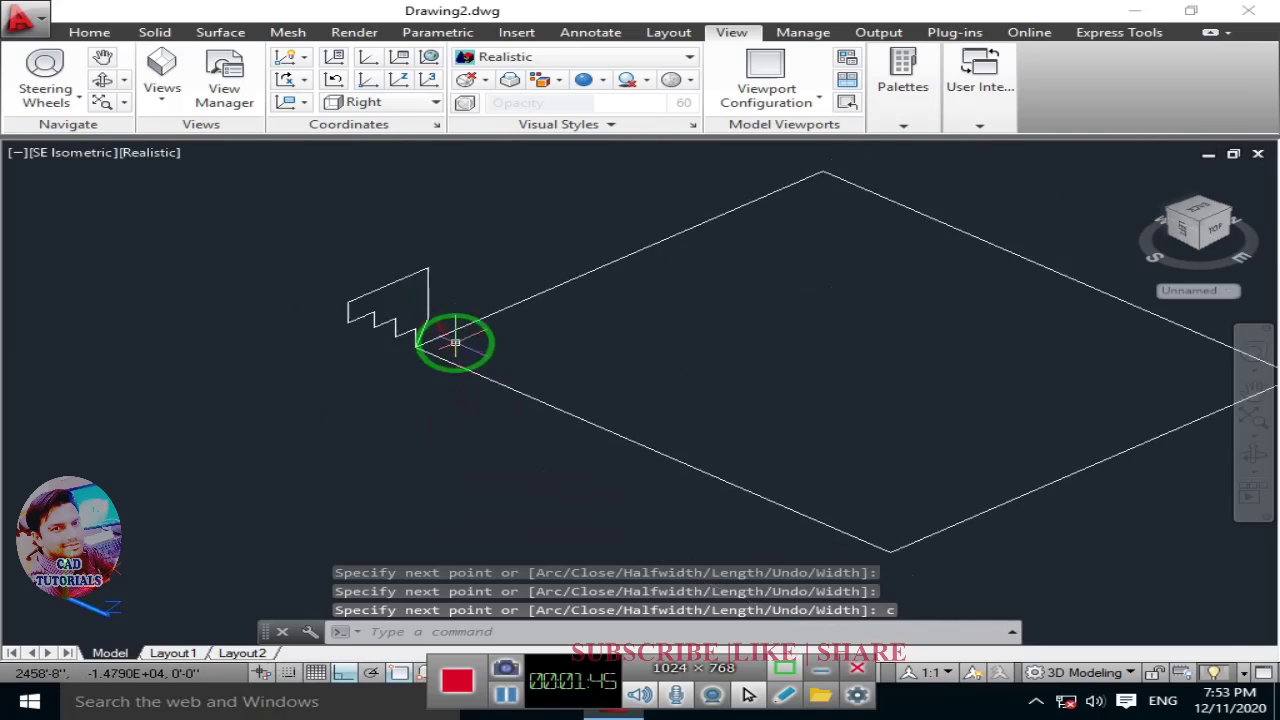
{"action": "middle_click_drag", "start_coordinate": [443, 343], "coordinate": [466, 394]}
{"action": "middle_click_drag", "start_coordinate": [357, 329], "coordinate": [293, 317]}
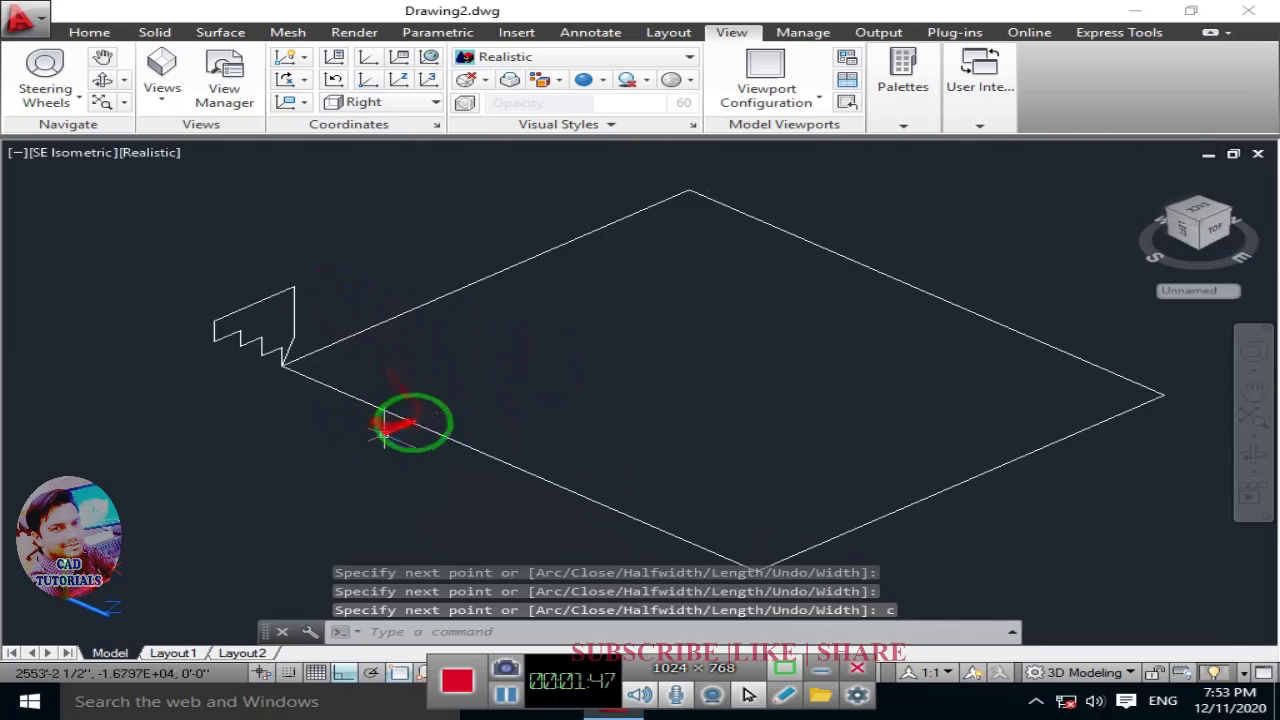
Step: Extrude the stepped polyline with EXT using the Path option along the rectangle
{"action": "type", "text": "EX"}
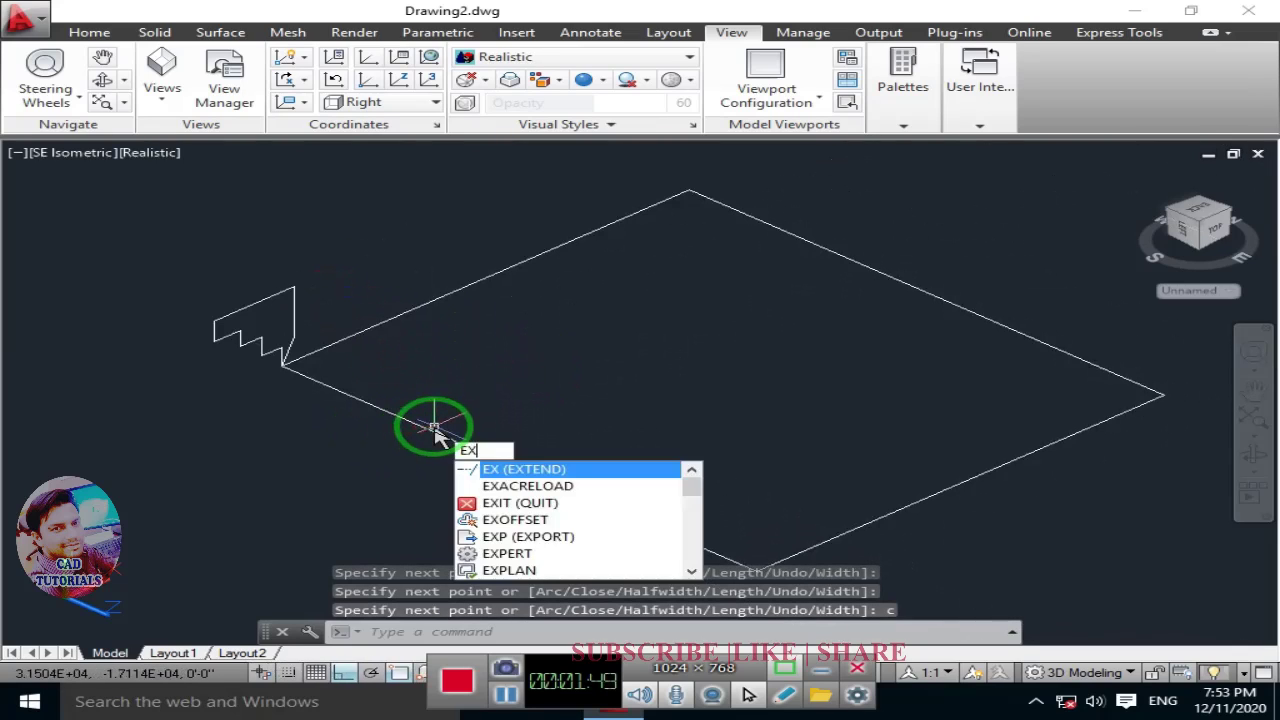
{"action": "type", "text": "T"}
{"action": "key", "text": "Return"}
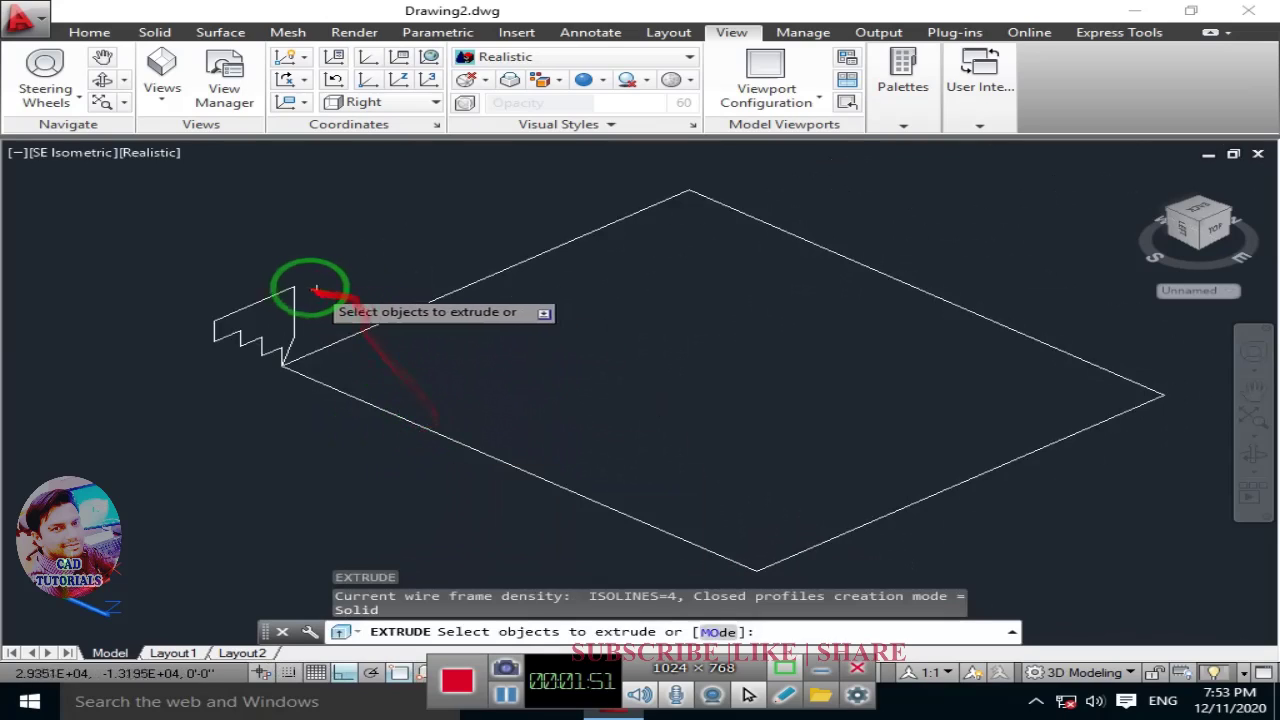
{"action": "left_click", "coordinate": [292, 291]}
{"action": "key", "text": "Return"}
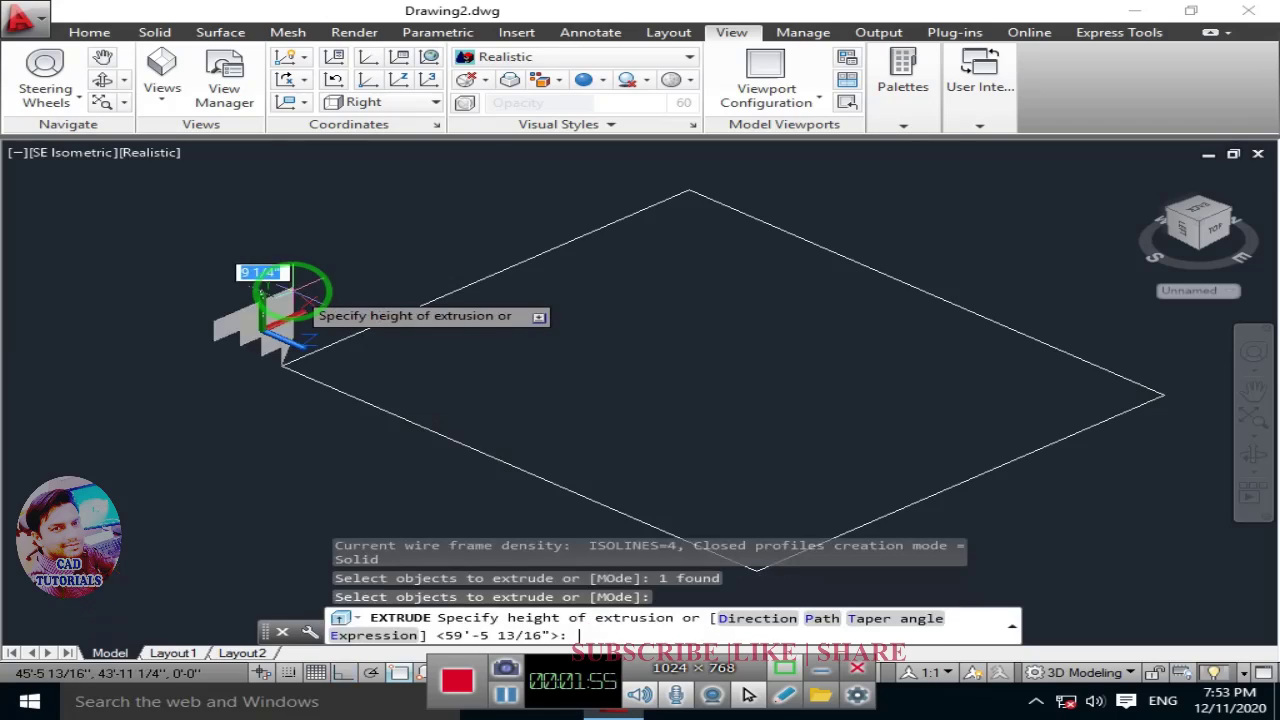
{"action": "type", "text": "p"}
{"action": "key", "text": "Return"}
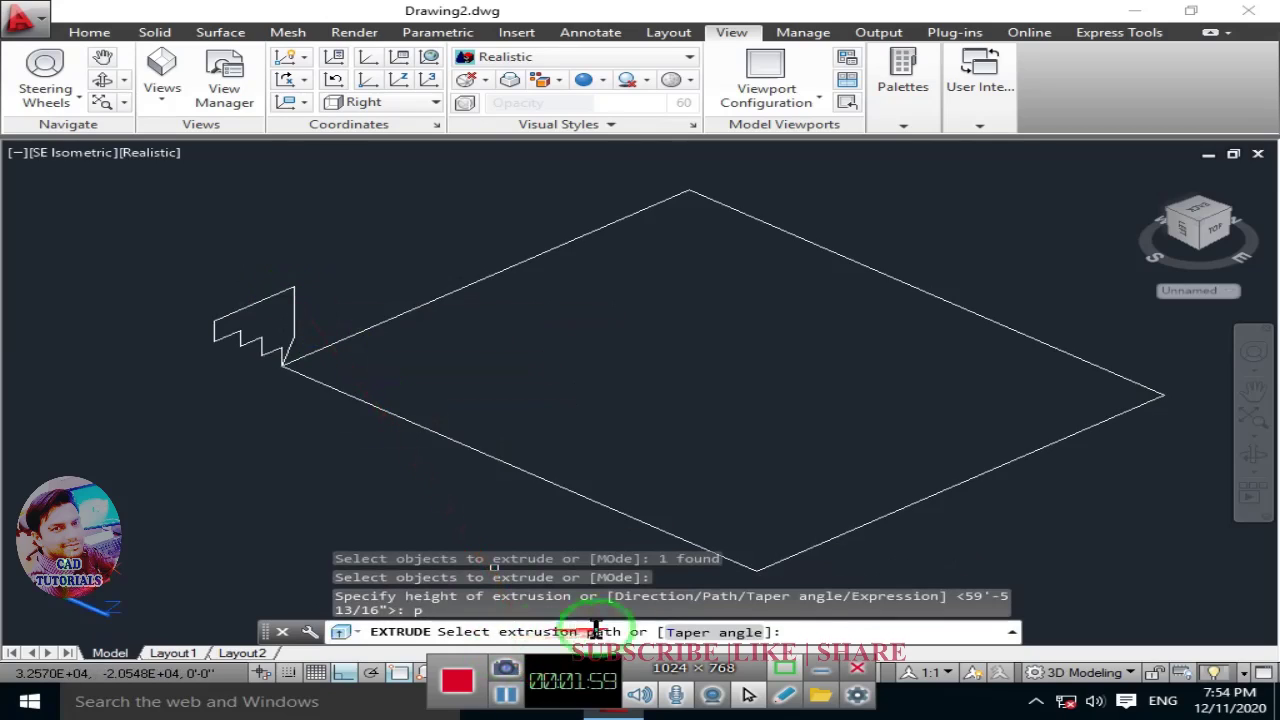
{"action": "left_click", "coordinate": [541, 254]}
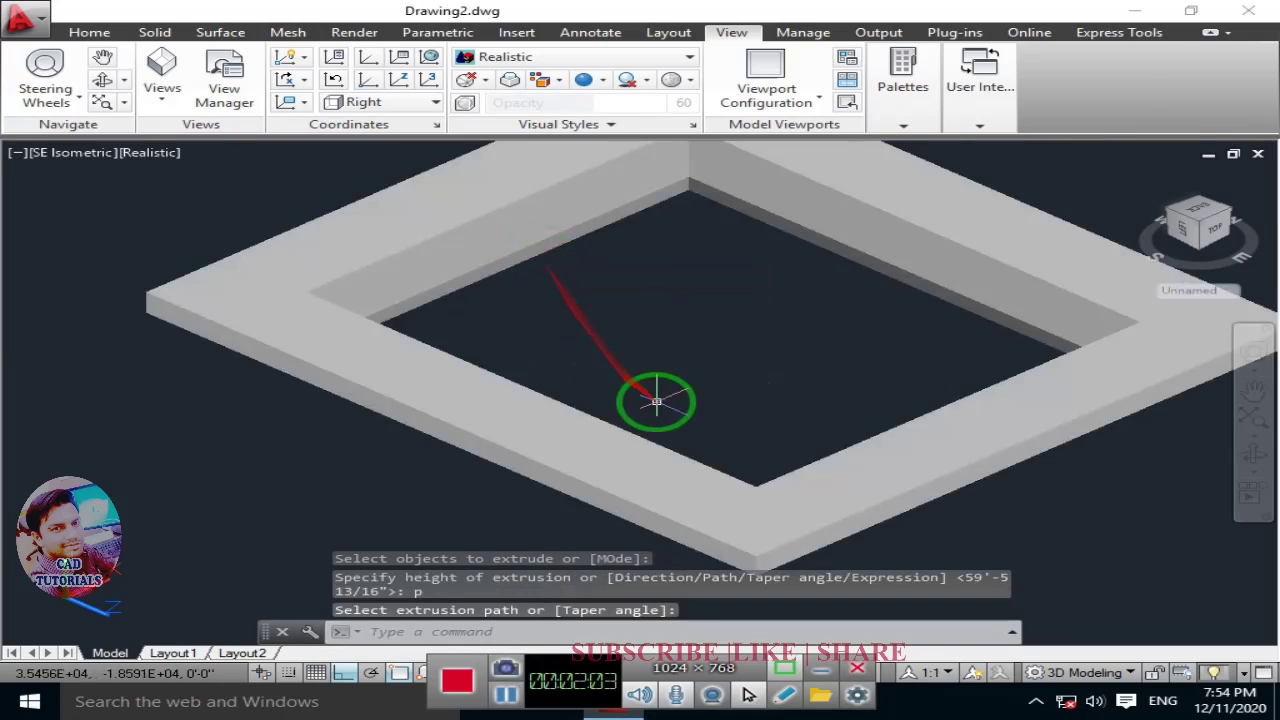
{"action": "middle_click_drag", "start_coordinate": [777, 331], "coordinate": [701, 346]}
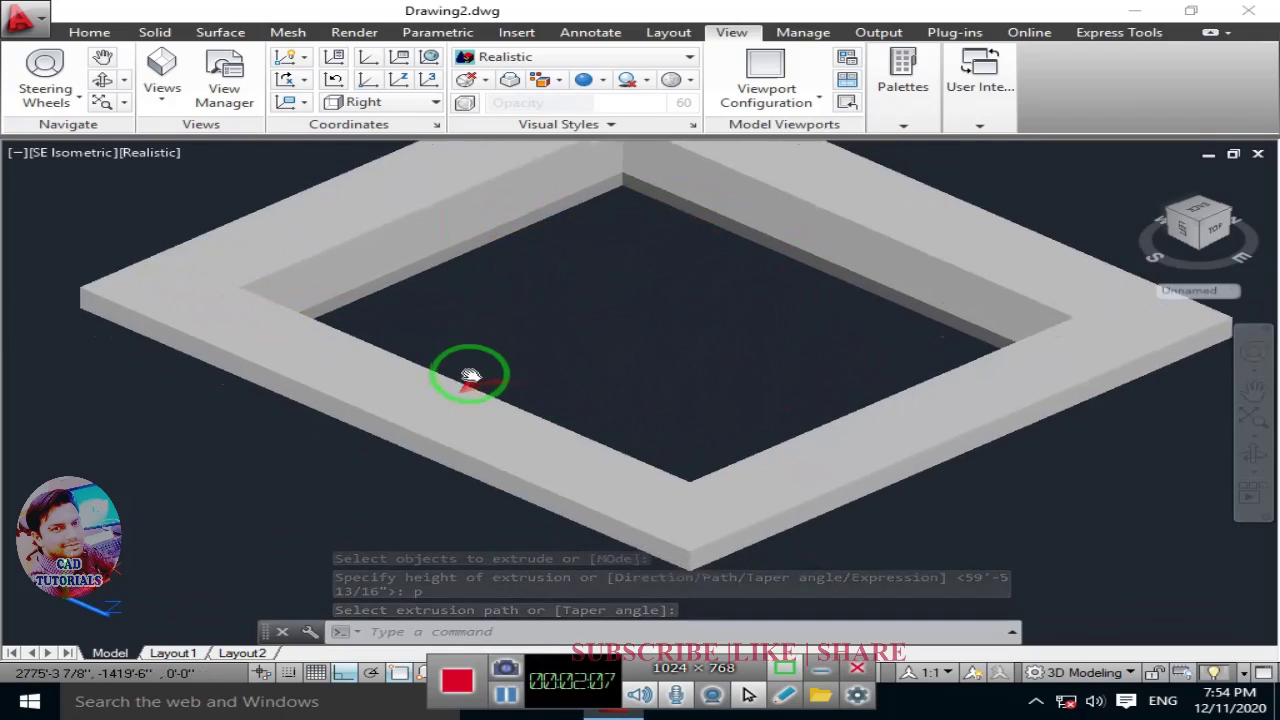
{"action": "mouse_move", "coordinate": [527, 385]}
{"action": "middle_mouse_down", "text": "shift"}
{"action": "mouse_move", "coordinate": [510, 372]}
{"action": "mouse_move", "coordinate": [517, 326]}
{"action": "mouse_move", "coordinate": [561, 266]}
{"action": "mouse_move", "coordinate": [474, 258]}
{"action": "mouse_move", "coordinate": [414, 286]}
{"action": "mouse_move", "coordinate": [409, 309]}
{"action": "mouse_move", "coordinate": [520, 266]}
{"action": "mouse_move", "coordinate": [626, 277]}
{"action": "mouse_move", "coordinate": [689, 303]}
{"action": "mouse_move", "coordinate": [710, 340]}
{"action": "mouse_move", "coordinate": [643, 394]}
{"action": "mouse_move", "coordinate": [563, 400]}
{"action": "mouse_move", "coordinate": [531, 294]}
{"action": "middle_mouse_up", "text": "shift"}
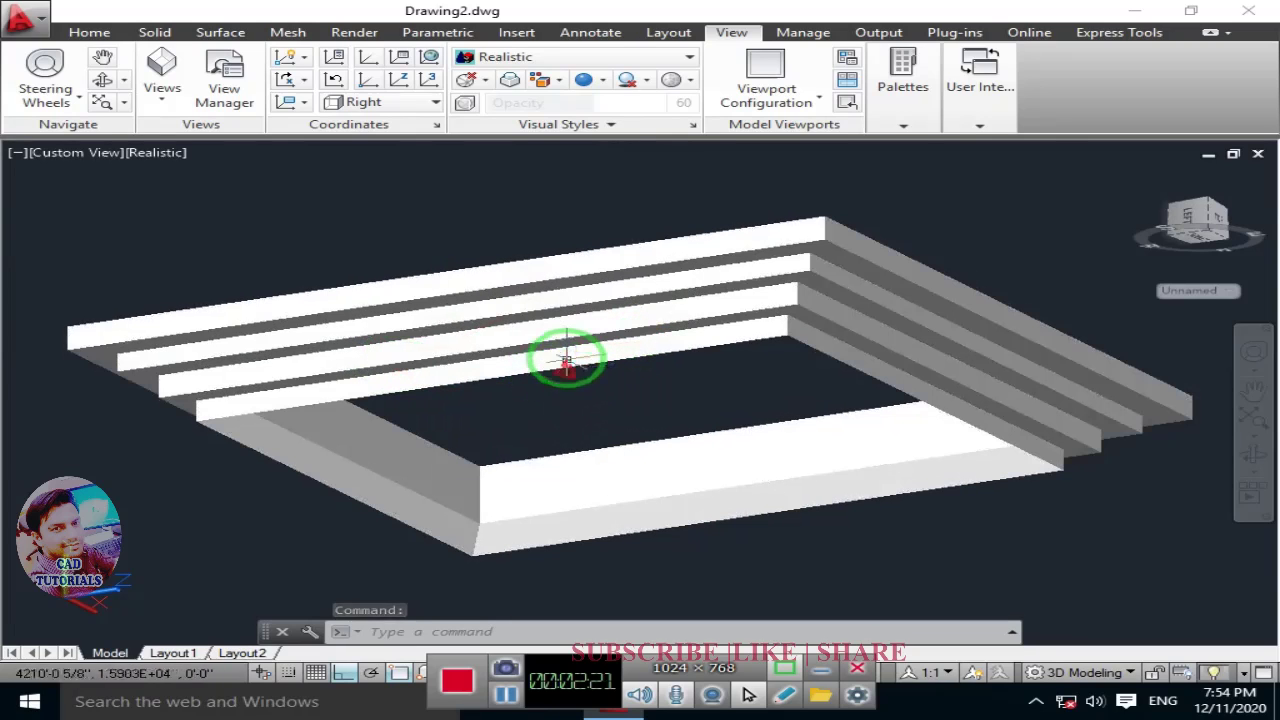
Step: Orbit around the tiered frame, go back to the Home tab and select the tall box
{"action": "mouse_move", "coordinate": [566, 362]}
{"action": "middle_mouse_down", "text": "shift"}
{"action": "mouse_move", "coordinate": [569, 449]}
{"action": "mouse_move", "coordinate": [517, 449]}
{"action": "mouse_move", "coordinate": [409, 329]}
{"action": "mouse_move", "coordinate": [477, 371]}
{"action": "mouse_move", "coordinate": [453, 383]}
{"action": "mouse_move", "coordinate": [583, 313]}
{"action": "middle_mouse_up", "text": "shift"}
{"action": "scroll", "coordinate": [481, 416], "scroll_direction": "down", "scroll_amount": 3}
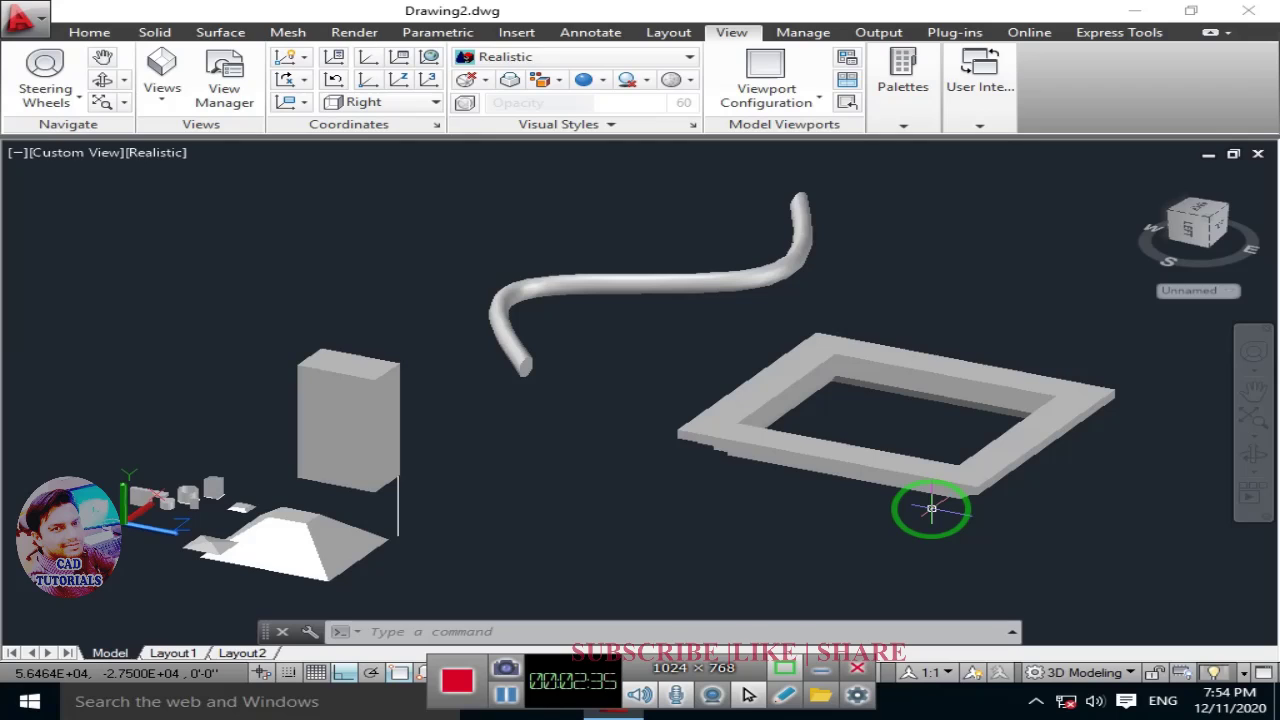
{"action": "middle_click_drag", "start_coordinate": [760, 432], "coordinate": [529, 443]}
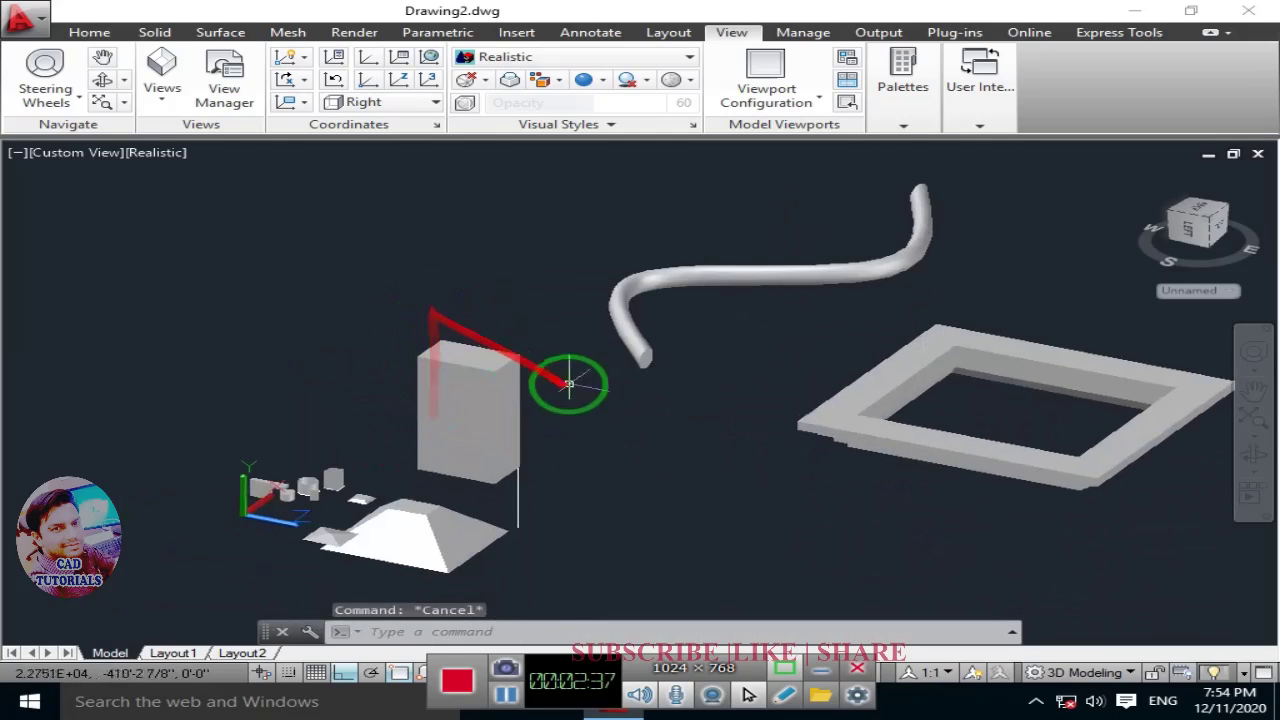
{"action": "middle_click_drag", "start_coordinate": [594, 410], "coordinate": [157, 157], "text": "shift"}
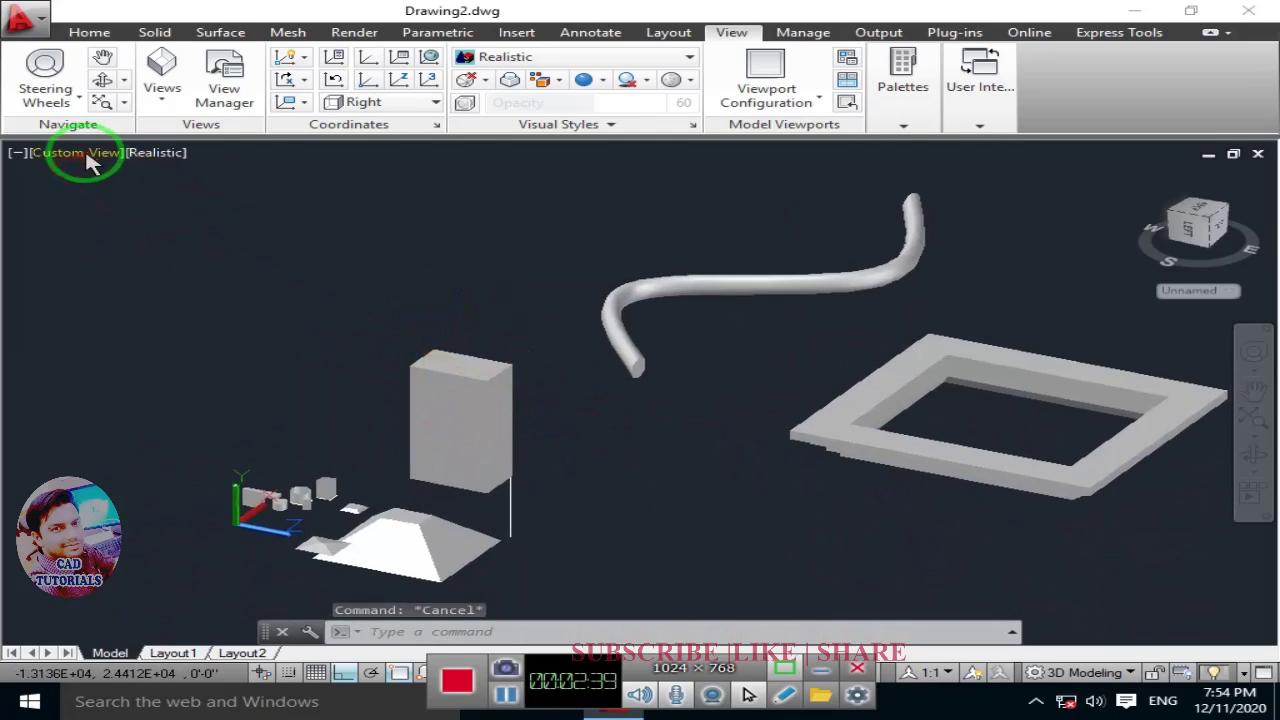
{"action": "left_click", "coordinate": [89, 32]}
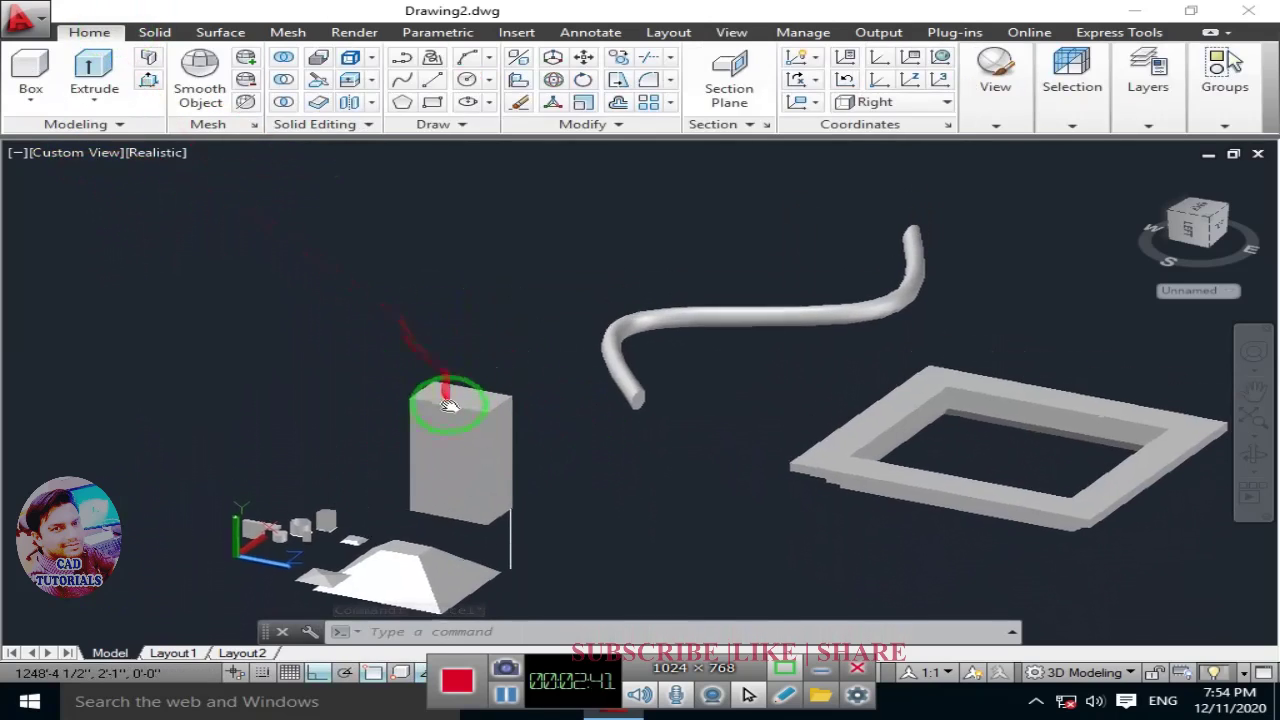
{"action": "left_click", "coordinate": [445, 403]}
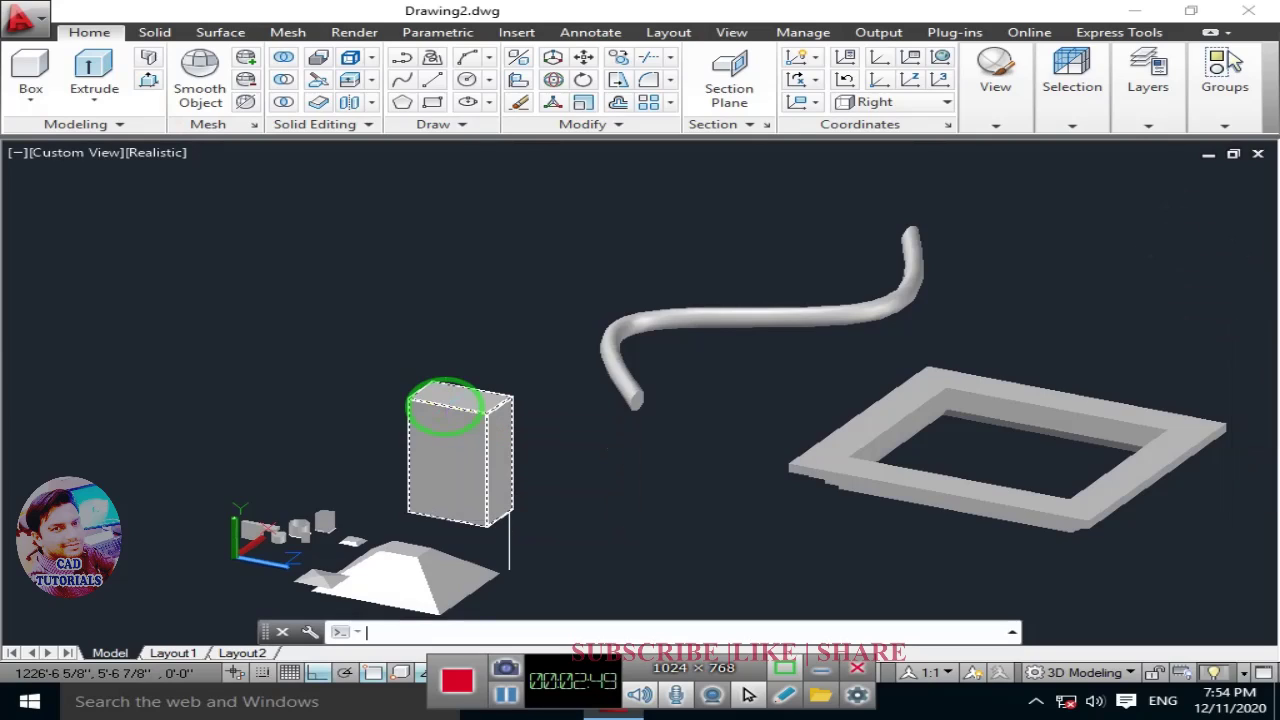
Step: Deselect the box and draw four connected lines forming a closed outline above it
{"action": "left_click", "coordinate": [423, 392]}
{"action": "key", "text": "Escape"}
{"action": "middle_click_drag", "start_coordinate": [297, 363], "coordinate": [325, 372]}
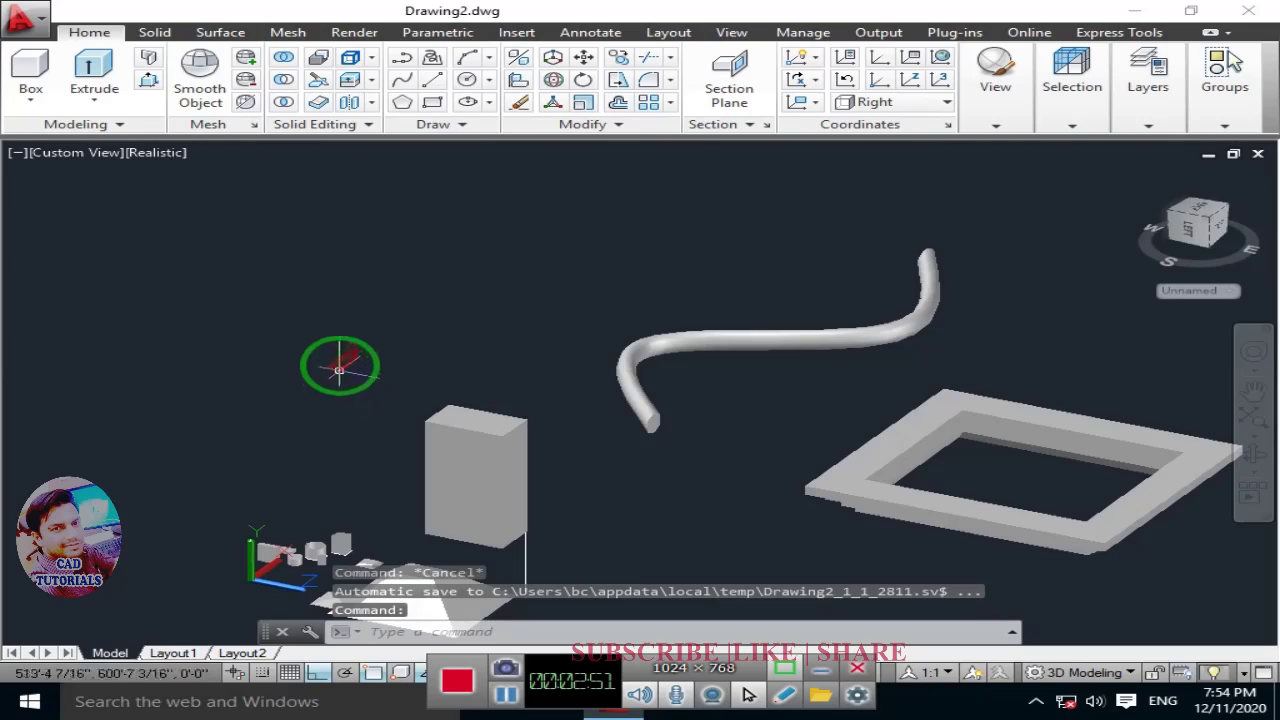
{"action": "type", "text": "L"}
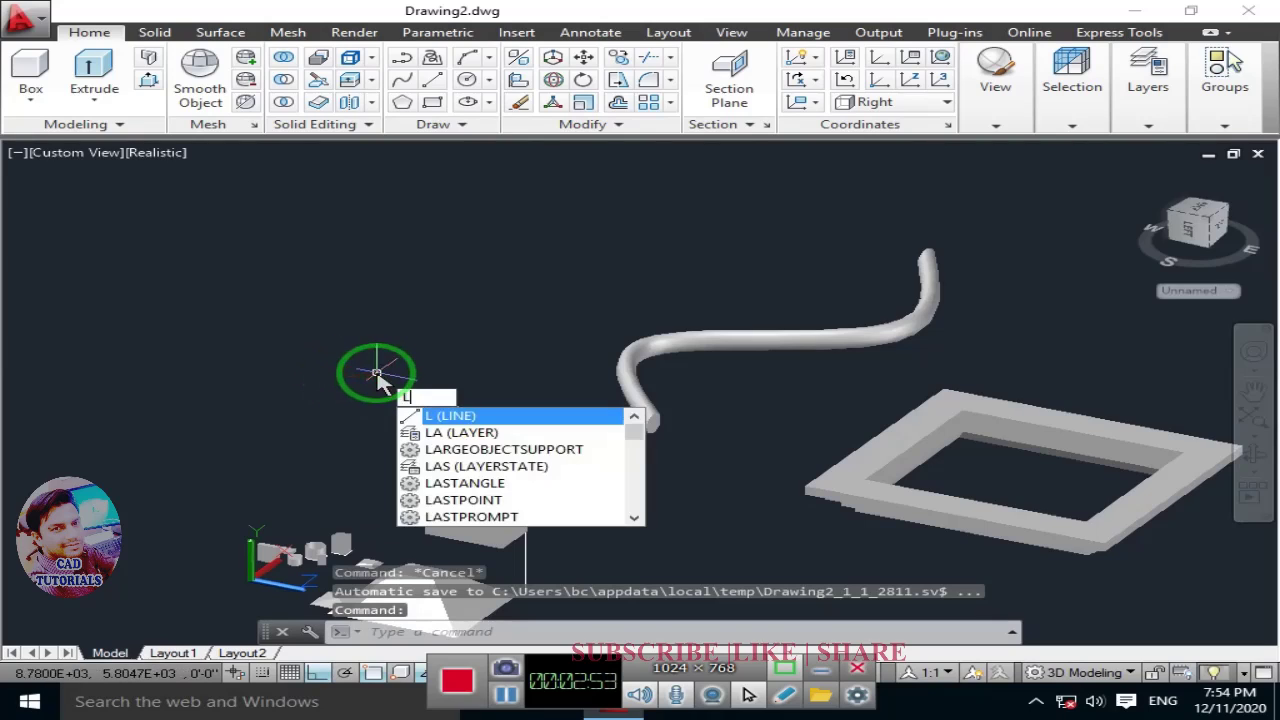
{"action": "key", "text": "Return"}
{"action": "left_click", "coordinate": [310, 262]}
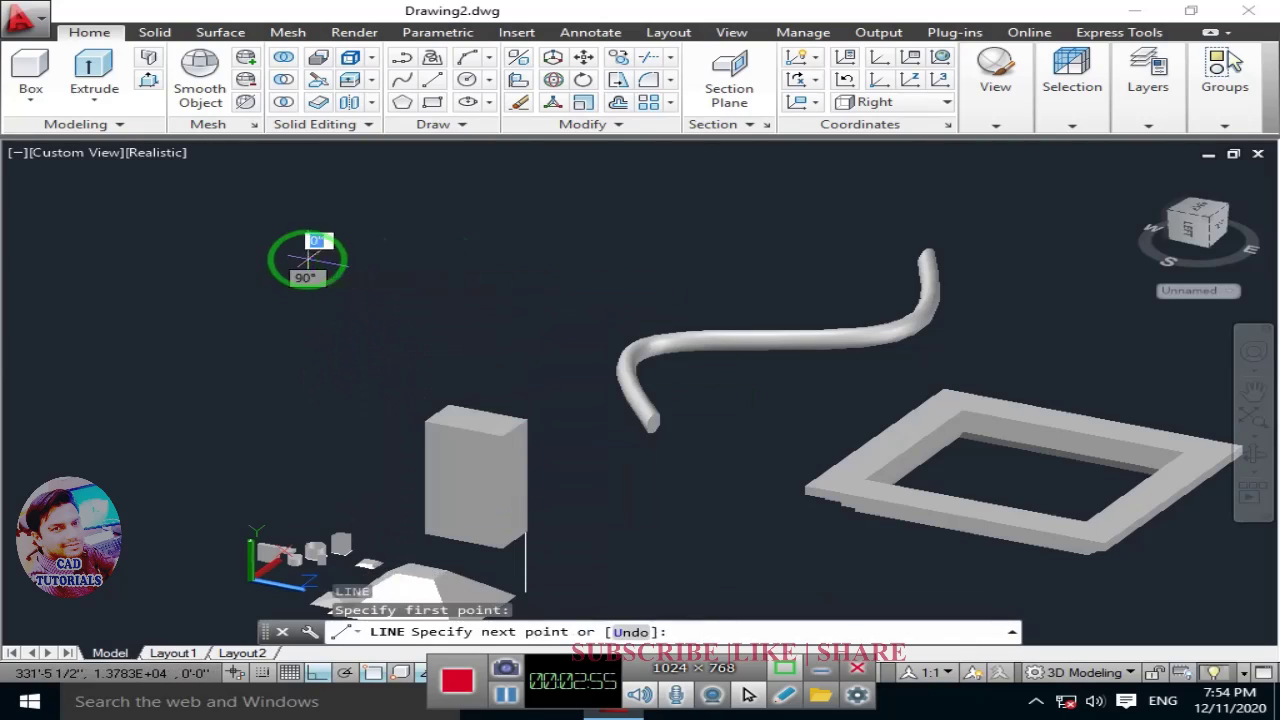
{"action": "left_click", "coordinate": [505, 255]}
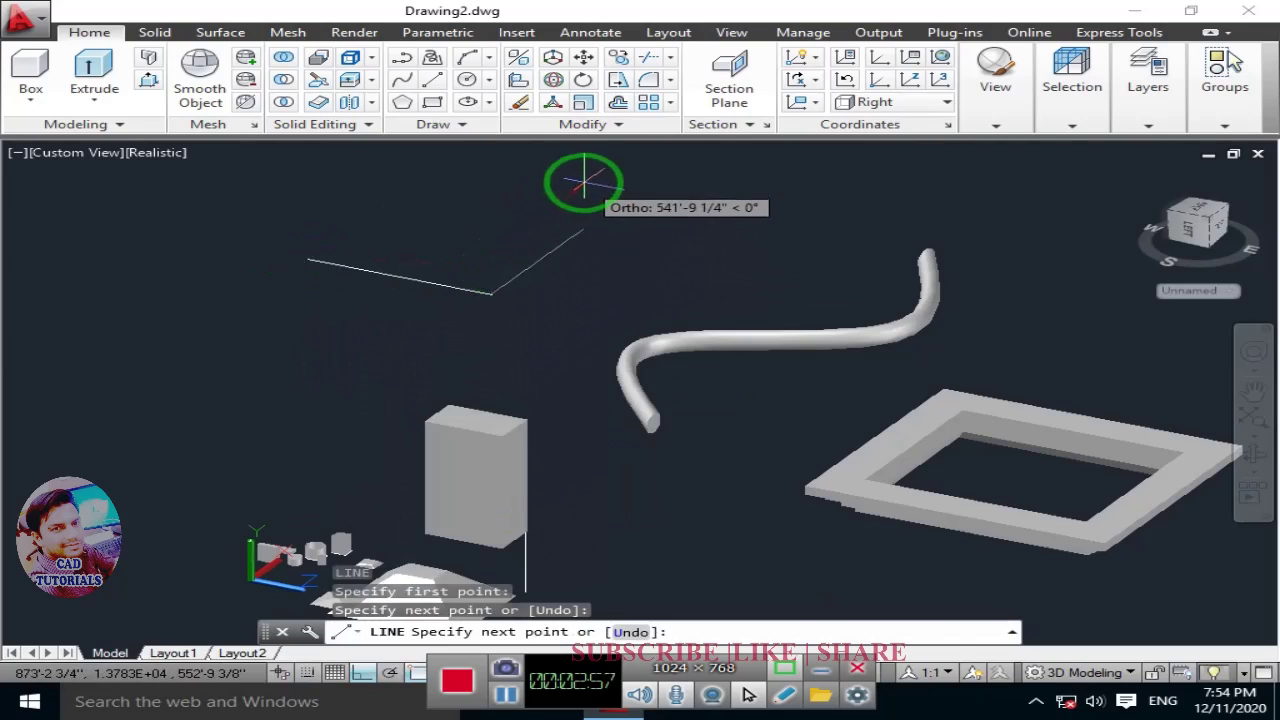
{"action": "left_click", "coordinate": [575, 178]}
{"action": "left_click", "coordinate": [390, 191]}
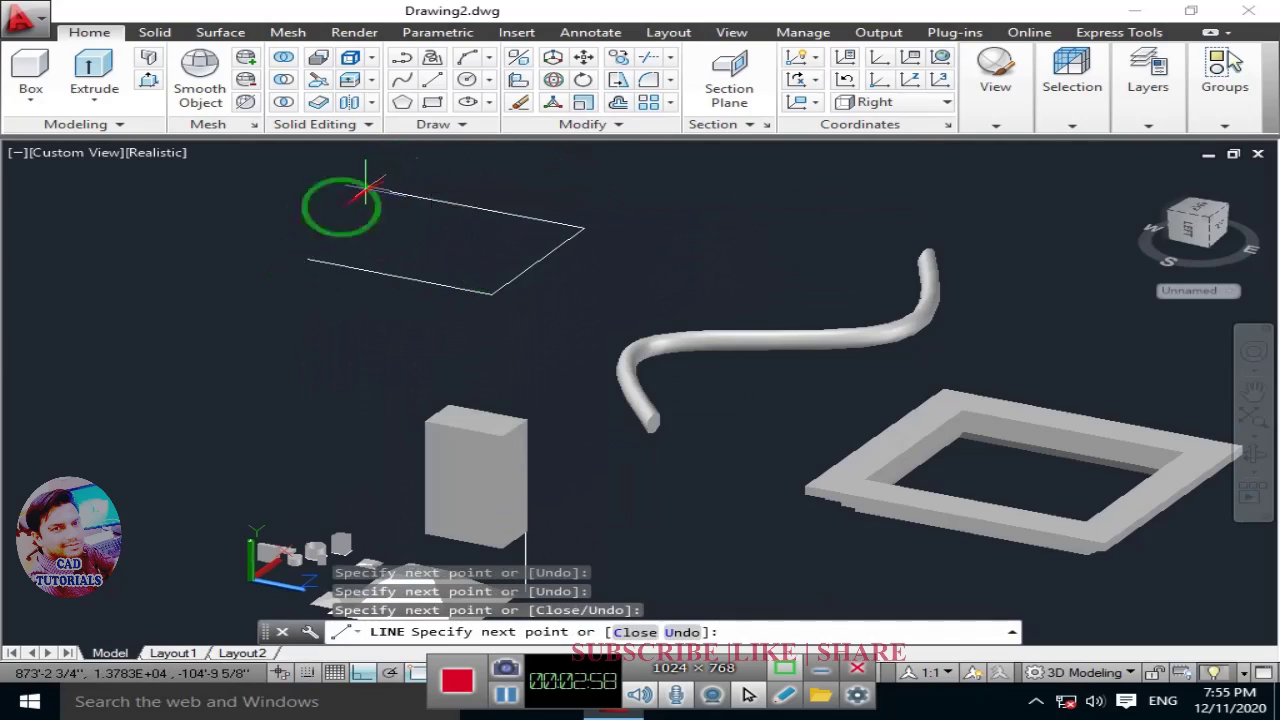
{"action": "left_click", "coordinate": [308, 260]}
{"action": "key", "text": "Escape"}
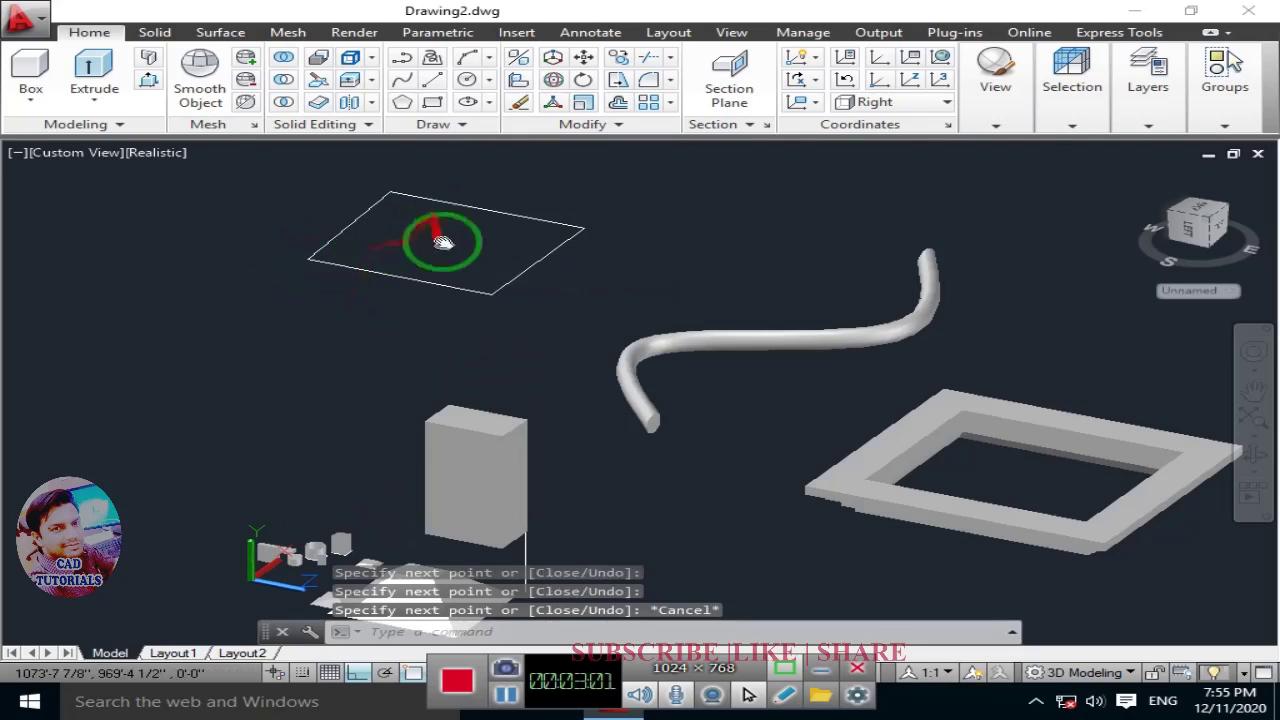
Step: Select the outline's top, right, bottom and left edges to check them, then clear
{"action": "scroll", "coordinate": [475, 263], "scroll_direction": "up", "scroll_amount": 2}
{"action": "left_click", "coordinate": [478, 244]}
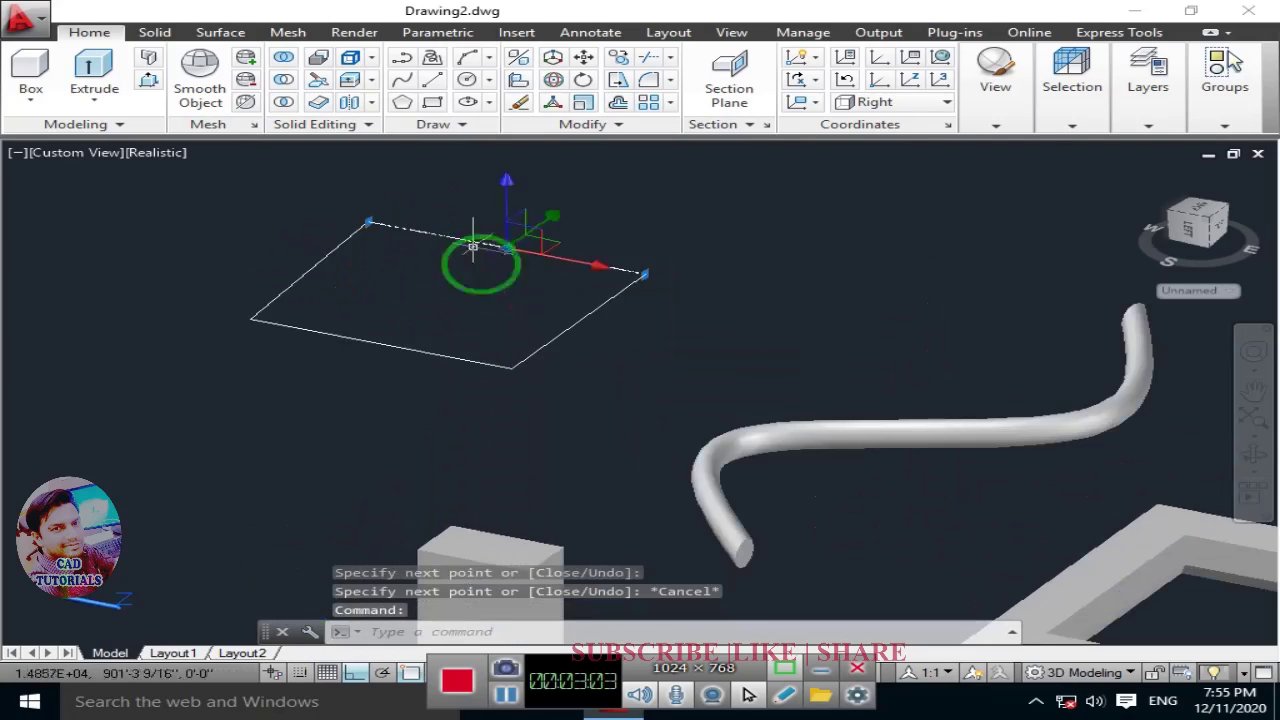
{"action": "left_click", "coordinate": [559, 334]}
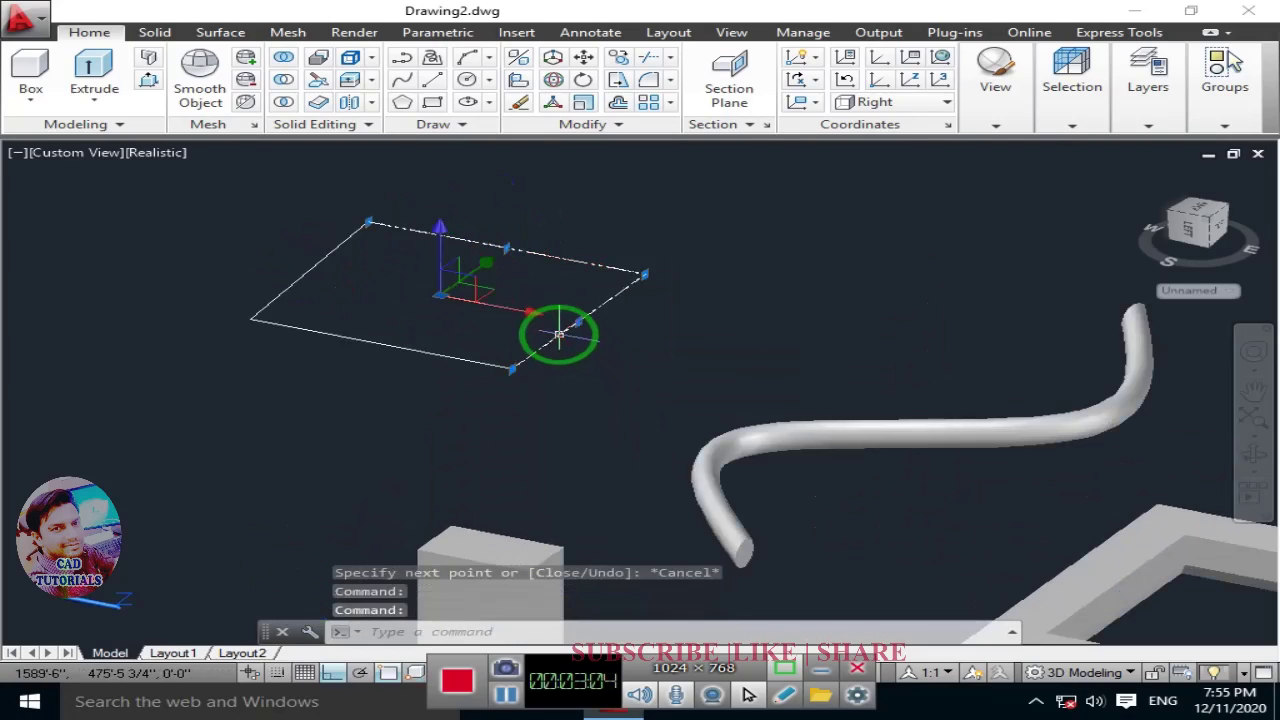
{"action": "left_click", "coordinate": [405, 350]}
{"action": "left_click", "coordinate": [308, 268]}
{"action": "key", "text": "Escape"}
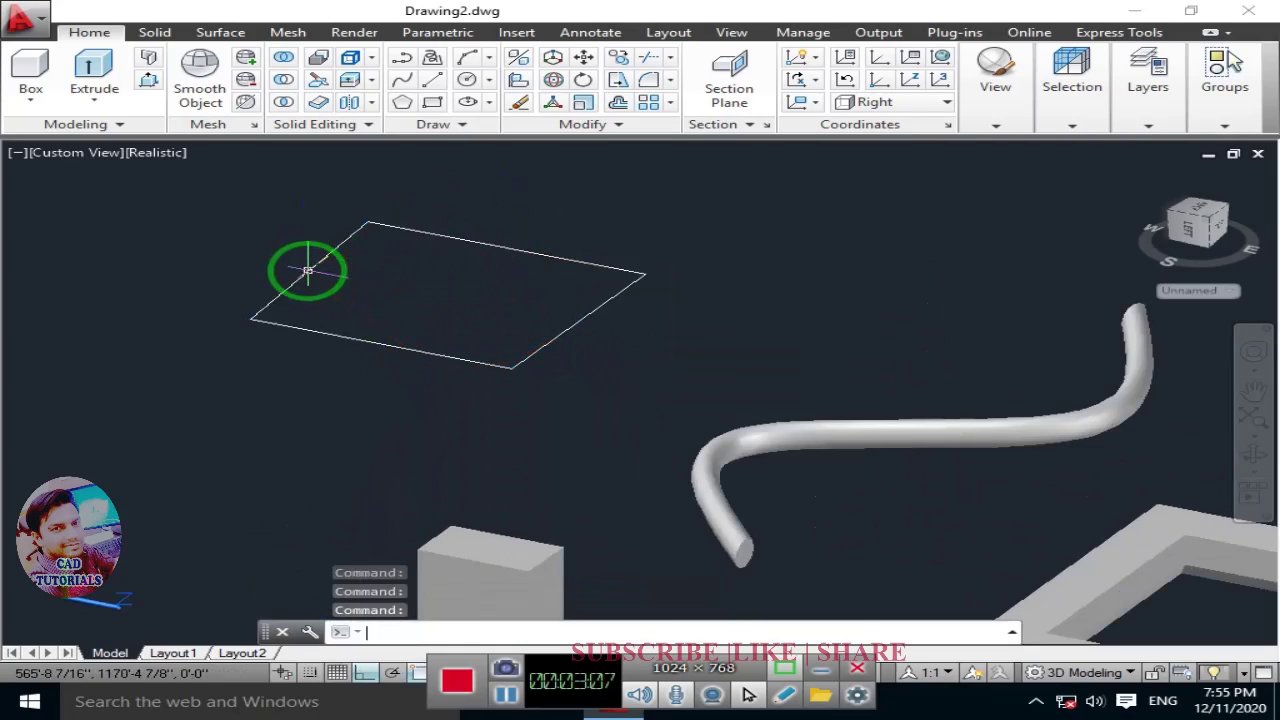
Step: Start an extrusion from the Home tab's solid tools, then cancel after picking one edge
{"action": "left_click", "coordinate": [94, 98]}
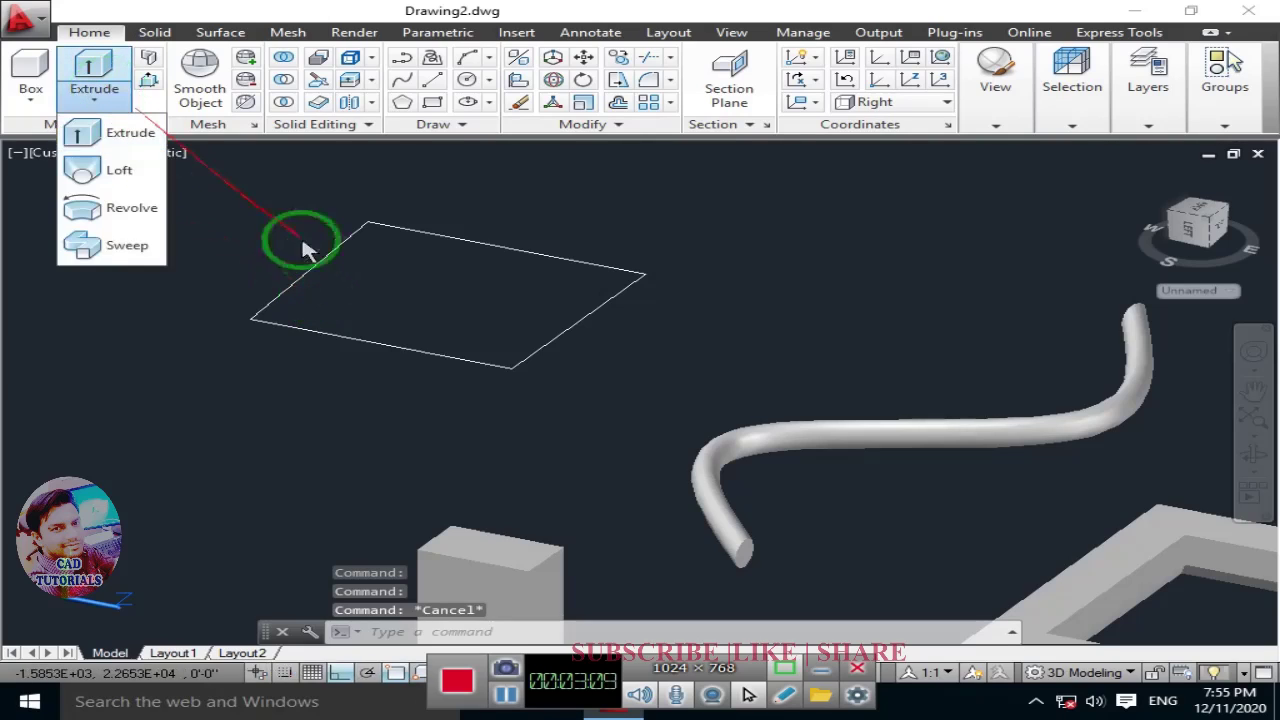
{"action": "left_click", "coordinate": [125, 133]}
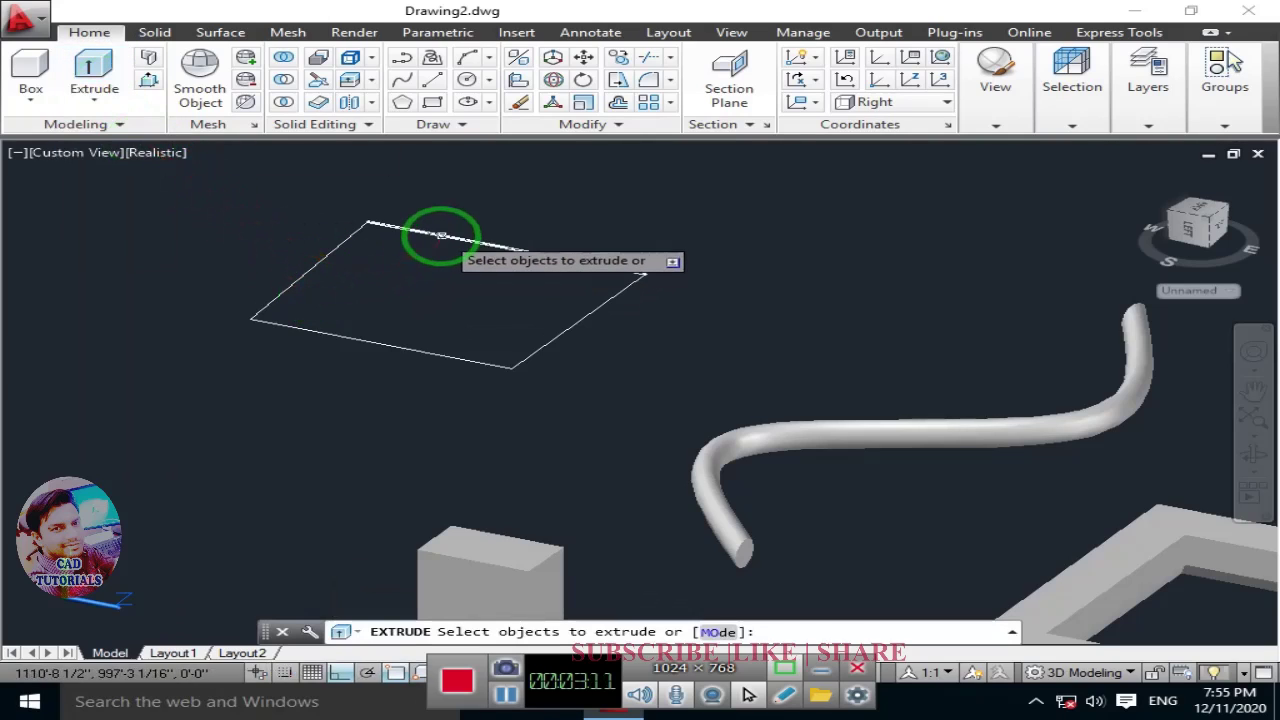
{"action": "left_click", "coordinate": [441, 235]}
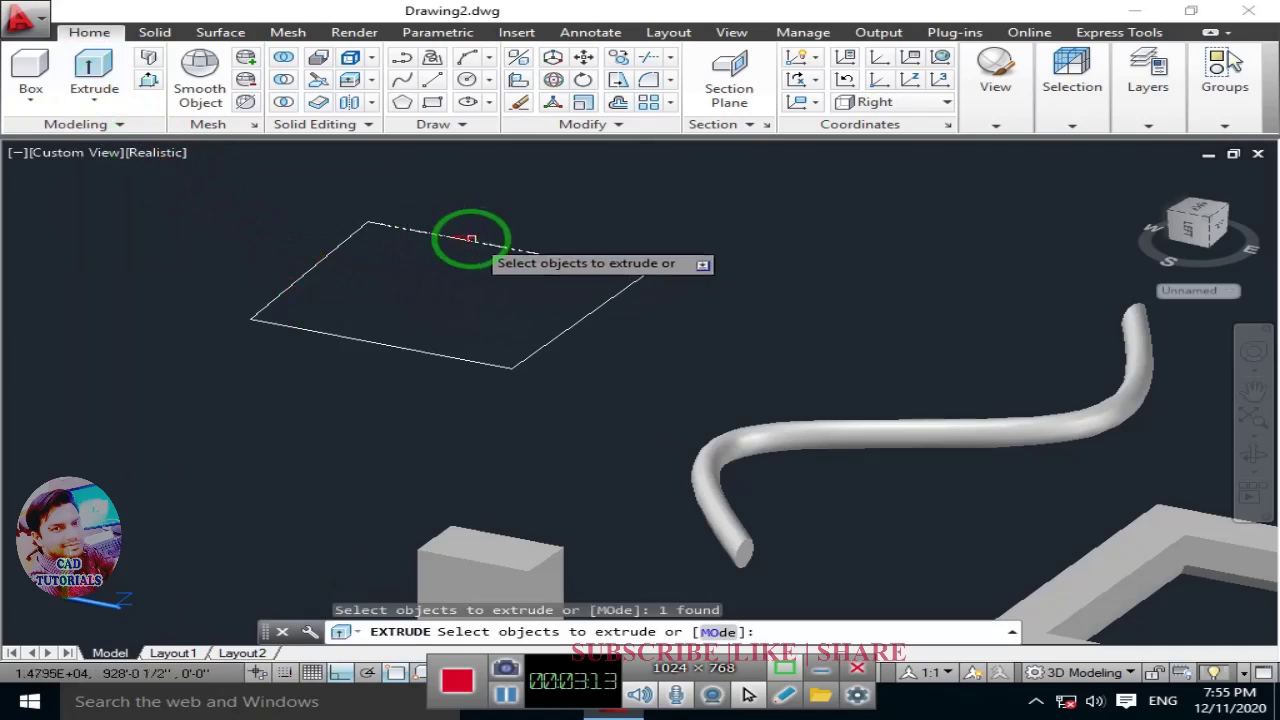
{"action": "key", "text": "Escape"}
Step: Extrude all four crossing-selected lines upward into walls, setting the height by click
{"action": "left_click", "coordinate": [88, 72]}
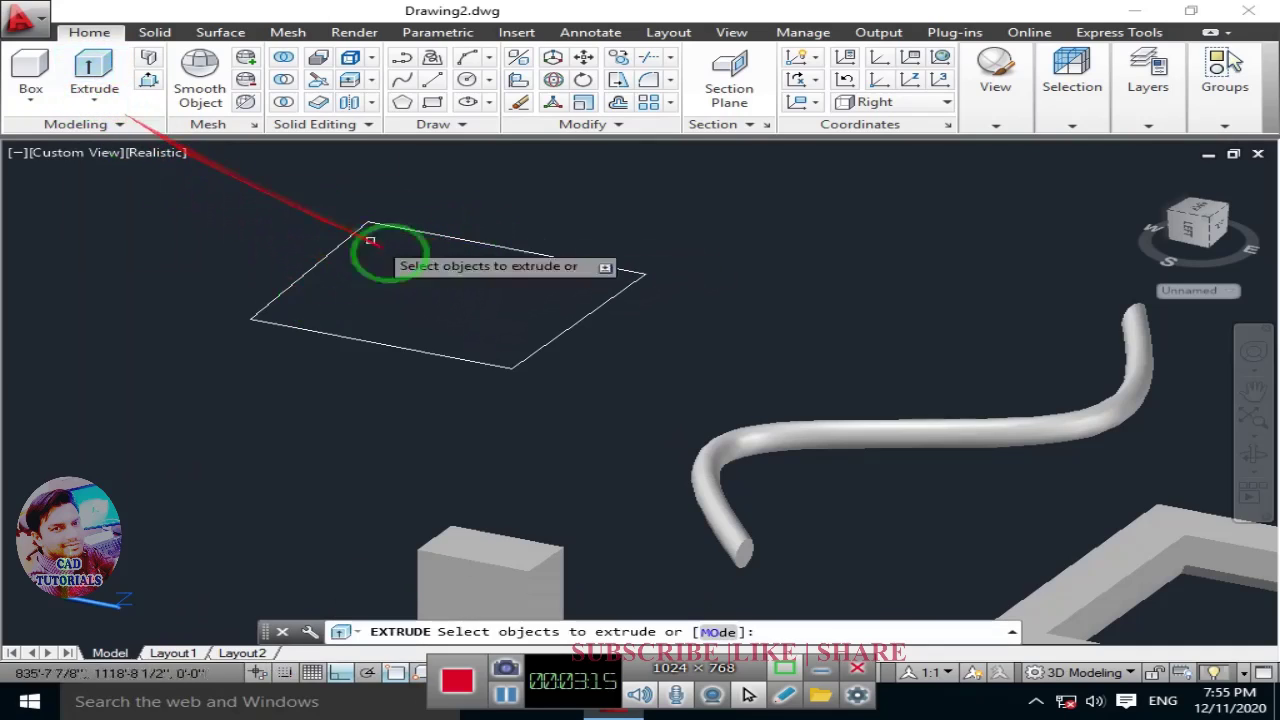
{"action": "left_click", "coordinate": [643, 210]}
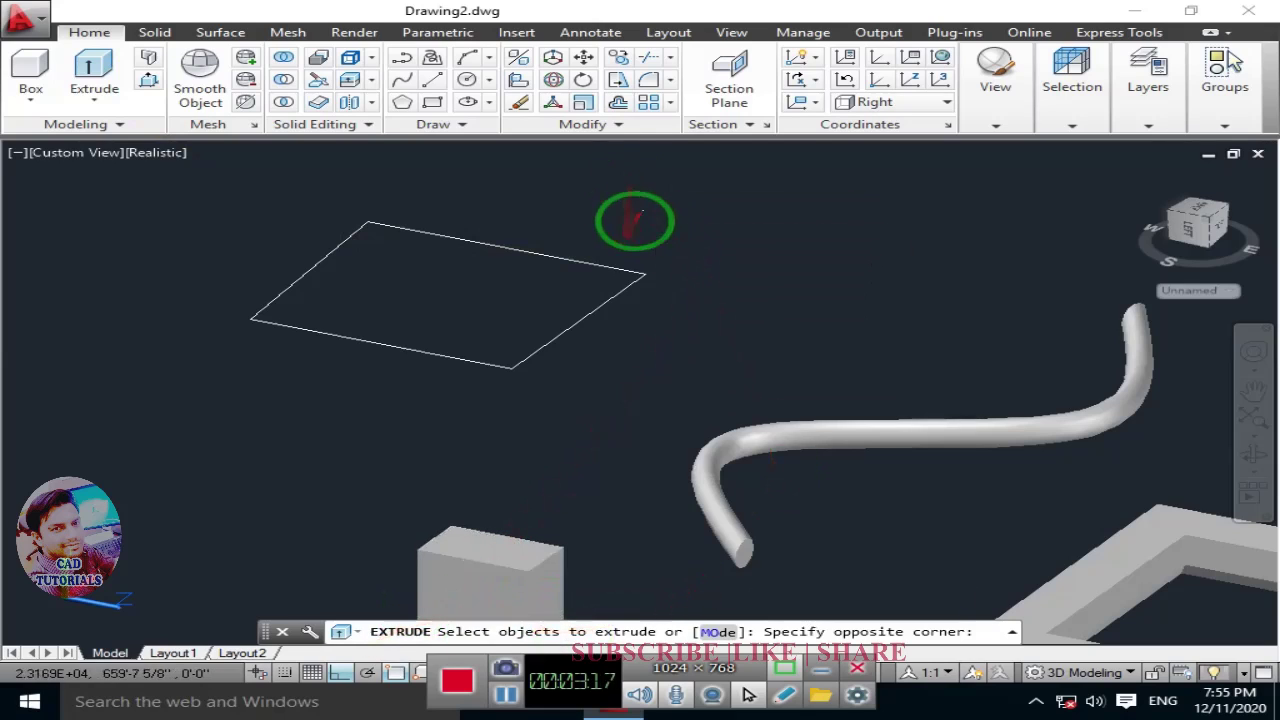
{"action": "left_click", "coordinate": [353, 367]}
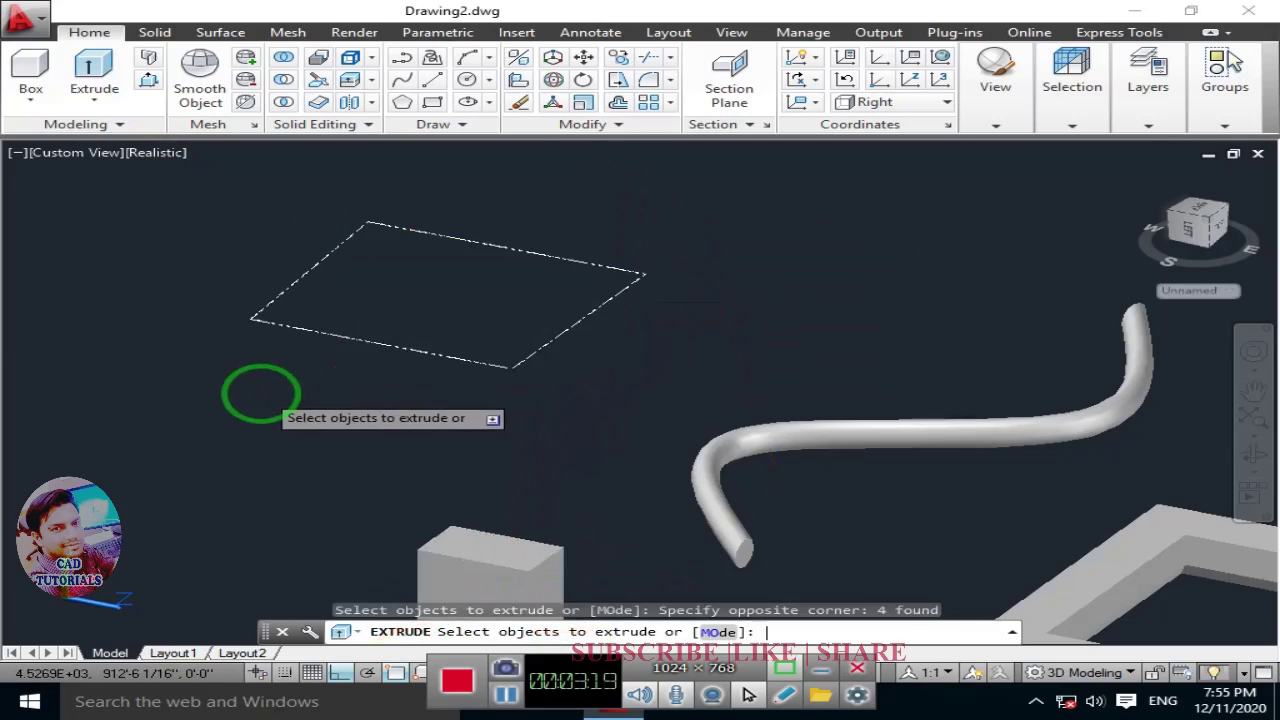
{"action": "key", "text": "Return"}
{"action": "mouse_move", "coordinate": [300, 314]}
{"action": "middle_mouse_down", "text": "shift"}
{"action": "mouse_move", "coordinate": [329, 214]}
{"action": "mouse_move", "coordinate": [329, 277]}
{"action": "middle_mouse_up", "text": "shift"}
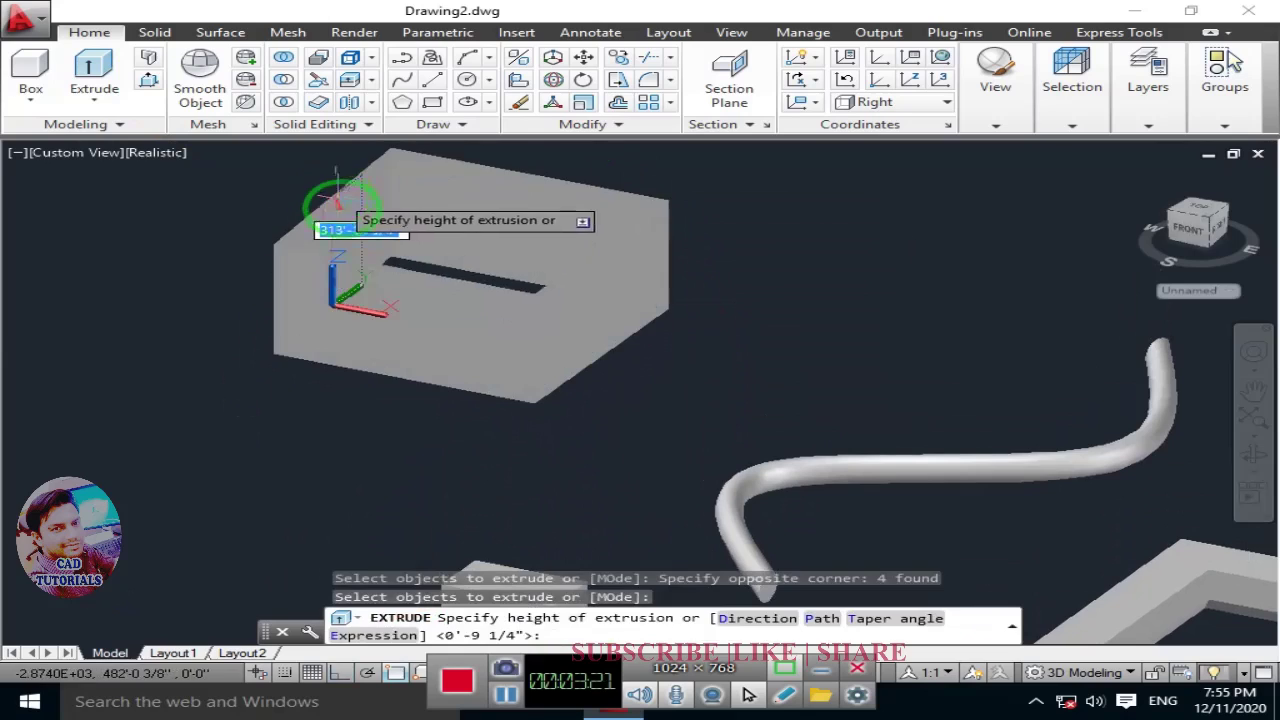
{"action": "mouse_move", "coordinate": [338, 205]}
{"action": "middle_mouse_down", "text": "shift"}
{"action": "mouse_move", "coordinate": [457, 271]}
{"action": "mouse_move", "coordinate": [466, 289]}
{"action": "mouse_move", "coordinate": [449, 303]}
{"action": "middle_mouse_up", "text": "shift"}
{"action": "left_click", "coordinate": [459, 272]}
Step: Select the back and front walls to check them, then orbit around the open box
{"action": "left_click", "coordinate": [537, 214]}
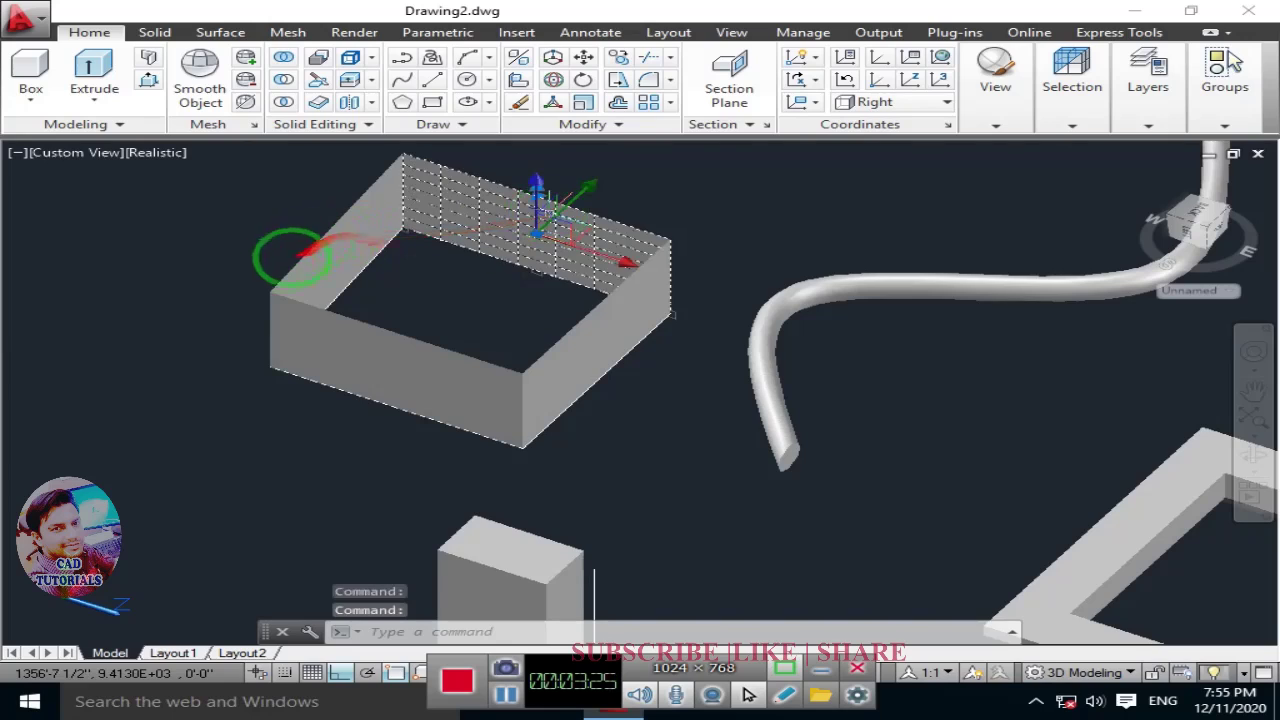
{"action": "left_click", "coordinate": [337, 318]}
{"action": "key", "text": "Escape"}
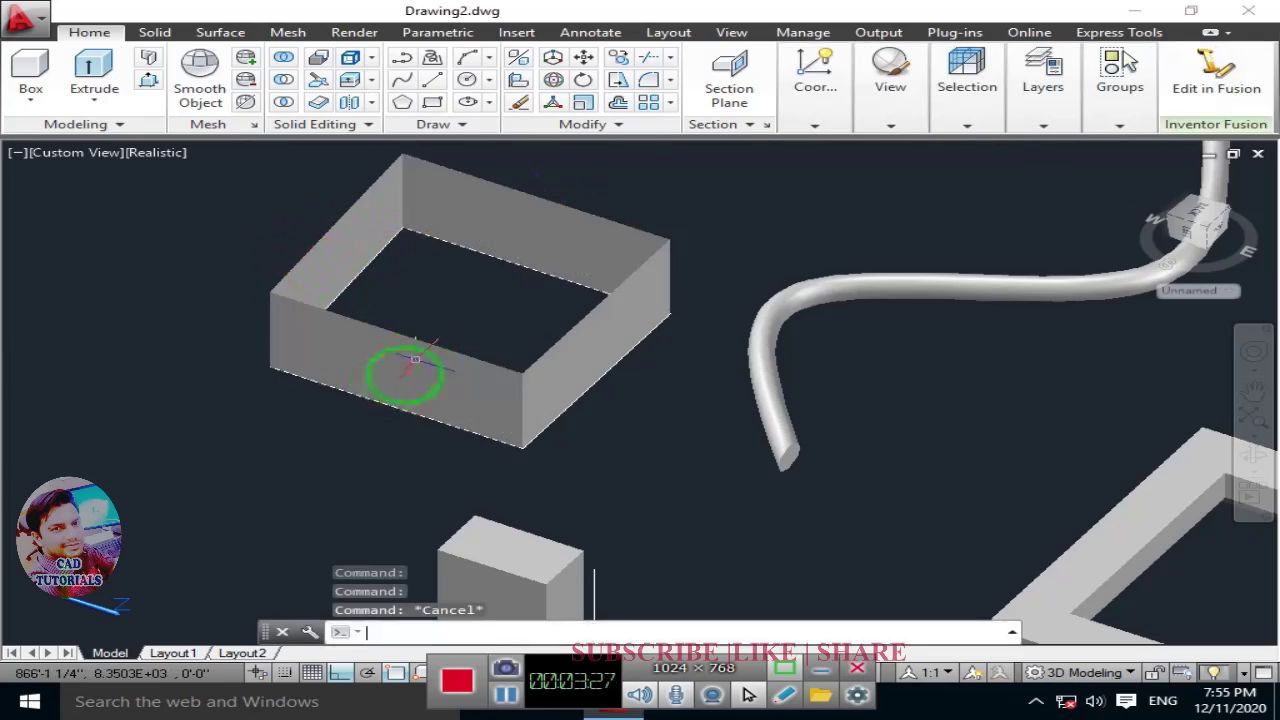
{"action": "middle_click_drag", "start_coordinate": [550, 401], "coordinate": [370, 305], "text": "shift"}
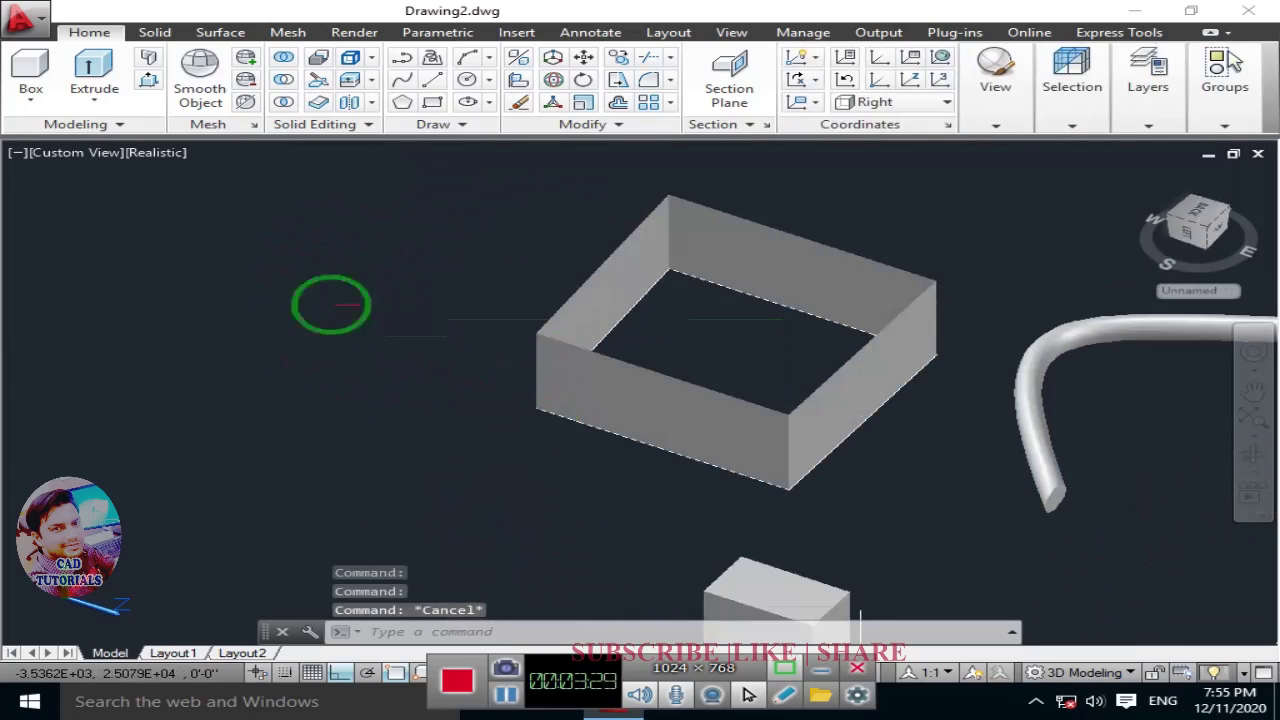
Step: Start a rectangle with REC, then cancel it
{"action": "type", "text": "rec"}
{"action": "key", "text": "Return"}
{"action": "left_click", "coordinate": [191, 300]}
{"action": "key", "text": "Escape"}
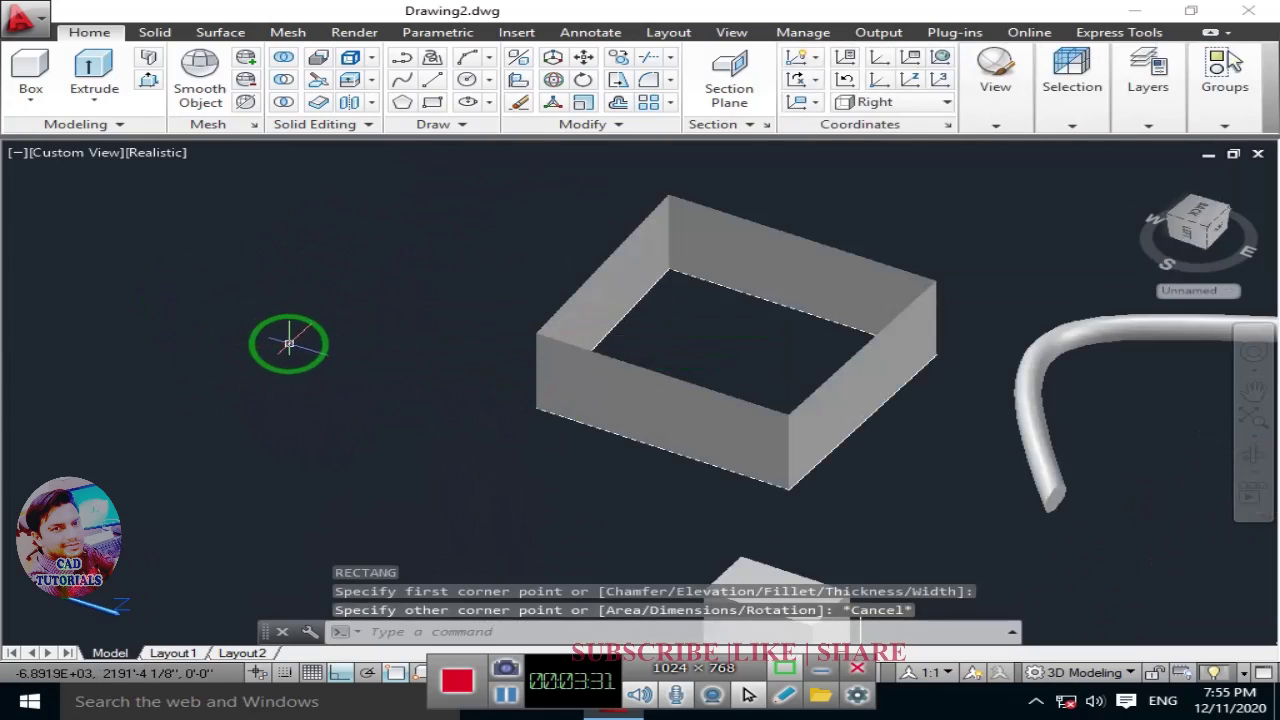
Step: Switch to SE Isometric and draw a closed four-line square left of the open box
{"action": "left_click", "coordinate": [42, 158]}
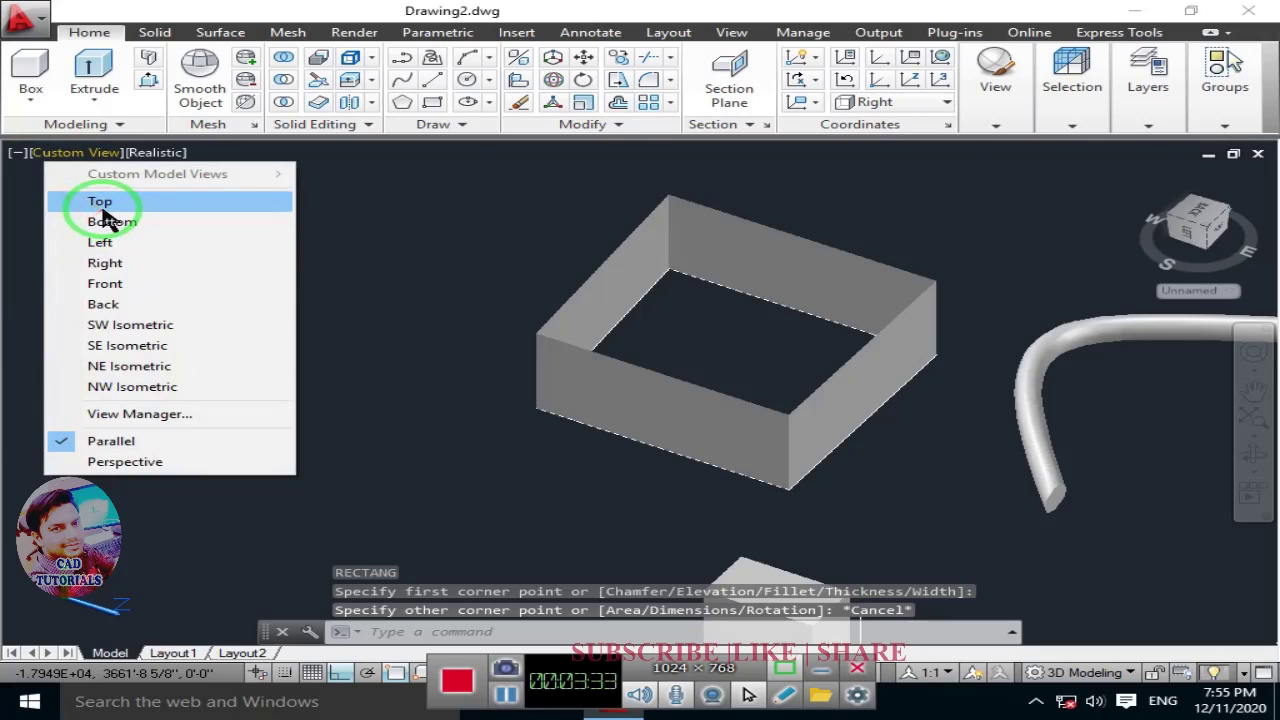
{"action": "left_click", "coordinate": [135, 345]}
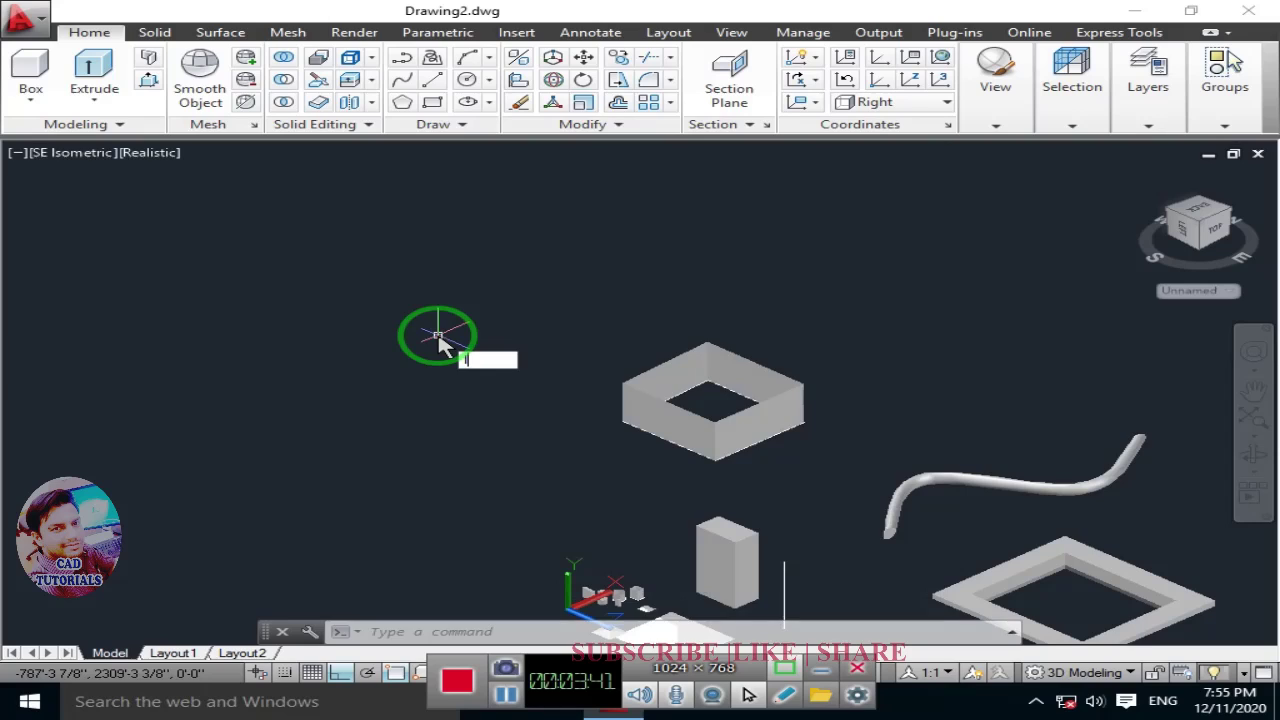
{"action": "key", "text": "Return"}
{"action": "left_click", "coordinate": [322, 349]}
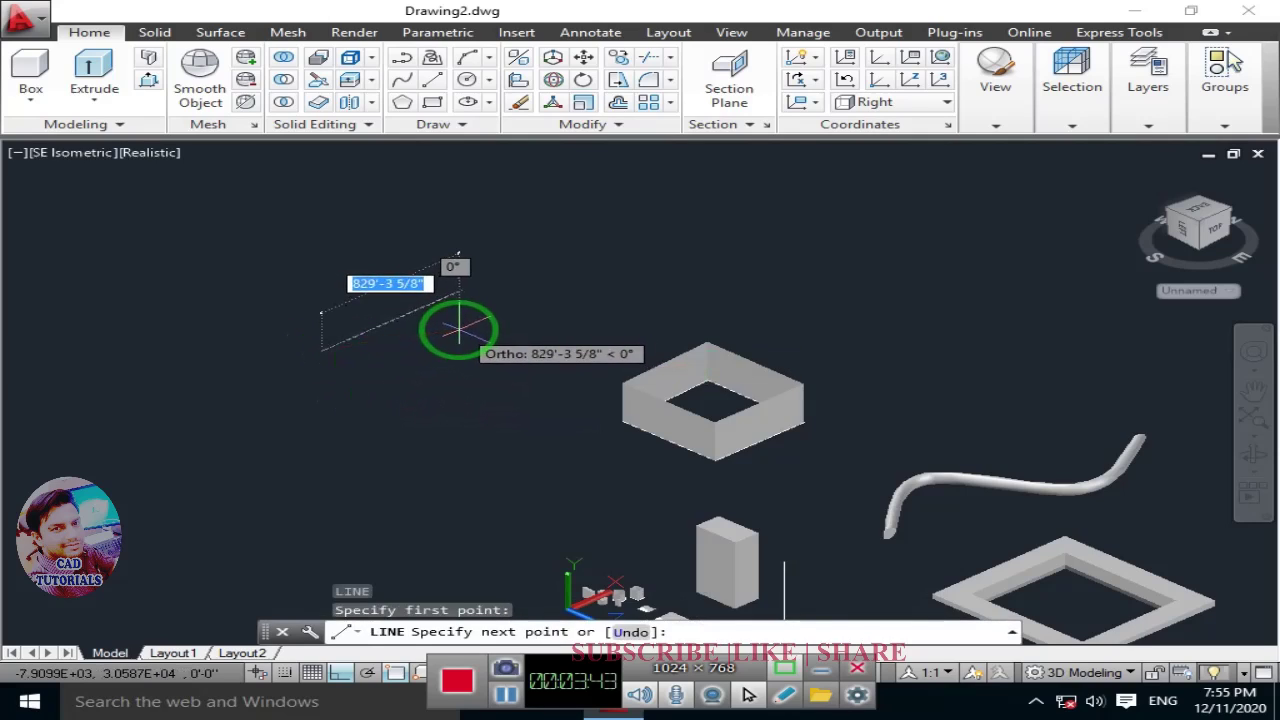
{"action": "left_click", "coordinate": [459, 327]}
{"action": "left_click", "coordinate": [575, 368]}
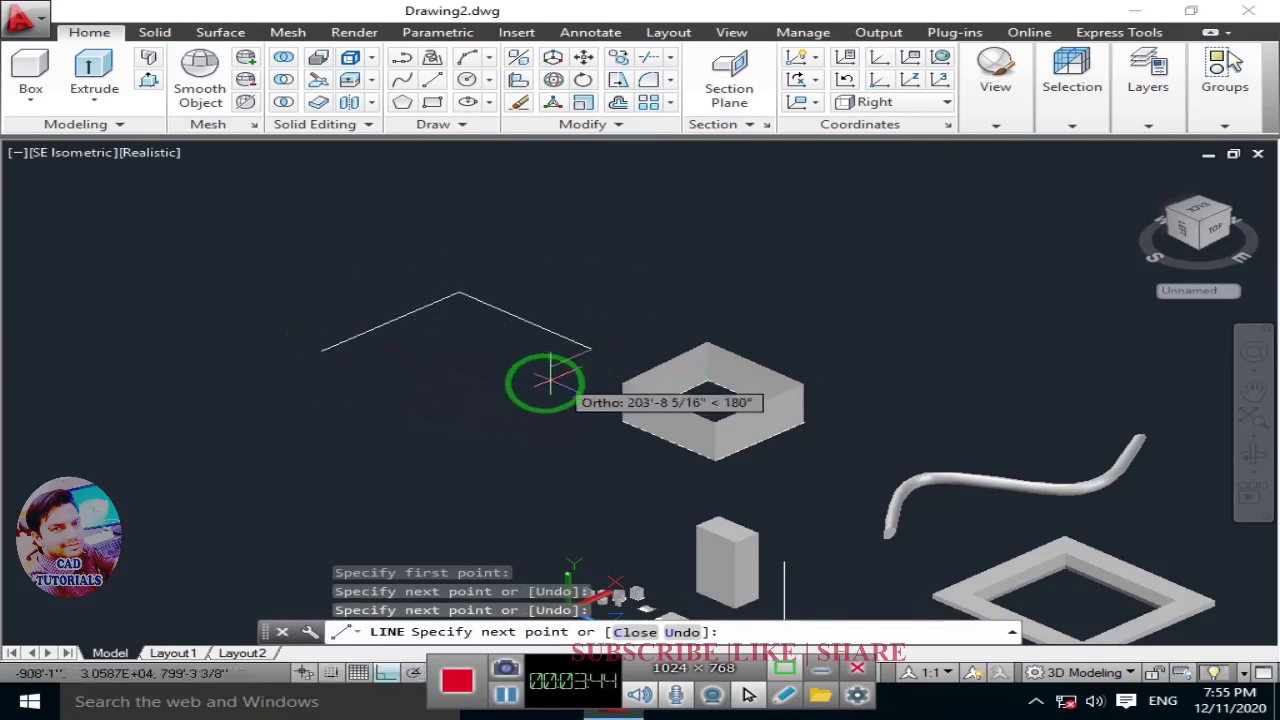
{"action": "left_click", "coordinate": [437, 413]}
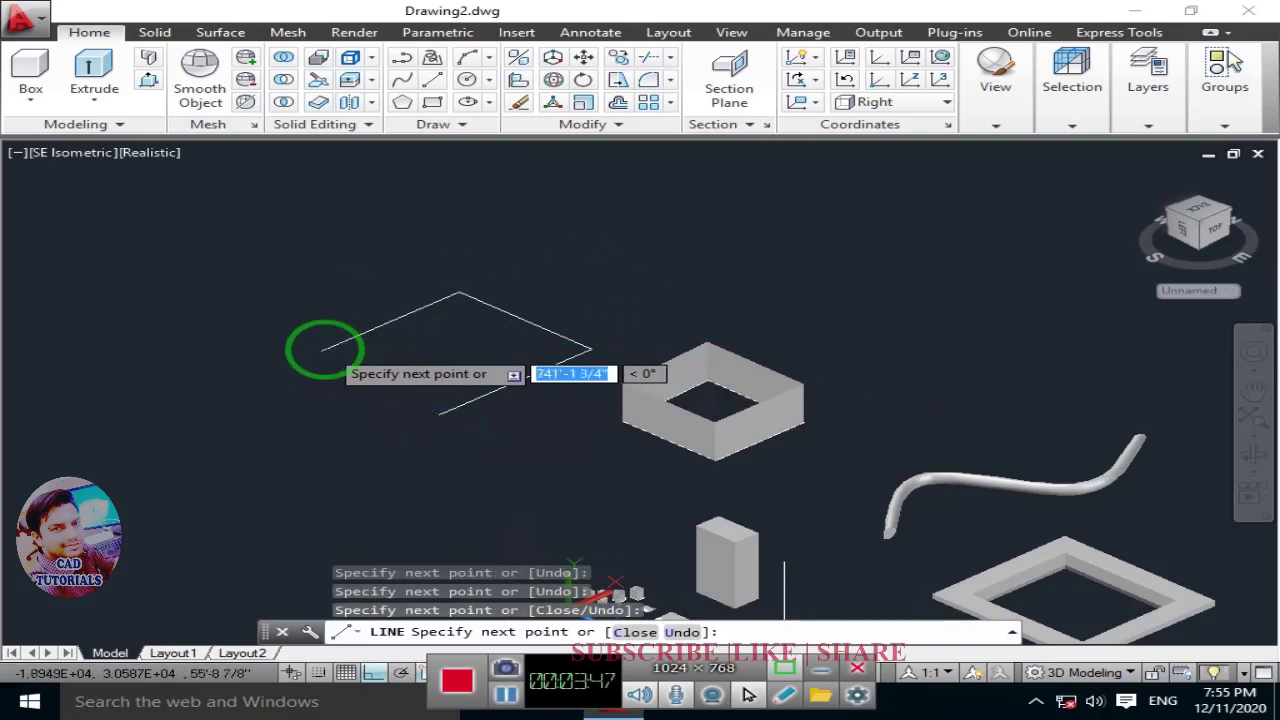
{"action": "left_click", "coordinate": [322, 349]}
{"action": "key", "text": "Escape"}
{"action": "scroll", "coordinate": [375, 335], "scroll_direction": "up", "scroll_amount": 2}
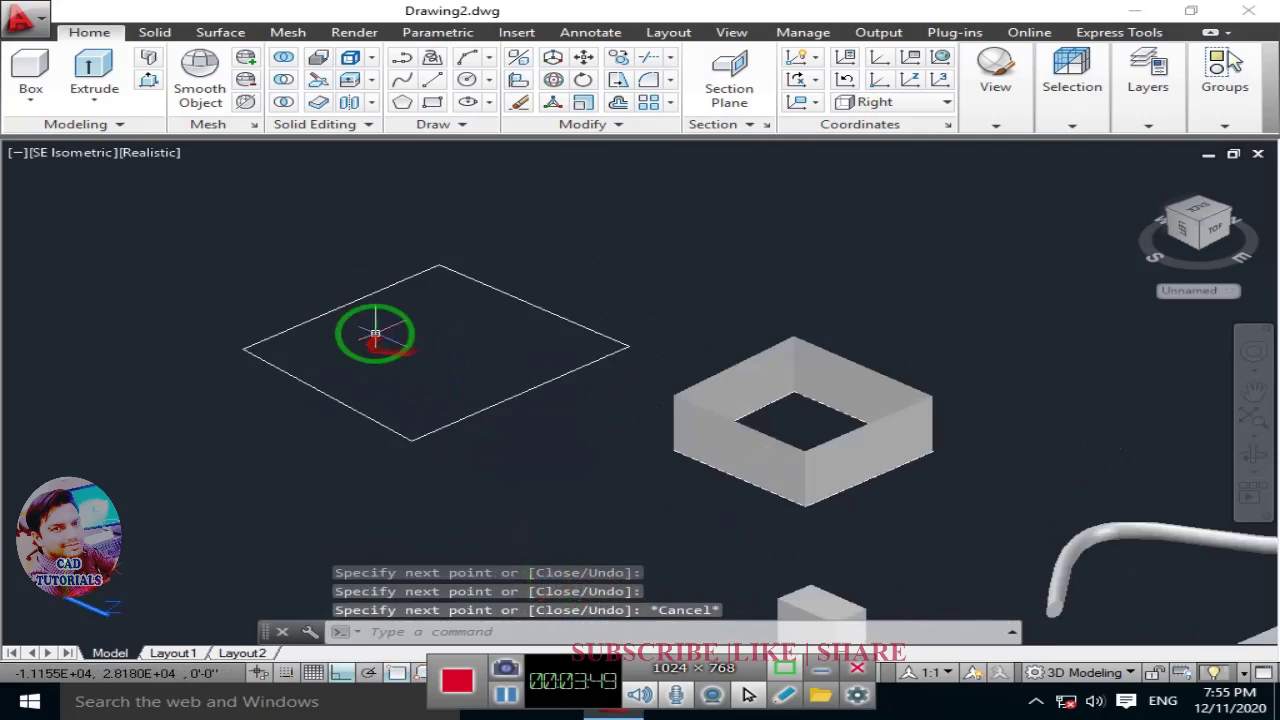
{"action": "scroll", "coordinate": [420, 325], "scroll_direction": "up", "scroll_amount": 2}
{"action": "type", "text": "BO"}
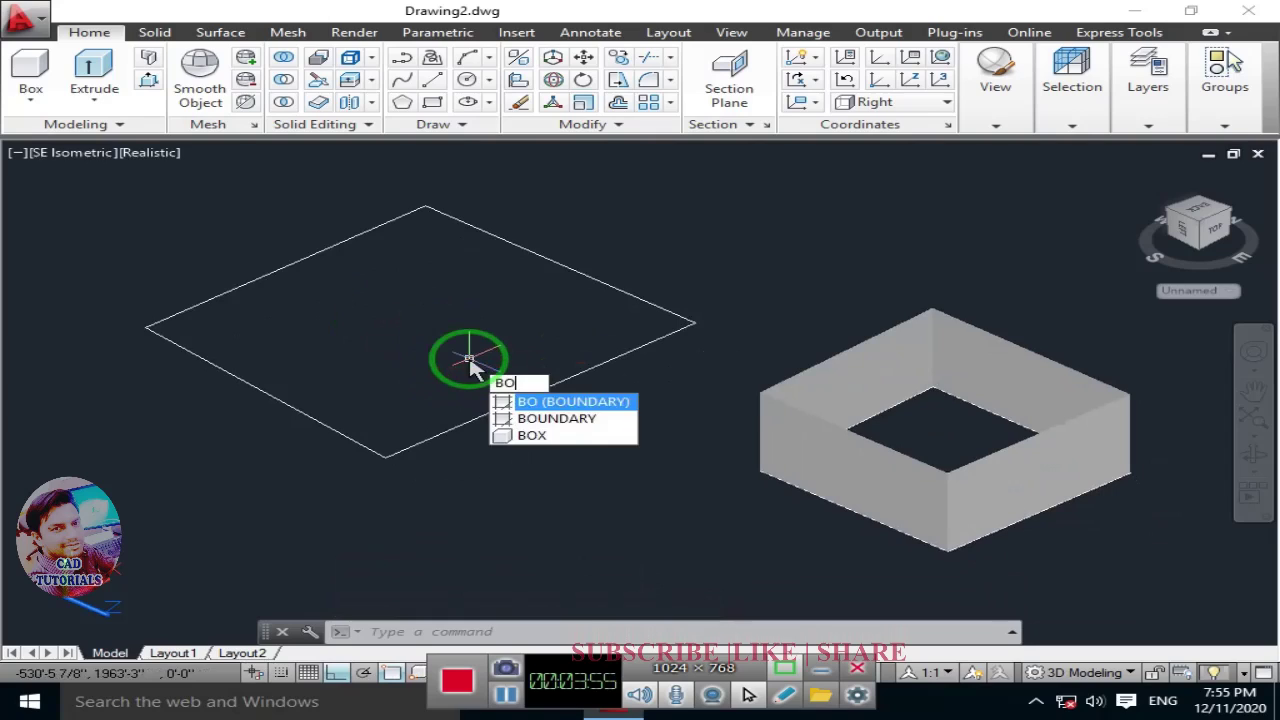
{"action": "key", "text": "Return"}
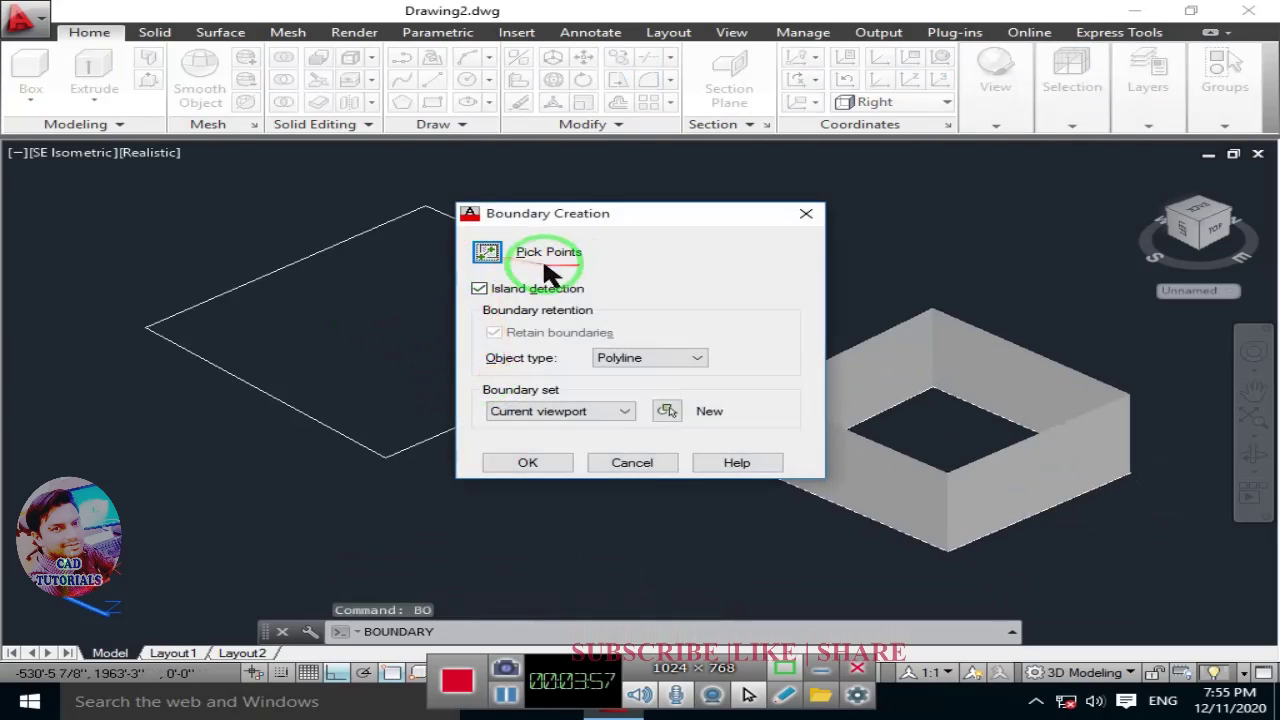
{"action": "left_click", "coordinate": [484, 252]}
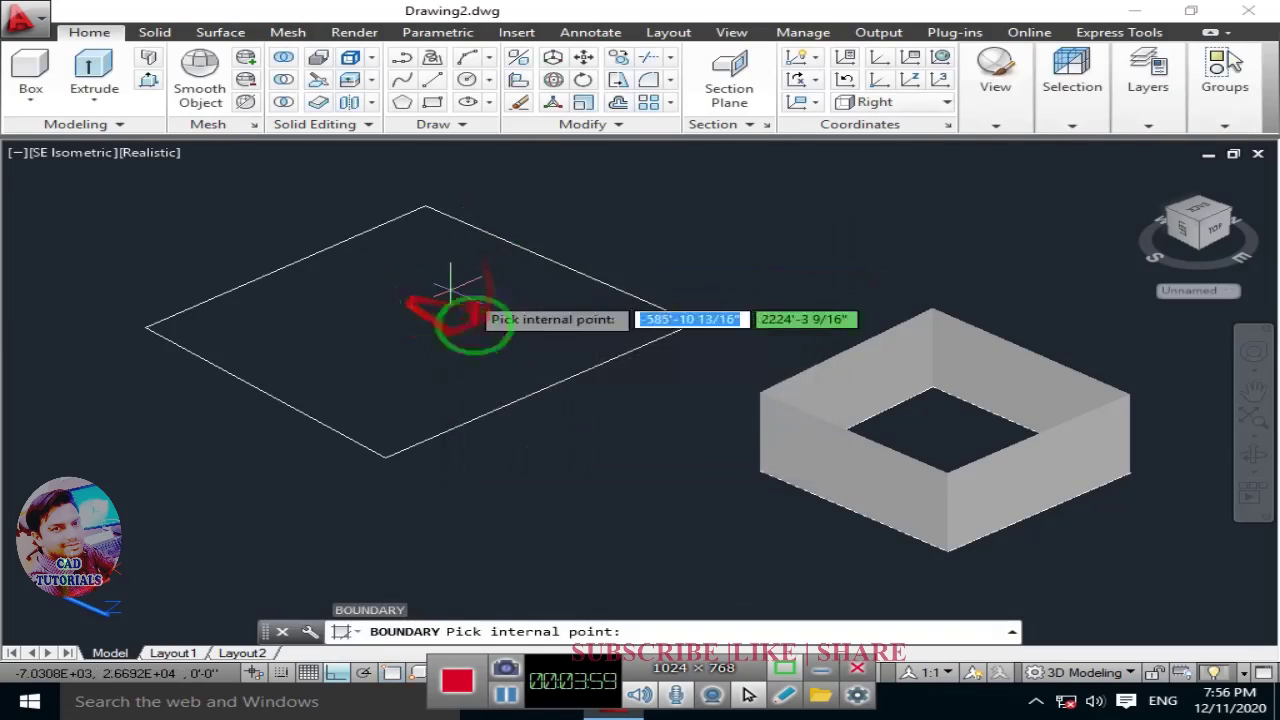
{"action": "left_click", "coordinate": [399, 306]}
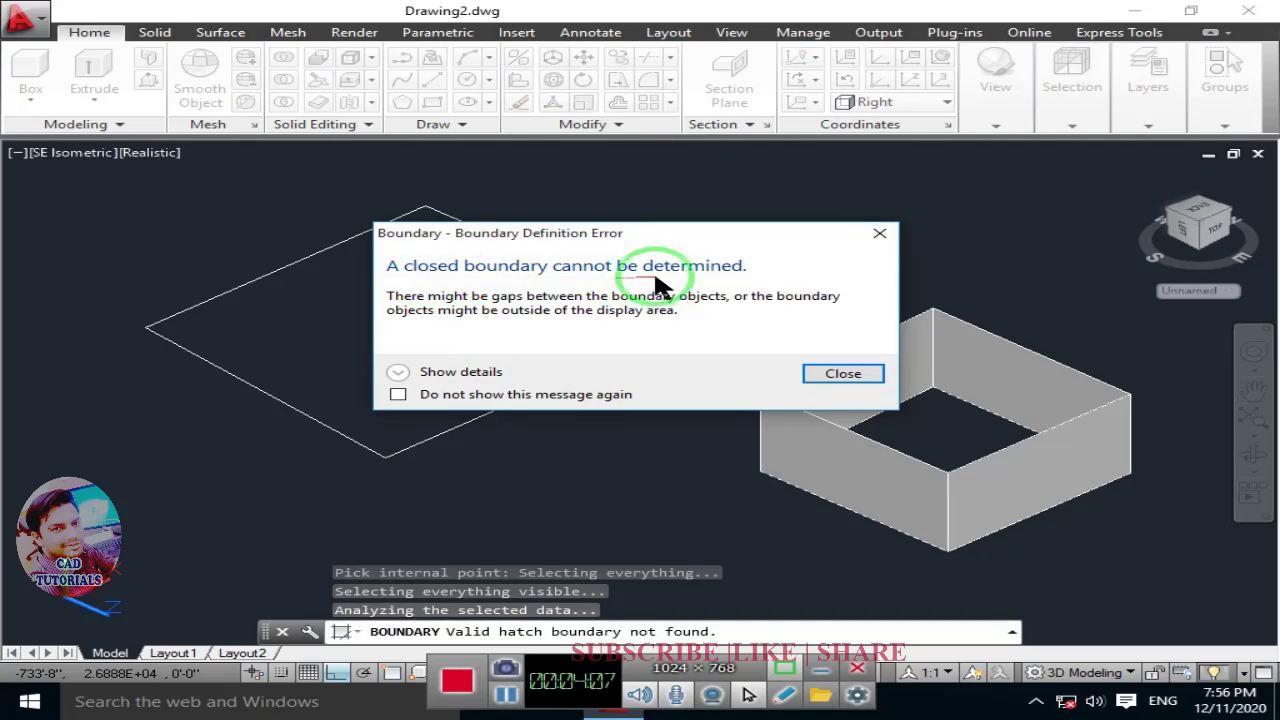
{"action": "left_click", "coordinate": [879, 233]}
{"action": "scroll", "coordinate": [418, 342], "scroll_direction": "up", "scroll_amount": 3}
{"action": "scroll", "coordinate": [400, 371], "scroll_direction": "up", "scroll_amount": 2}
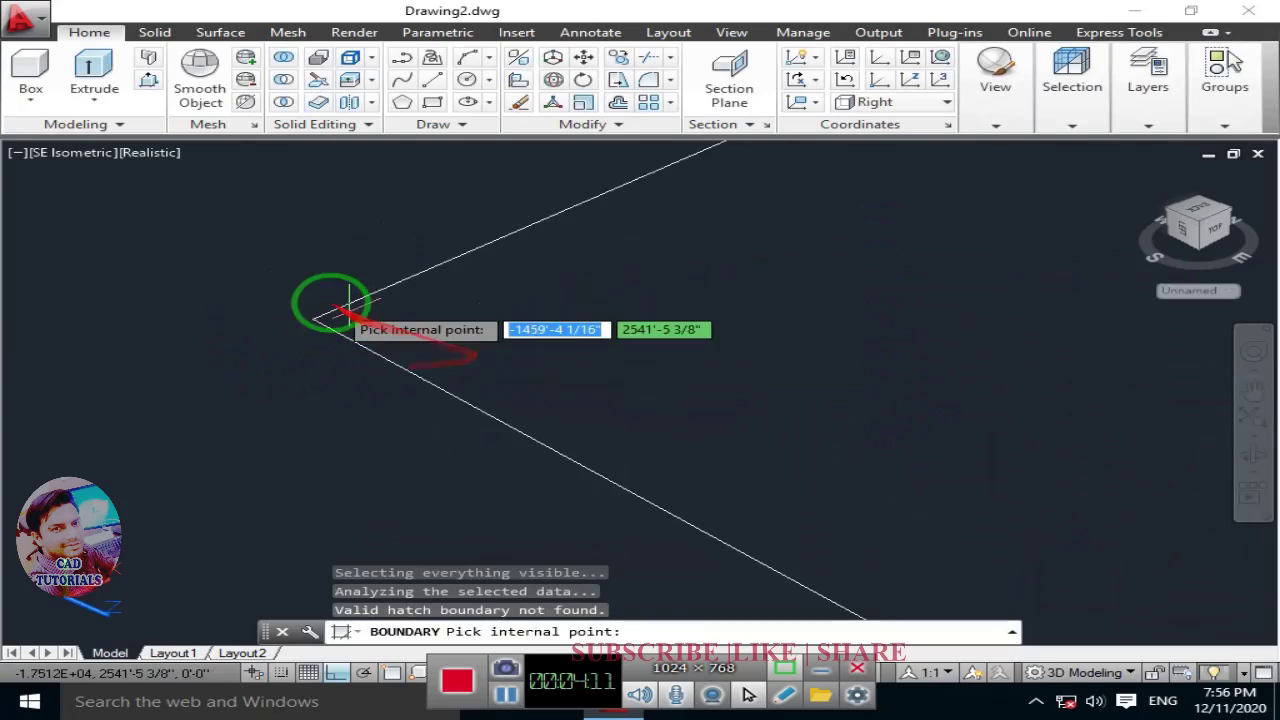
{"action": "scroll", "coordinate": [457, 371], "scroll_direction": "up", "scroll_amount": 1}
{"action": "scroll", "coordinate": [760, 410], "scroll_direction": "up", "scroll_amount": 2}
{"action": "scroll", "coordinate": [677, 400], "scroll_direction": "down", "scroll_amount": 3}
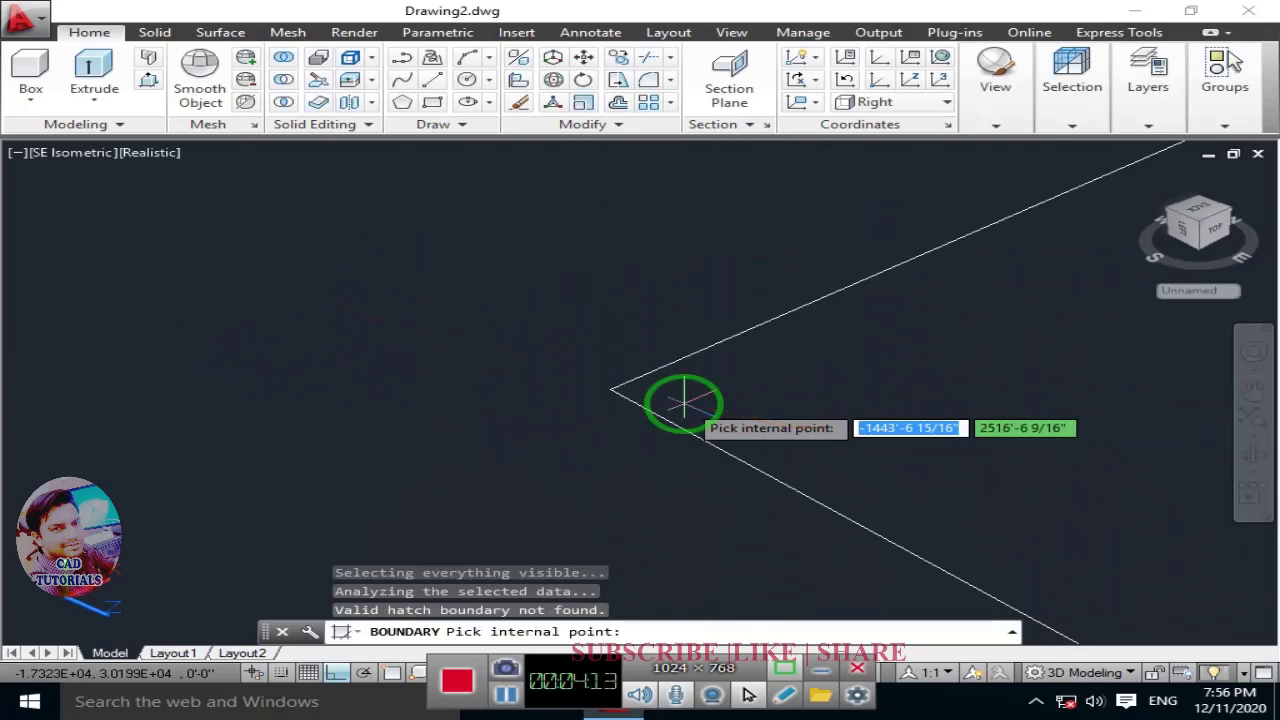
{"action": "scroll", "coordinate": [934, 400], "scroll_direction": "down", "scroll_amount": 2}
{"action": "scroll", "coordinate": [389, 335], "scroll_direction": "down", "scroll_amount": 2}
{"action": "scroll", "coordinate": [360, 300], "scroll_direction": "down", "scroll_amount": 1}
{"action": "middle_click_drag", "start_coordinate": [334, 286], "coordinate": [434, 286]}
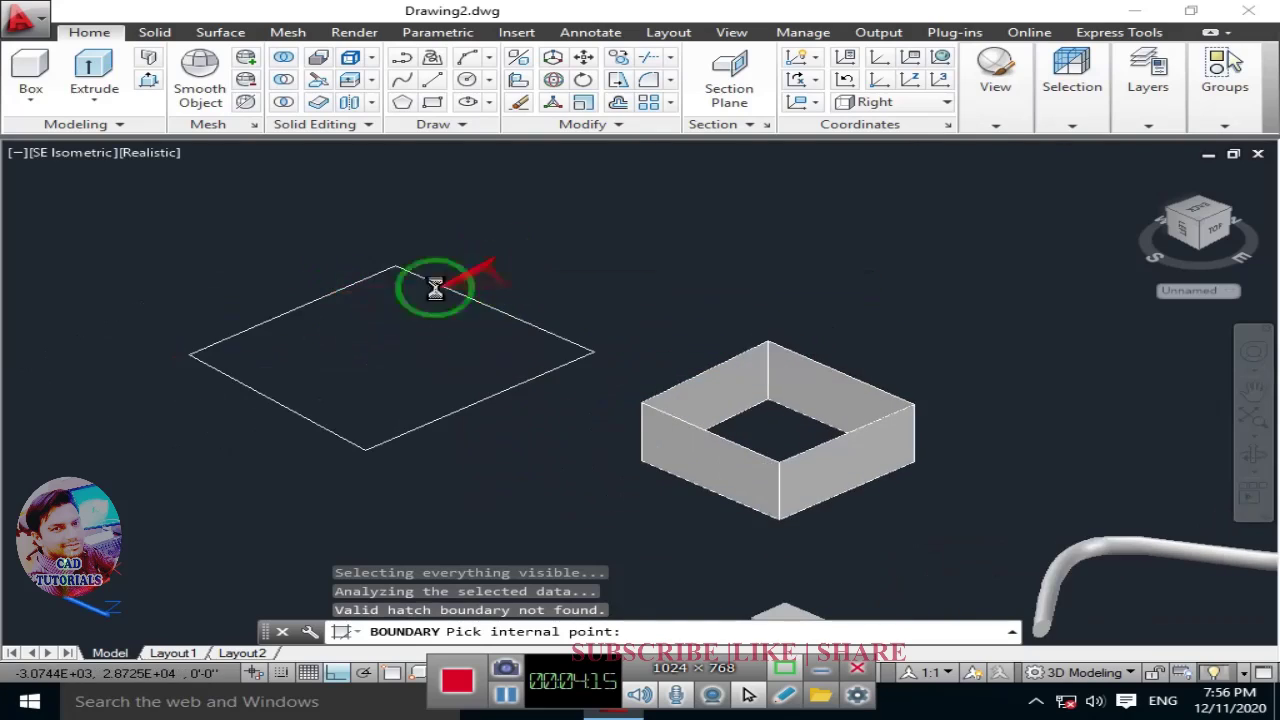
{"action": "left_click", "coordinate": [358, 389]}
{"action": "key", "text": "Return"}
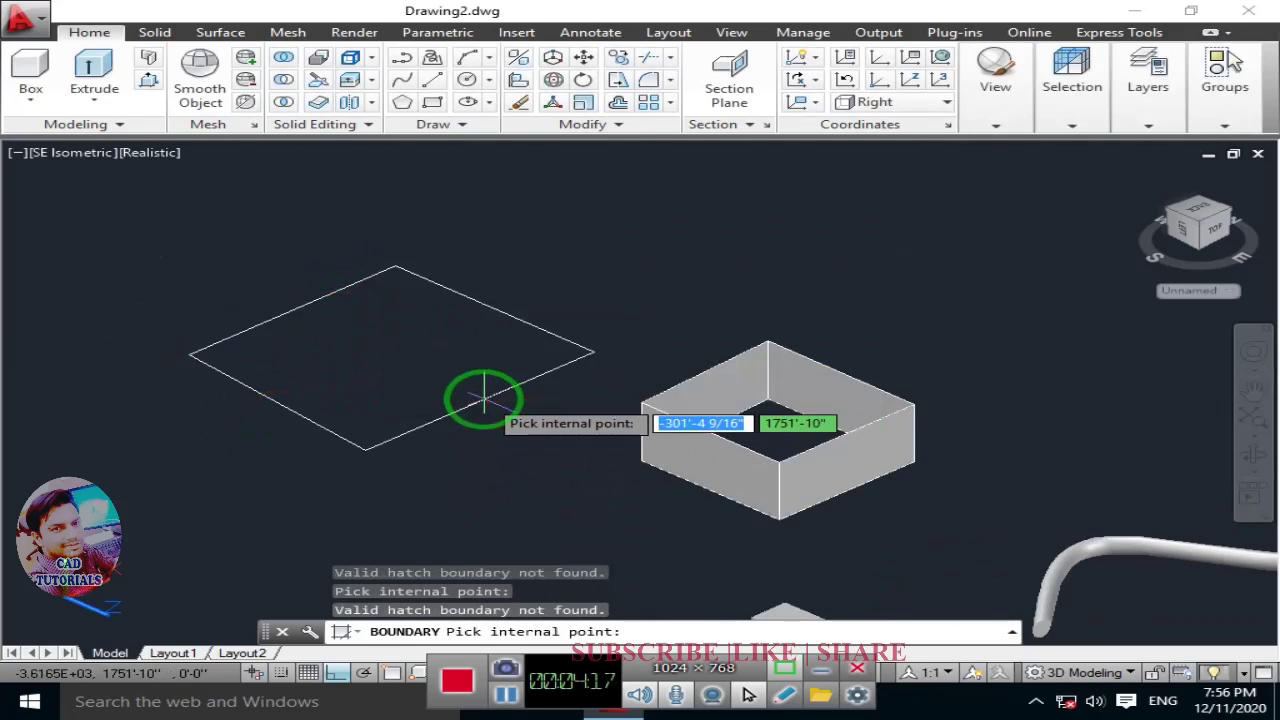
{"action": "key", "text": "Escape"}
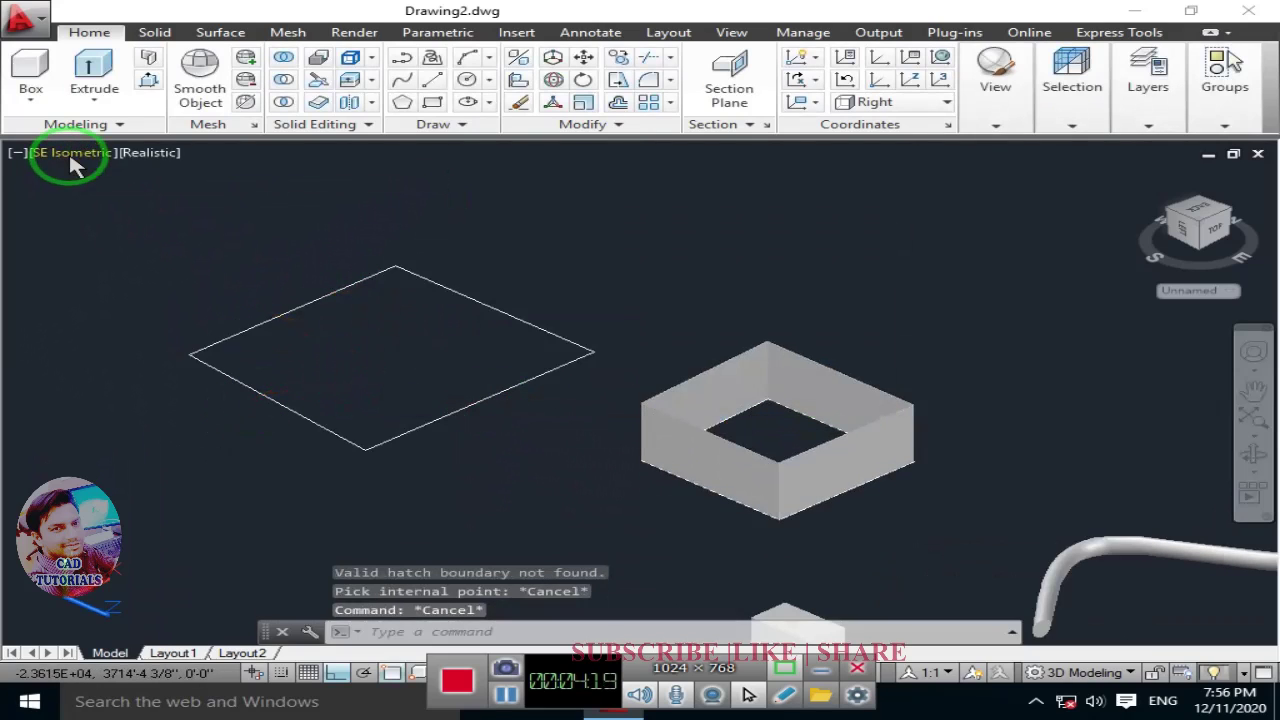
{"action": "left_click", "coordinate": [85, 155]}
Step: In Top view, draw a square from four 10' line sides
{"action": "left_click", "coordinate": [112, 200]}
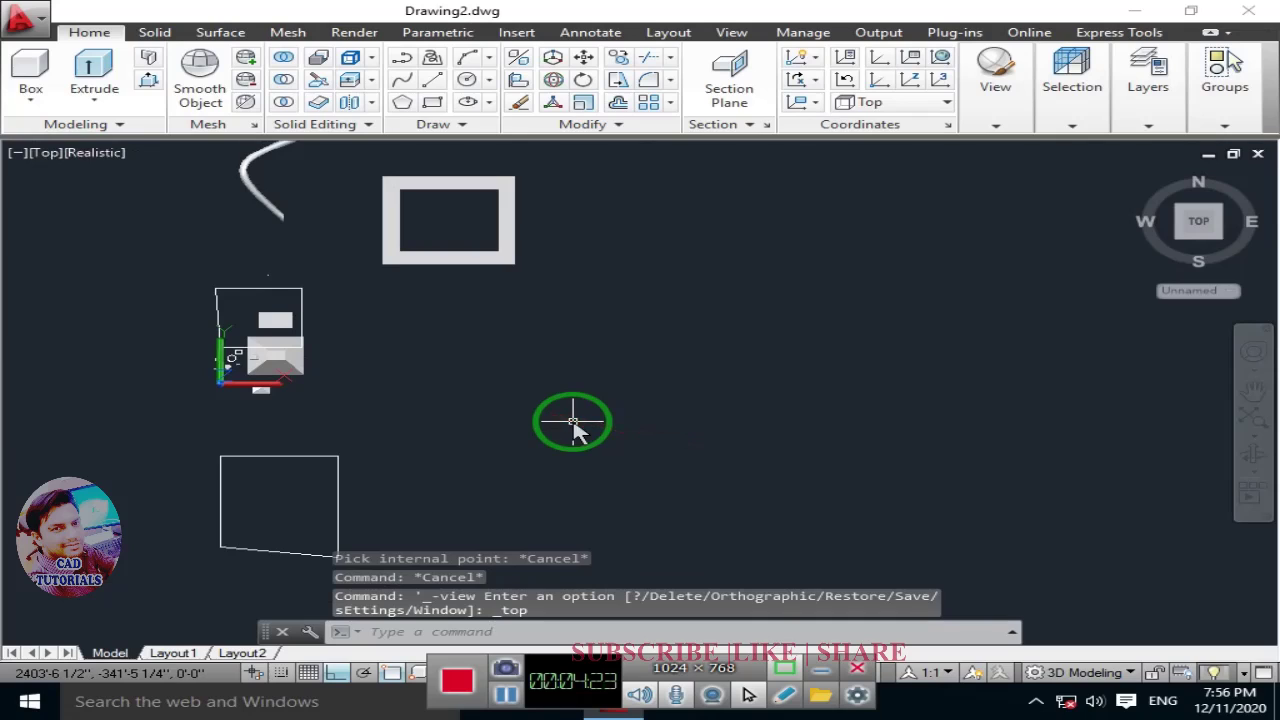
{"action": "type", "text": "l"}
{"action": "key", "text": "Return"}
{"action": "left_click", "coordinate": [710, 330]}
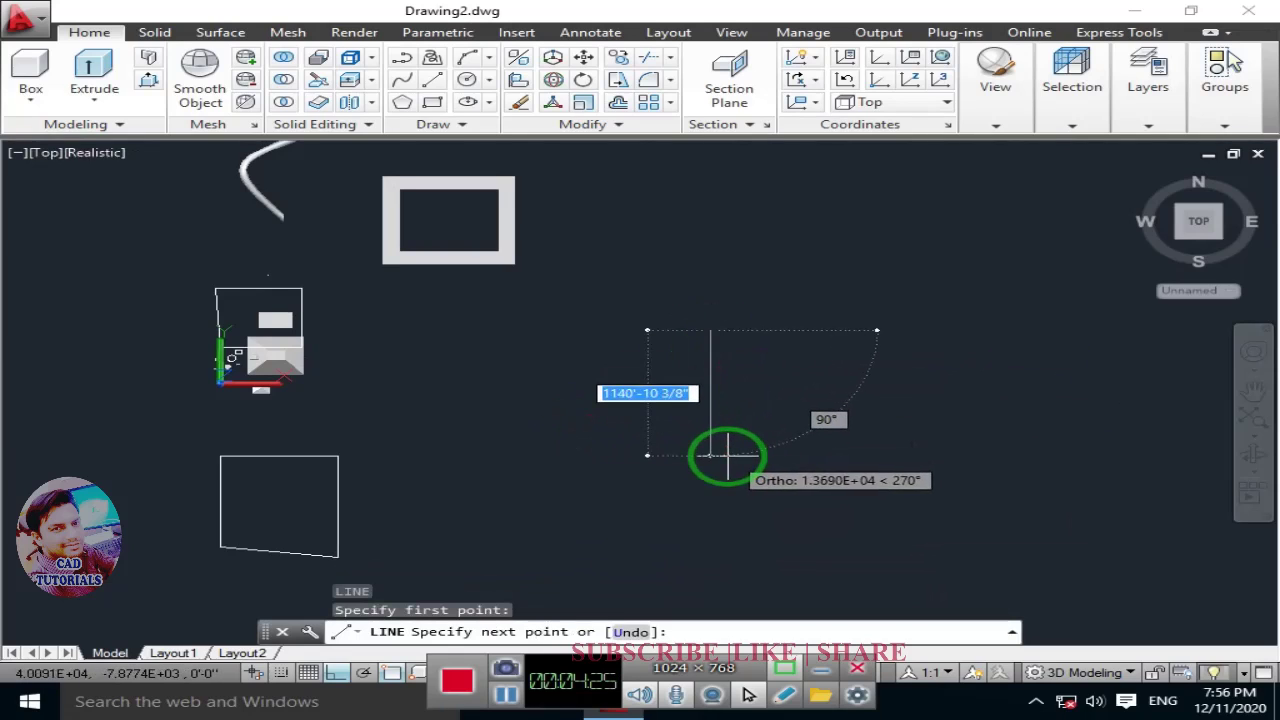
{"action": "type", "text": "10"}
{"action": "key", "text": "Return"}
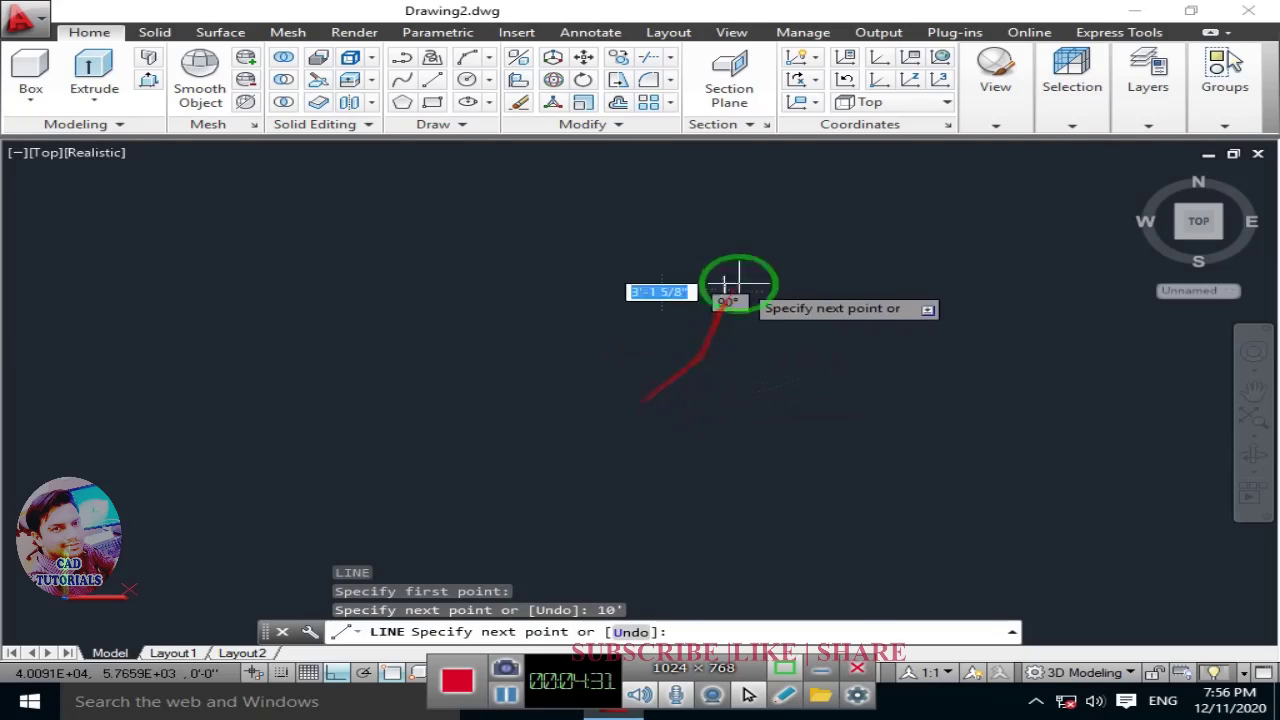
{"action": "scroll", "coordinate": [700, 300], "scroll_direction": "up", "scroll_amount": 5}
{"action": "middle_click_drag", "start_coordinate": [1006, 263], "coordinate": [733, 317]}
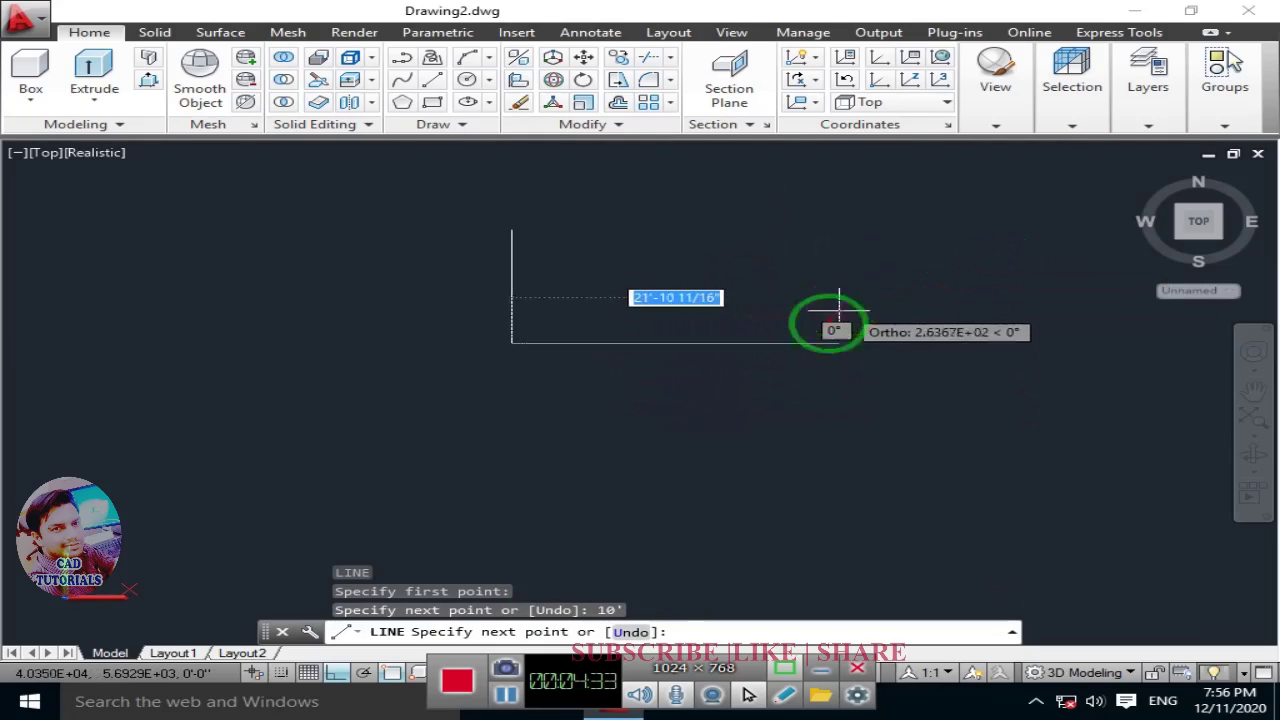
{"action": "type", "text": "10'"}
{"action": "key", "text": "Return"}
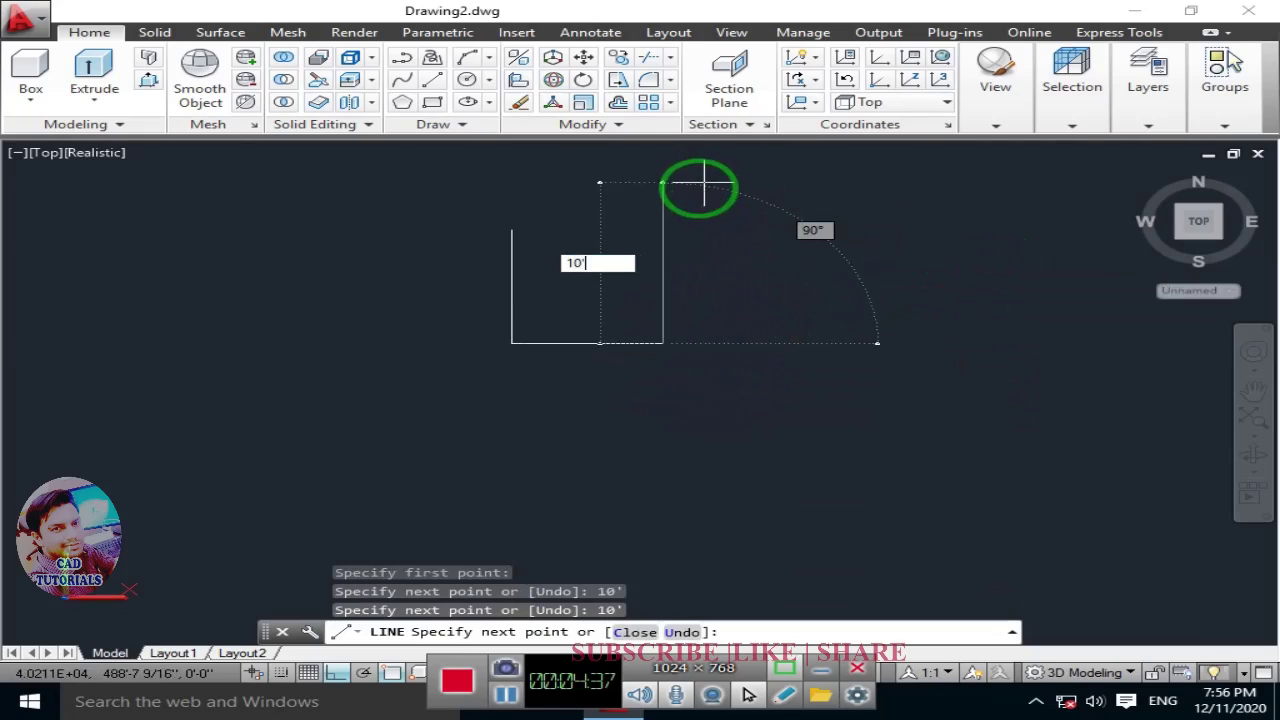
{"action": "key", "text": "Return"}
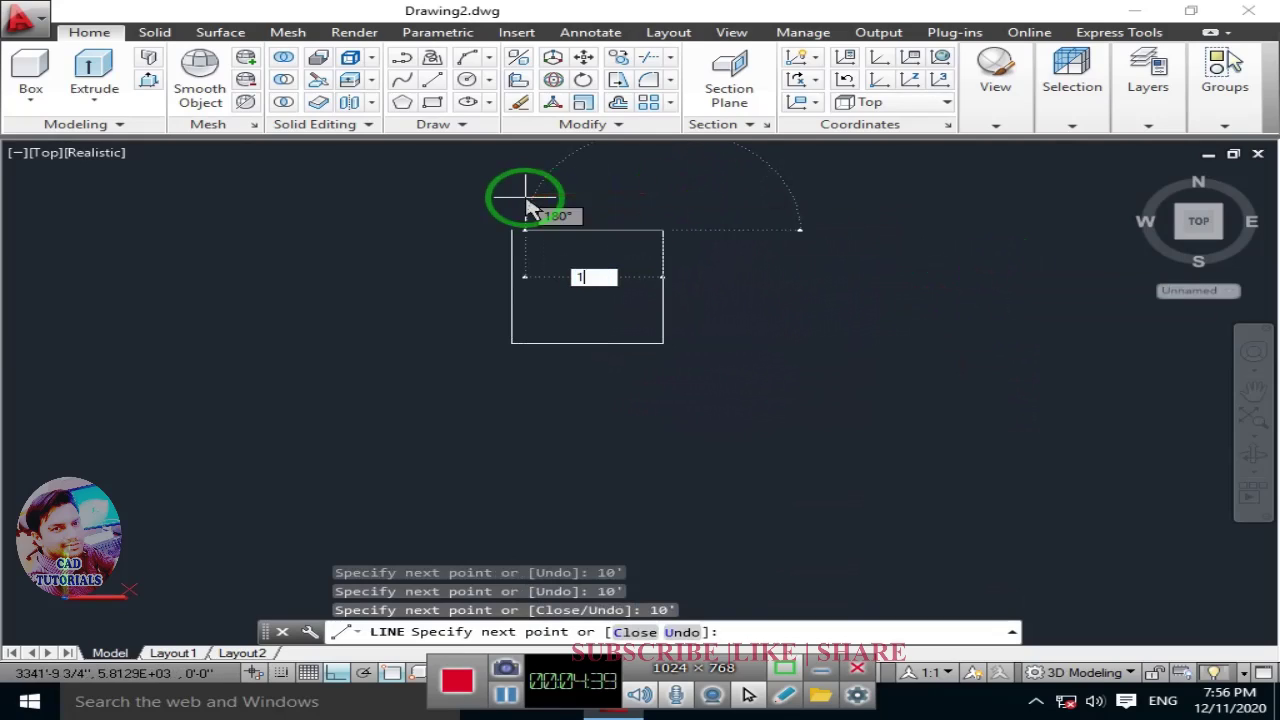
{"action": "key", "text": "Return"}
{"action": "key", "text": "Escape"}
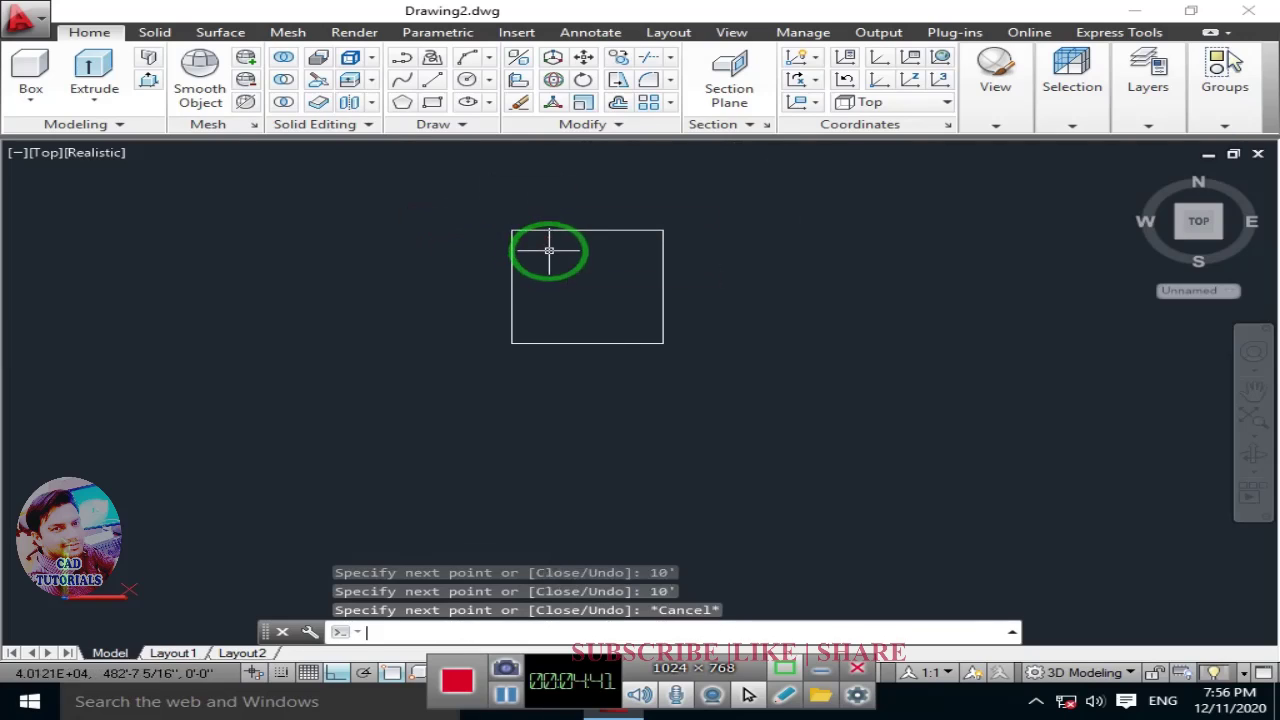
Step: Select the top and right sides to check them, then return to SE Isometric view
{"action": "left_click", "coordinate": [616, 250]}
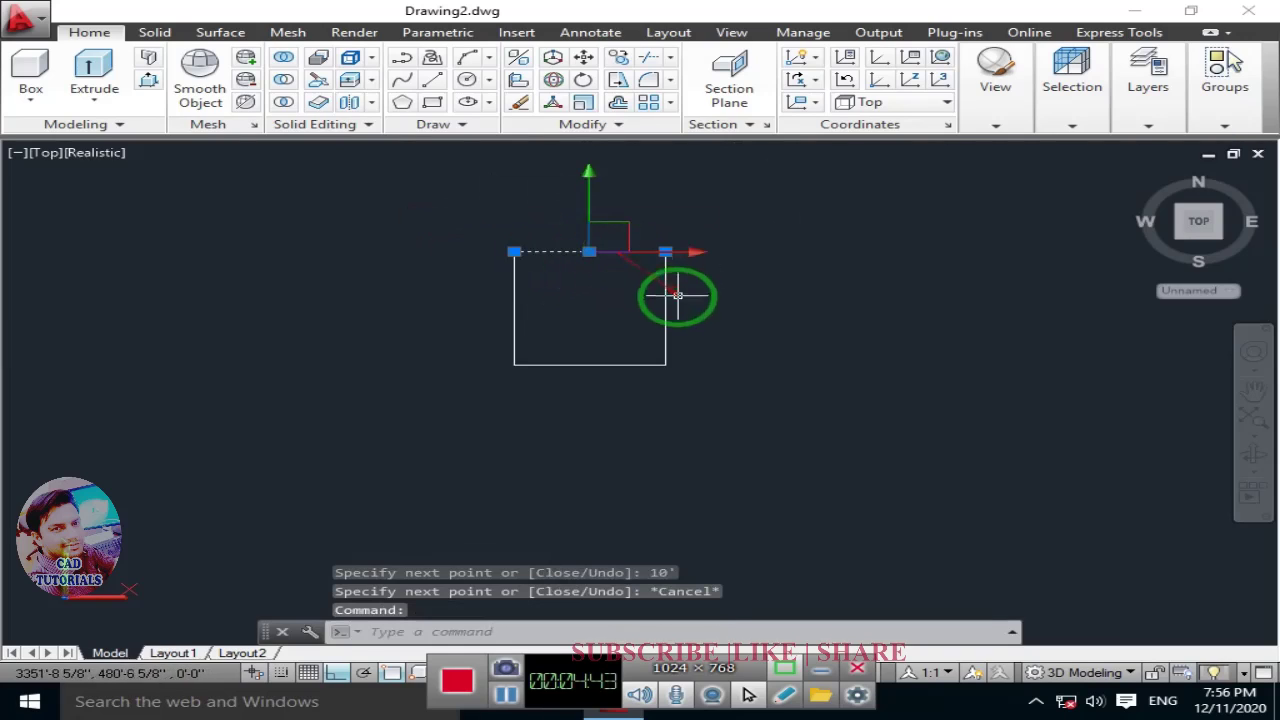
{"action": "left_click", "coordinate": [666, 310]}
{"action": "scroll", "coordinate": [585, 302], "scroll_direction": "up", "scroll_amount": 2}
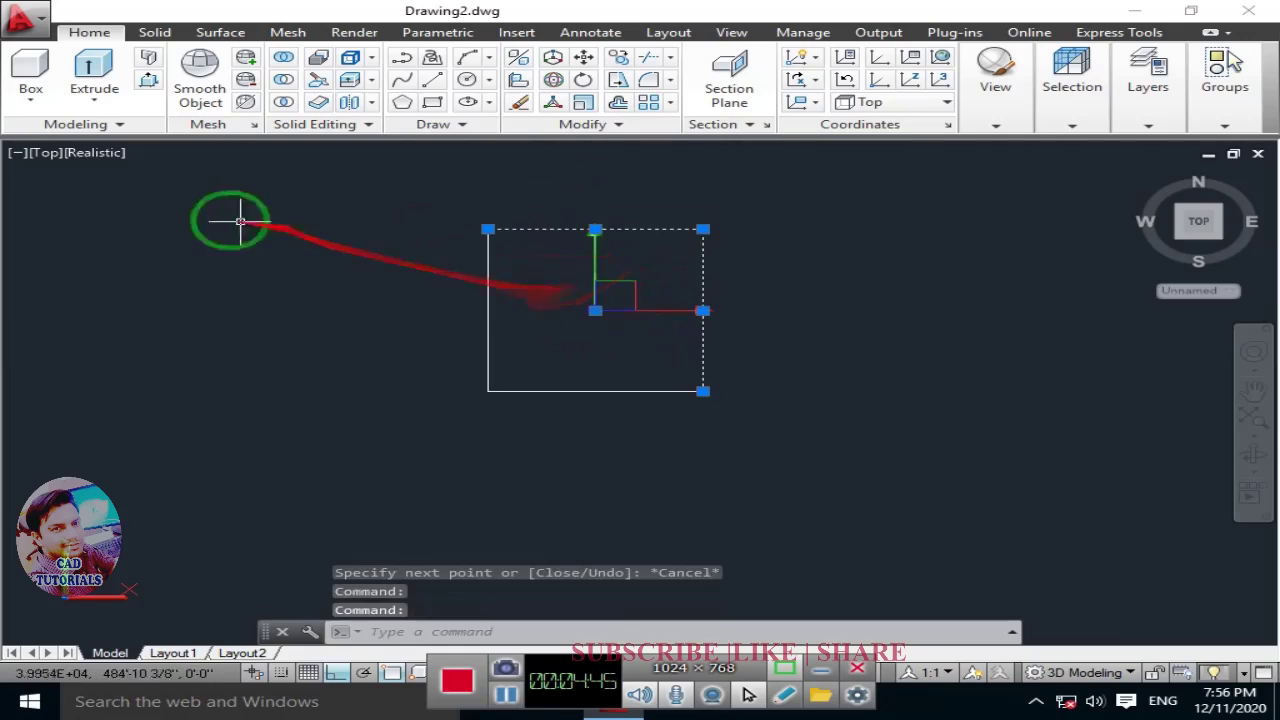
{"action": "left_click", "coordinate": [60, 155]}
{"action": "left_click", "coordinate": [150, 345]}
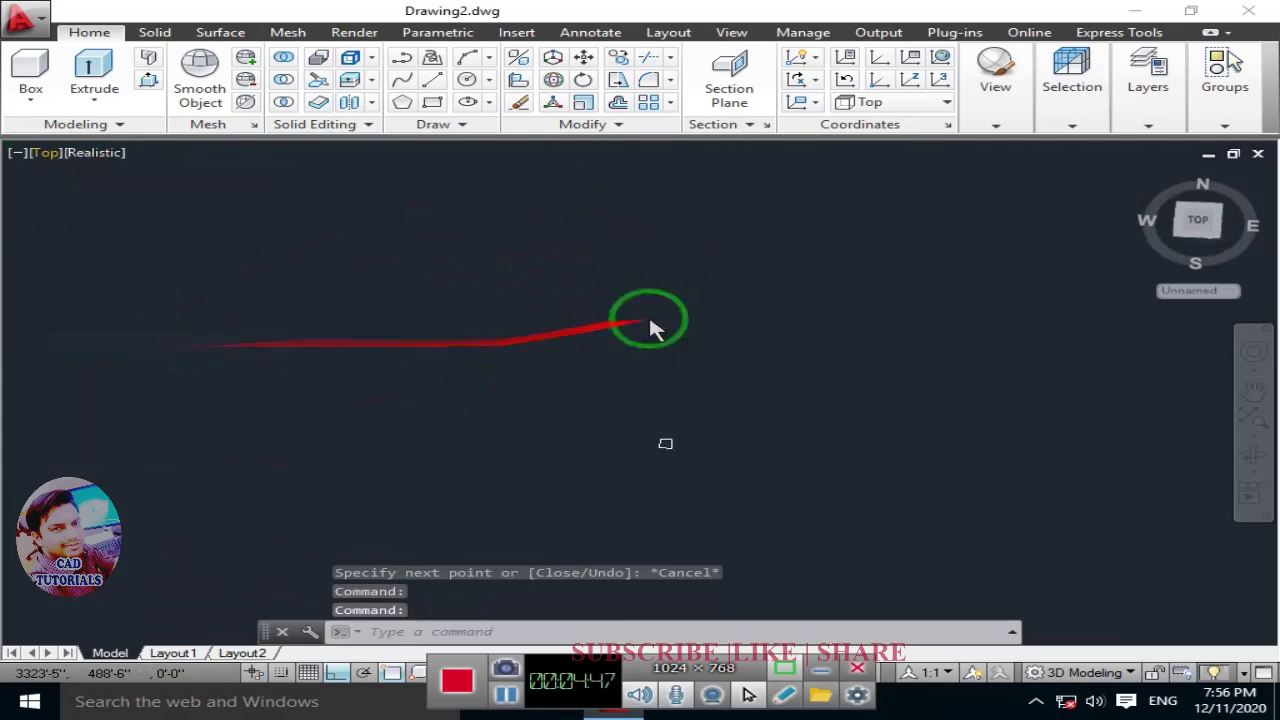
{"action": "scroll", "coordinate": [755, 471], "scroll_direction": "up", "scroll_amount": 5}
{"action": "scroll", "coordinate": [745, 400], "scroll_direction": "down", "scroll_amount": 3}
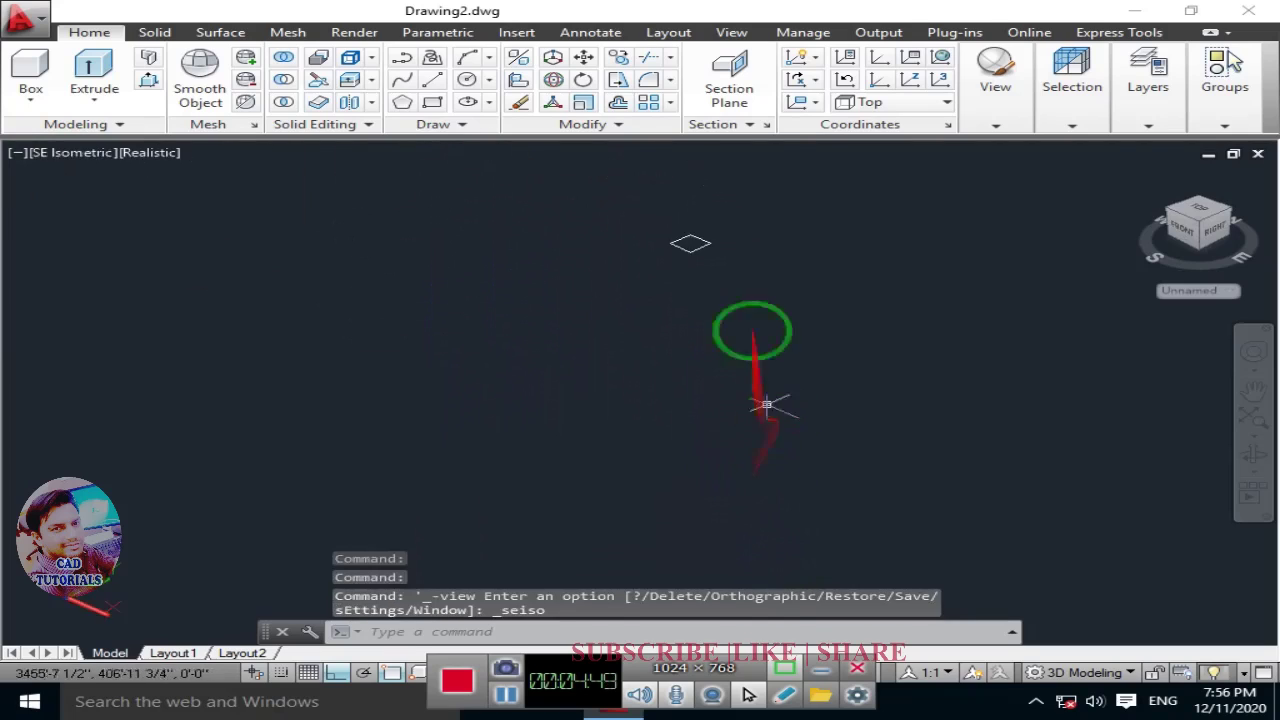
{"action": "scroll", "coordinate": [680, 366], "scroll_direction": "up", "scroll_amount": 3}
Step: Create a boundary polyline by picking inside the square with BO, then select it
{"action": "middle_click_drag", "start_coordinate": [737, 423], "coordinate": [480, 297]}
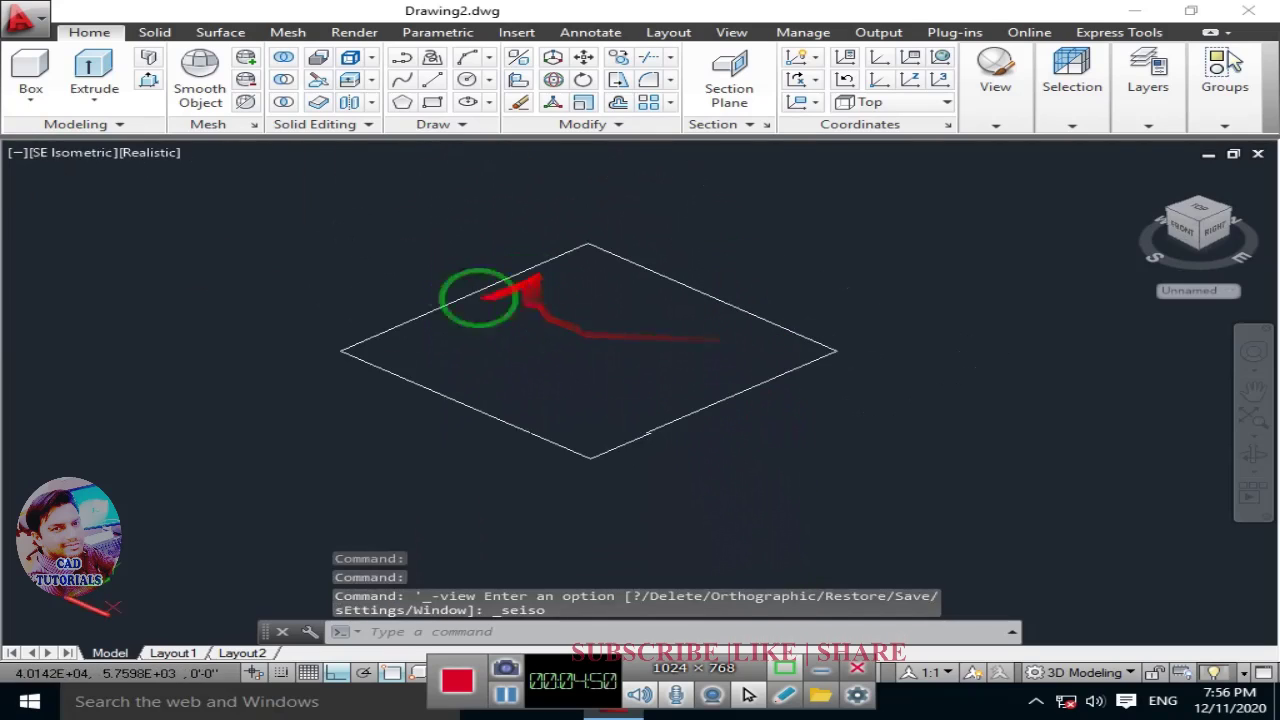
{"action": "type", "text": "bo"}
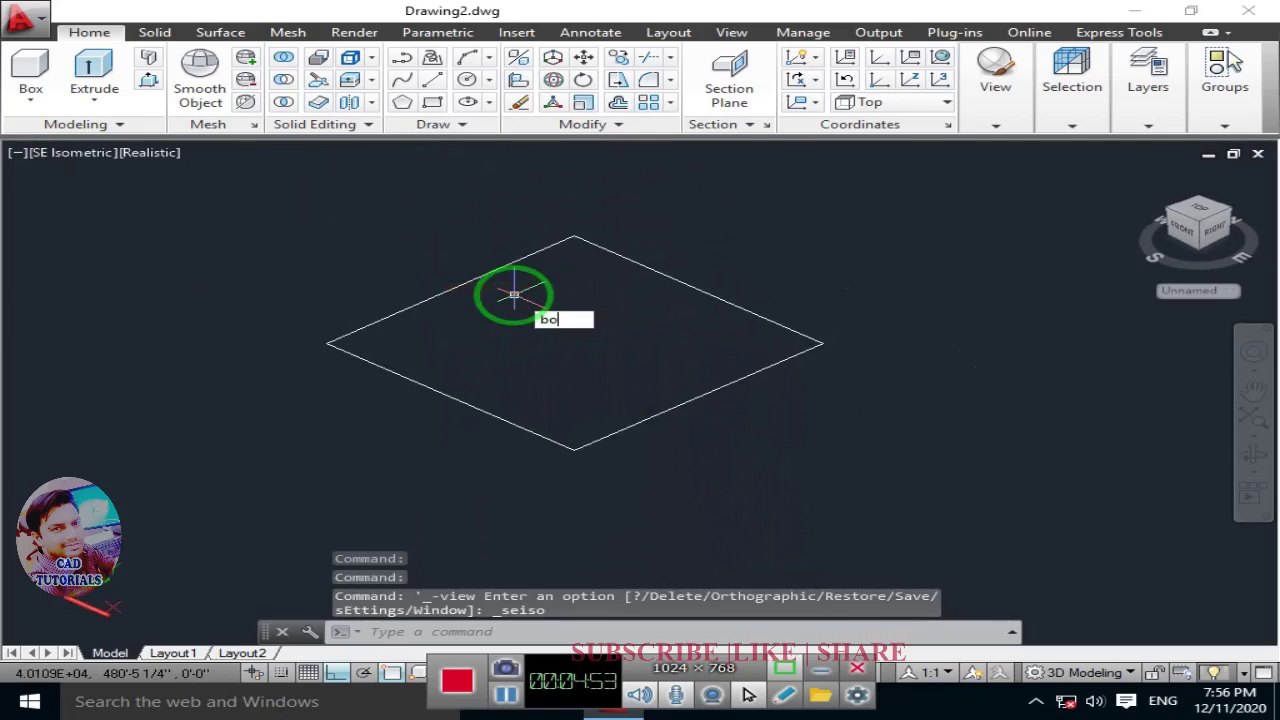
{"action": "key", "text": "Return"}
{"action": "left_click", "coordinate": [499, 262]}
{"action": "left_click", "coordinate": [545, 360]}
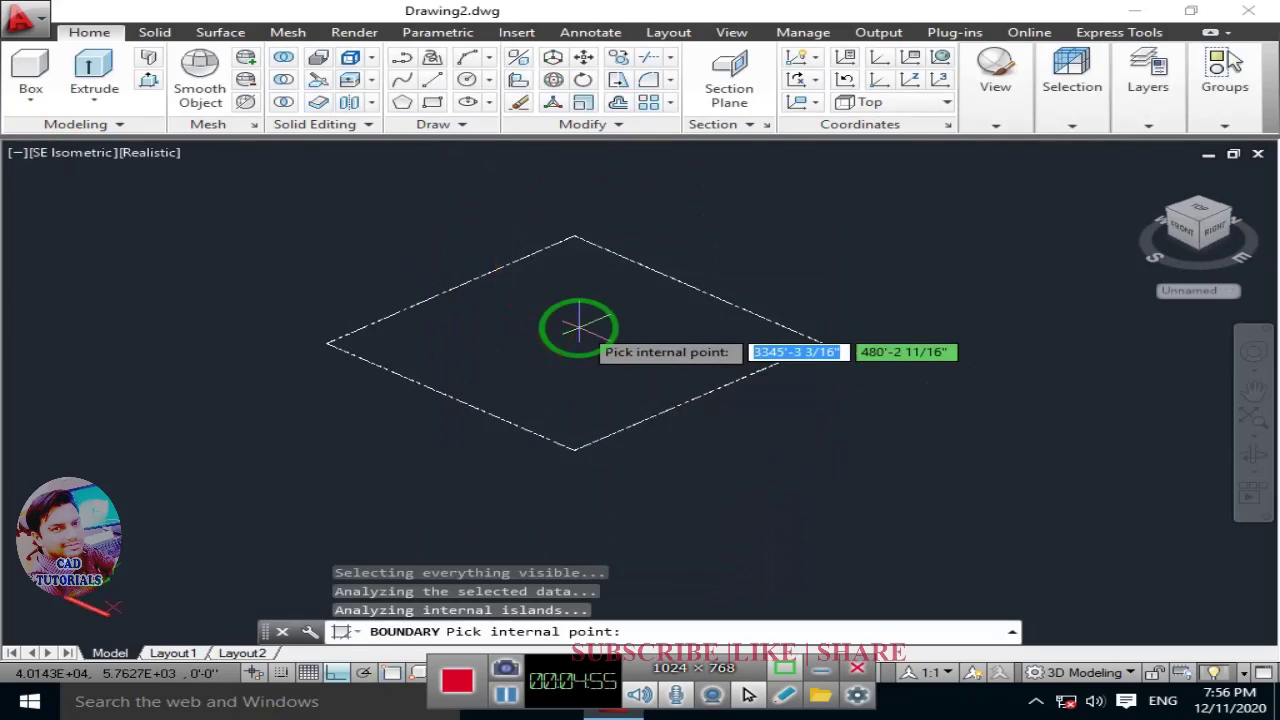
{"action": "key", "text": "Return"}
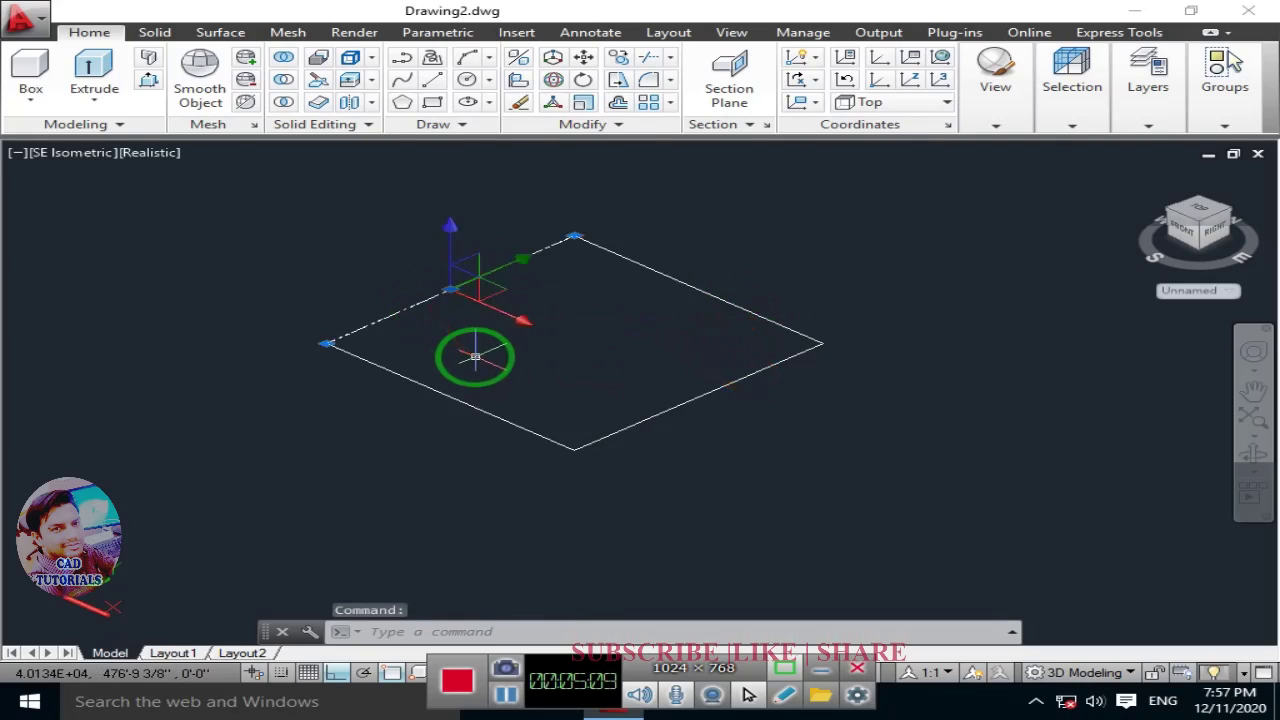
{"action": "left_click", "coordinate": [457, 286]}
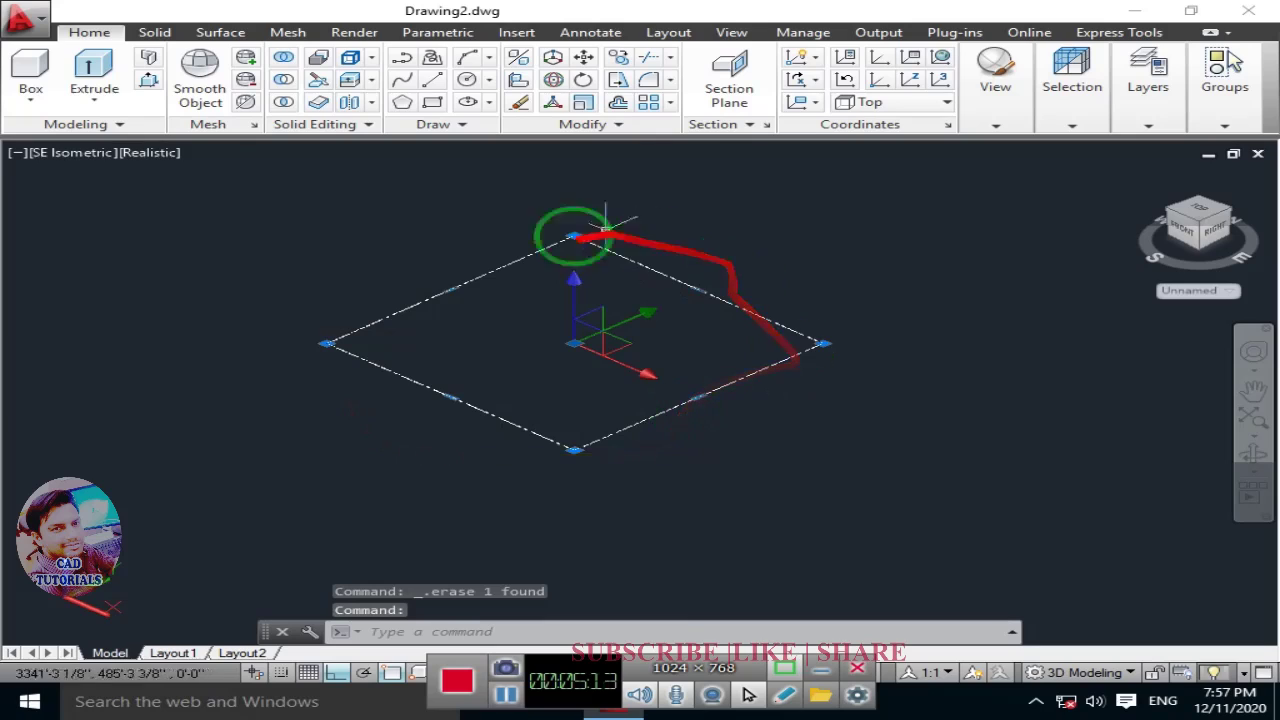
{"action": "key", "text": "Escape"}
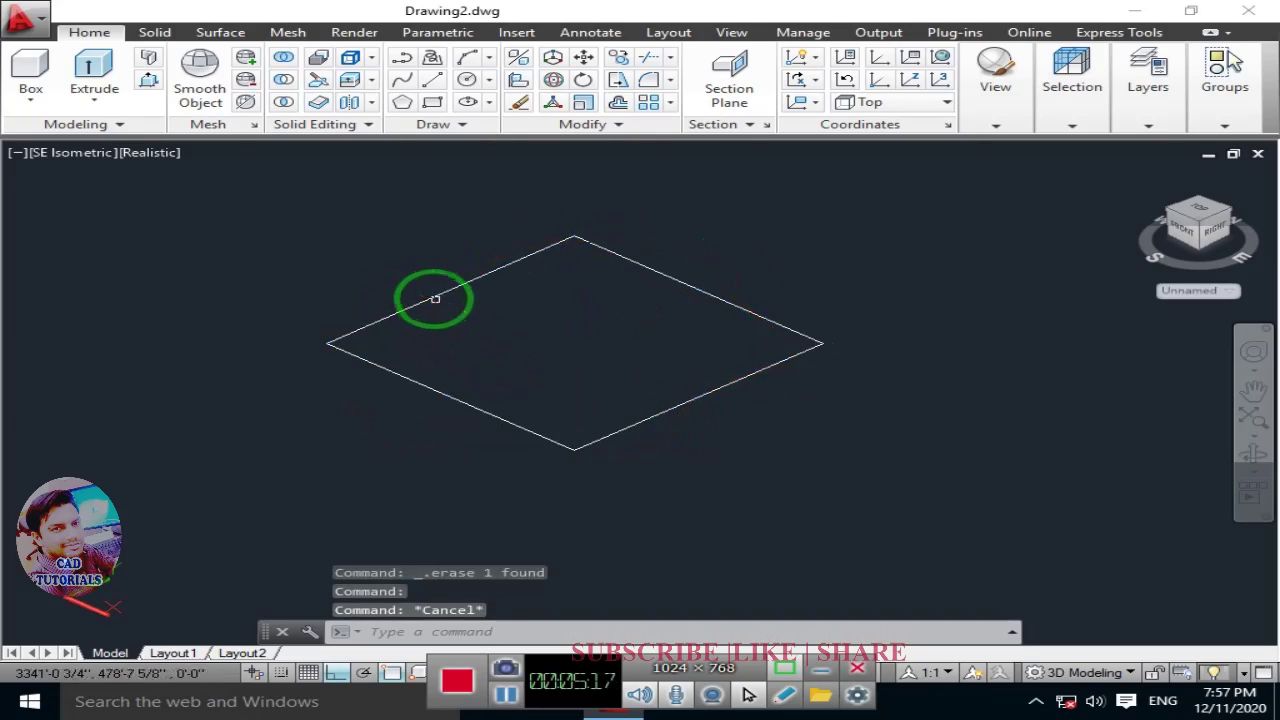
{"action": "left_click", "coordinate": [432, 296]}
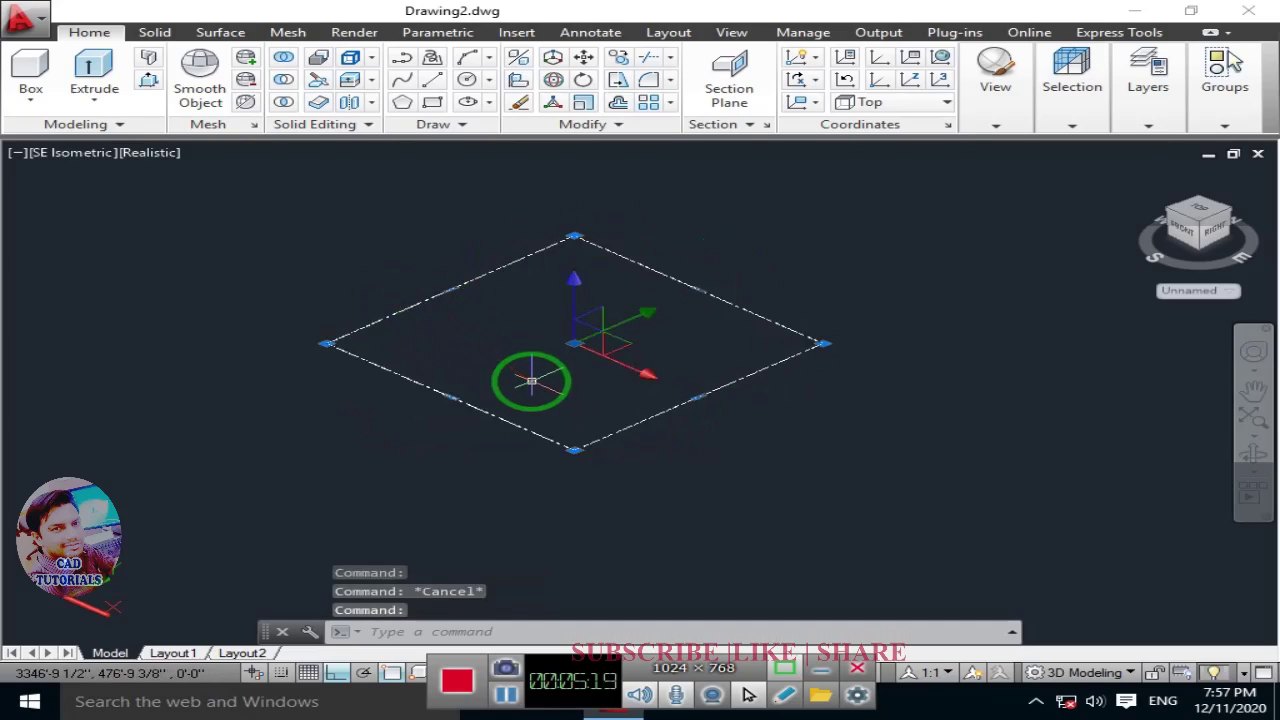
Step: Extrude the selected boundary 30' with EXT into a tall square column
{"action": "type", "text": "EXT"}
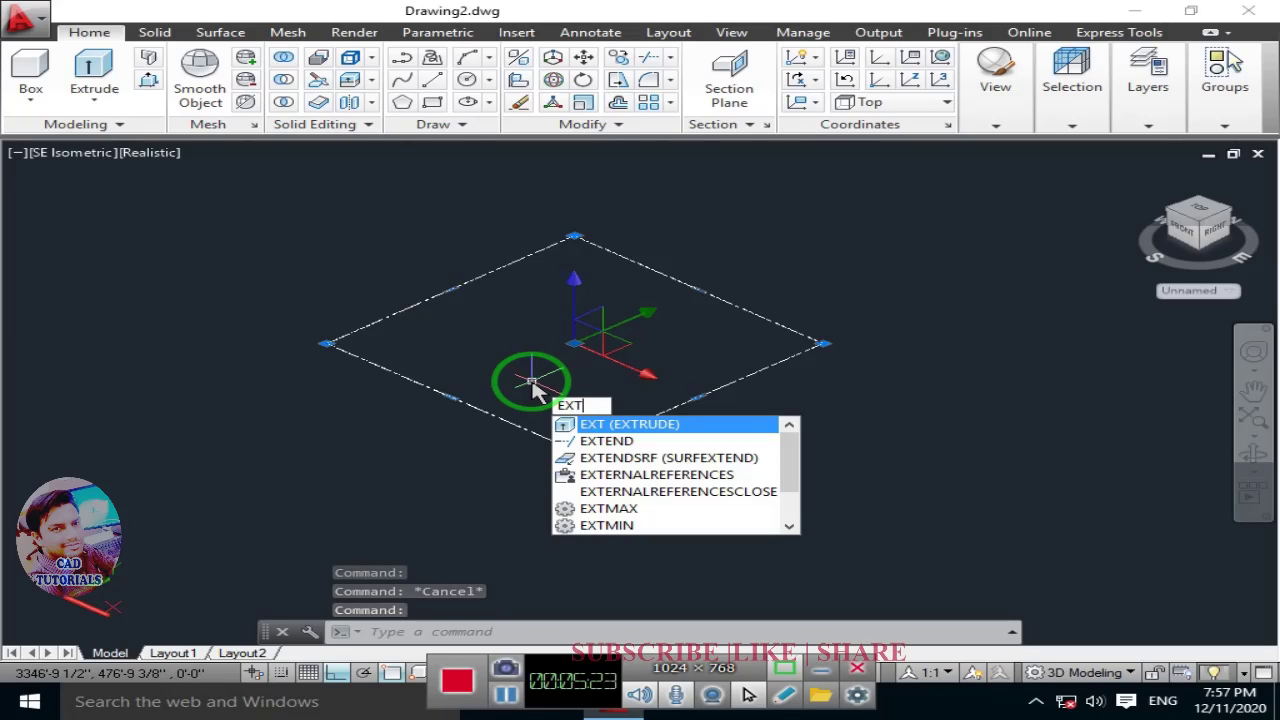
{"action": "key", "text": "Return"}
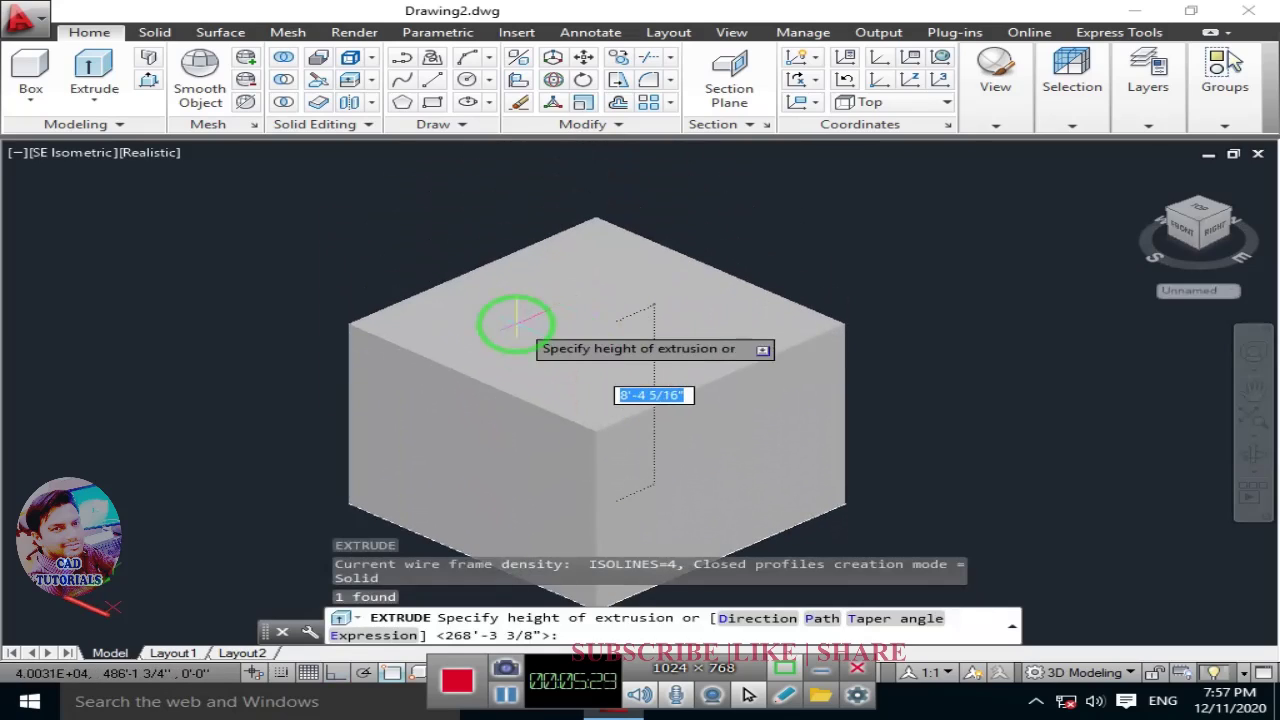
{"action": "type", "text": "30"}
{"action": "key", "text": "Return"}
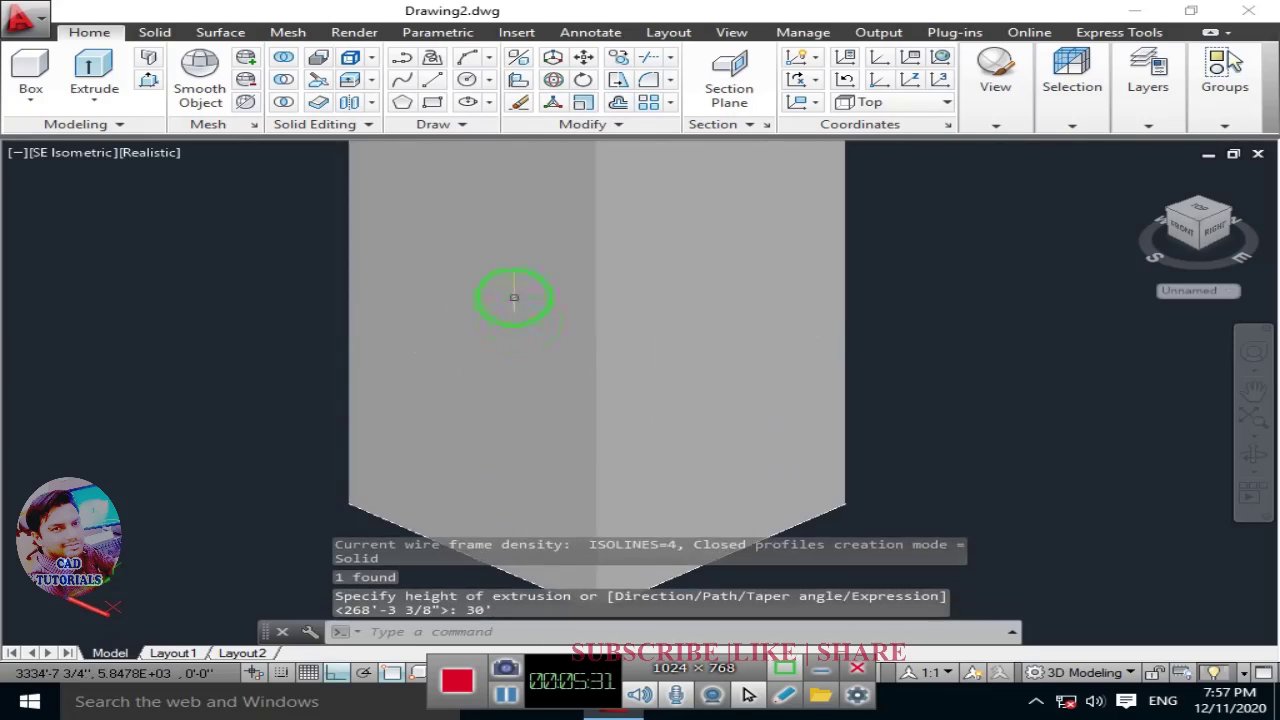
{"action": "scroll", "coordinate": [514, 297], "scroll_direction": "down", "scroll_amount": 5}
{"action": "scroll", "coordinate": [491, 286], "scroll_direction": "up", "scroll_amount": 1}
{"action": "scroll", "coordinate": [560, 280], "scroll_direction": "up", "scroll_amount": 1}
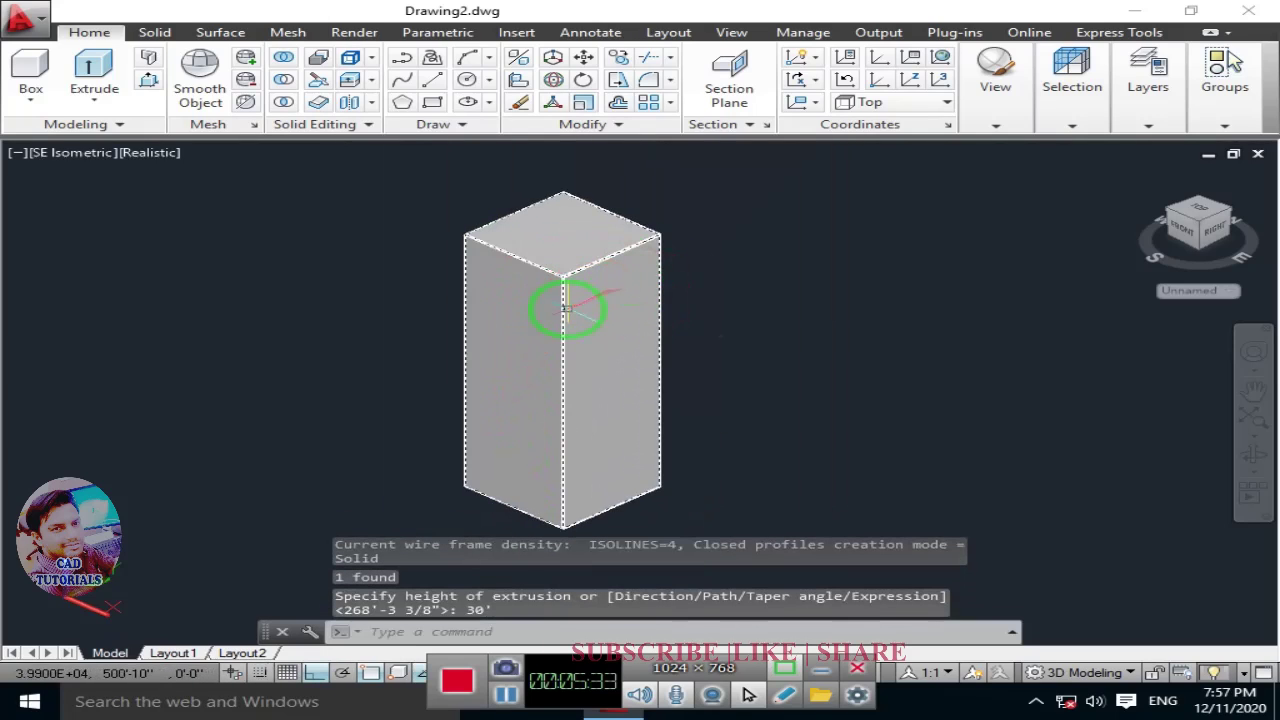